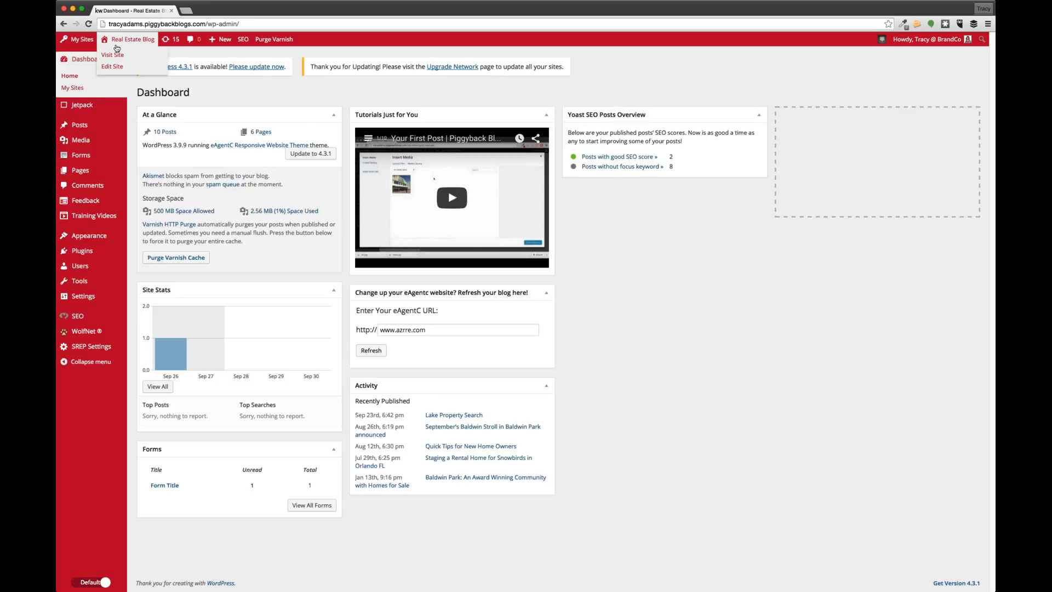
Open the live blog and highlight its sidebar column
left_click(123, 57)
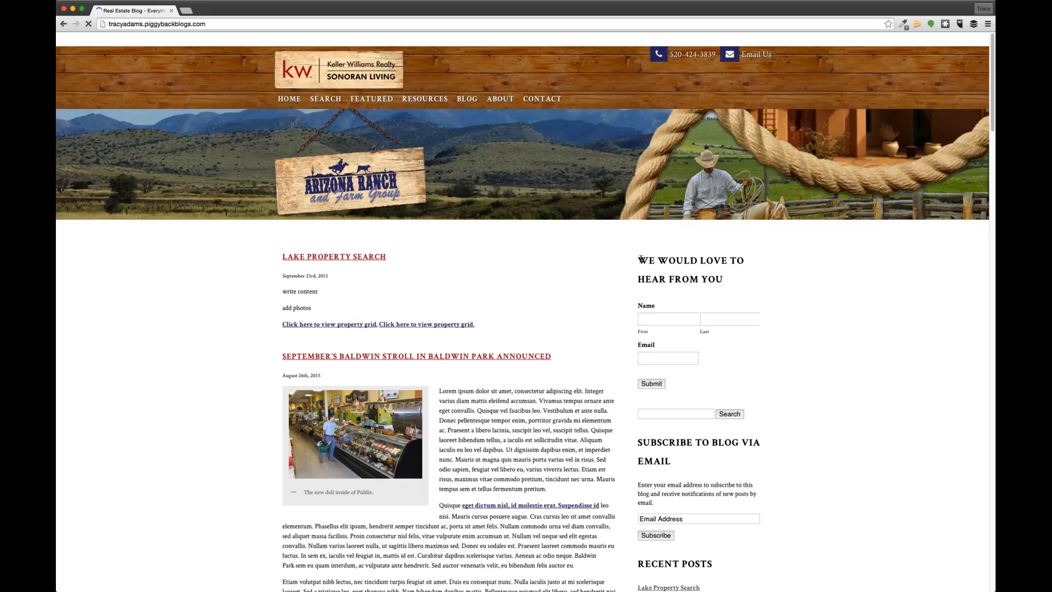
left_click_drag(641, 259, 786, 370)
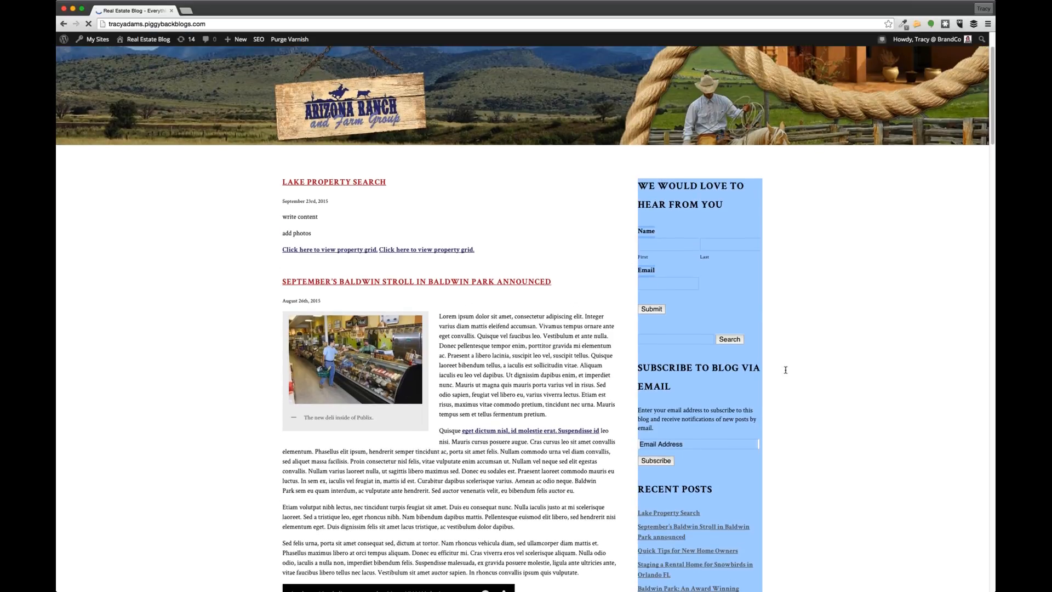
scroll(786, 370, "down", 5)
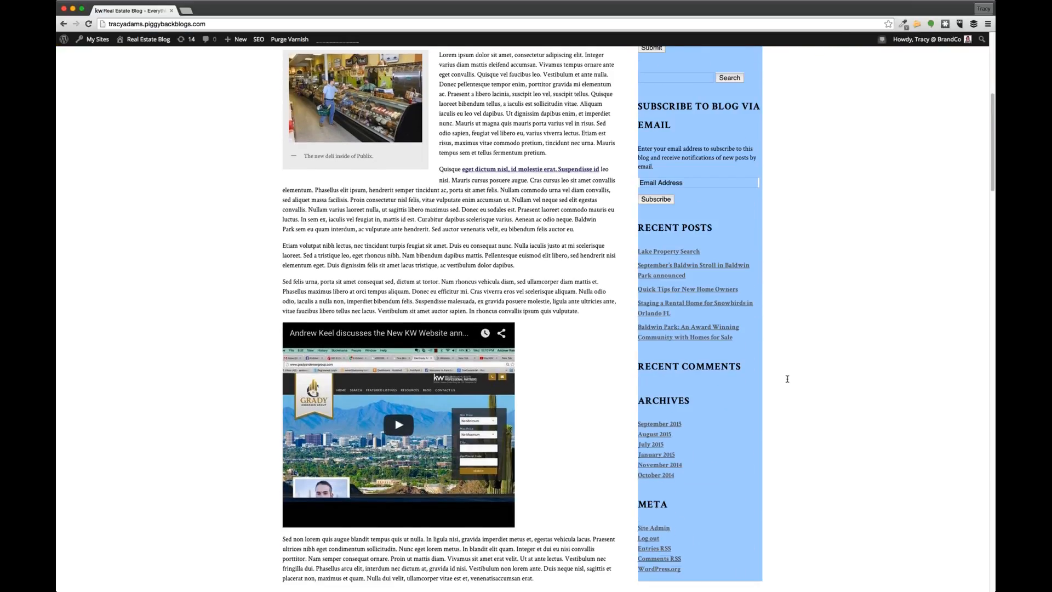
scroll(788, 379, "down", 2)
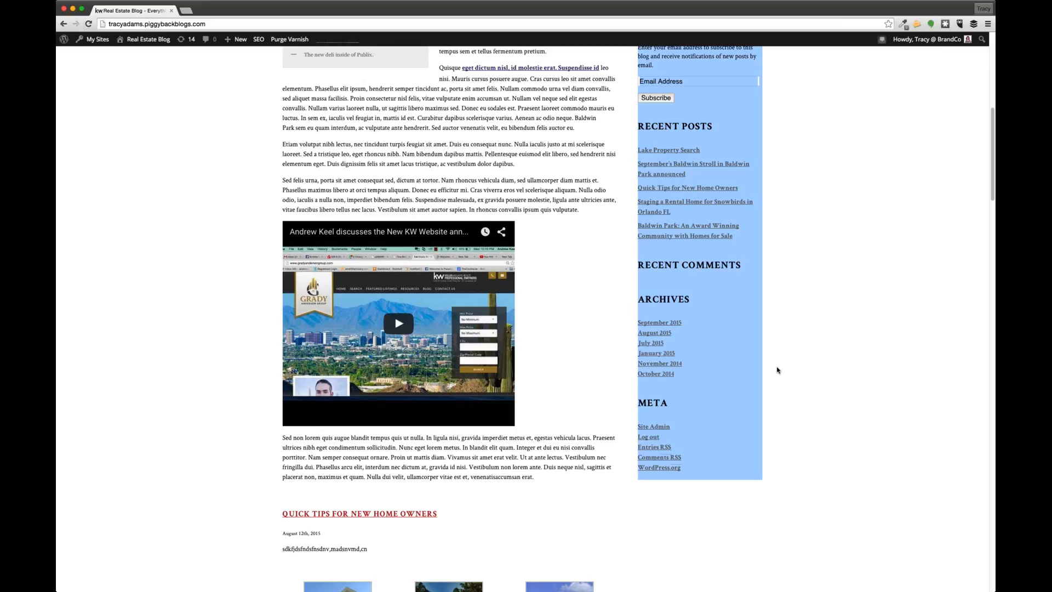
scroll(730, 352, "up", 10)
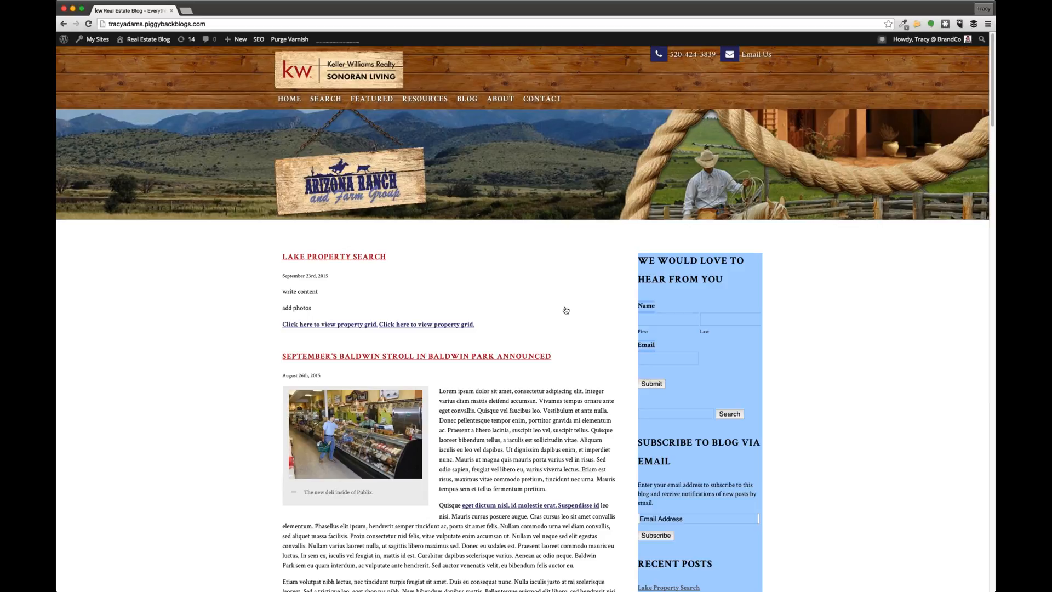
Return to the Dashboard and switch the admin to the Basic layout, then back to Default
left_click(131, 55)
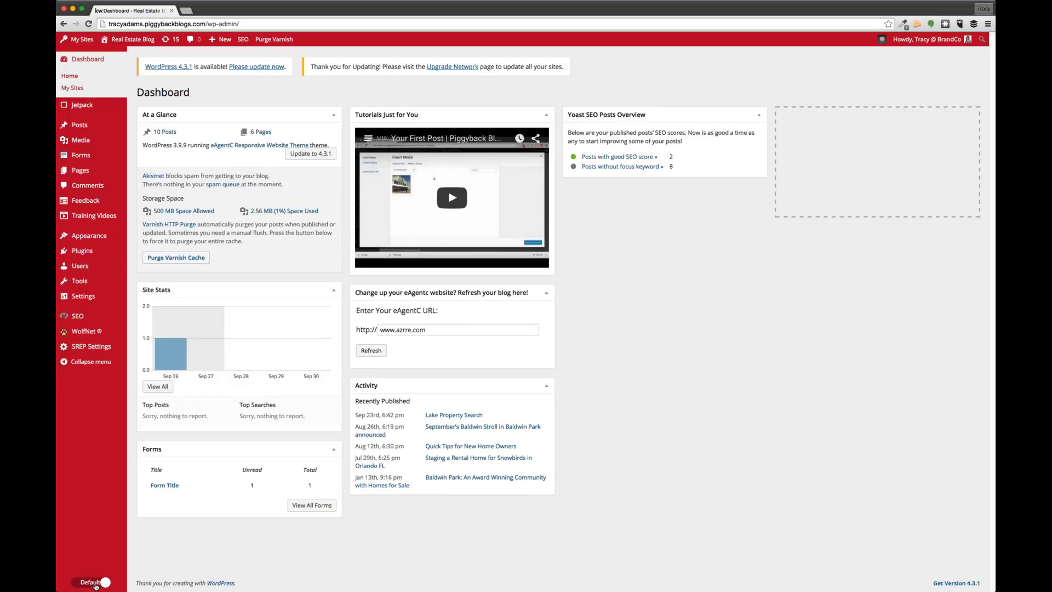
left_click(96, 583)
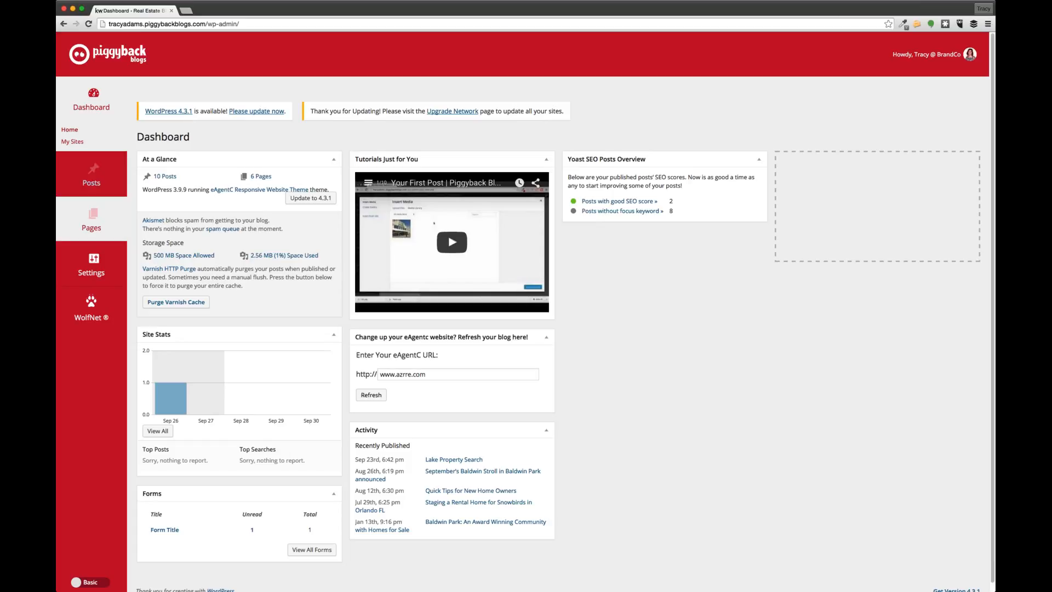
left_click(86, 583)
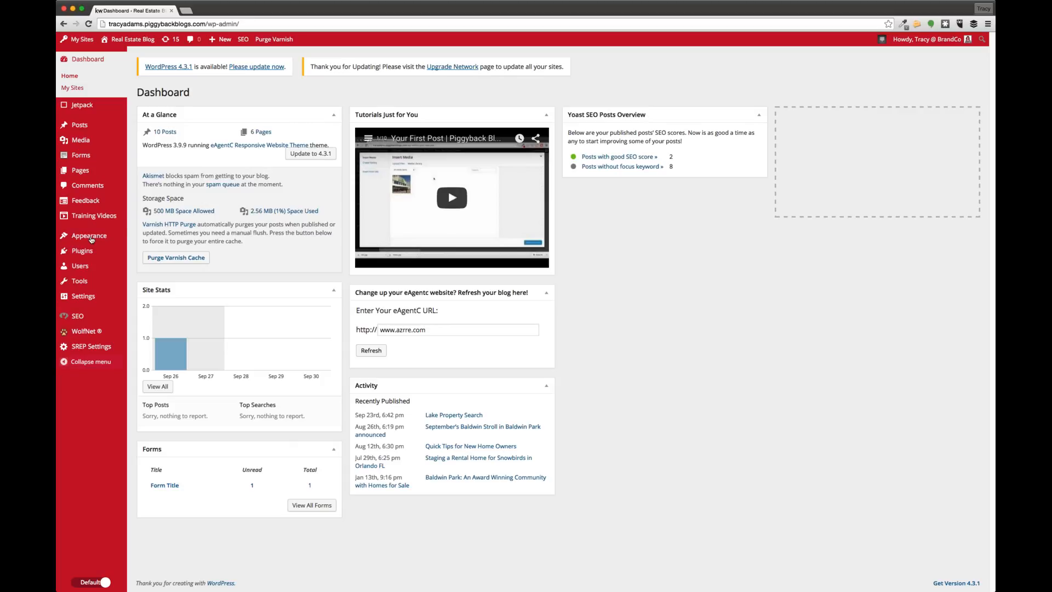
Go to Appearance > Widgets, browse the available widgets, and collapse then re-expand Available Widgets
mouse_move(91, 239)
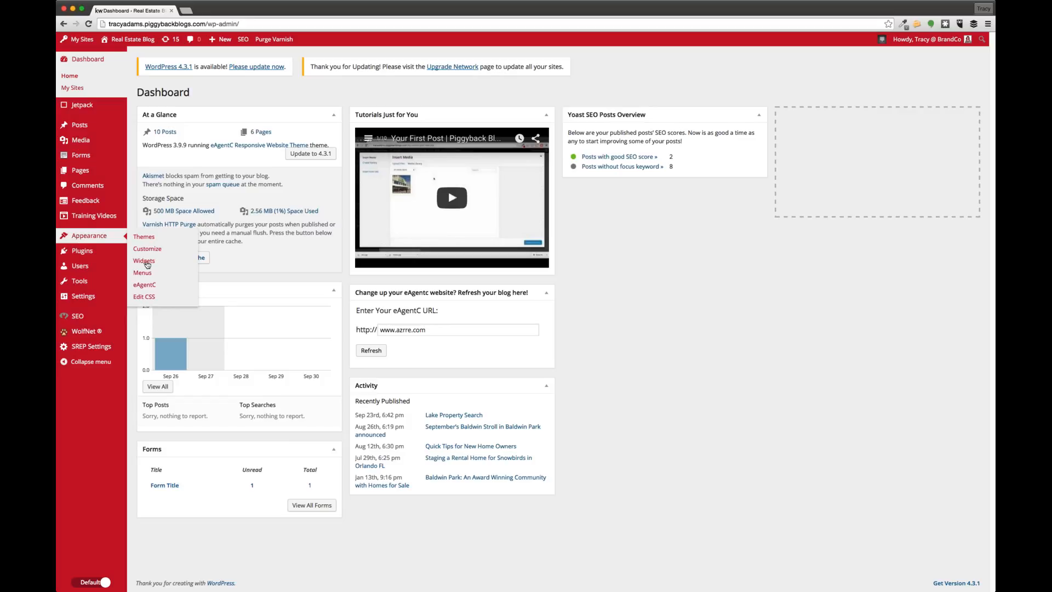
left_click(147, 264)
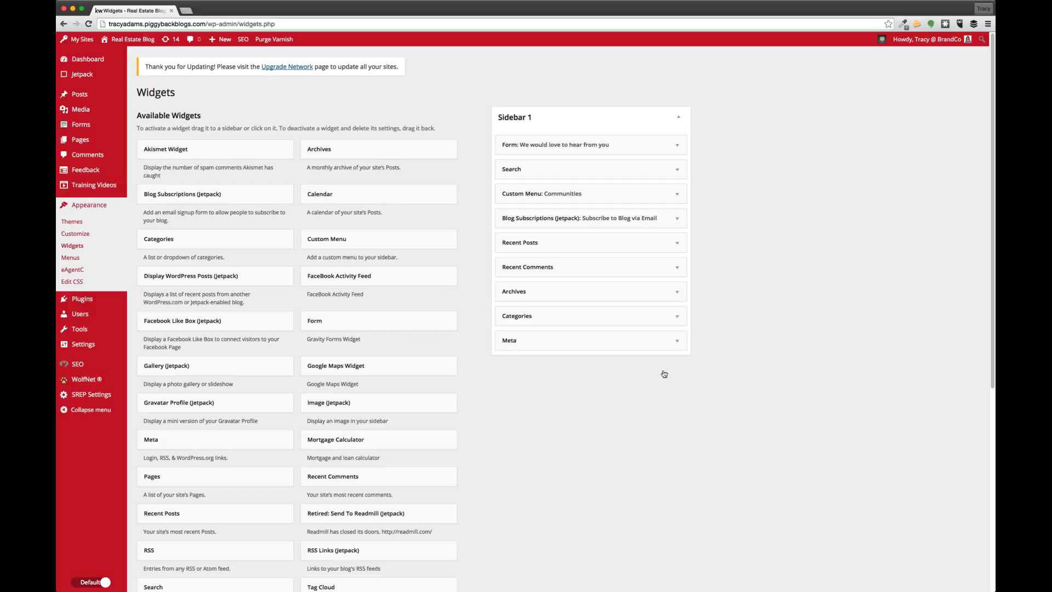
scroll(474, 293, "down", 6)
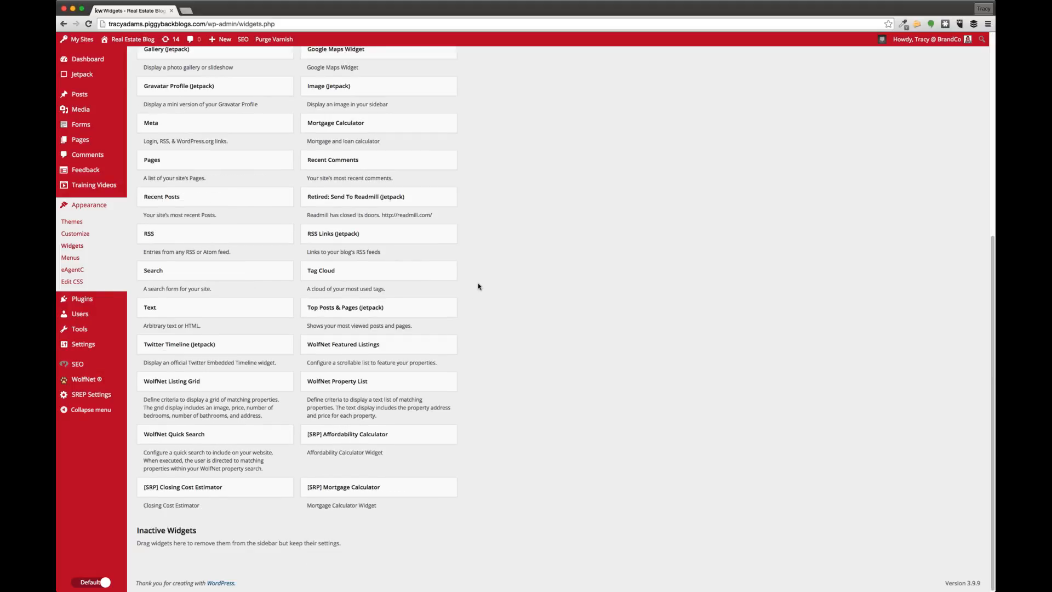
scroll(479, 287, "up", 6)
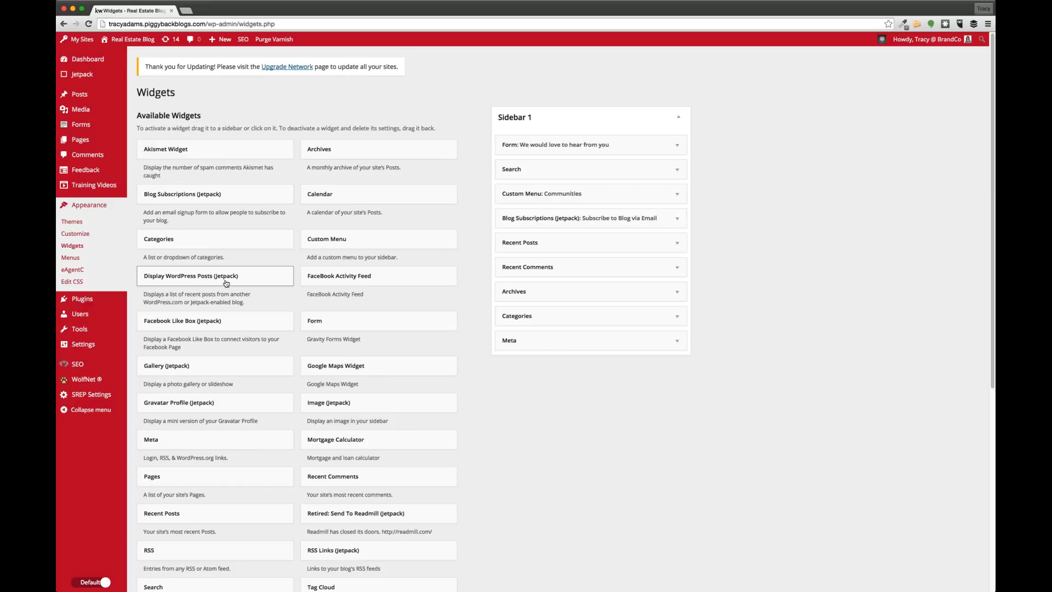
scroll(397, 310, "down", 2)
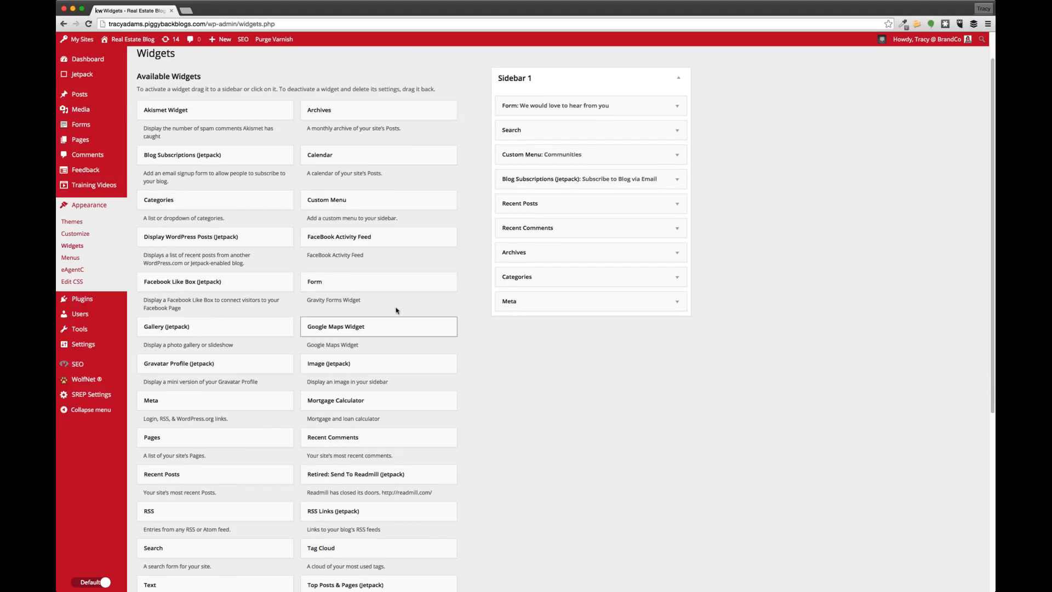
scroll(488, 329, "down", 5)
scroll(488, 329, "down", 5)
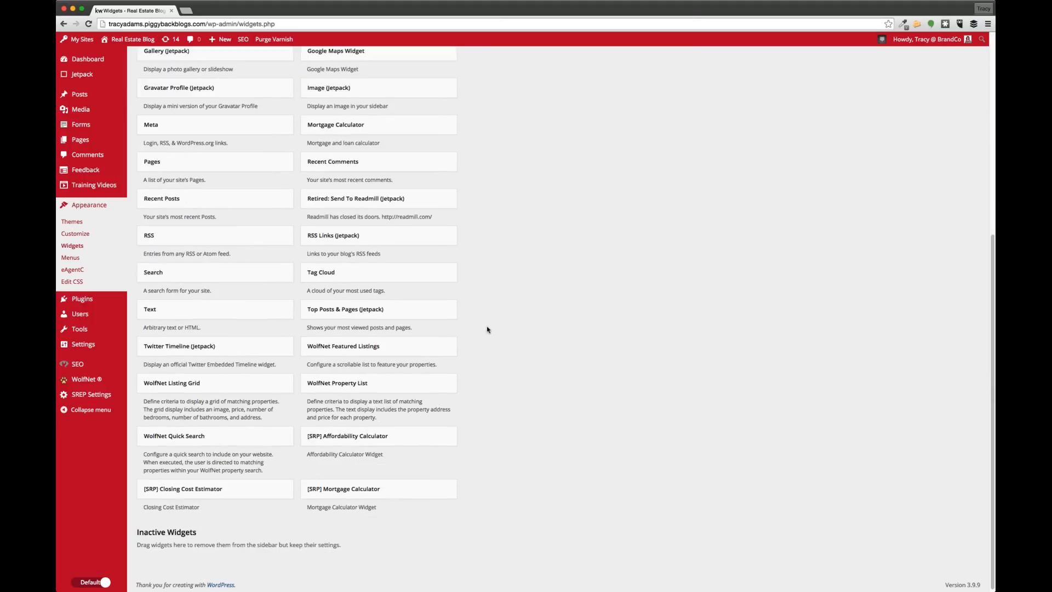
scroll(487, 328, "up", 10)
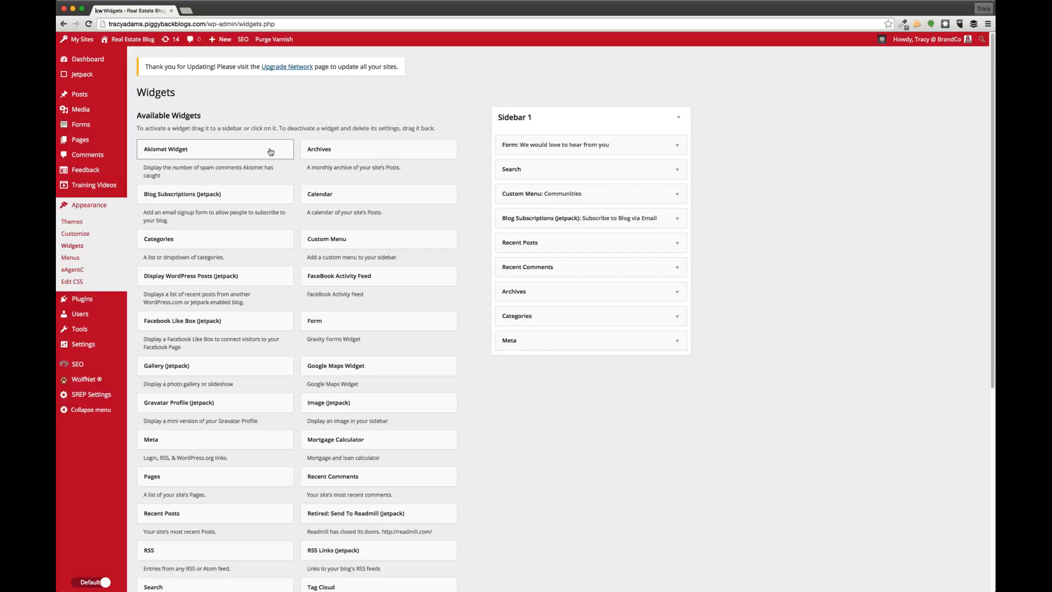
left_click(199, 116)
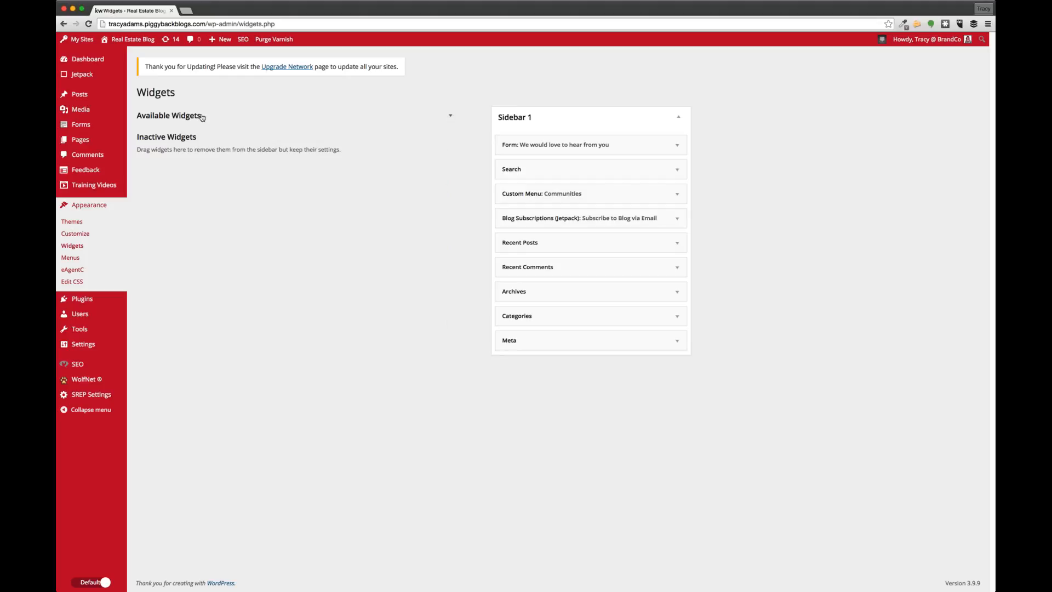
left_click(201, 117)
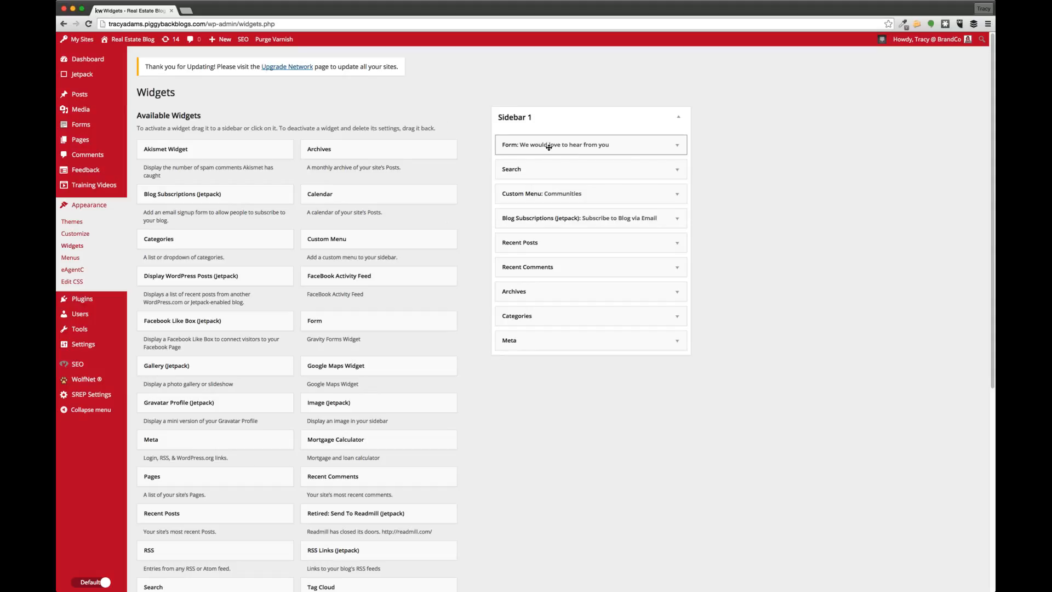
Move the Form widget to the bottom of Sidebar 1, below Categories and Meta
left_click_drag(549, 147, 546, 278)
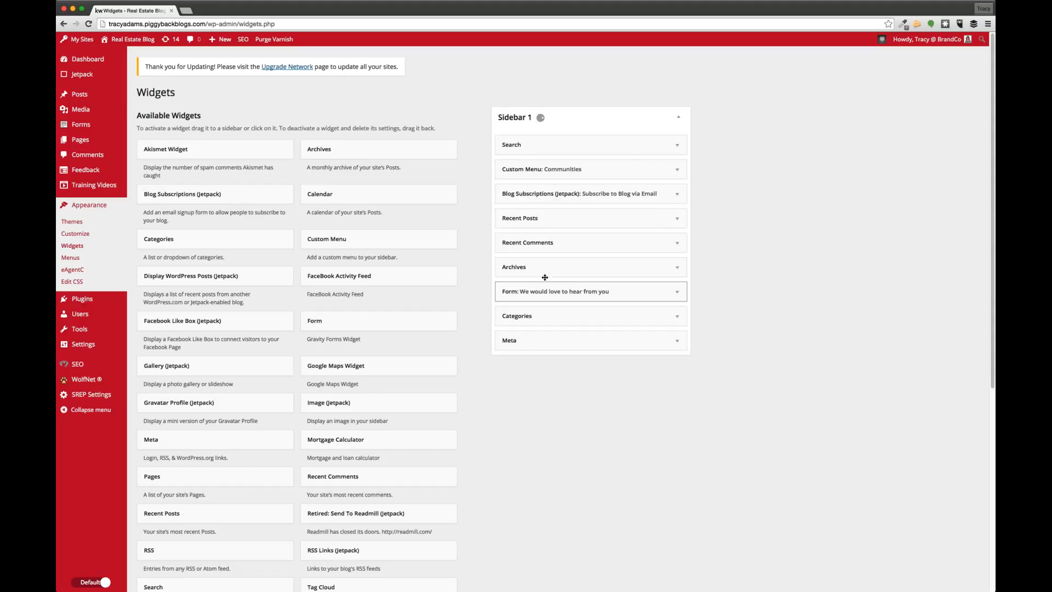
left_click_drag(556, 318, 555, 277)
left_click_drag(569, 332, 568, 307)
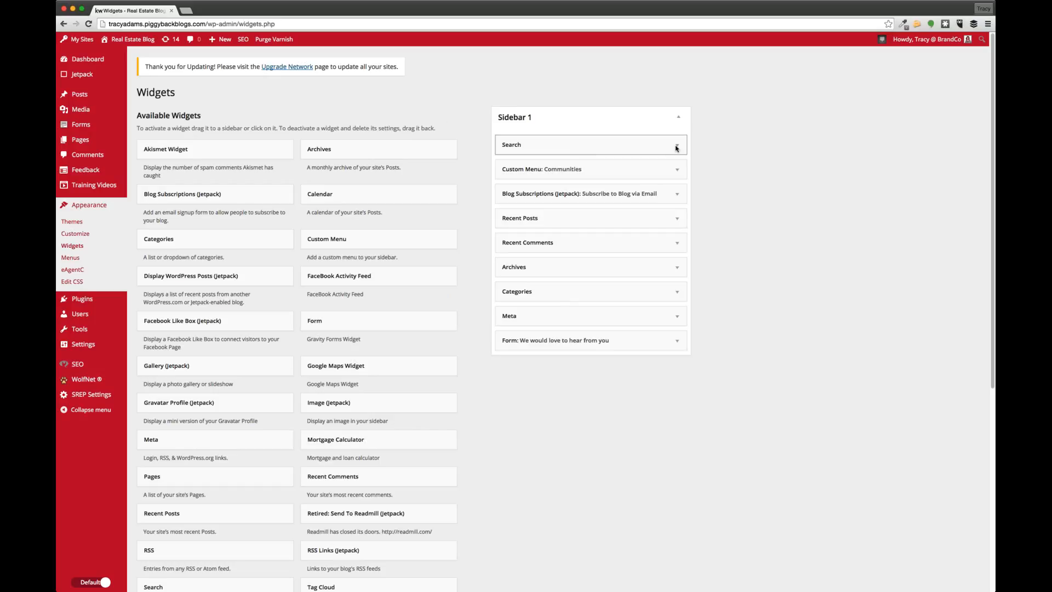
Inspect the Custom Menu widget's settings and its 'Communities' title, then close it
left_click(678, 171)
left_click(549, 200)
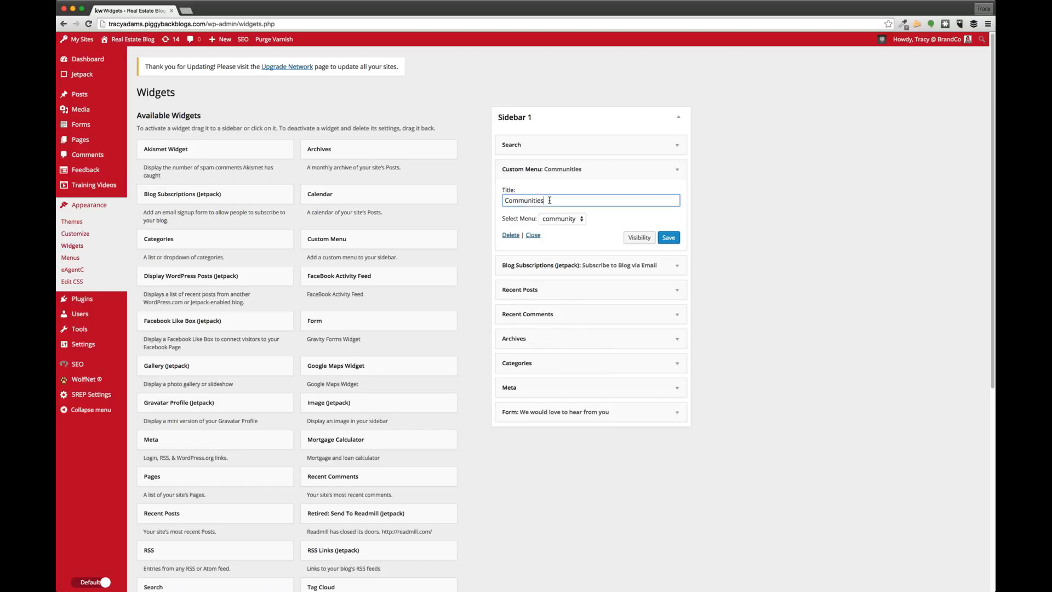
double_click(550, 200)
left_click(580, 169)
left_click(598, 172)
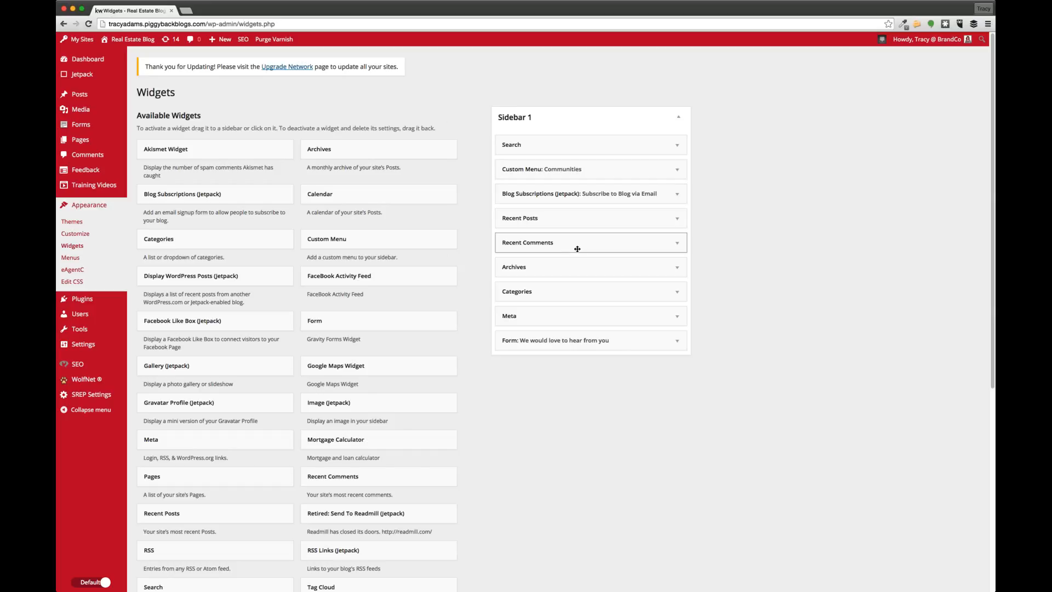
Expand and then collapse the Archives, Categories and Meta widget settings
left_click(560, 269)
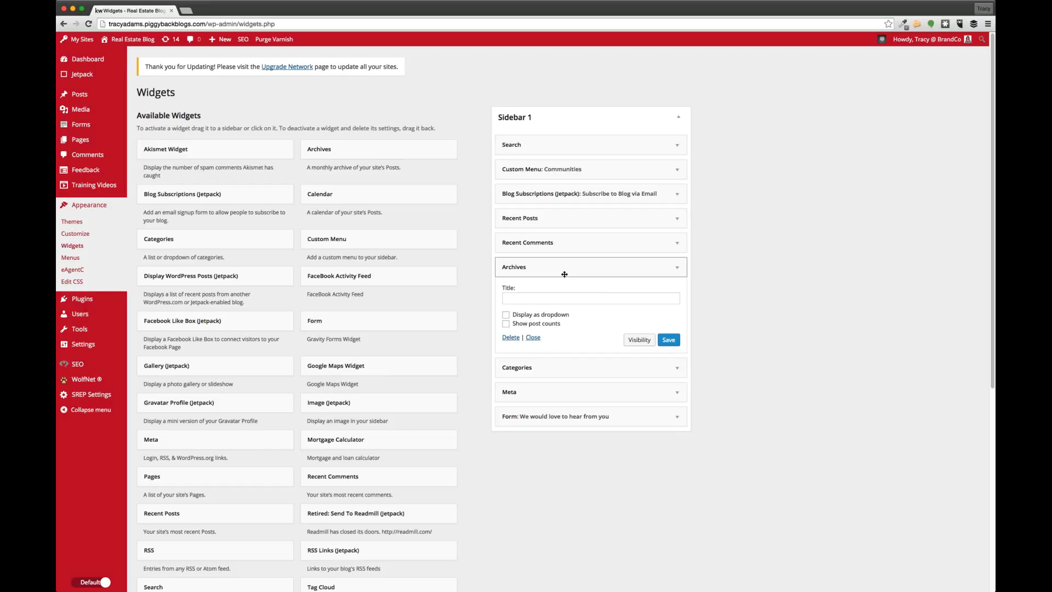
left_click(555, 368)
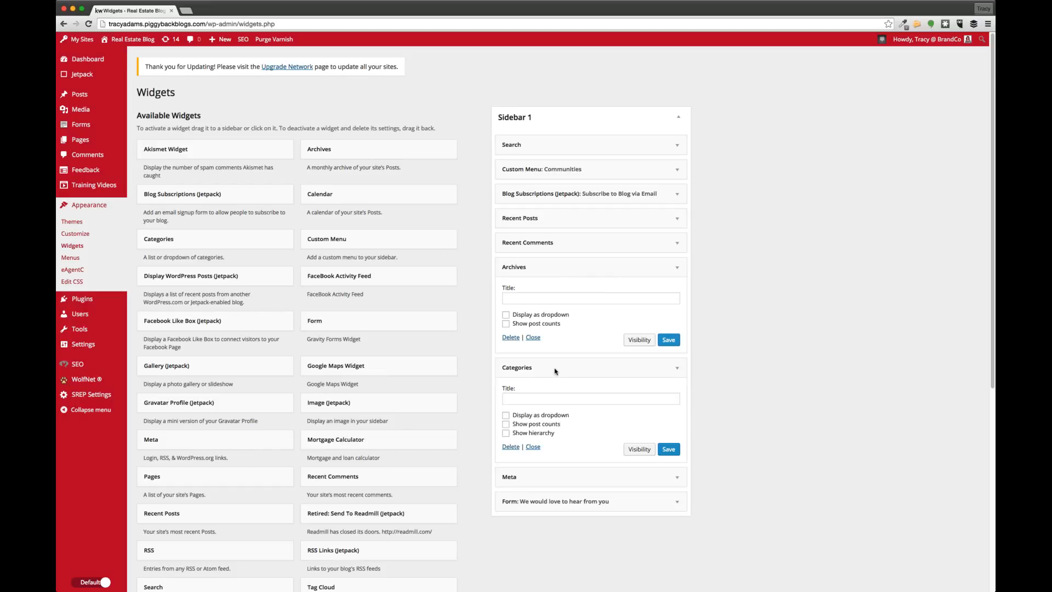
left_click(558, 478)
left_click(679, 480)
left_click(679, 366)
left_click(678, 267)
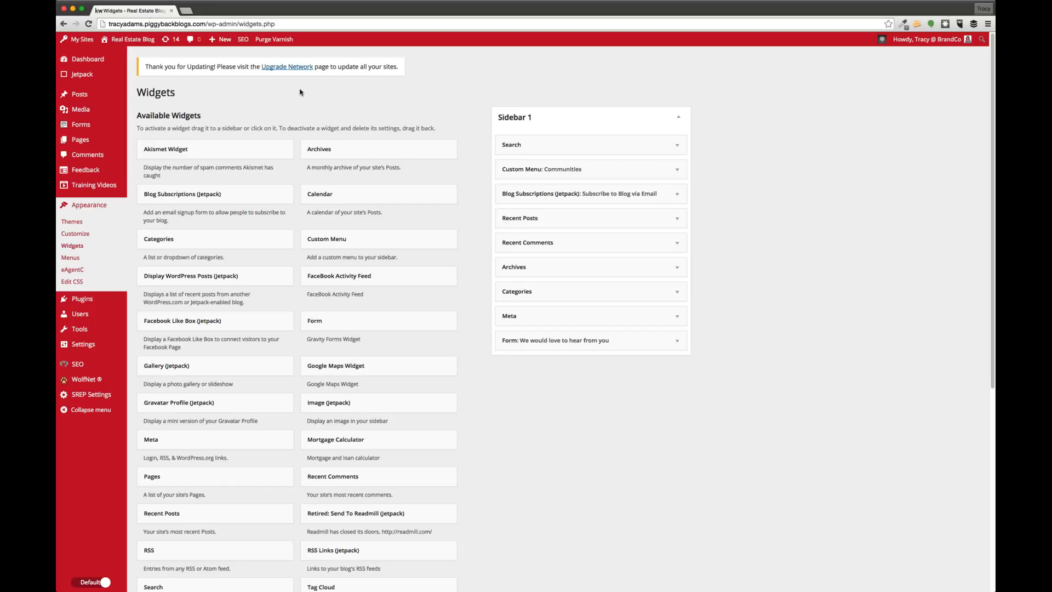
Open the live blog in a new tab and point out the Subscribe via Email and Recent Comments sections
left_click(134, 55, "super")
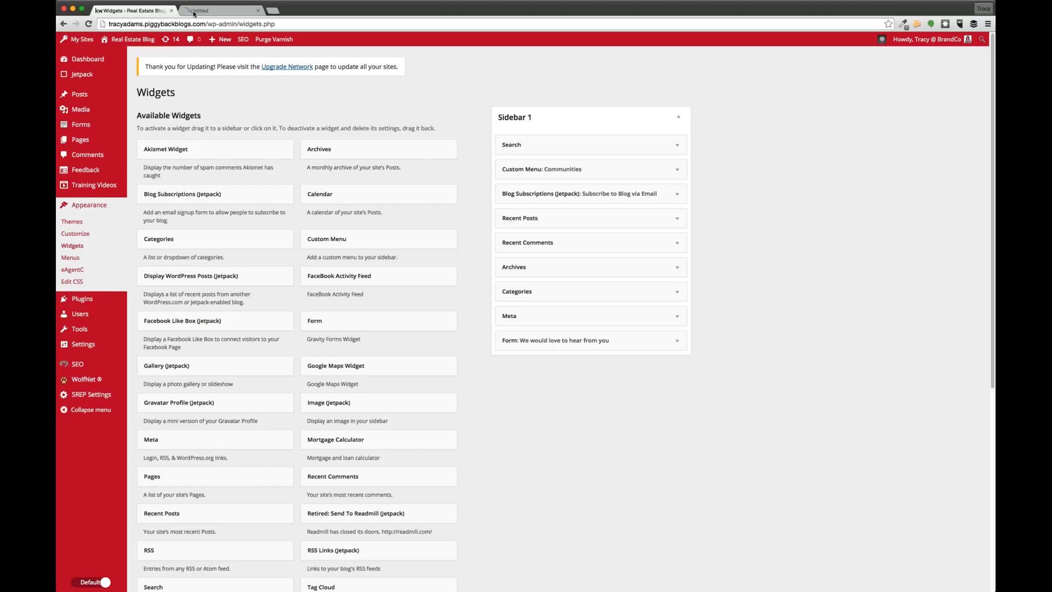
left_click(195, 12)
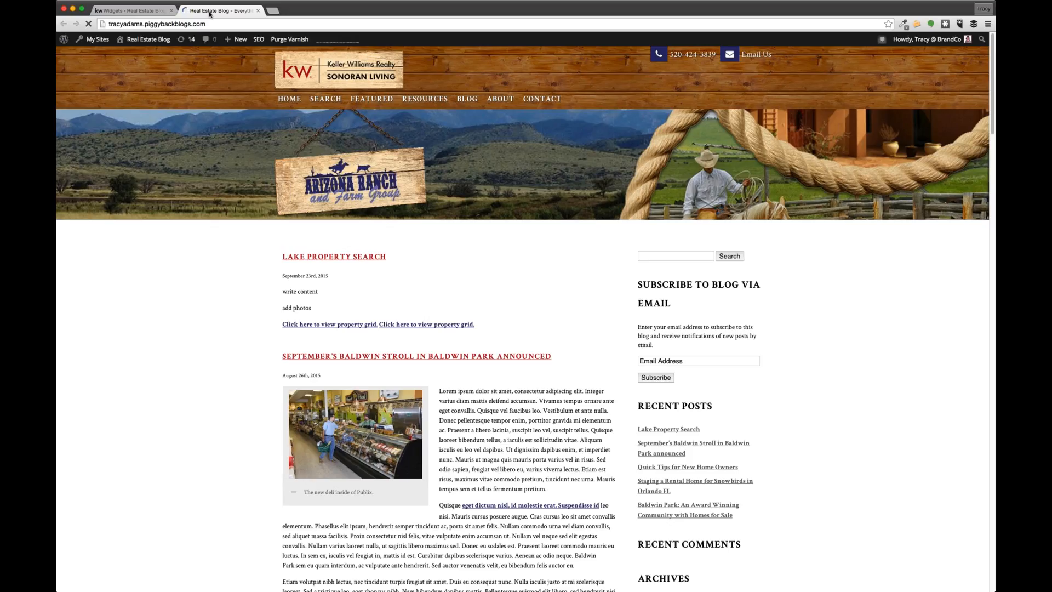
scroll(669, 154, "down", 2)
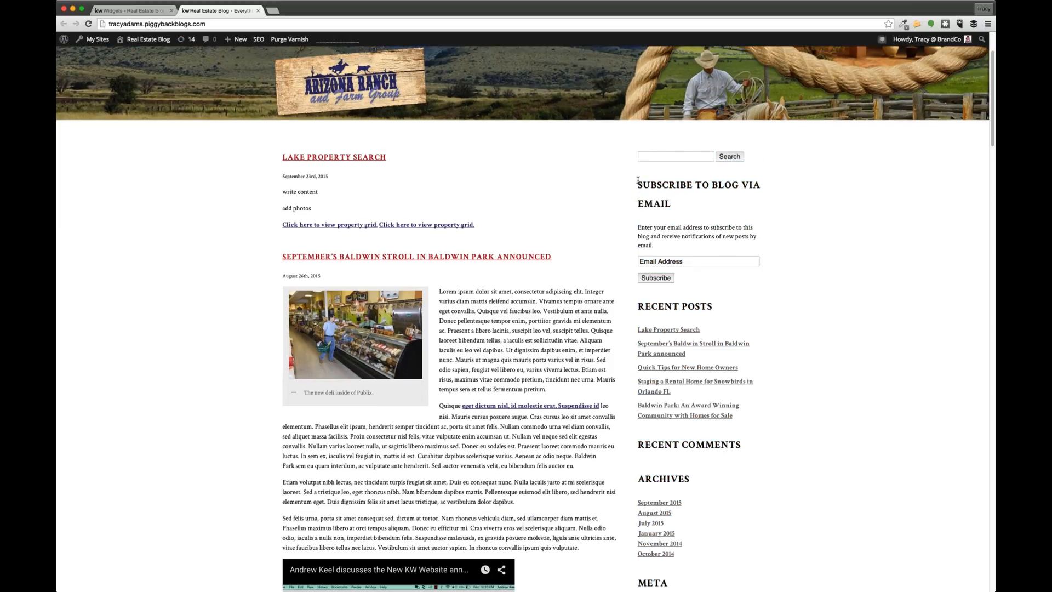
left_click_drag(638, 179, 743, 282)
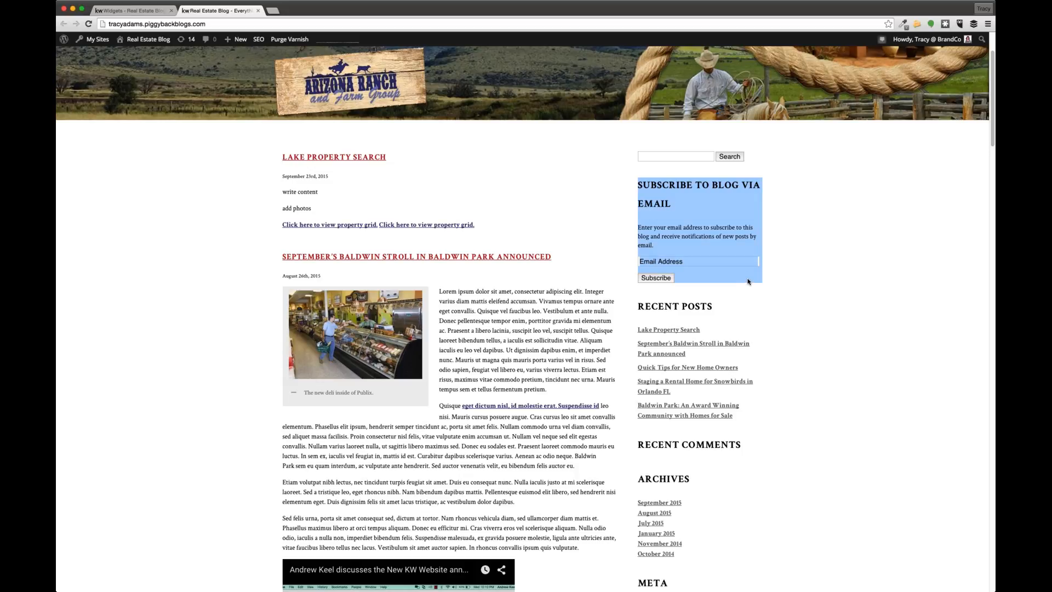
scroll(810, 291, "down", 2)
left_click_drag(746, 308, 639, 201)
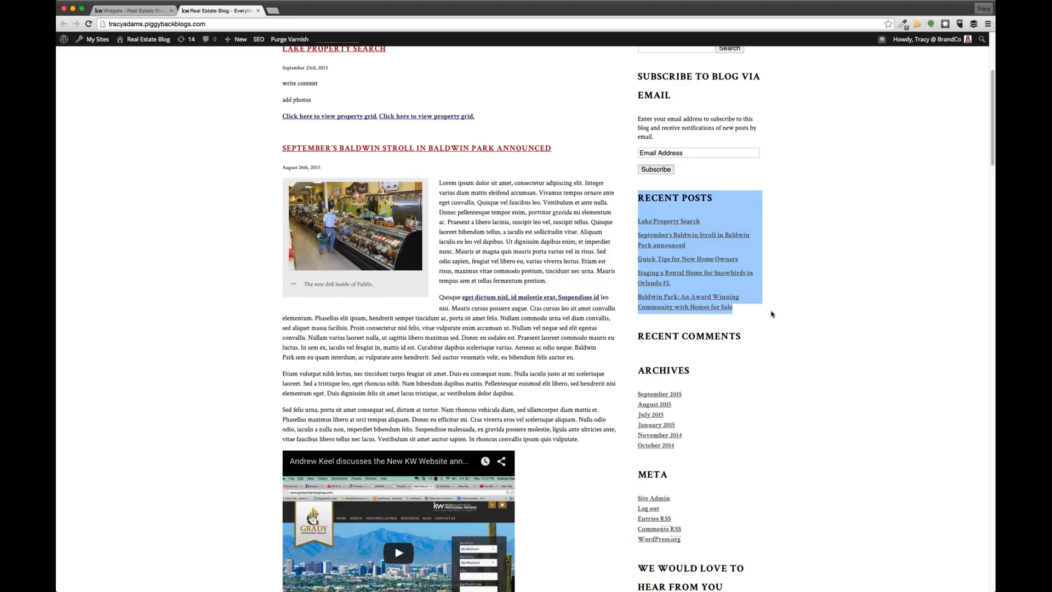
scroll(772, 314, "down", 1)
mouse_move(746, 299)
left_mouse_down()
mouse_move(636, 296)
mouse_move(751, 303)
left_mouse_up()
left_click(648, 297)
left_click(817, 317)
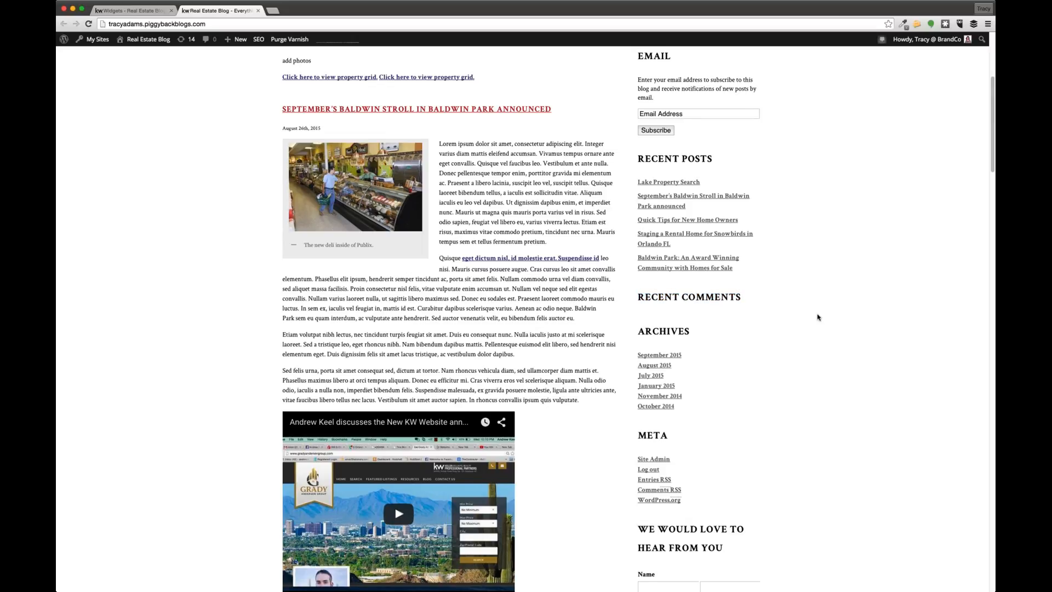
scroll(817, 317, "down", 2)
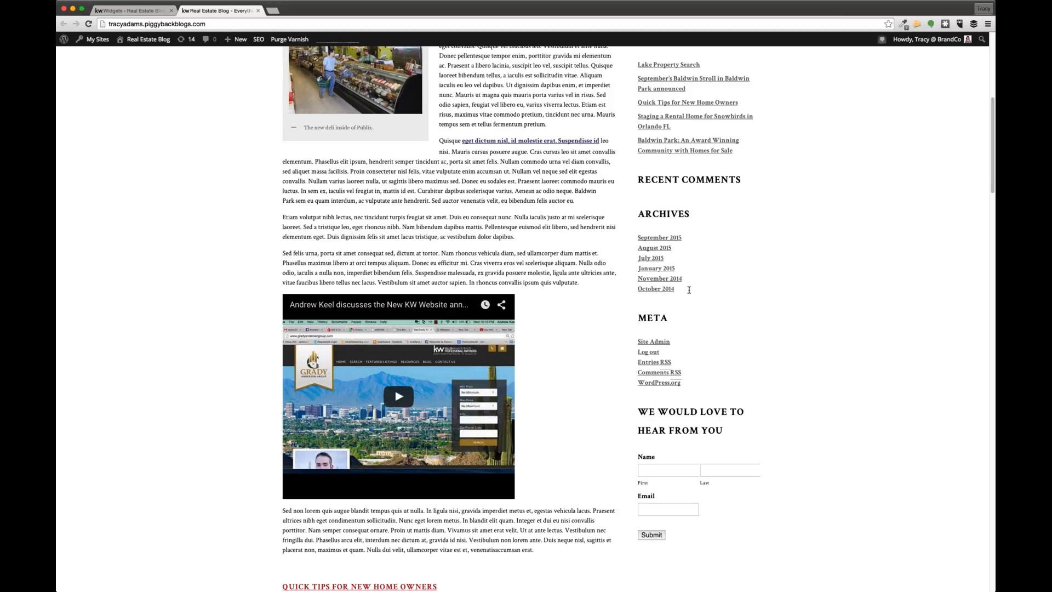
Point out the Archives, Meta and contact form sections, then return to the Widgets admin page
mouse_move(697, 300)
left_mouse_down()
mouse_move(635, 230)
mouse_move(635, 213)
mouse_move(683, 290)
left_mouse_up()
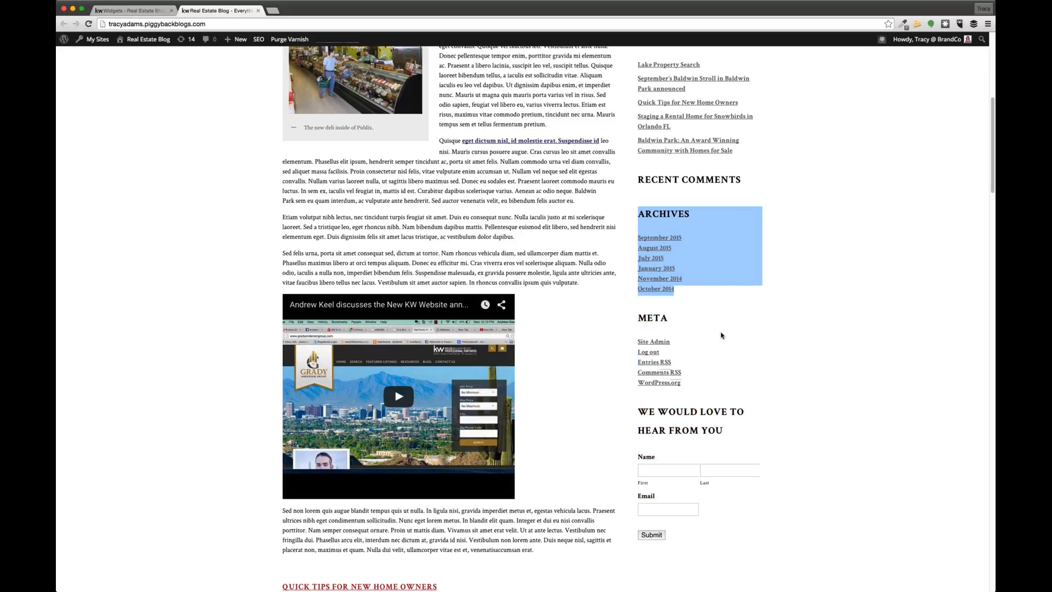
left_click_drag(721, 335, 642, 320)
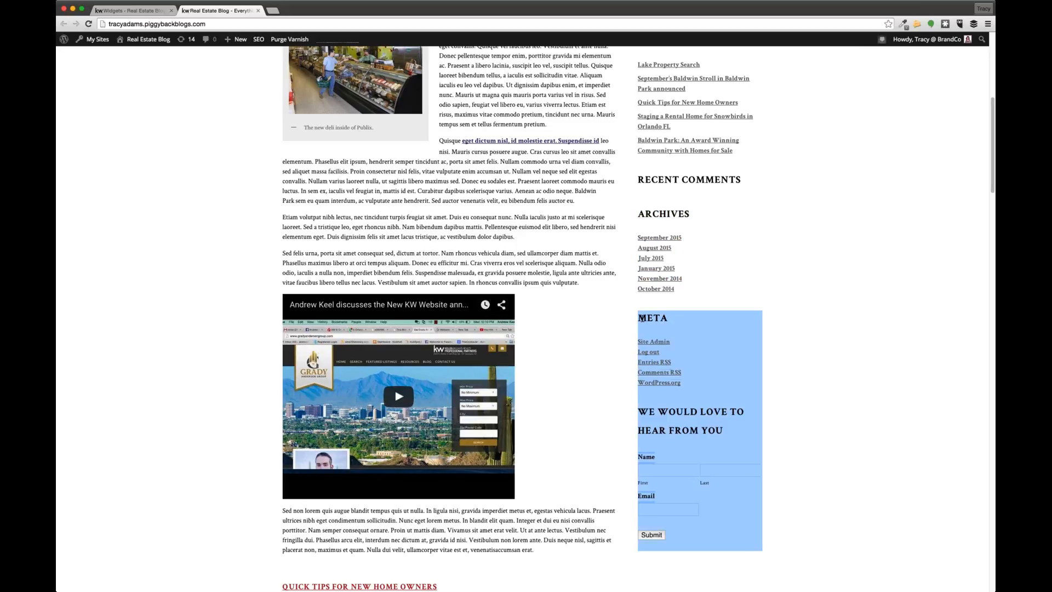
left_click(707, 396)
left_click_drag(707, 395, 639, 319)
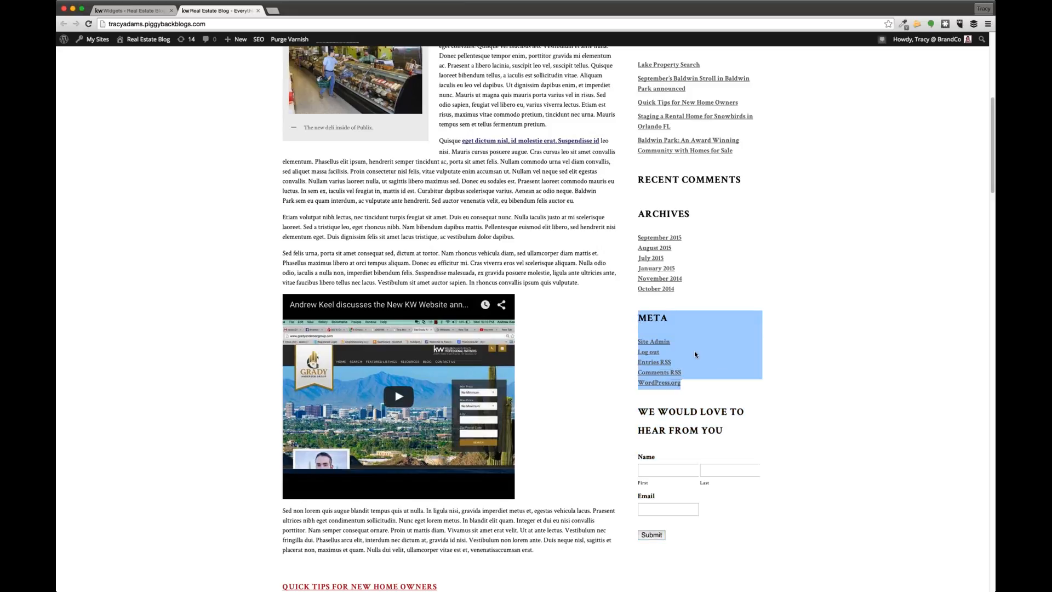
left_click(786, 394)
scroll(786, 395, "down", 1)
left_click_drag(692, 459, 639, 339)
left_click(701, 489)
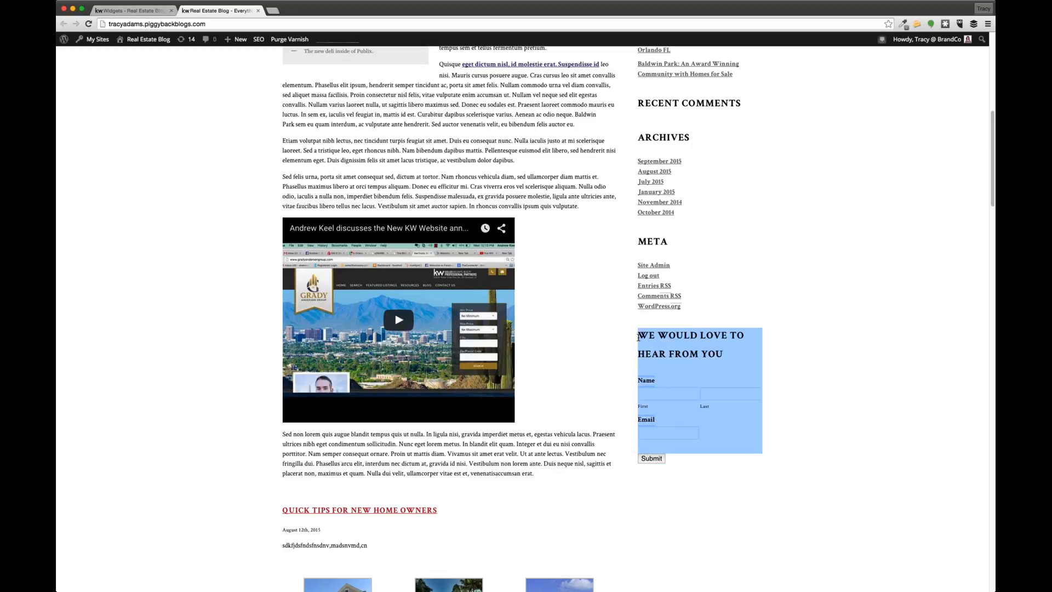
left_click(838, 396)
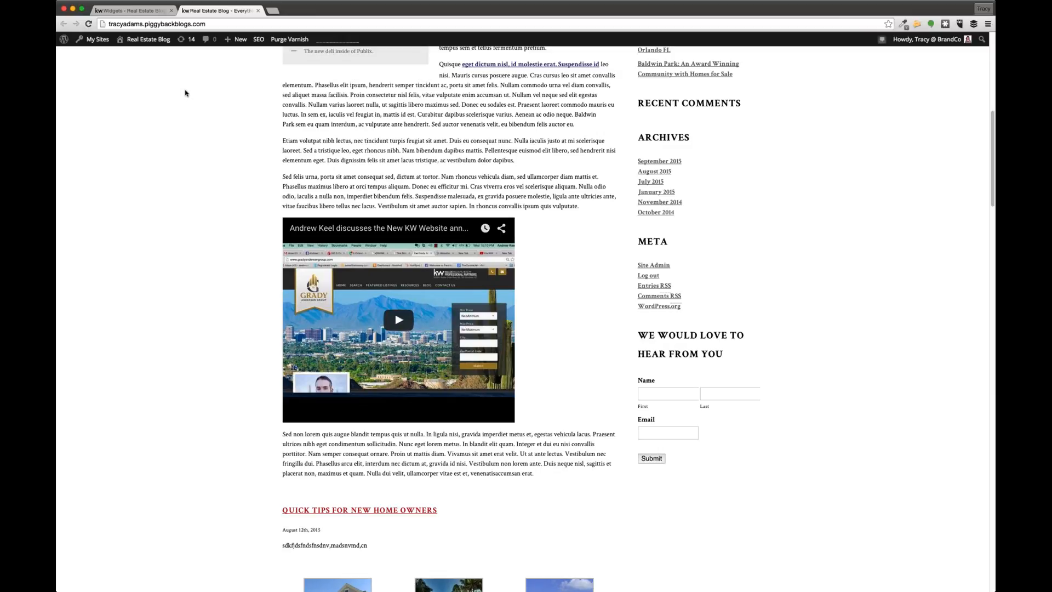
key("ctrl+shift+Tab")
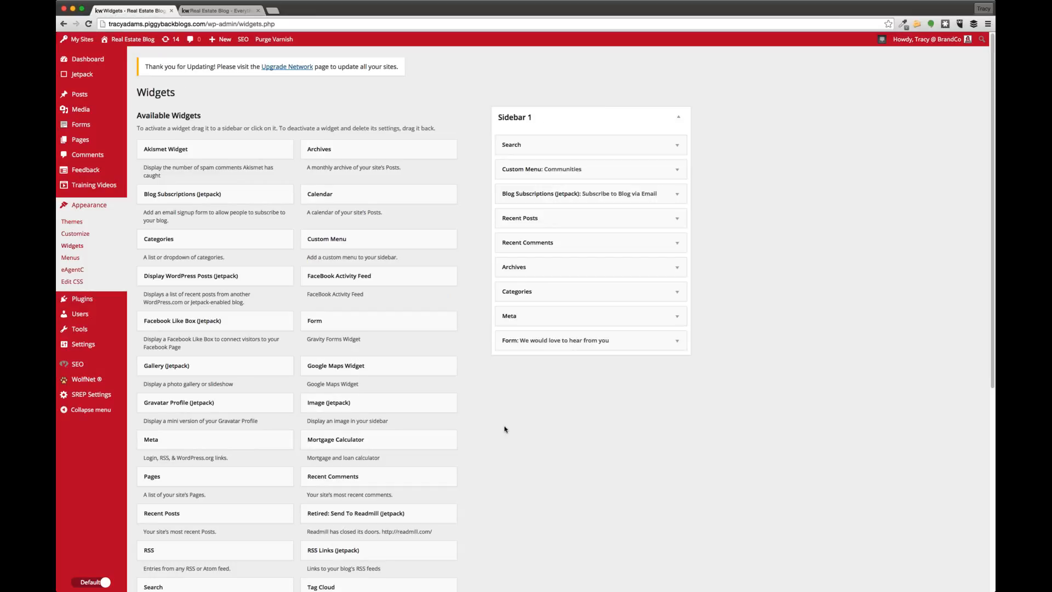
Delete the Search and Custom Menu widgets, then expand and collapse Blog Subscriptions
left_click(675, 146)
left_click(511, 192)
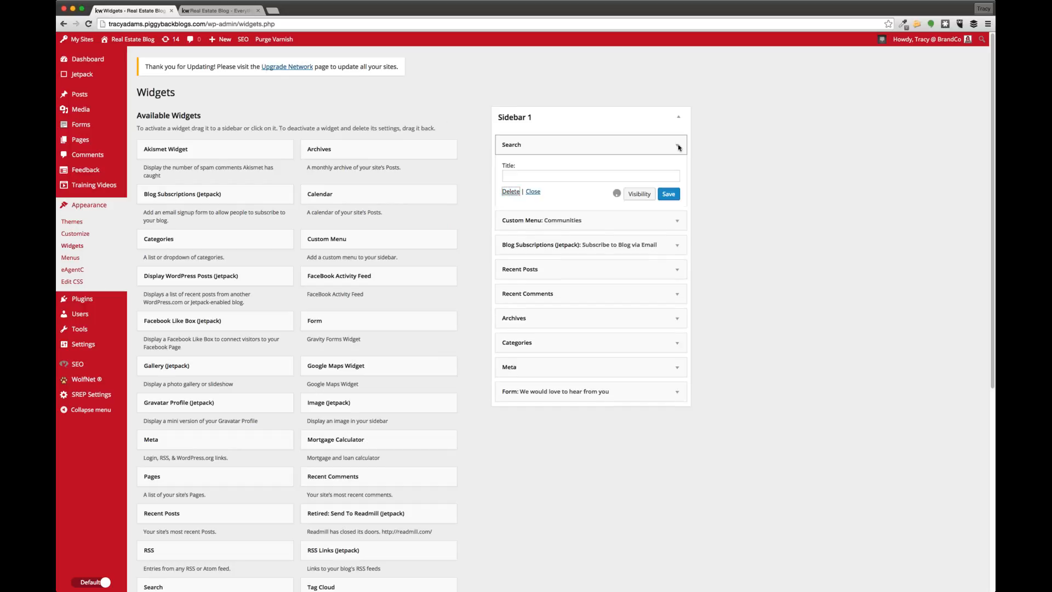
left_click(678, 146)
left_click(511, 211)
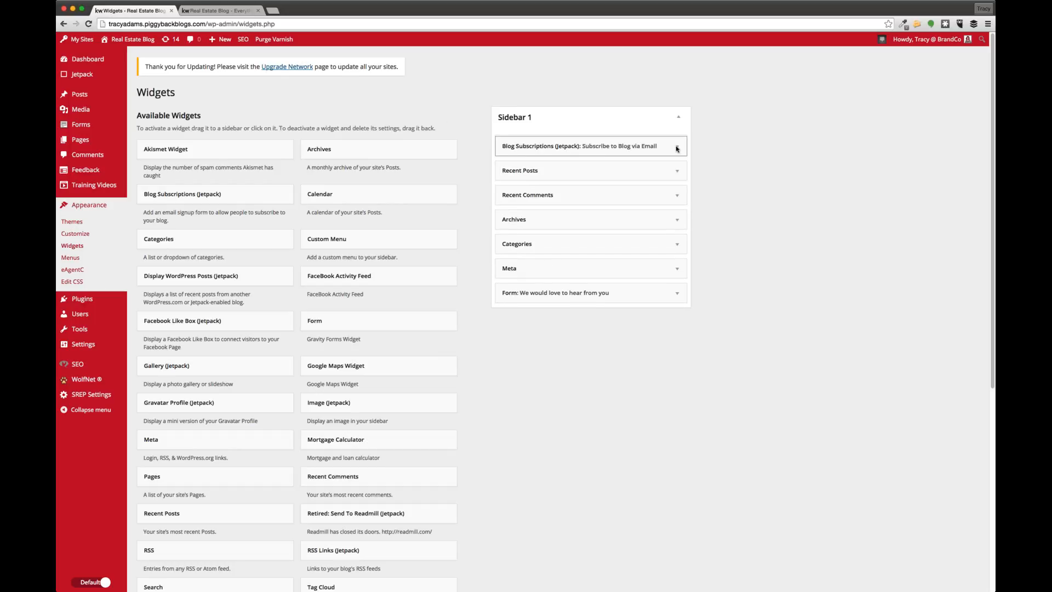
left_click(676, 145)
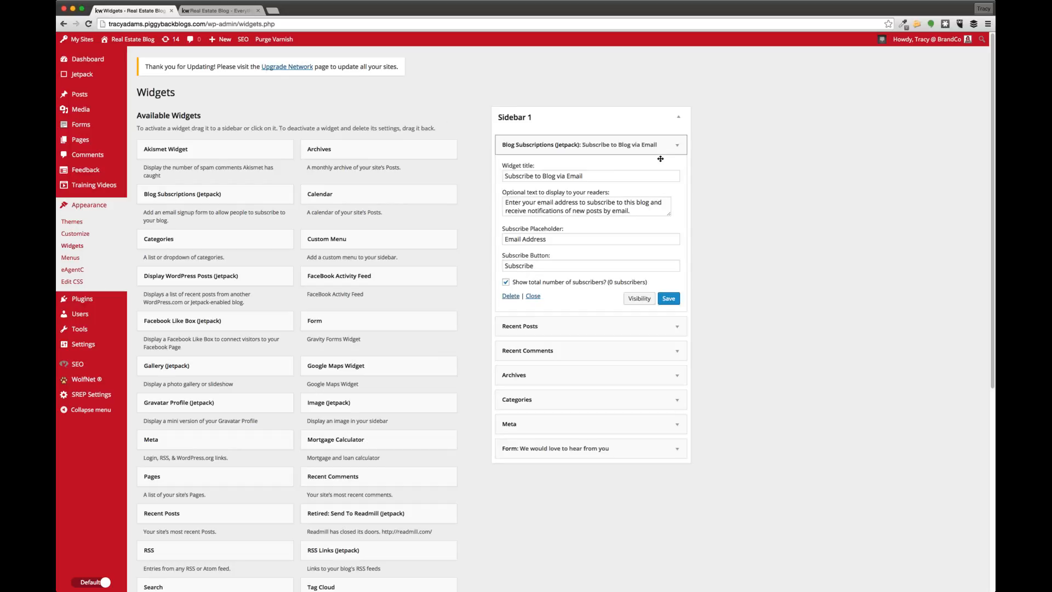
left_click(660, 155)
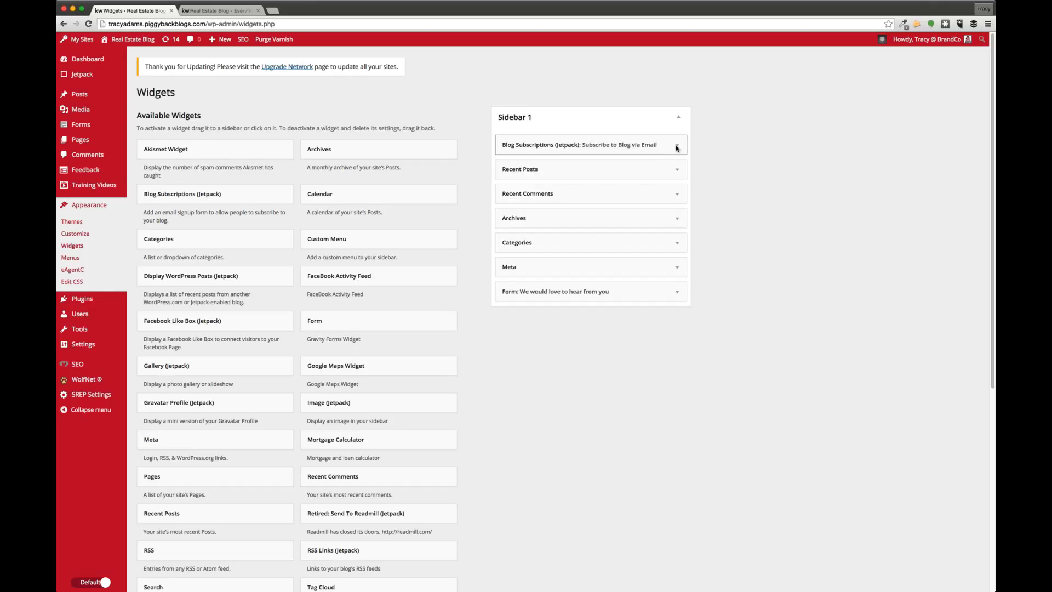
Delete the Blog Subscriptions, Recent Posts, Recent Comments and Archives widgets
left_click(677, 147)
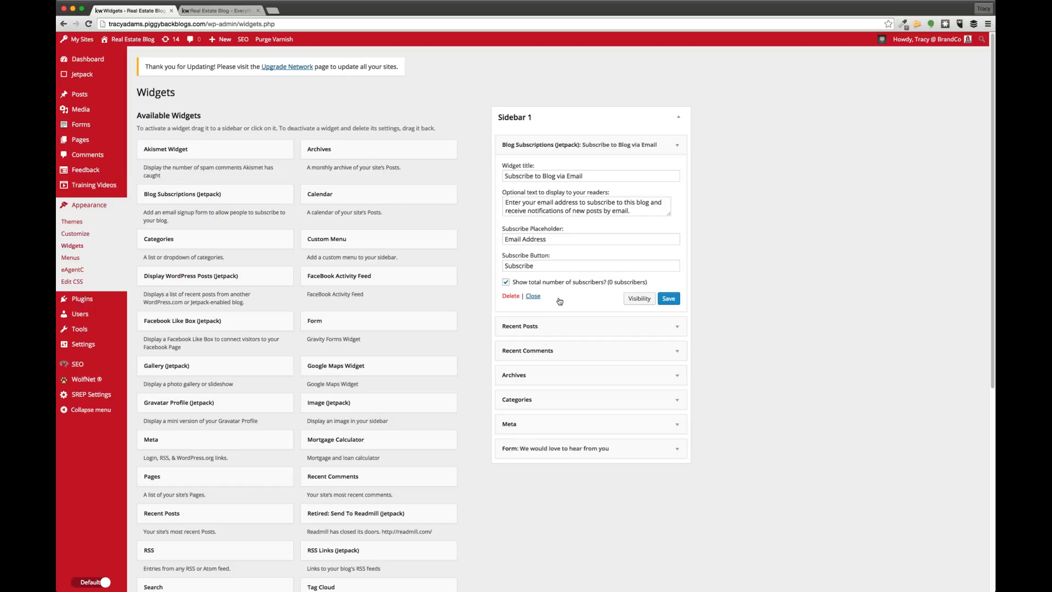
left_click(511, 296)
left_click(677, 146)
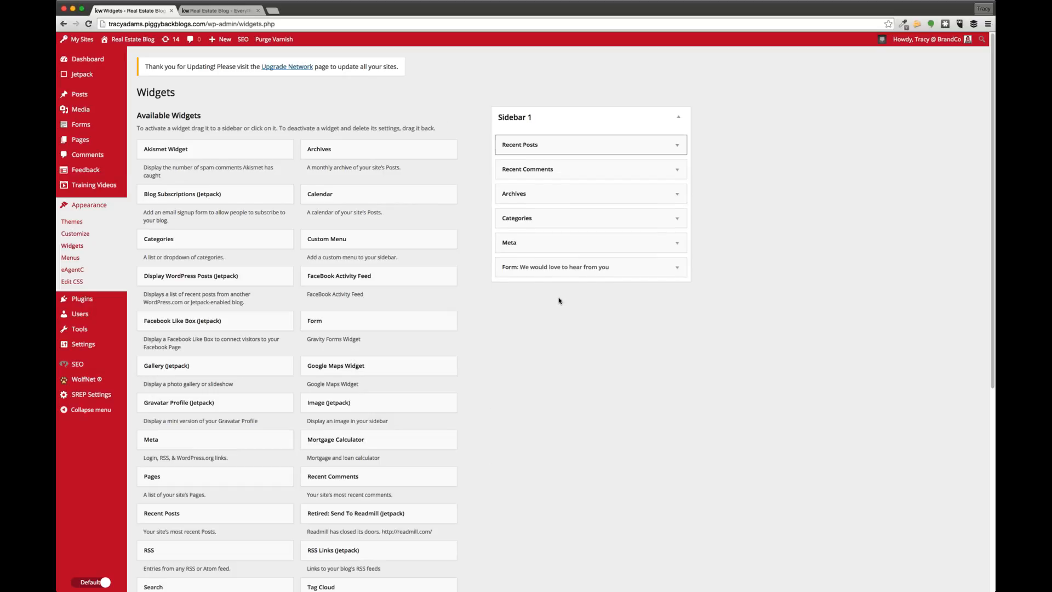
left_click(511, 224)
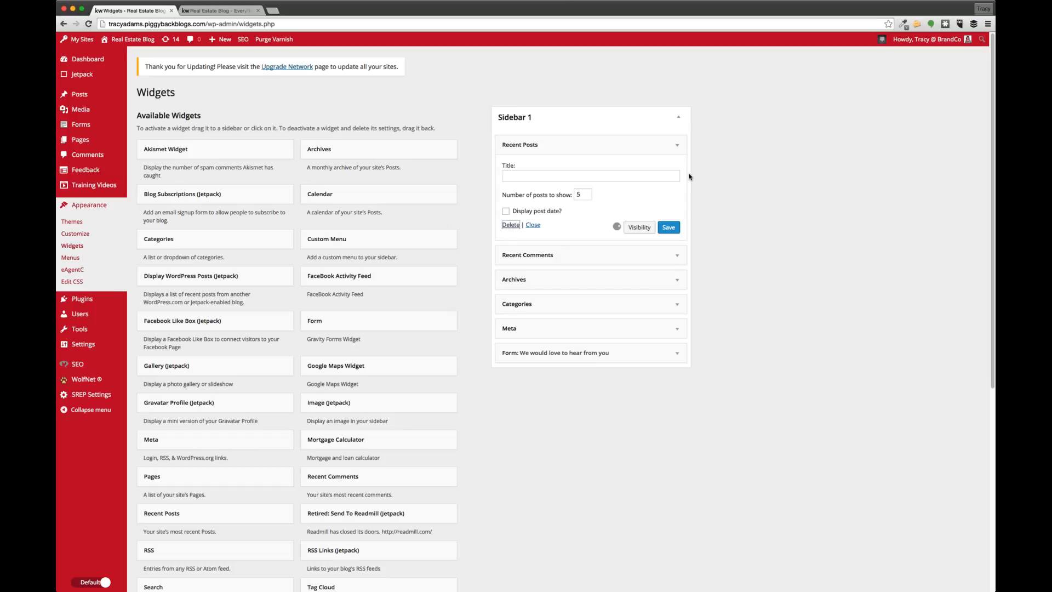
left_click(679, 146)
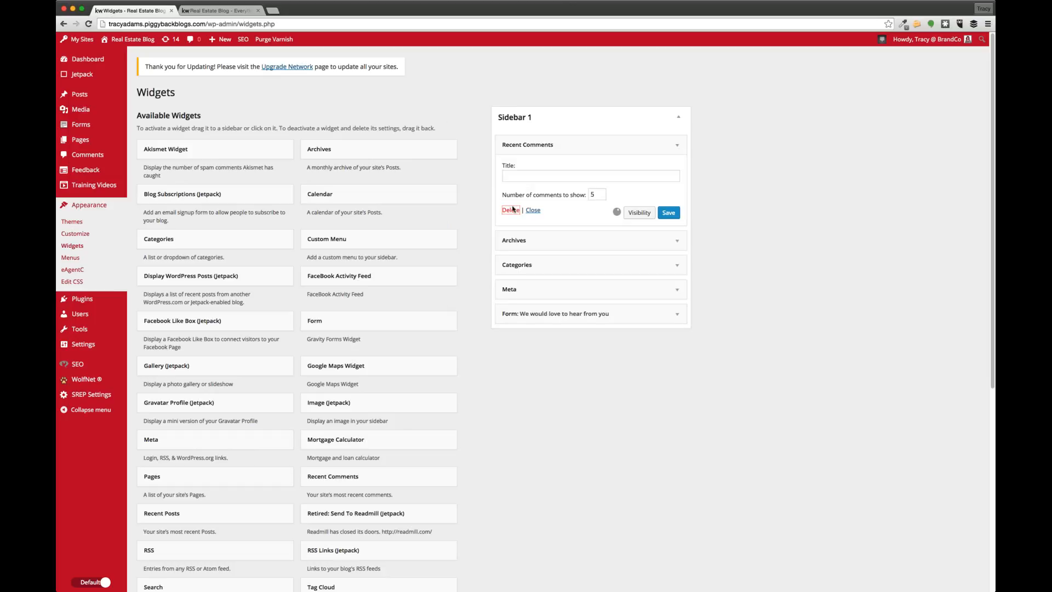
left_click(511, 209)
left_click(682, 146)
left_click(511, 214)
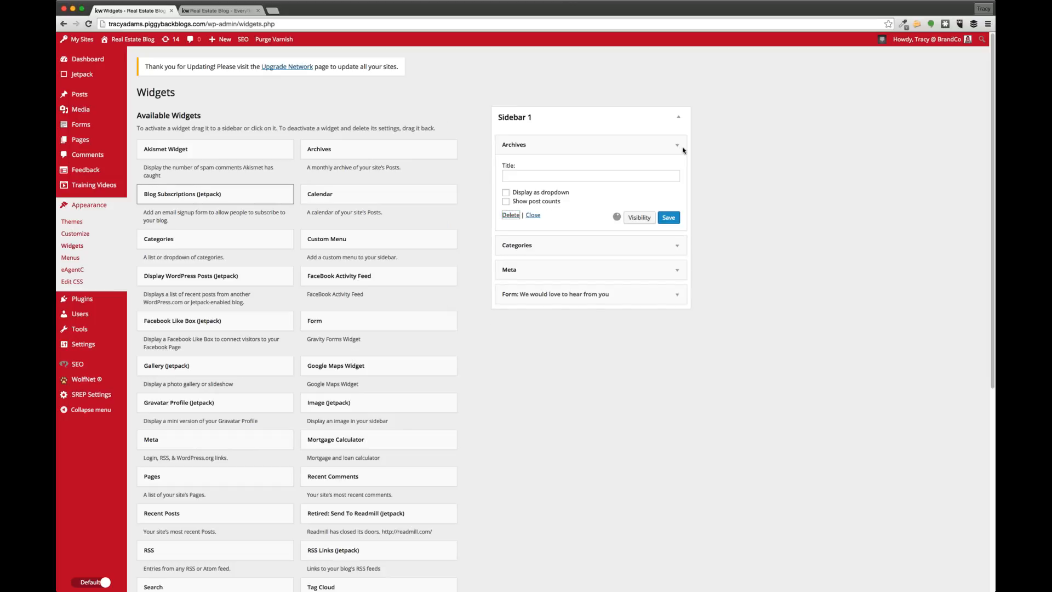
Delete the remaining Categories, Meta and Form widgets
scroll(254, 214, "down", 6)
scroll(255, 215, "up", 6)
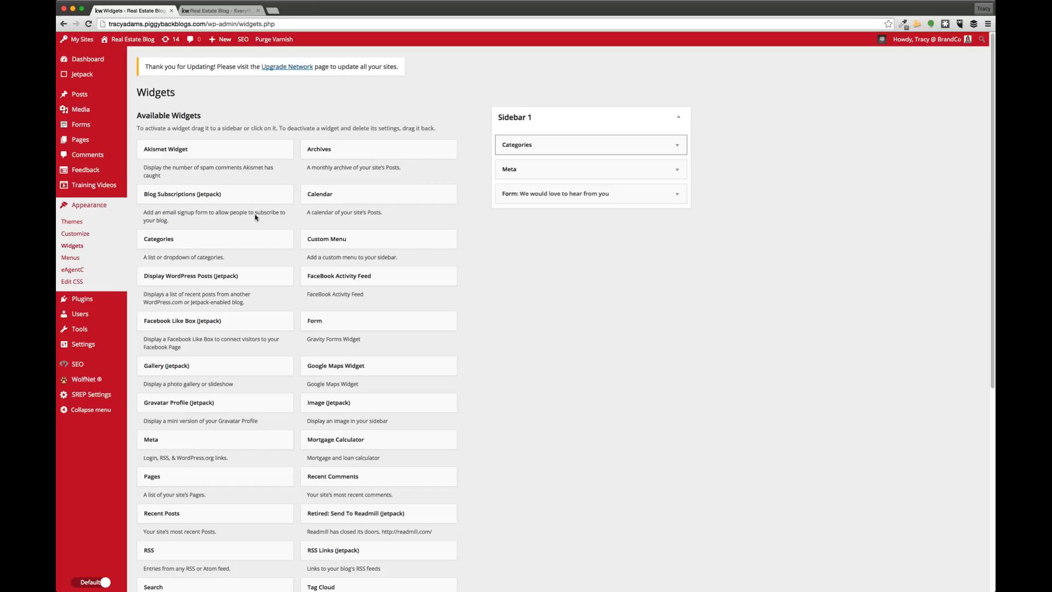
left_click(676, 151)
left_click(511, 224)
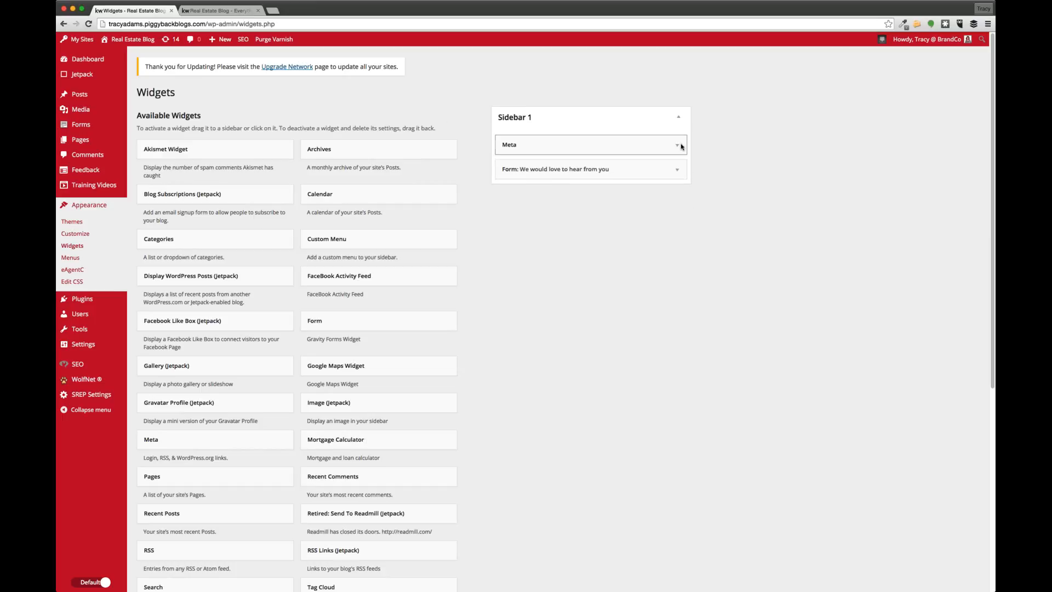
left_click(678, 145)
left_click(510, 191)
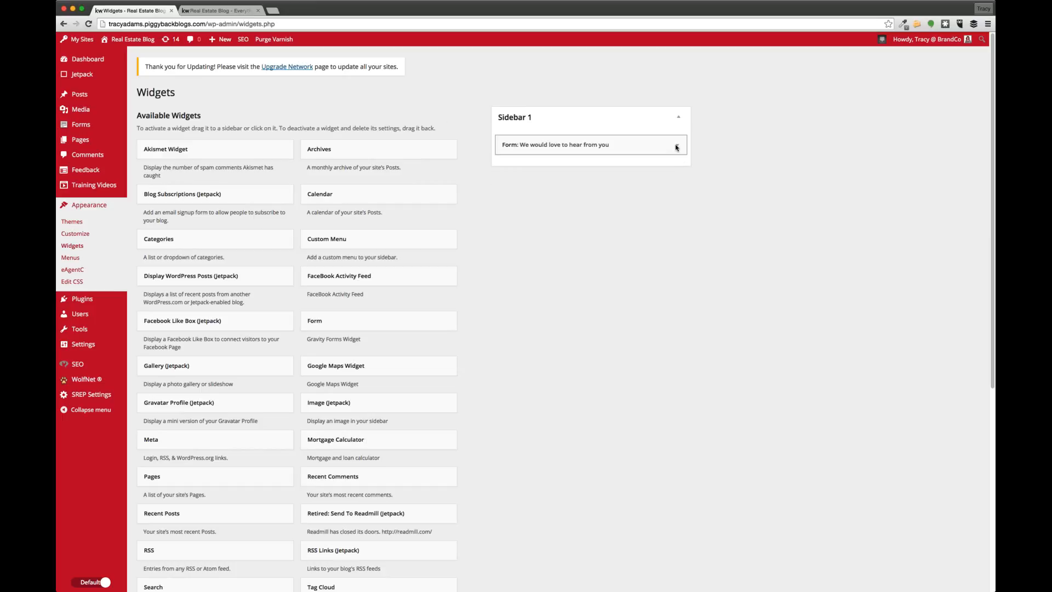
left_click(677, 145)
left_click(509, 250)
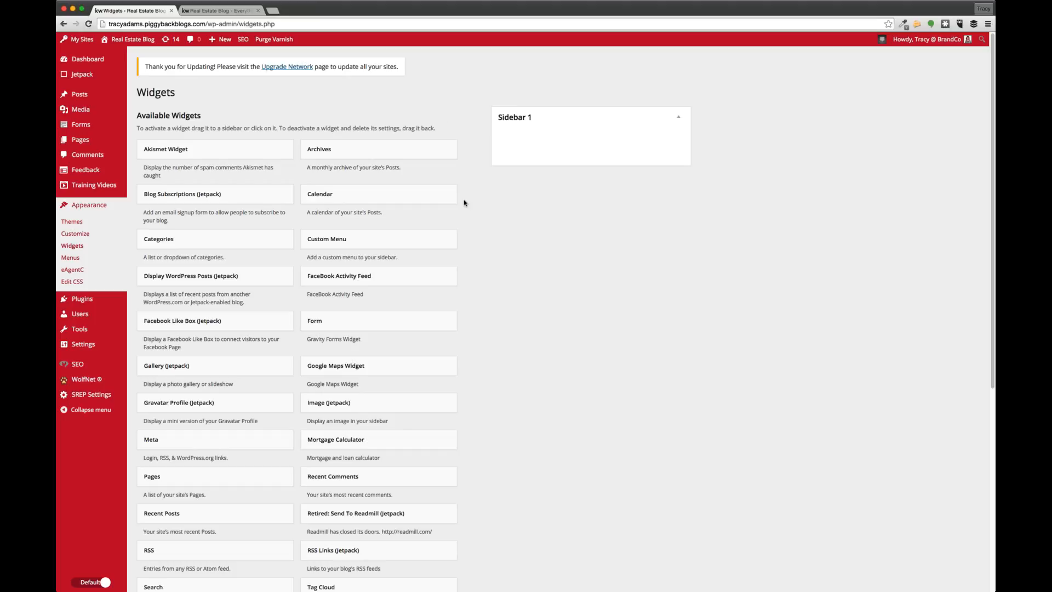
scroll(500, 197, "down", 6)
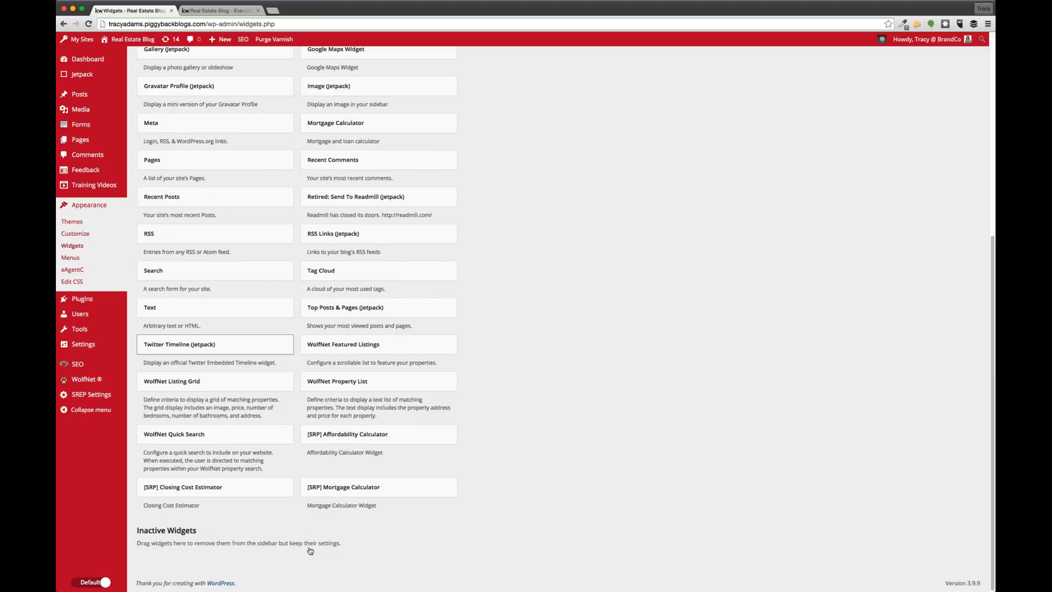
left_click(202, 309)
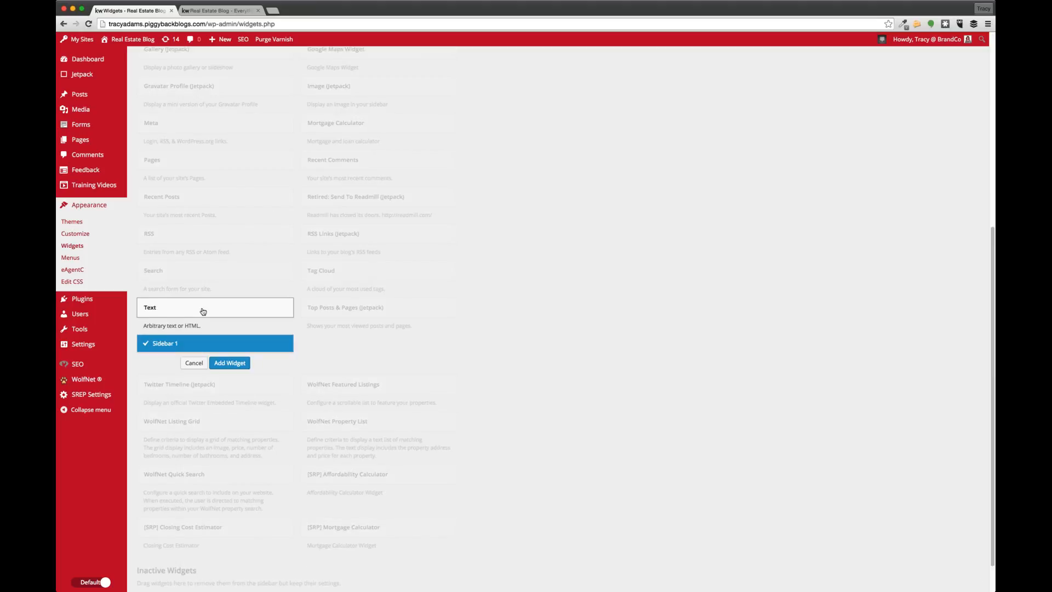
left_click(189, 364)
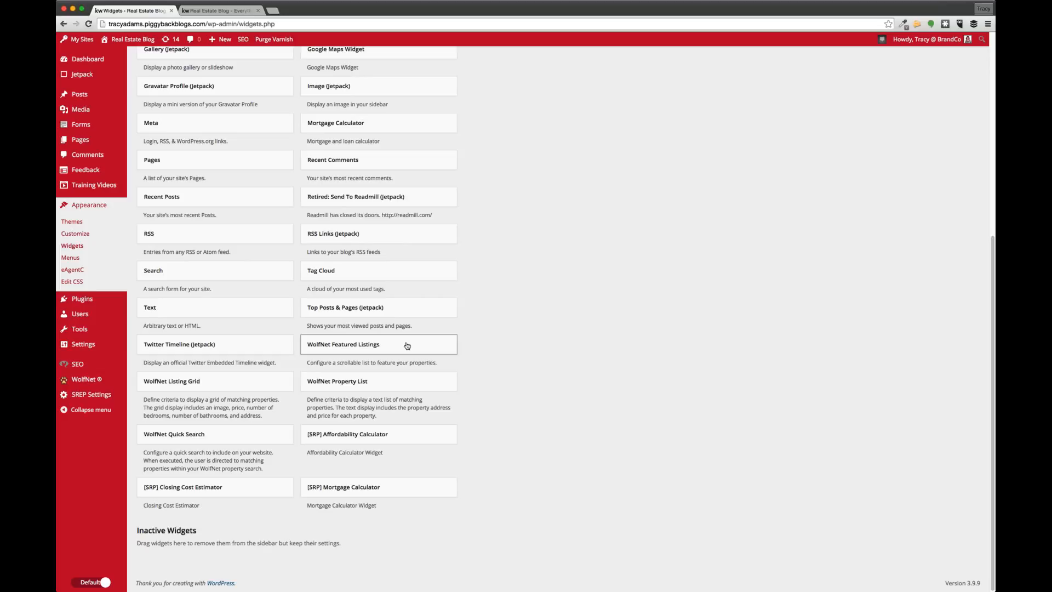
scroll(439, 347, "up", 5)
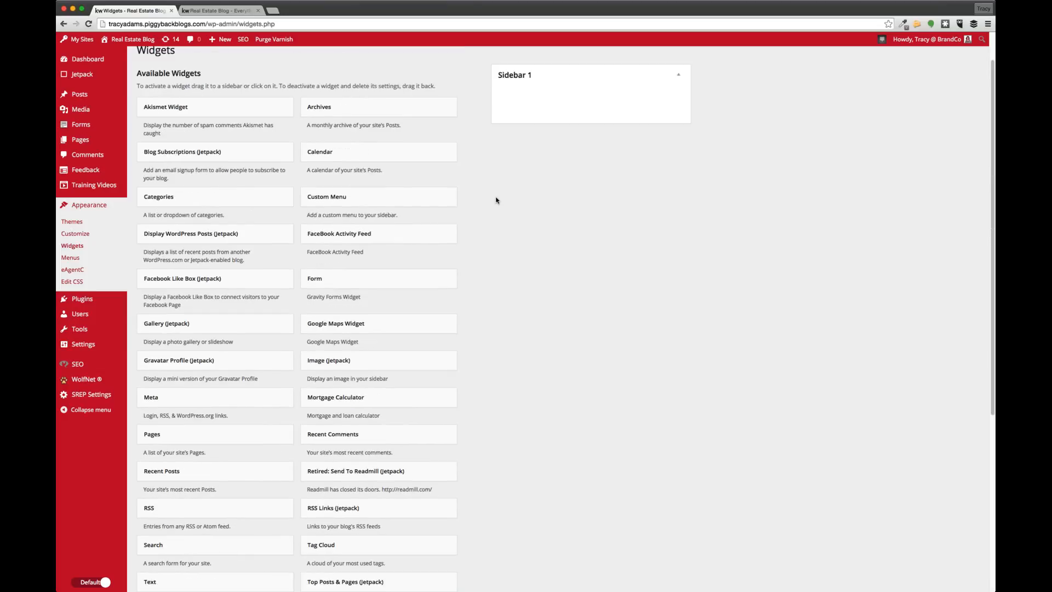
scroll(493, 195, "up", 1)
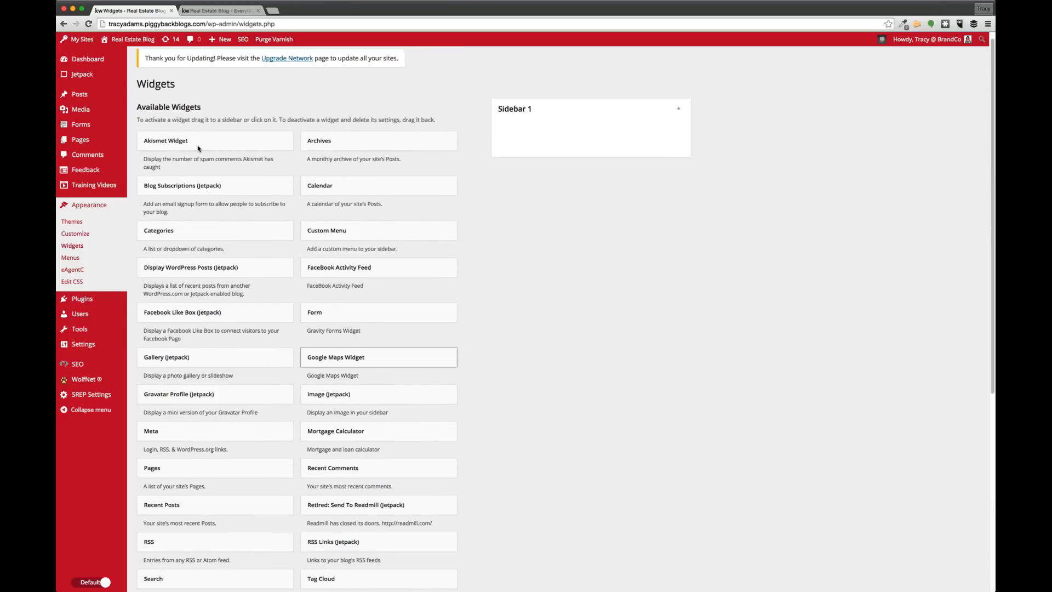
scroll(471, 432, "down", 5)
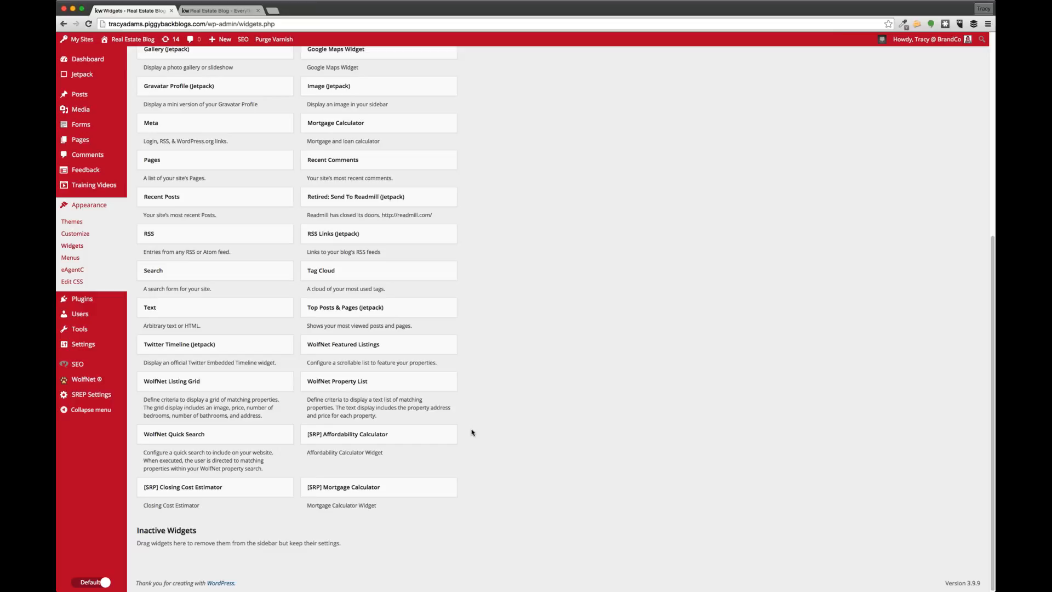
scroll(472, 433, "up", 5)
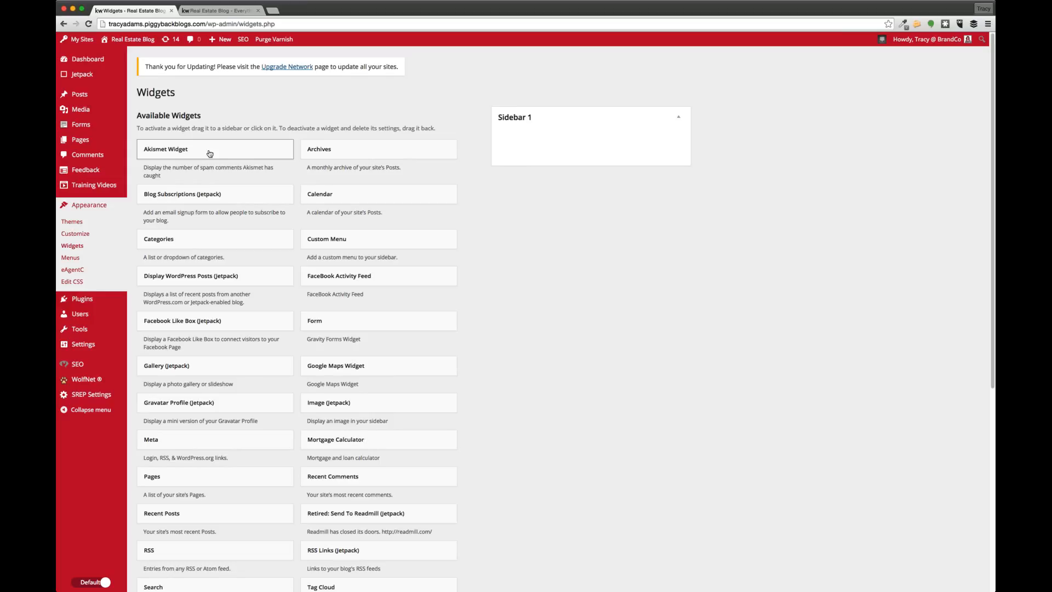
Add the Akismet Widget to Sidebar 1, select its 'Spam Blocked' title, then delete it
left_click(210, 153)
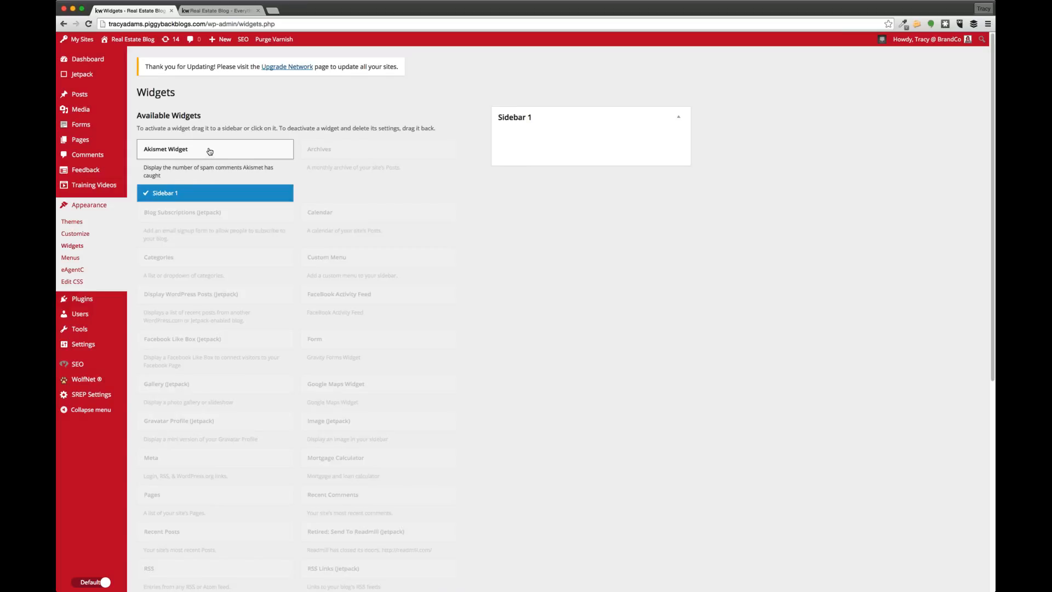
left_click(230, 213)
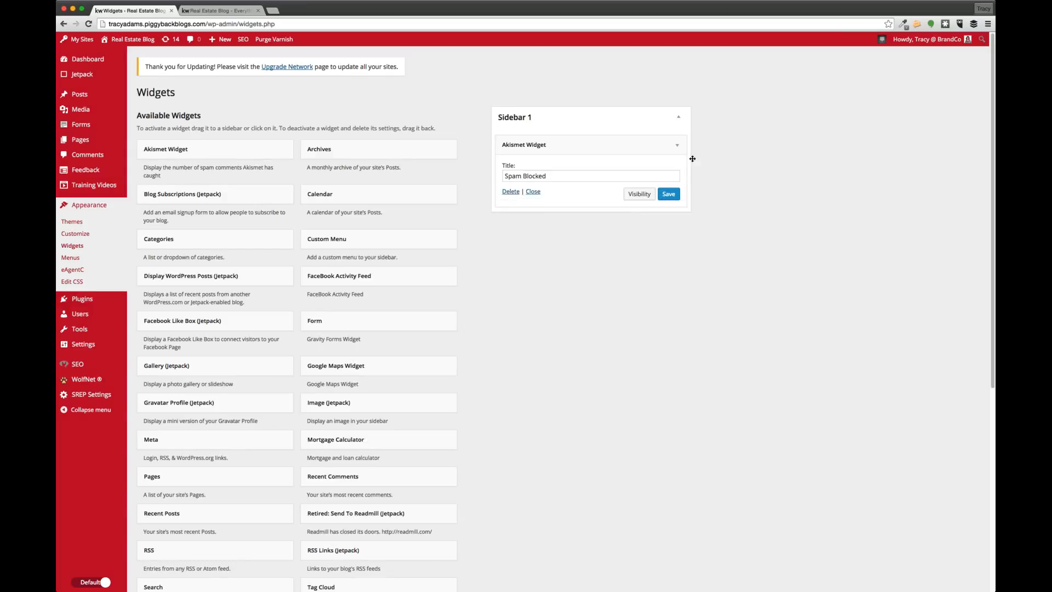
left_click(568, 175)
double_click(563, 178)
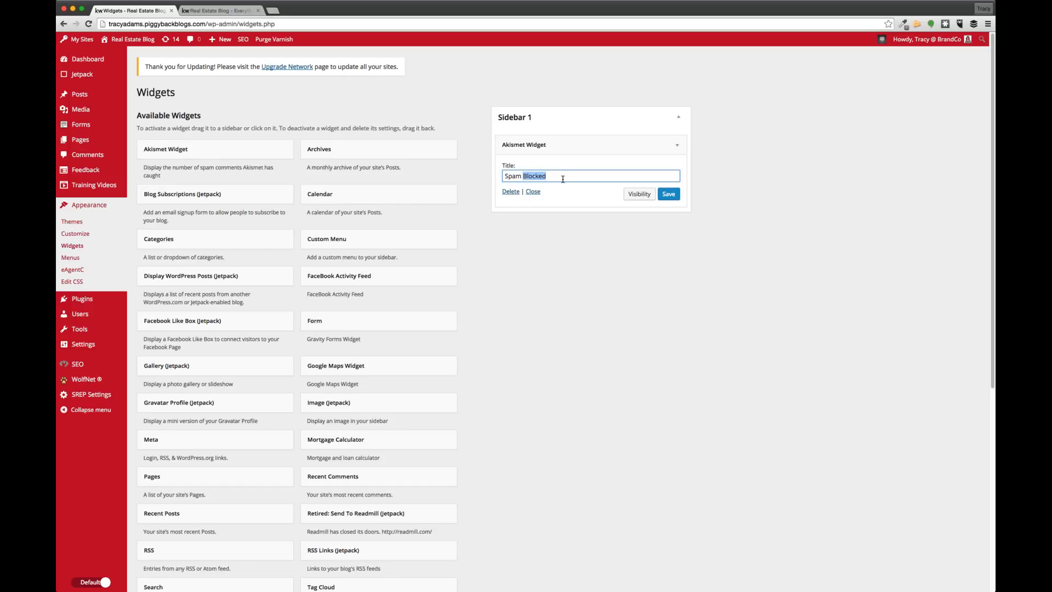
left_click(563, 178)
left_click(534, 195)
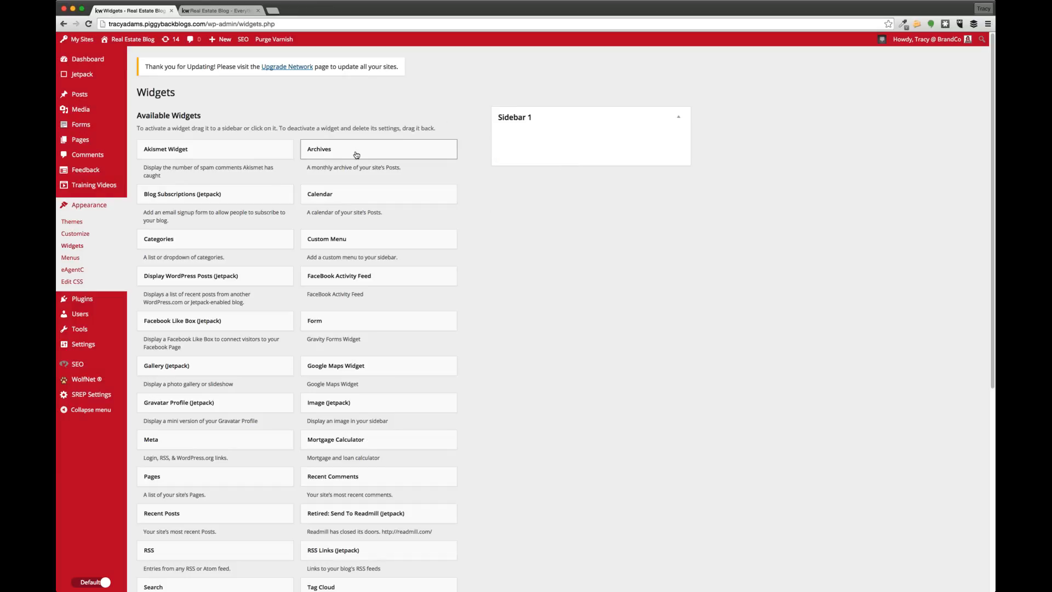
Add an Archives widget to Sidebar 1 titled 'Archives' and save it
left_click(388, 150)
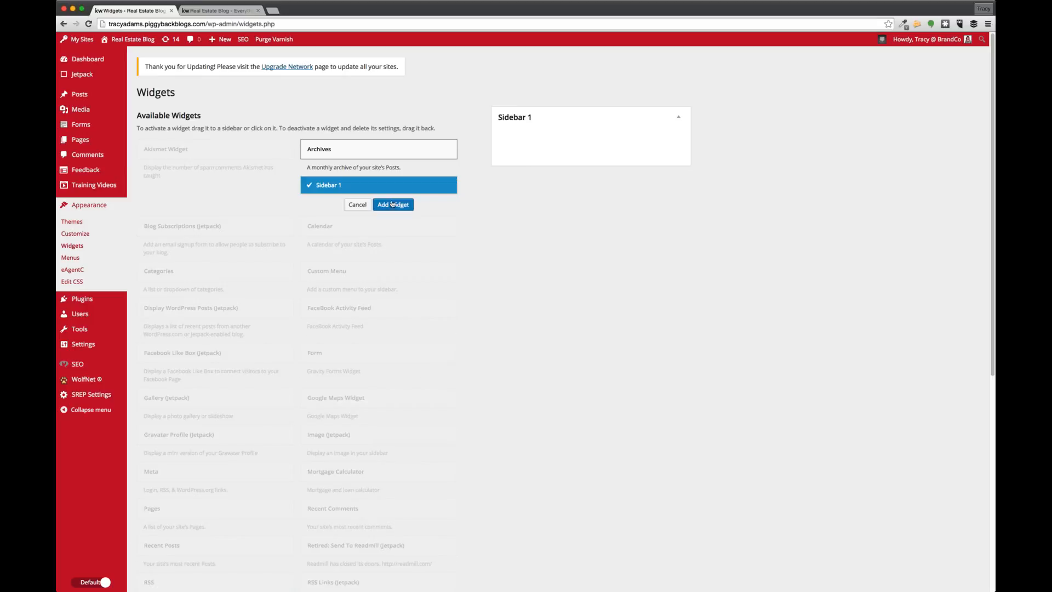
left_click(392, 205)
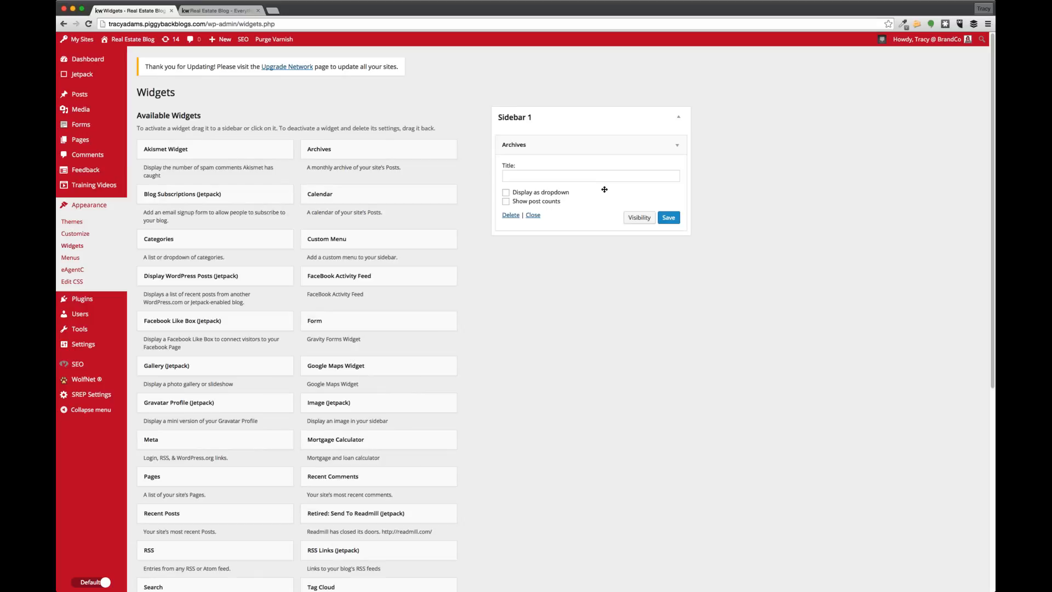
left_click(665, 217)
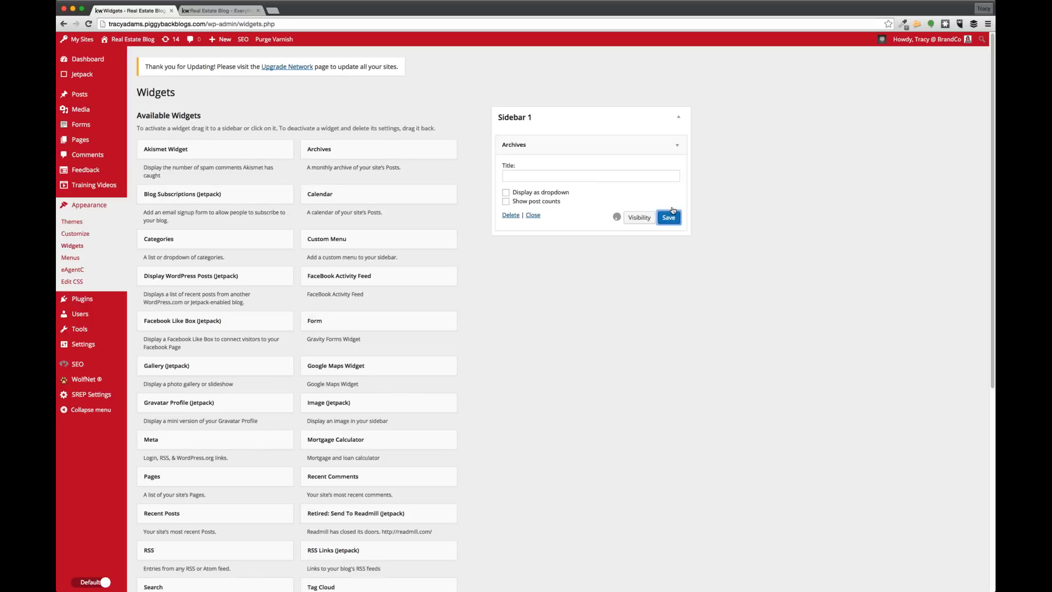
left_click(571, 174)
type("Archives")
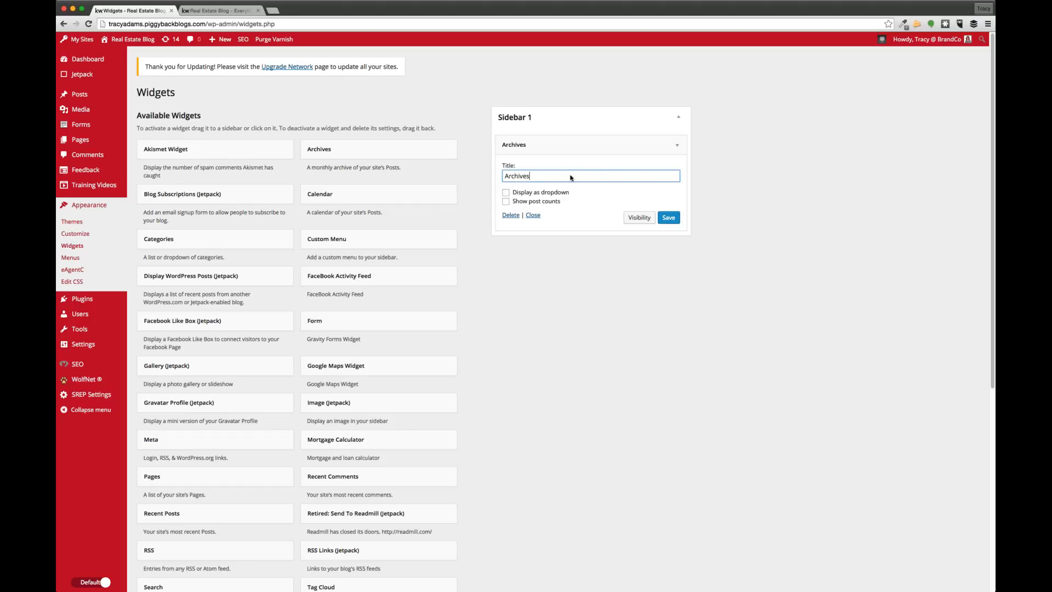
left_click(669, 217)
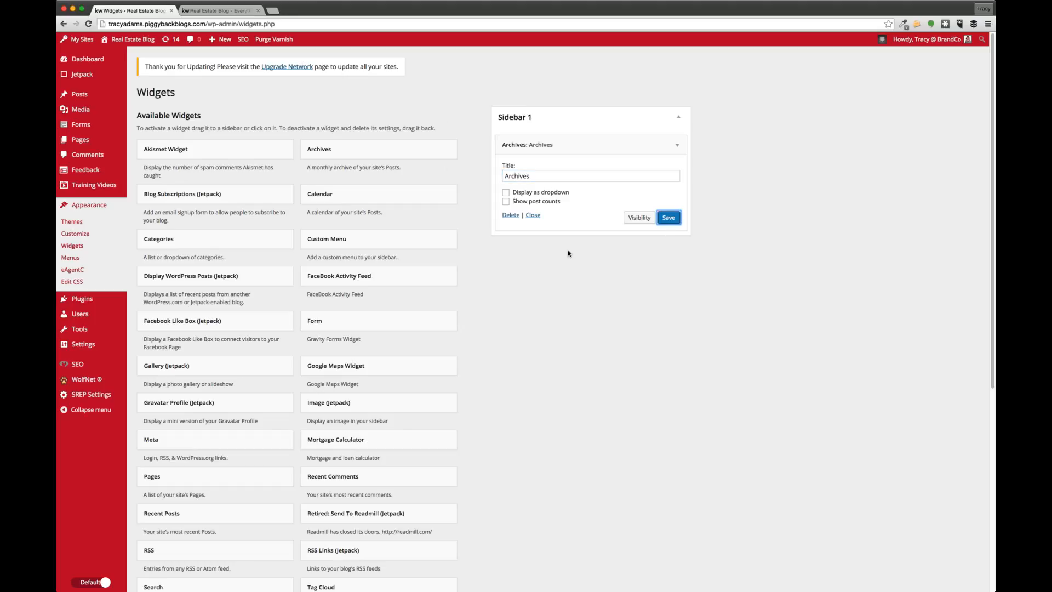
Switch to the live blog and reload it to show the new Archives widget
key("super+l")
key("ctrl+Tab")
key("super+r")
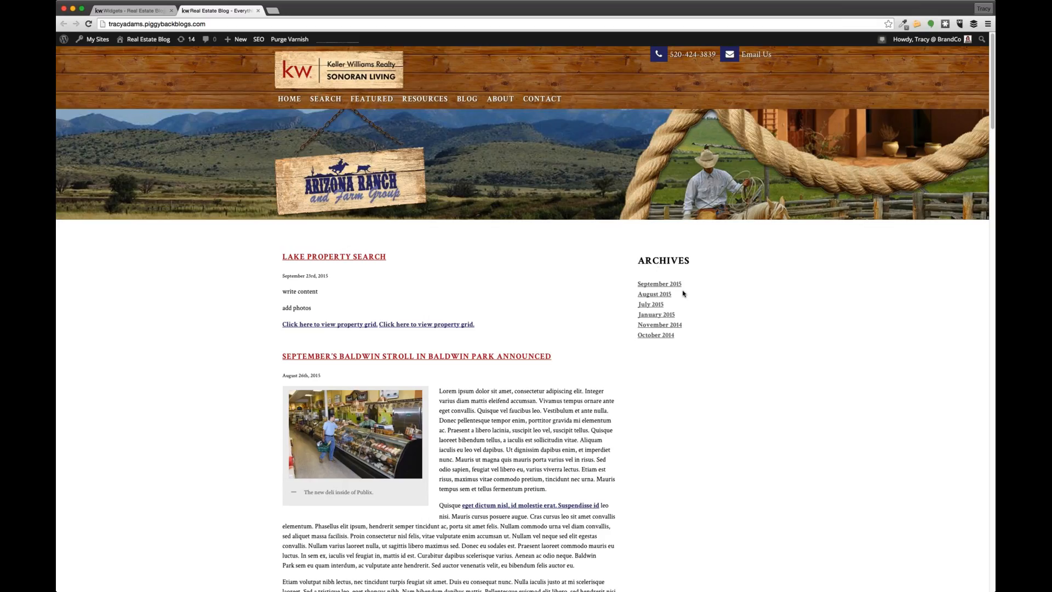
Open the September 2015, January 2015 and October 2014 archive links, then return to the Widgets admin
left_click(676, 288)
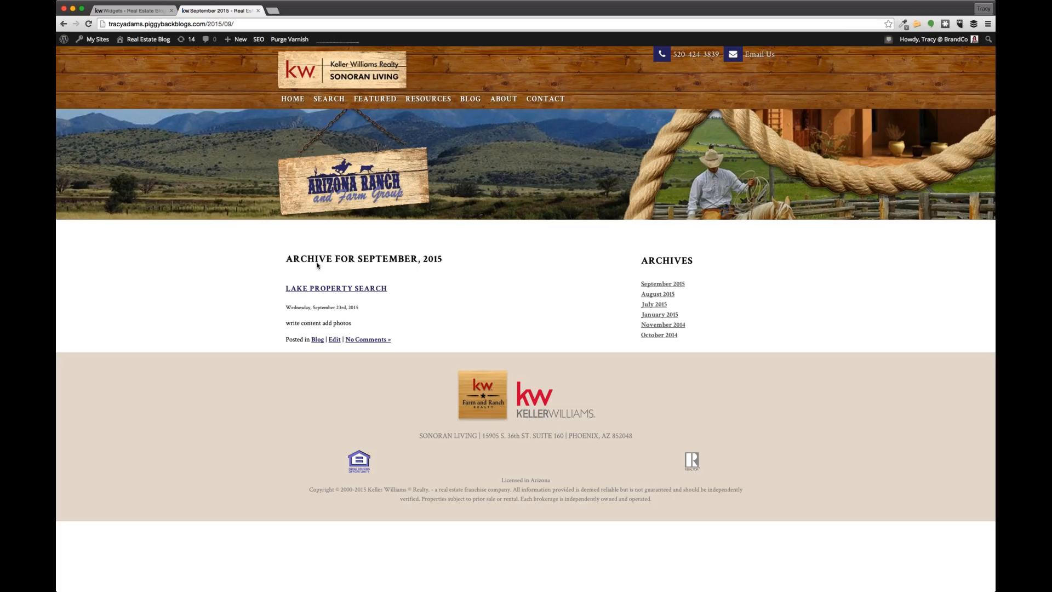
left_click(667, 316)
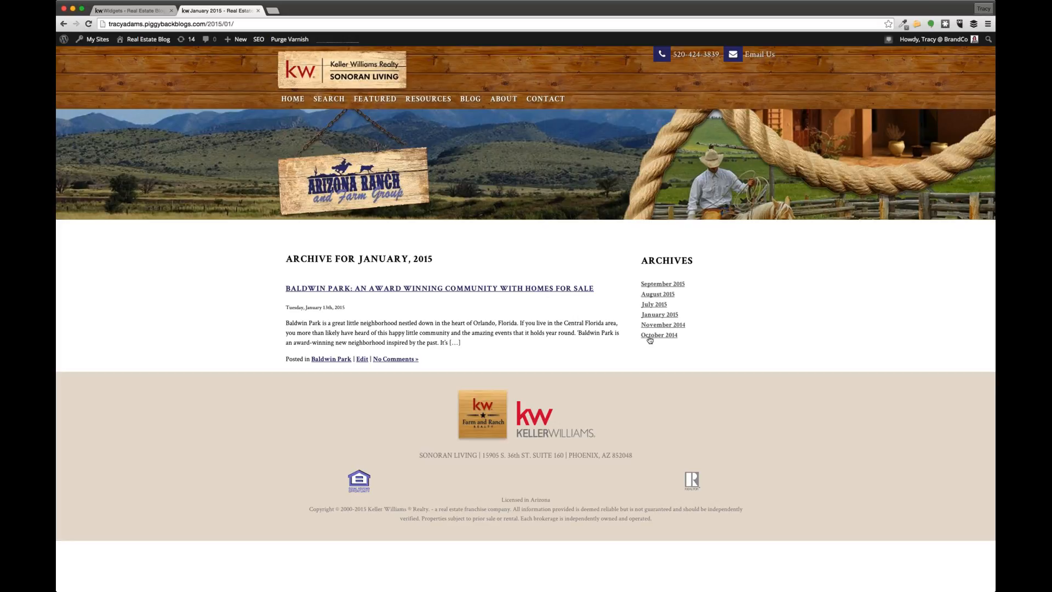
left_click(649, 336)
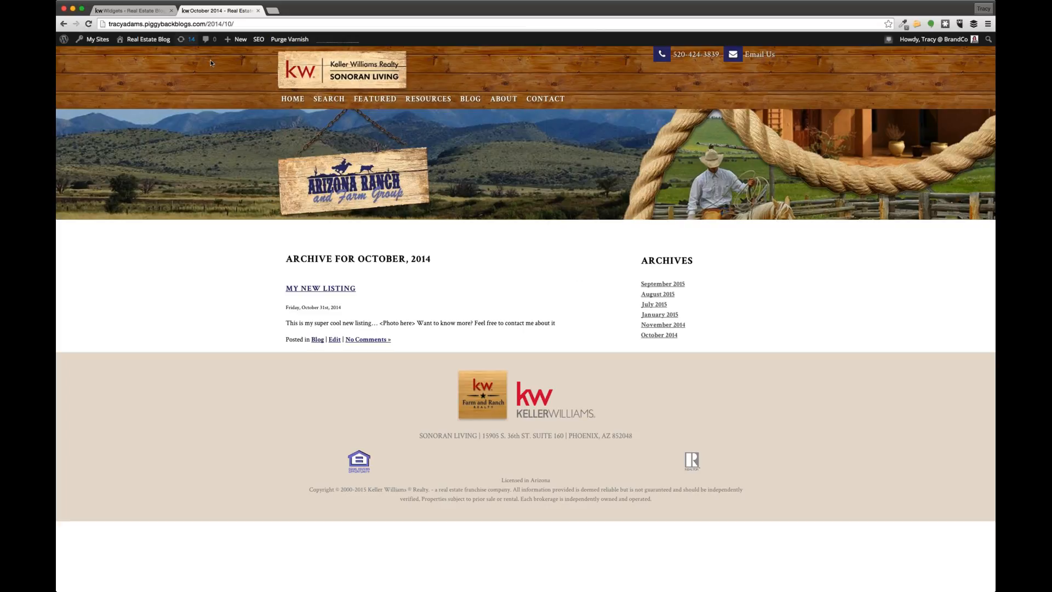
left_click(129, 9)
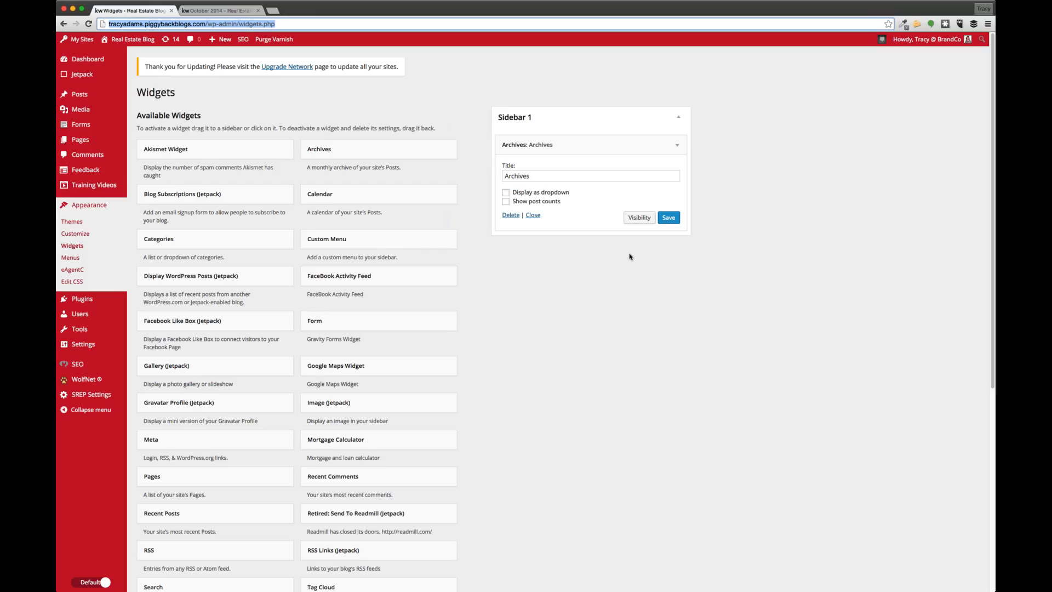
Add and save a Blog Subscriptions widget titled 'Subscribe to Blog via Email' below Archives, then reload the blog
left_click(533, 216)
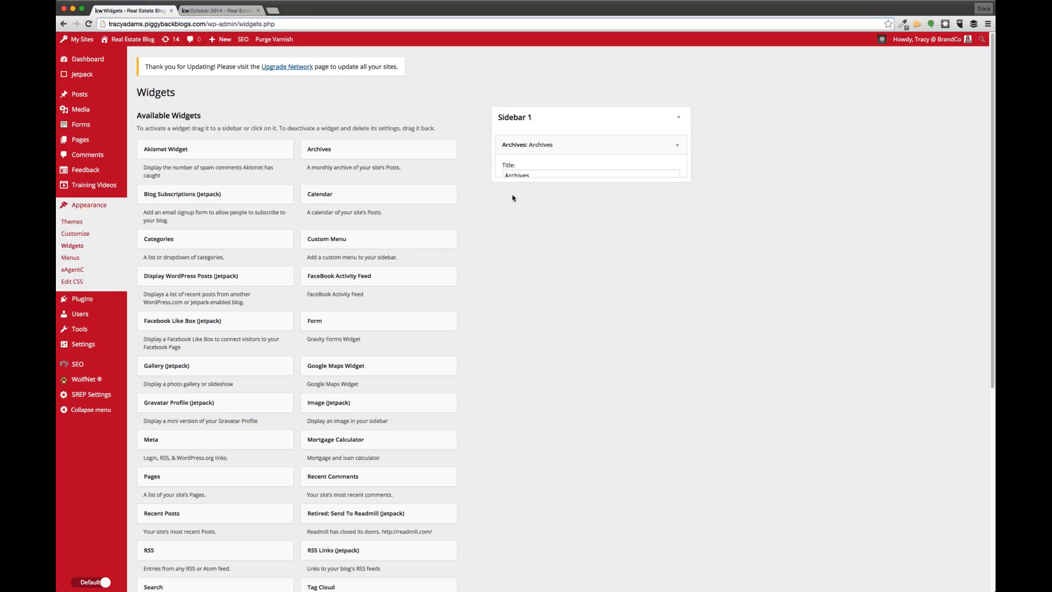
left_click(211, 197)
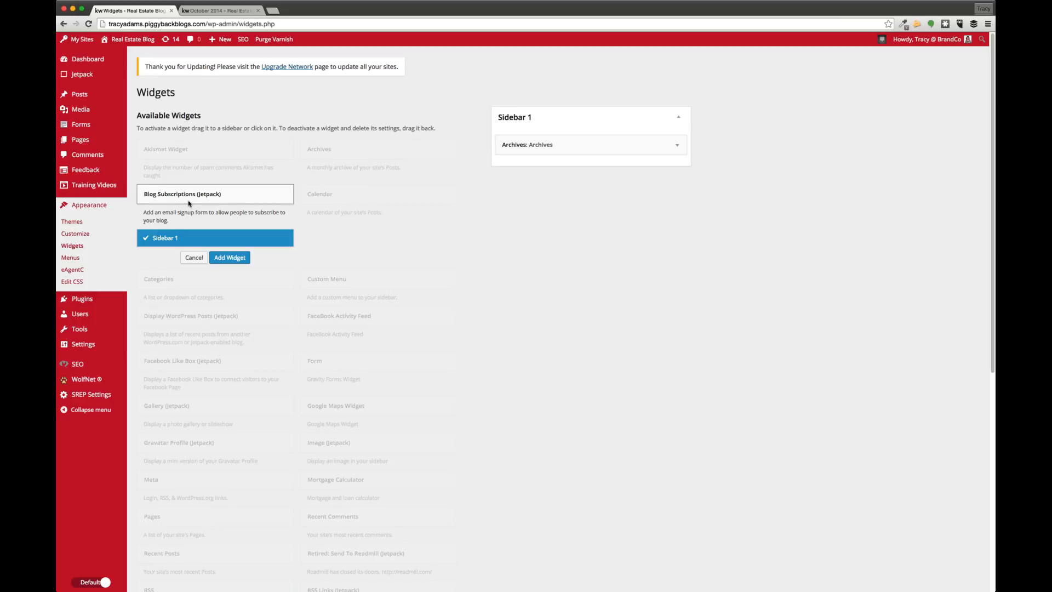
left_click(229, 257)
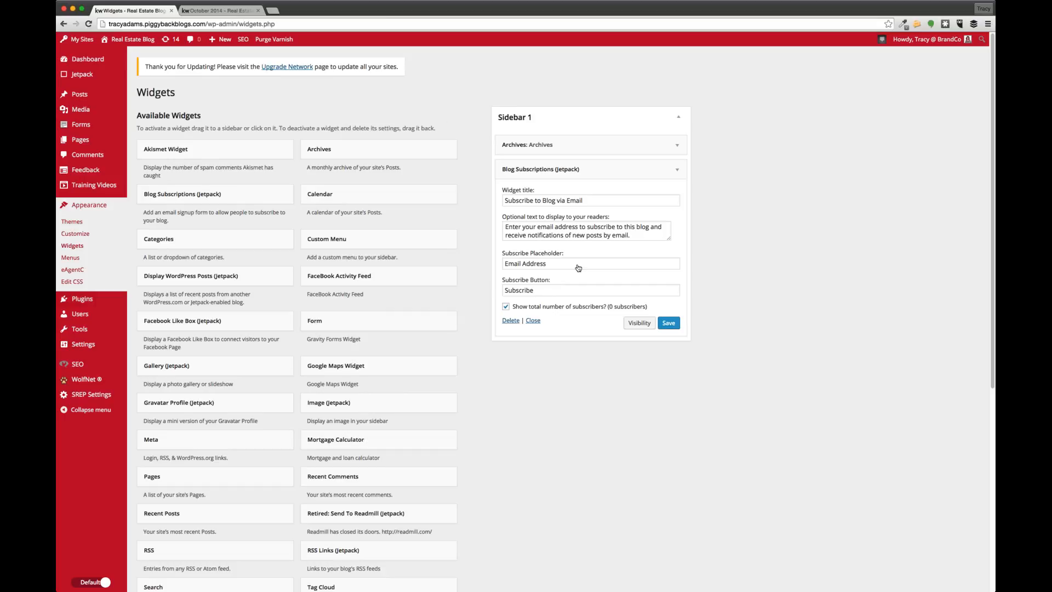
left_click(669, 322)
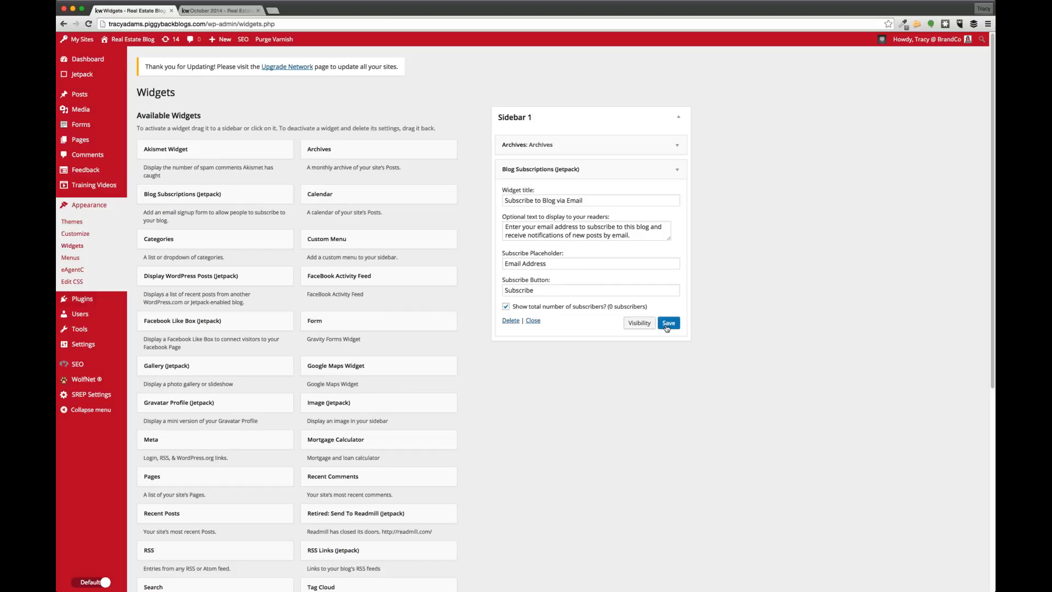
left_click(231, 14)
left_click(88, 24)
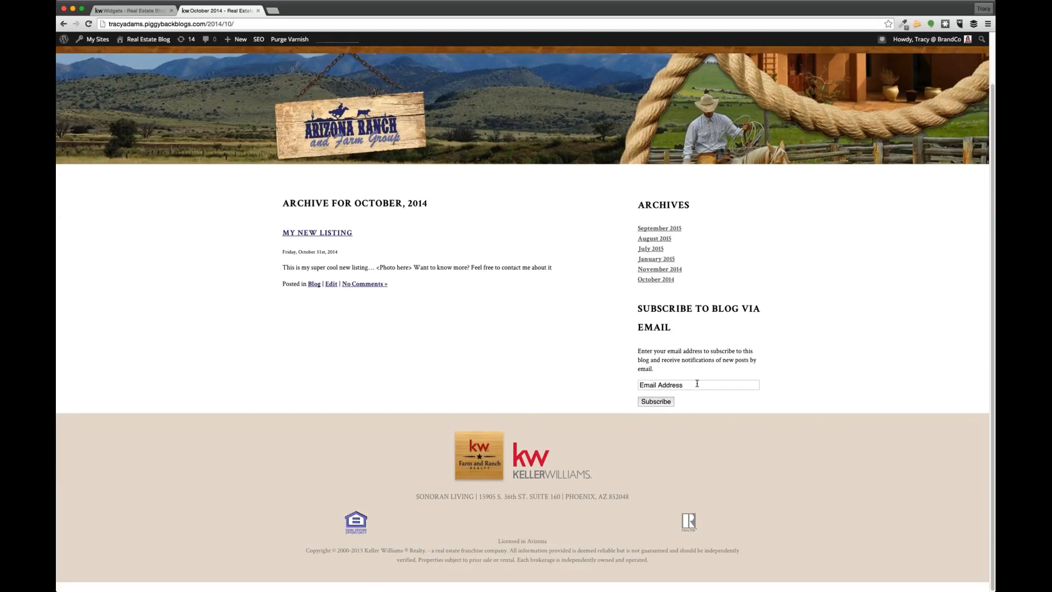
Select the Email Address text in the sidebar subscription form, then go back to the Widgets admin
left_click(704, 386)
double_click(705, 386)
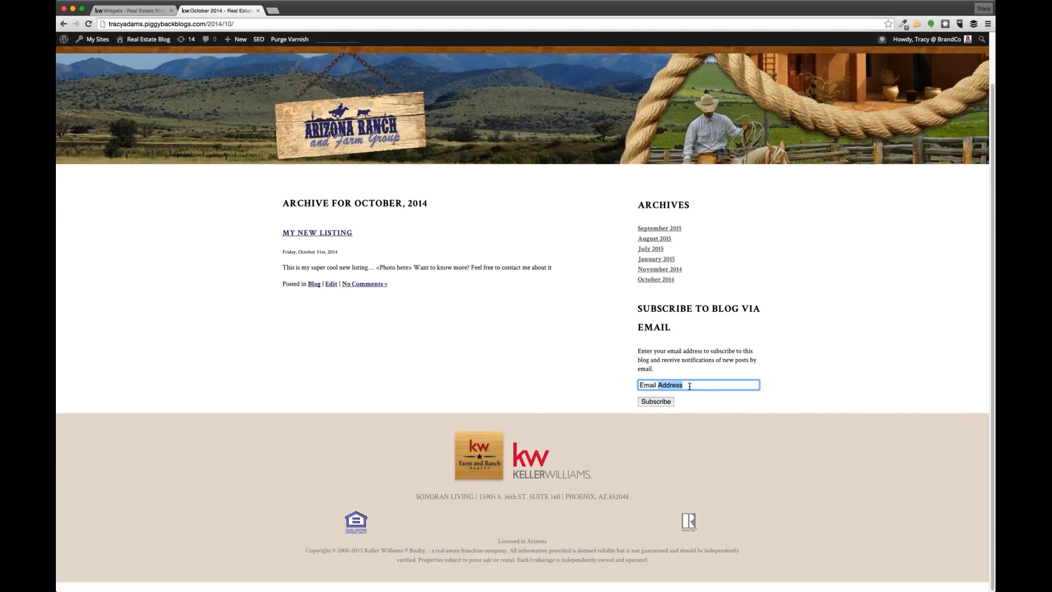
left_click_drag(689, 386, 624, 382)
left_click_drag(690, 388, 622, 378)
left_click(134, 11)
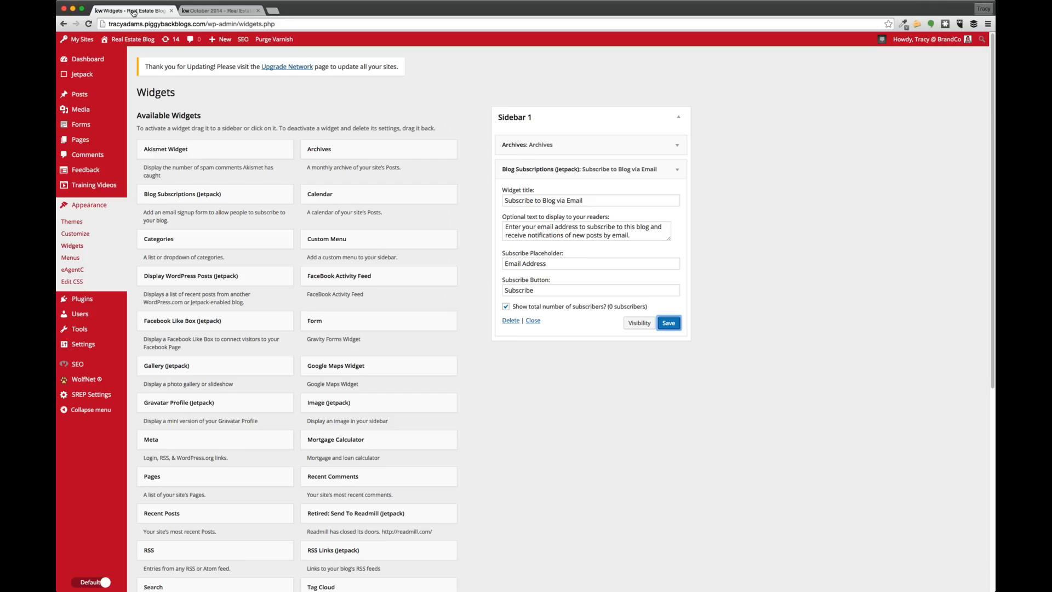
Delete the Blog Subscriptions and Archives widgets from Sidebar 1
left_click(510, 321)
left_click(677, 146)
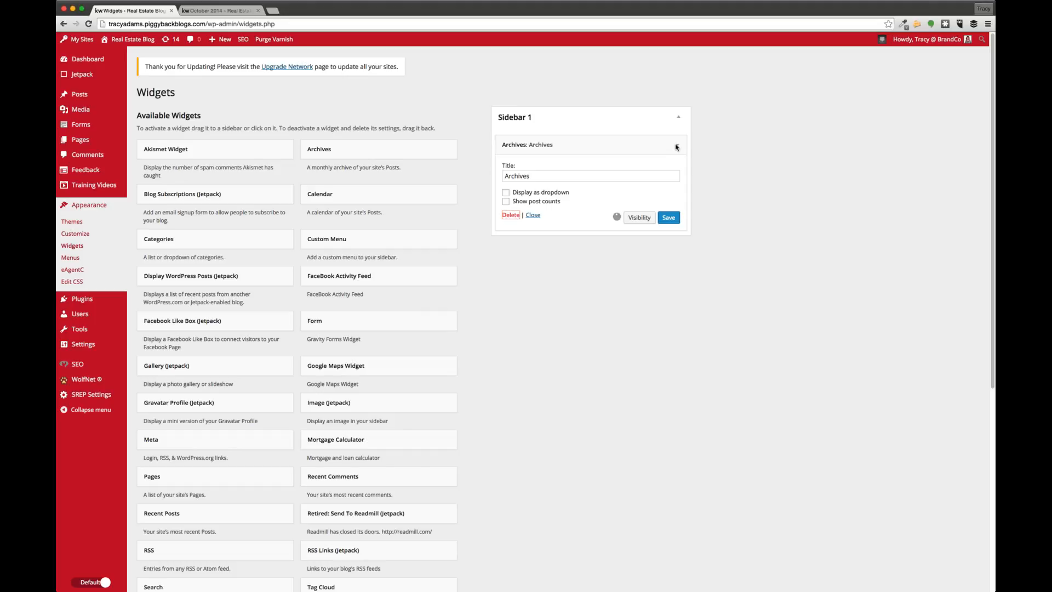
left_click(404, 222)
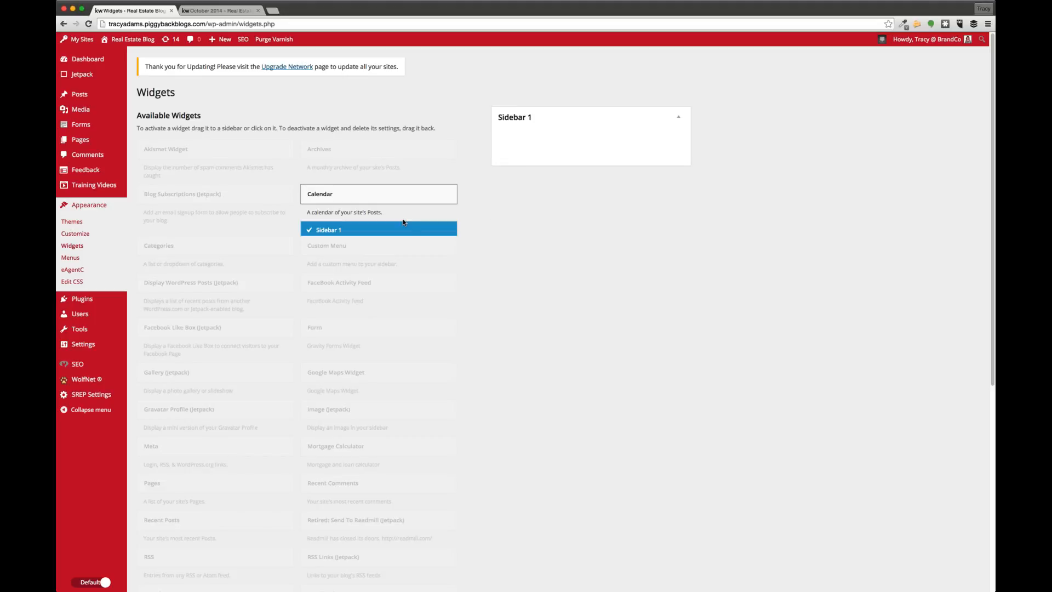
Add a Calendar widget to Sidebar 1 titled 'Calendar' and save it
left_click(393, 249)
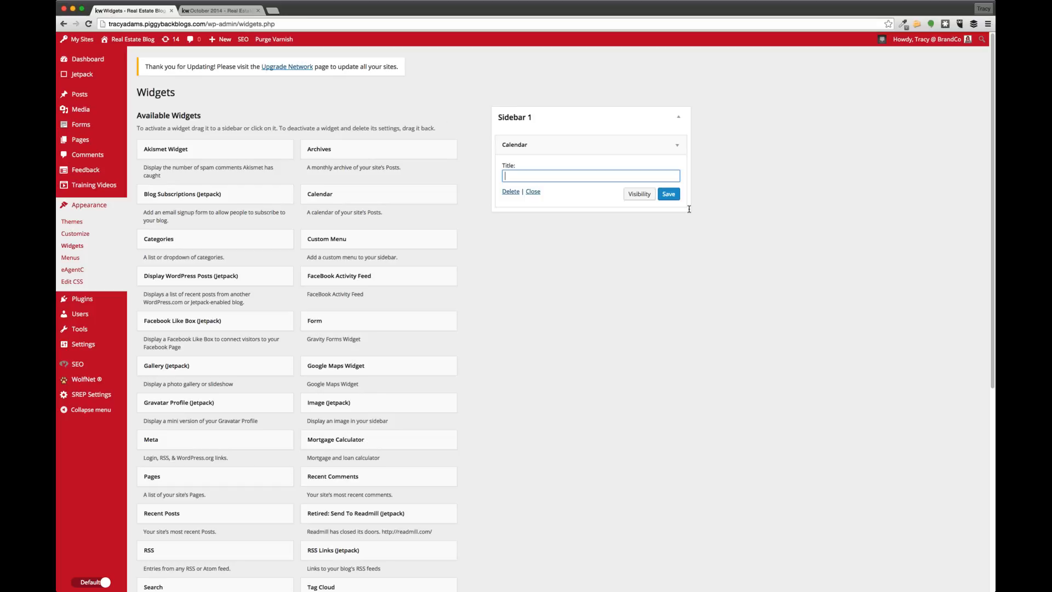
type("Calendar")
left_click(672, 194)
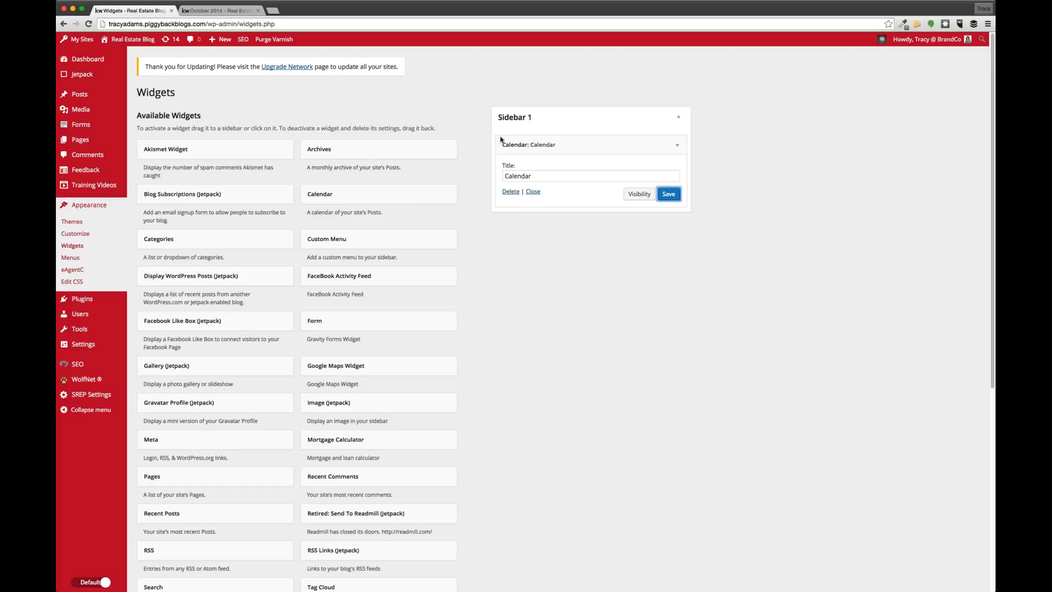
Reload the live blog and follow its calendar to November 2014, January 2015, then January 13th, 2015
left_click(210, 11)
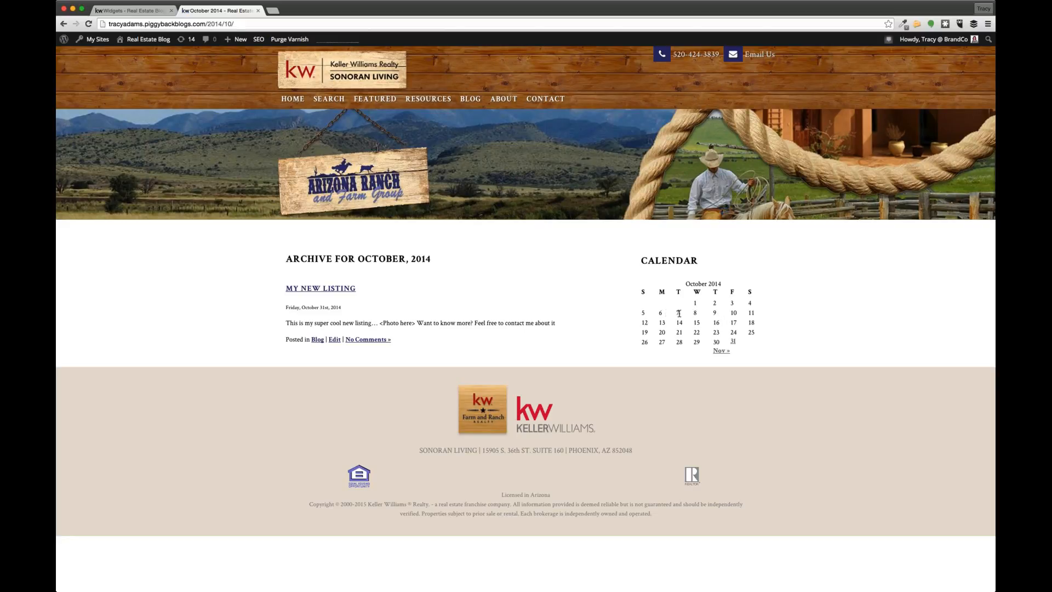
left_click(722, 351)
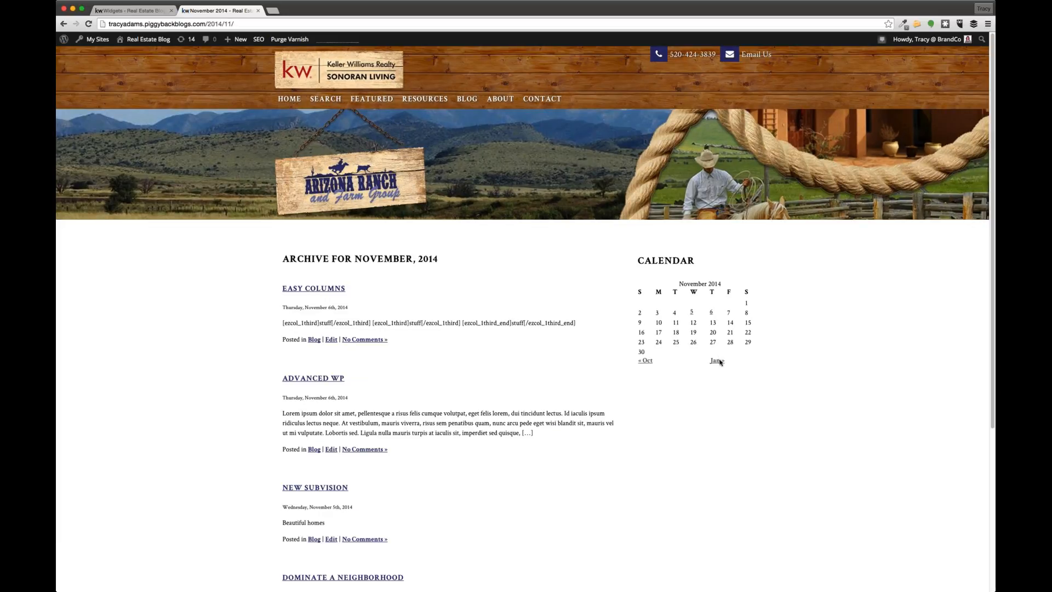
left_click(717, 361)
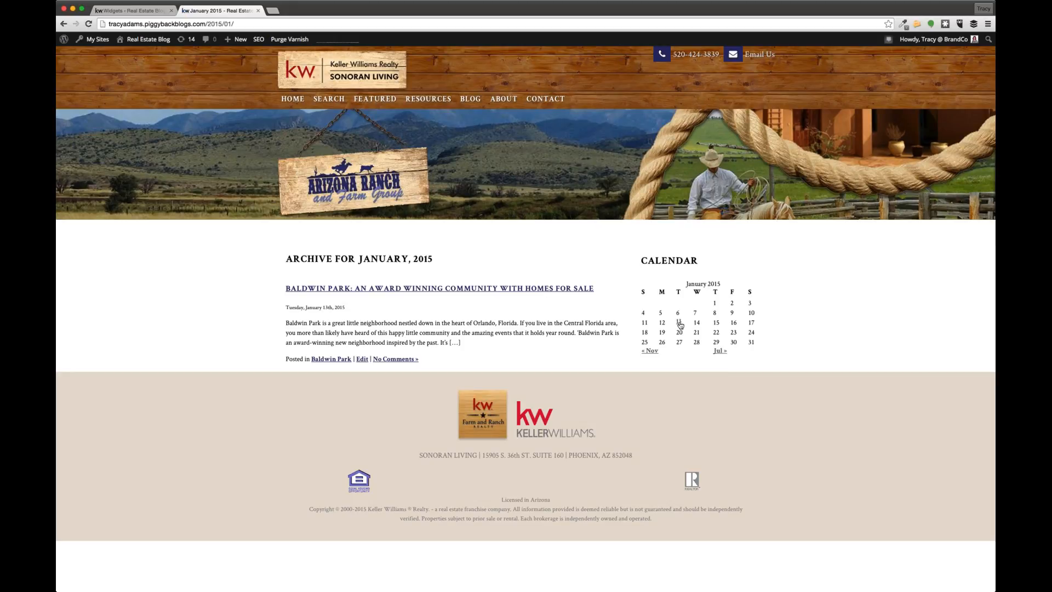
left_click(680, 324)
left_click(136, 12)
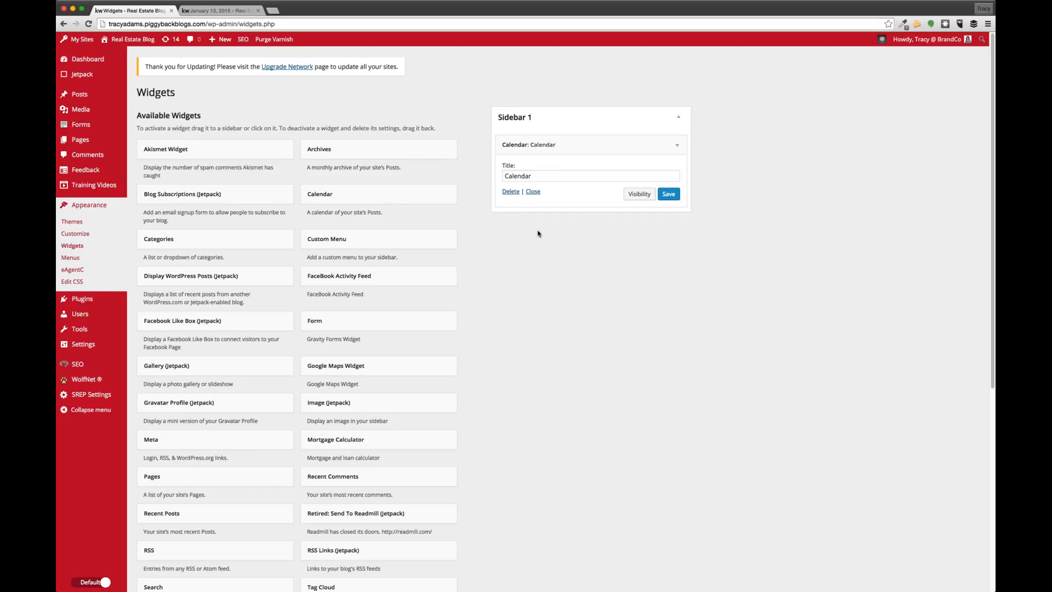
Collapse the Calendar widget and add a Categories widget to Sidebar 1
left_click(544, 191)
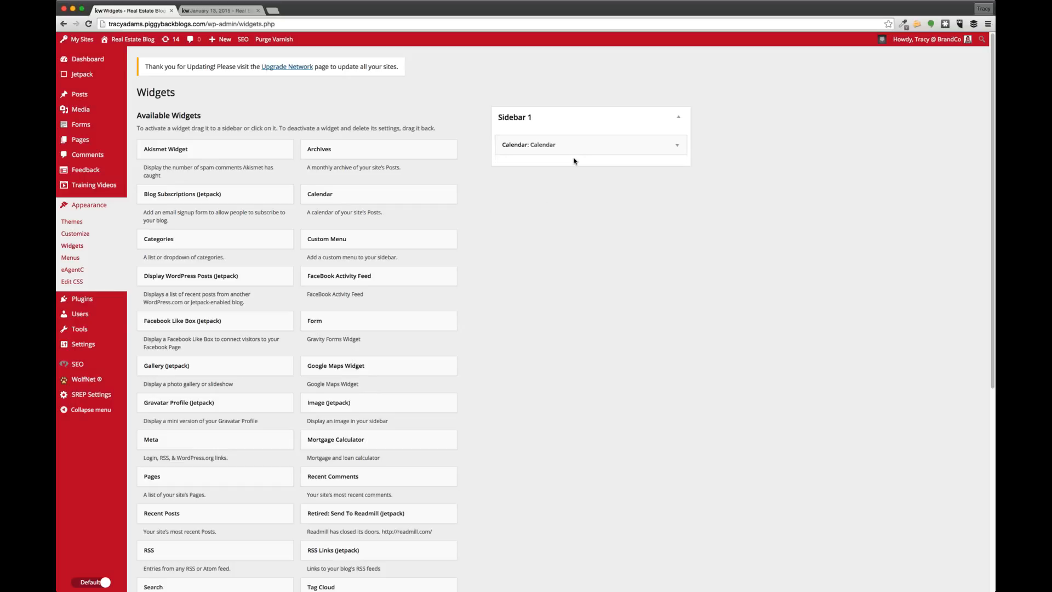
left_click(249, 250)
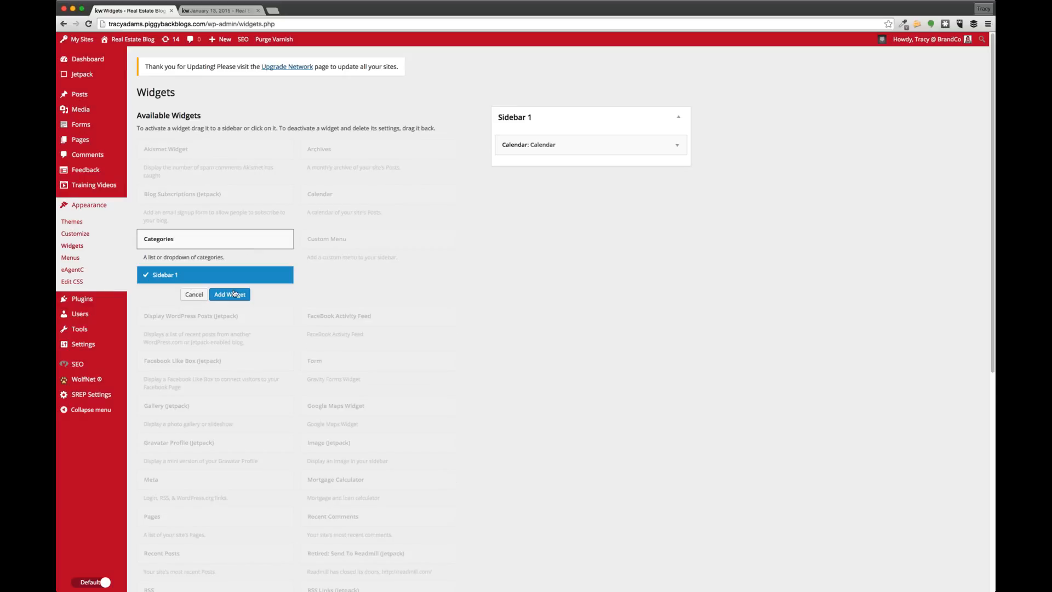
left_click(229, 294)
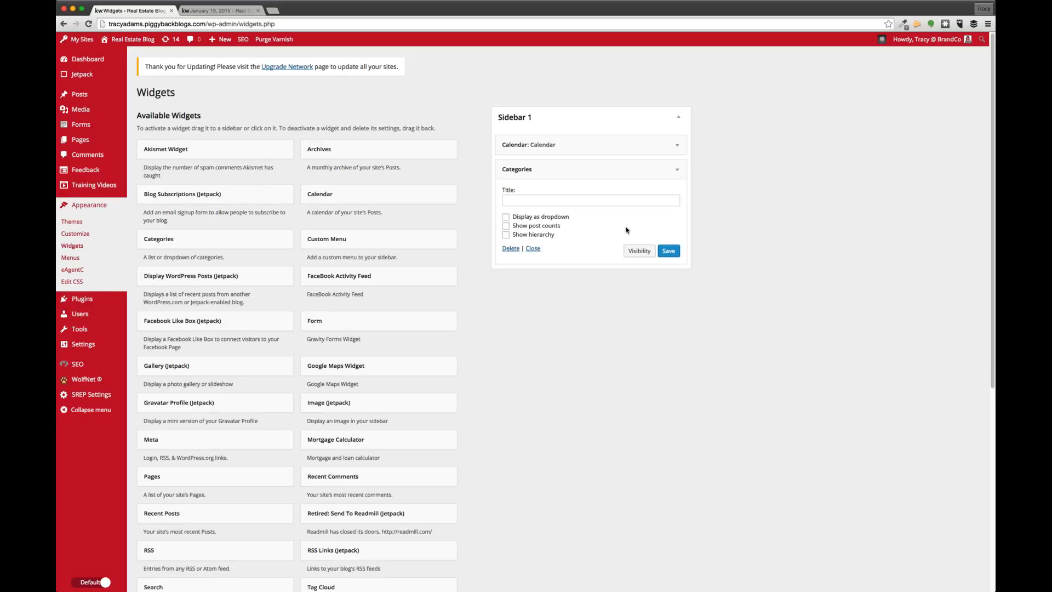
mouse_move(112, 87)
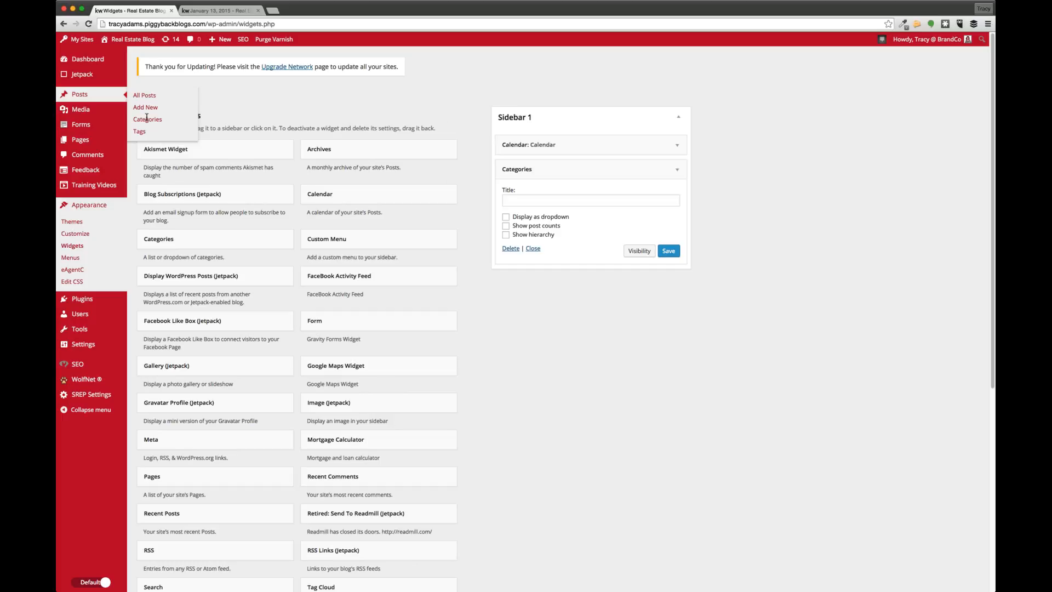
left_click(557, 199)
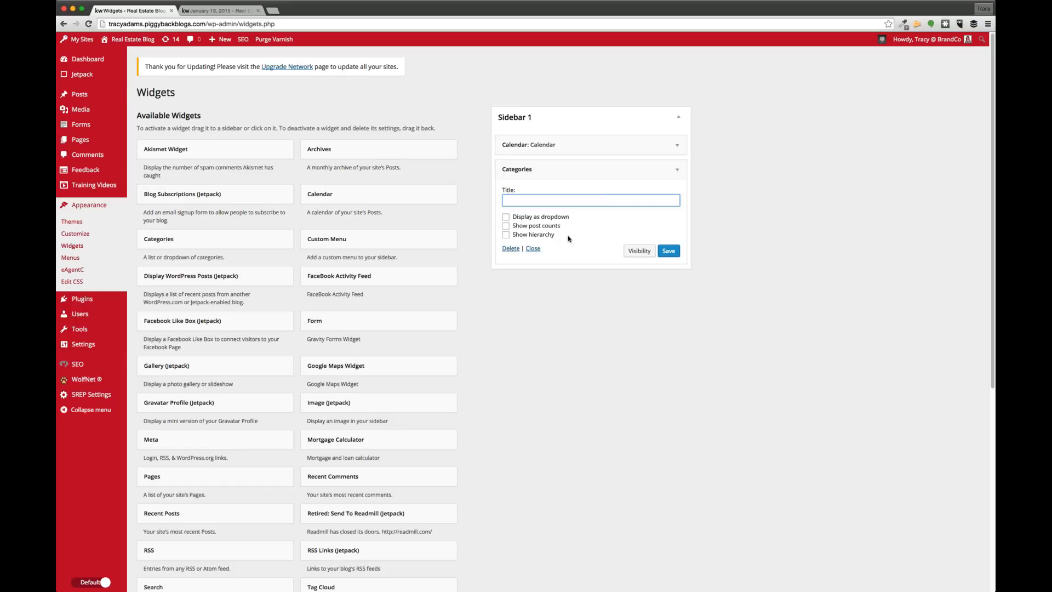
Open the All Posts list in a new browser tab
mouse_move(82, 97)
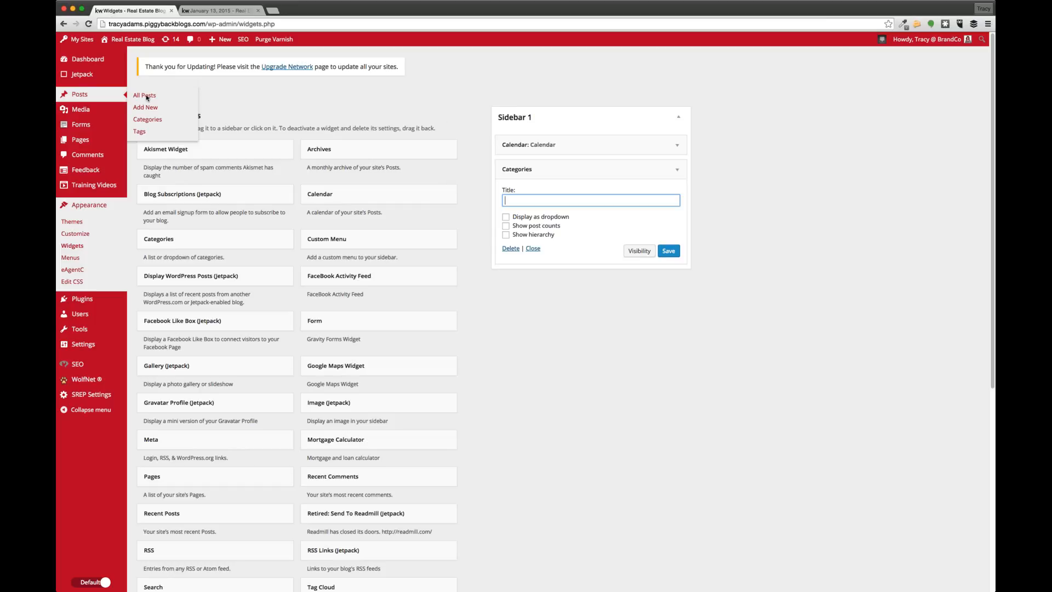
left_click(146, 98, "super")
left_click(286, 12)
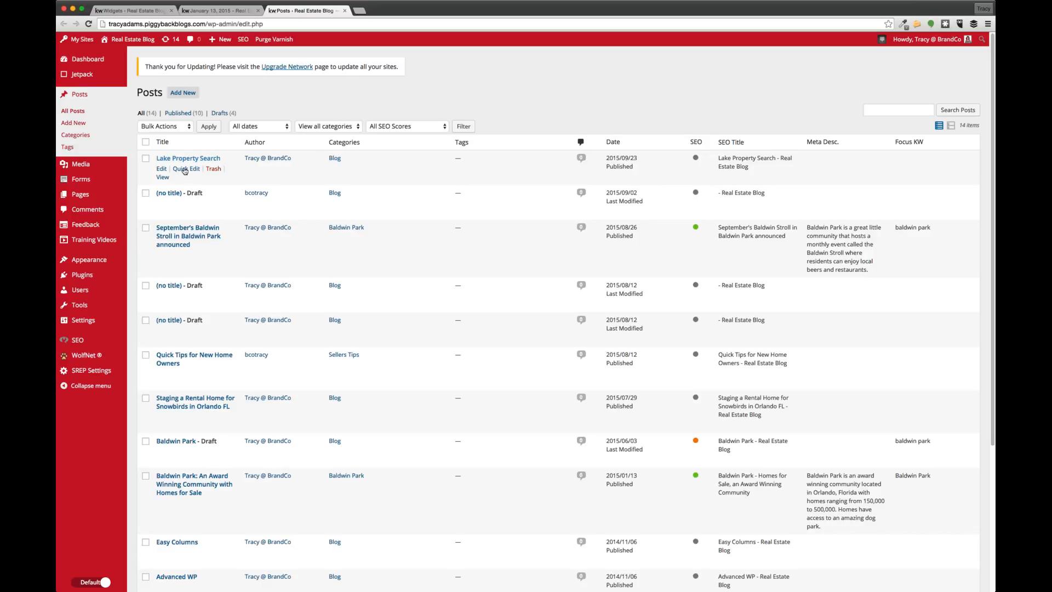
Recategorize Lake Property Search from Blog to Buyers Tips, update it, and reload the live archive
left_click(181, 160)
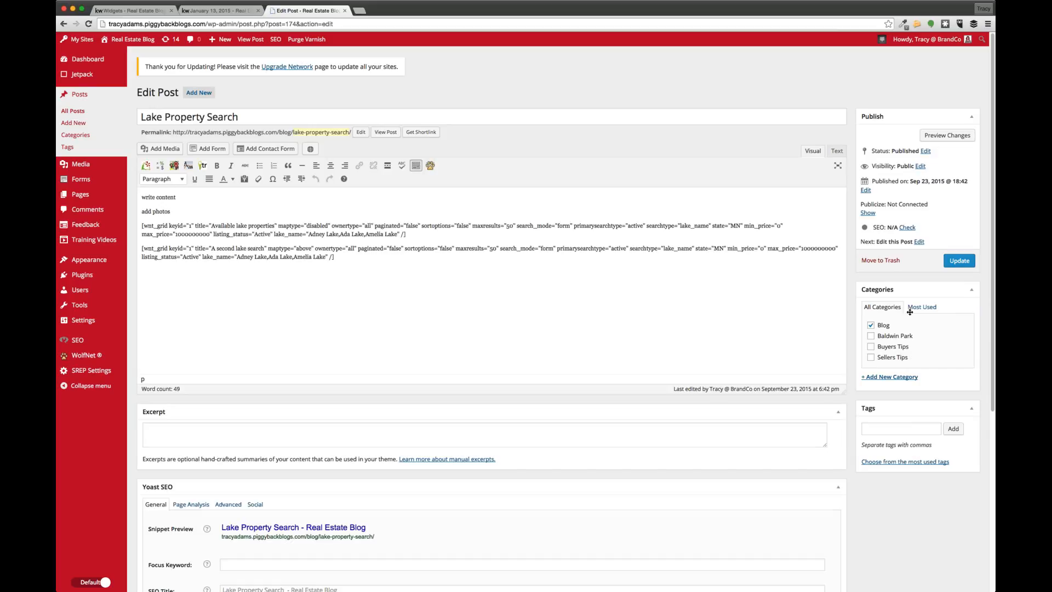
left_click(871, 347)
left_click(882, 324)
left_click(959, 260)
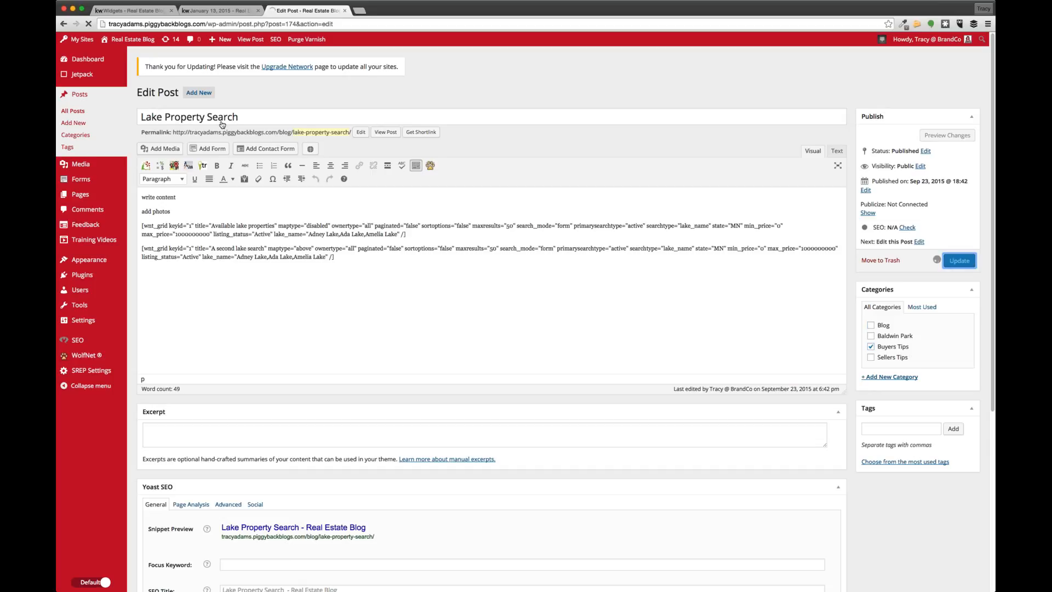
left_click(222, 12)
left_click(89, 25)
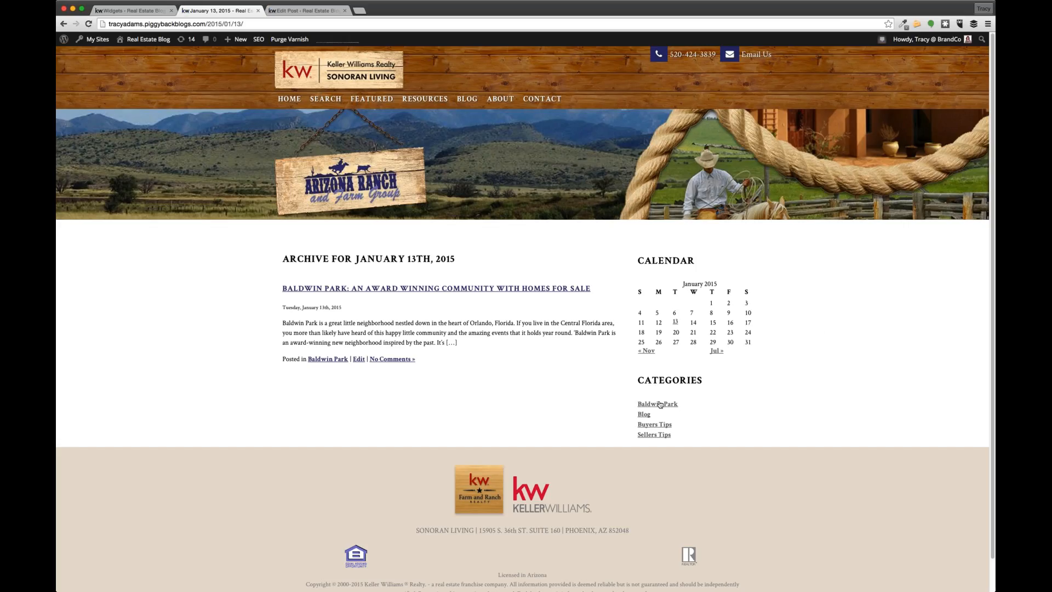
Check the live Buyers Tips archive shows only Lake Property Search, then go back to Widgets
scroll(736, 444, "down", 1)
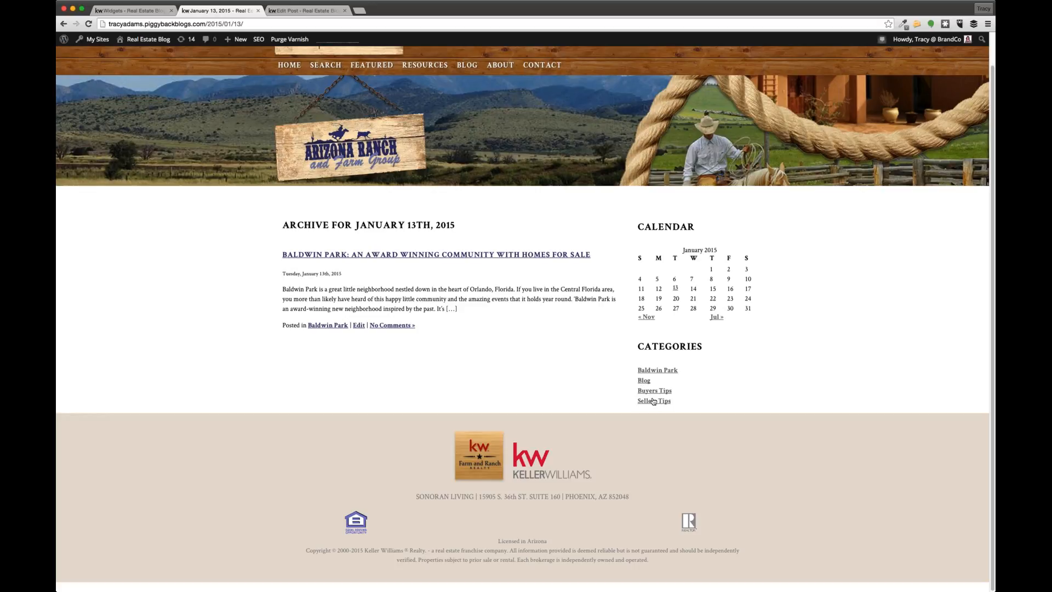
left_click(648, 393)
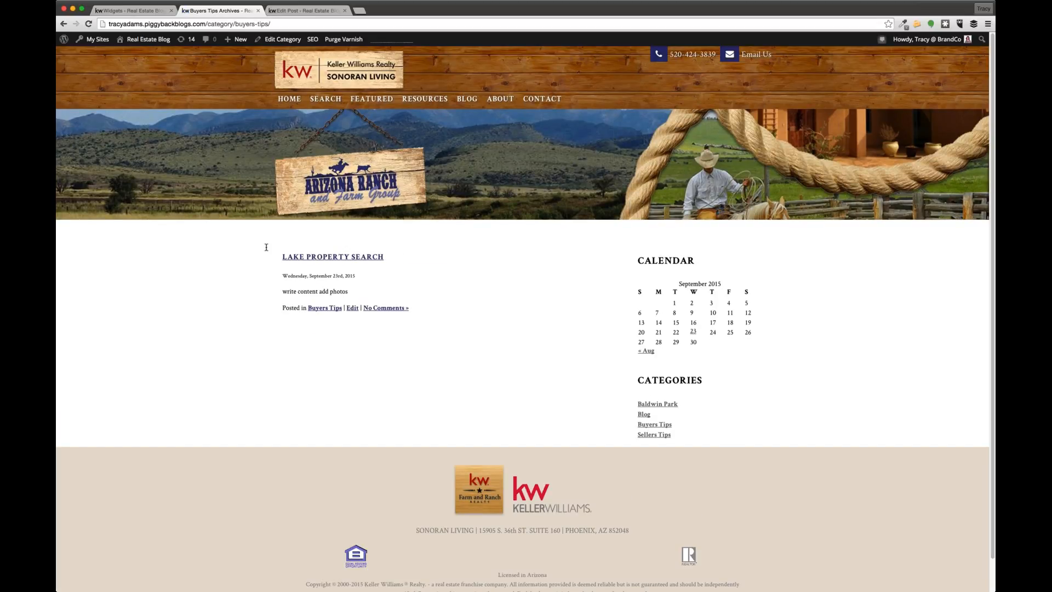
triple_click(267, 247)
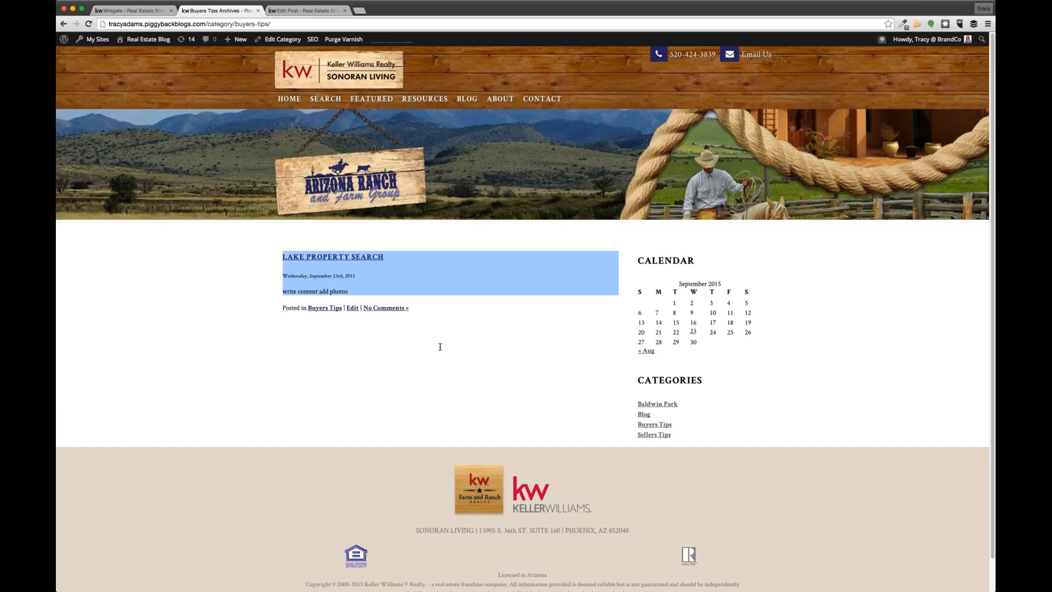
left_click(420, 314)
left_click_drag(430, 313, 272, 242)
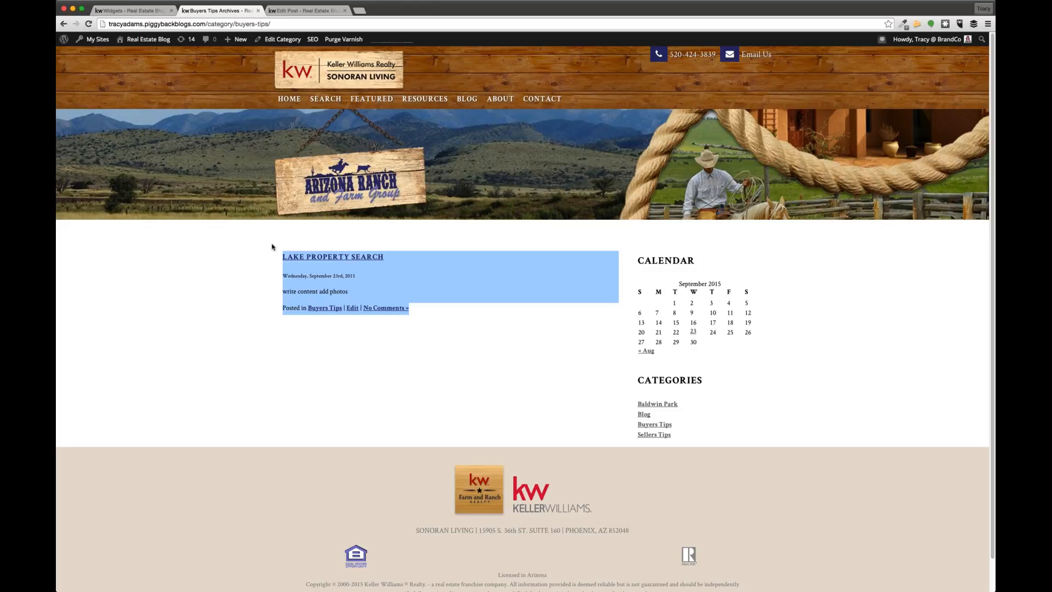
left_click(464, 363)
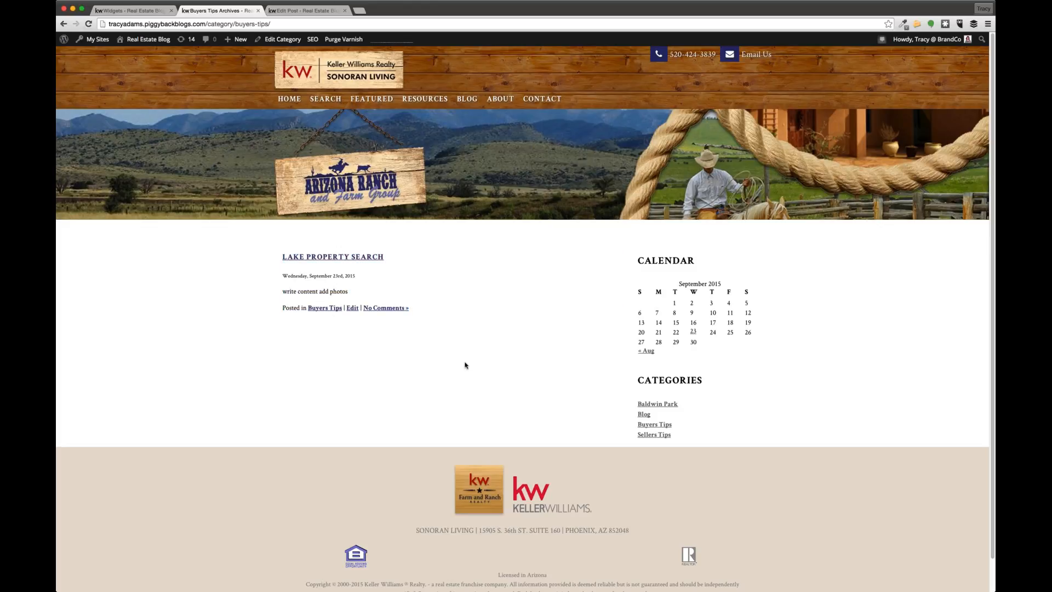
triple_click(687, 426)
left_click(286, 23)
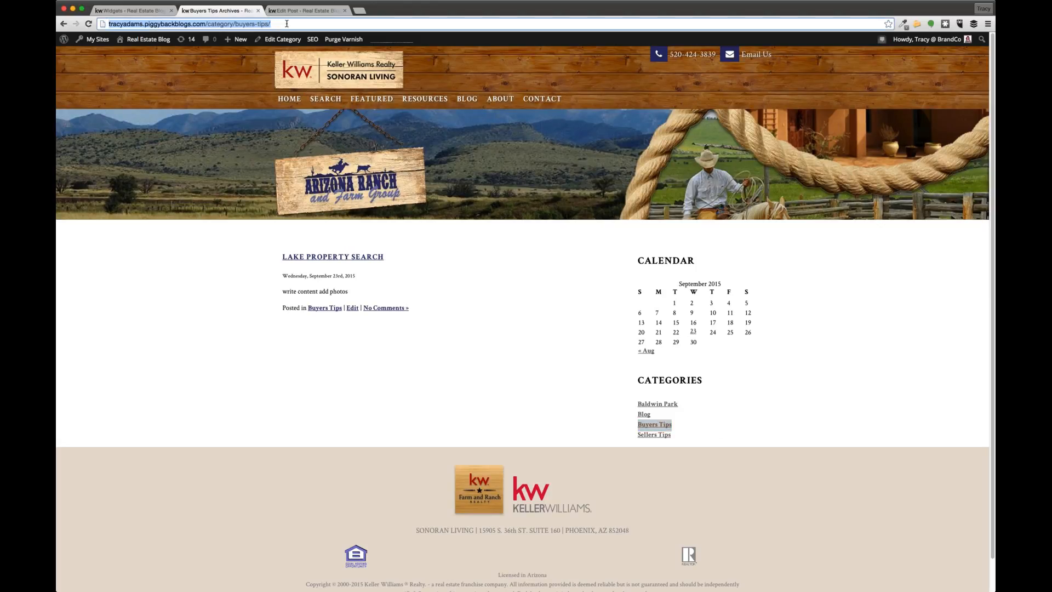
left_click(245, 24)
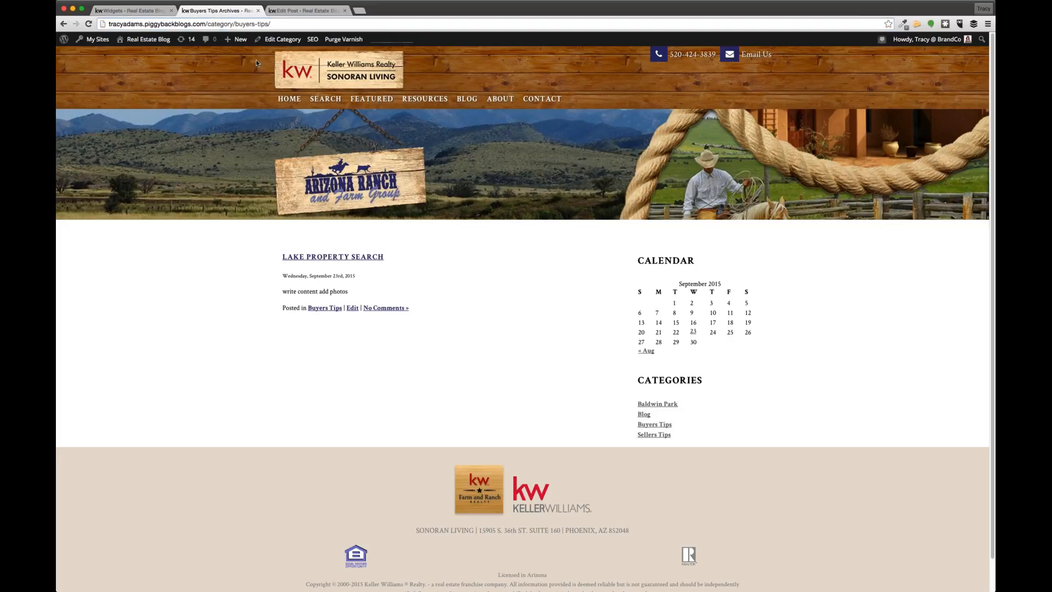
left_click(304, 10)
left_click(127, 11)
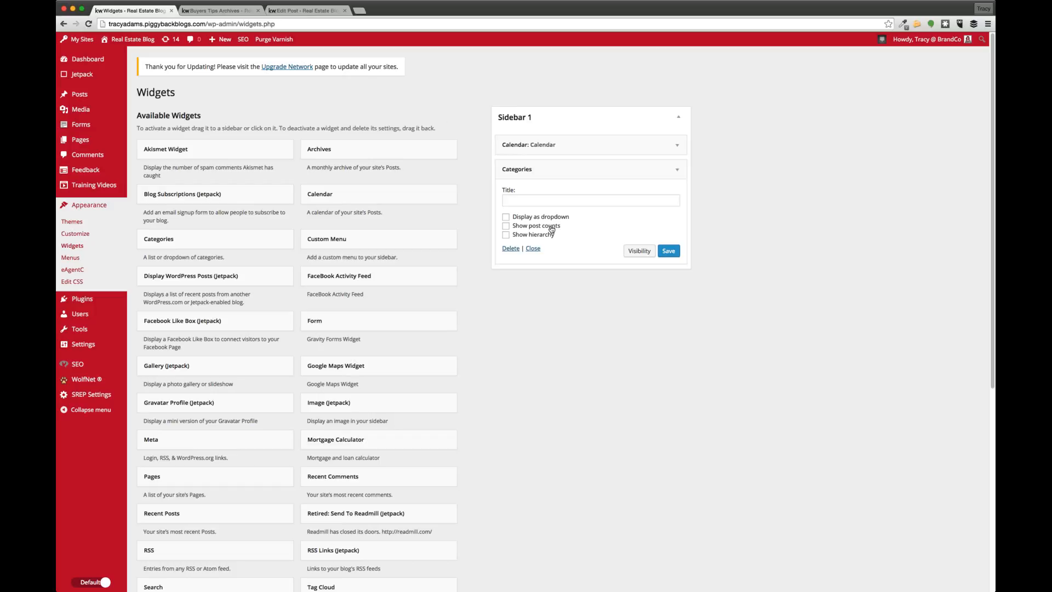
Title the Categories widget 'Categories' with dropdown, post counts and hierarchy enabled, save, and view it live
left_click(517, 197)
type("Categories")
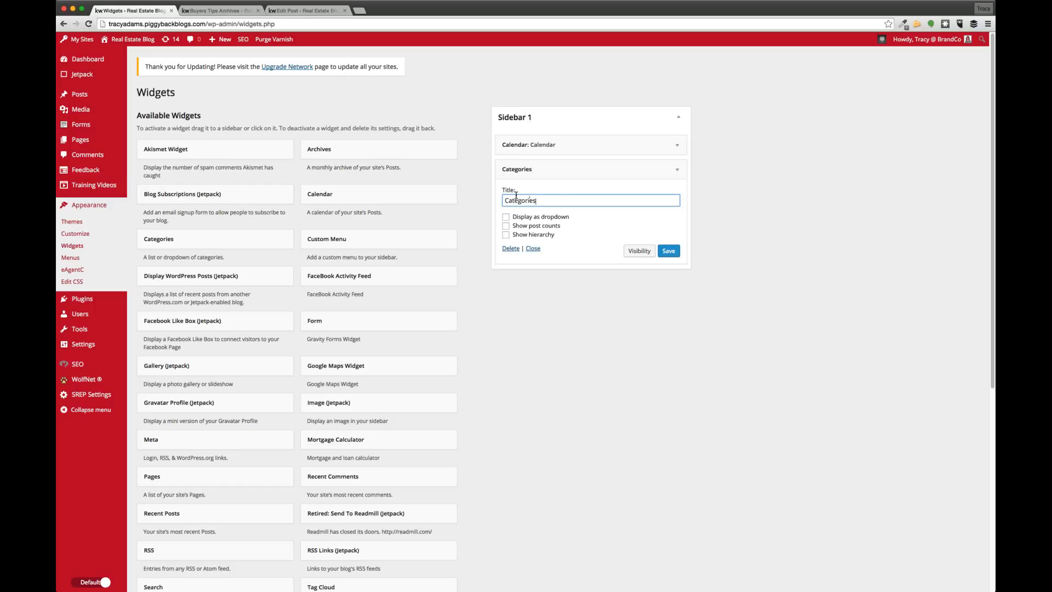
left_click(505, 234)
left_click(506, 226)
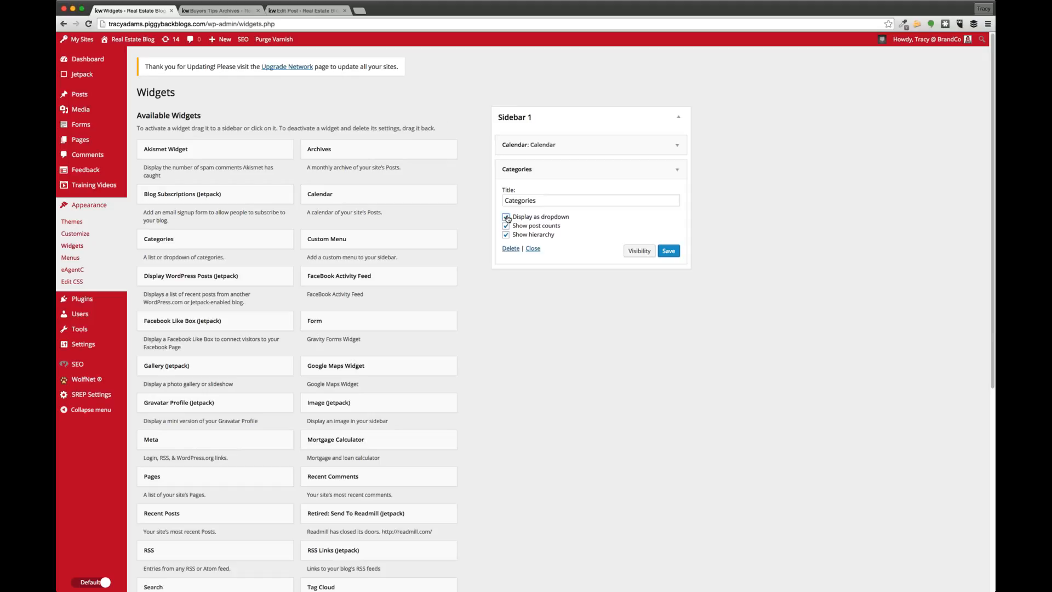
left_click(506, 217)
left_click(668, 251)
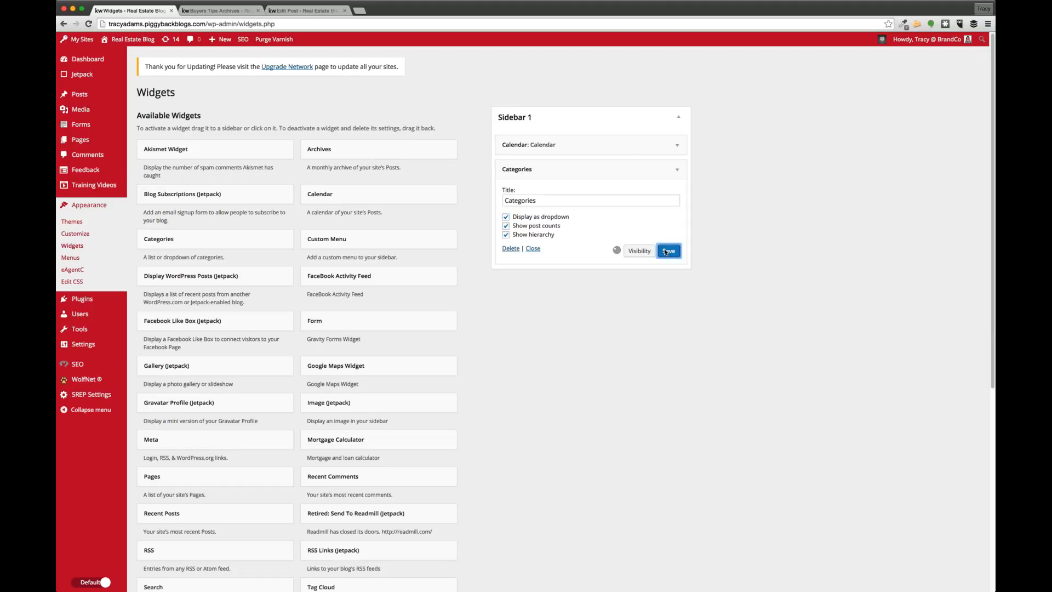
left_click(222, 10)
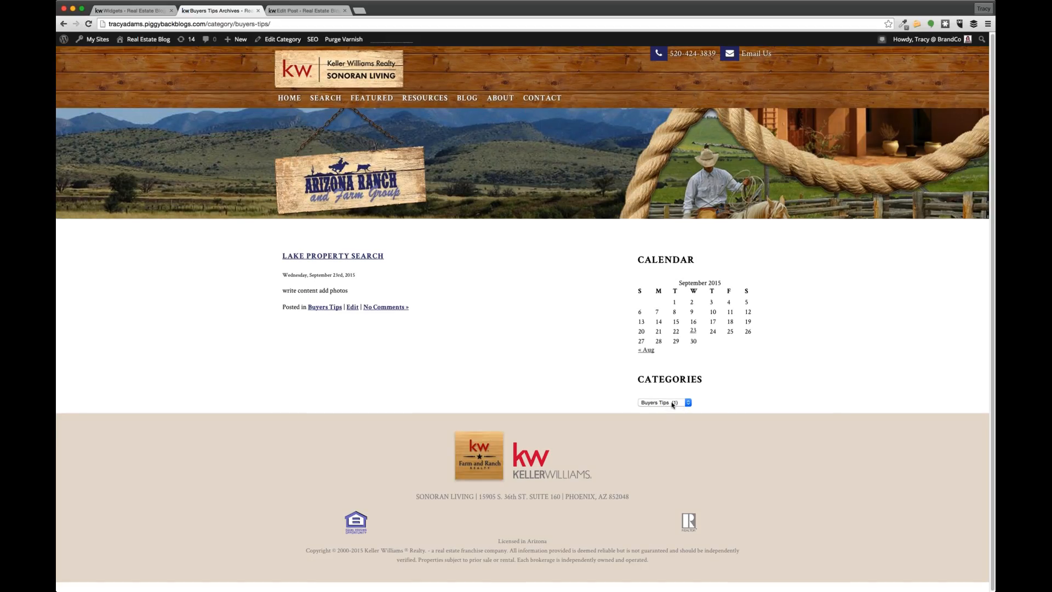
Choose Blog from the live sidebar's category dropdown, then collapse the Categories widget in Widgets
left_click(673, 404)
key("Up")
scroll(454, 445, "down", 6)
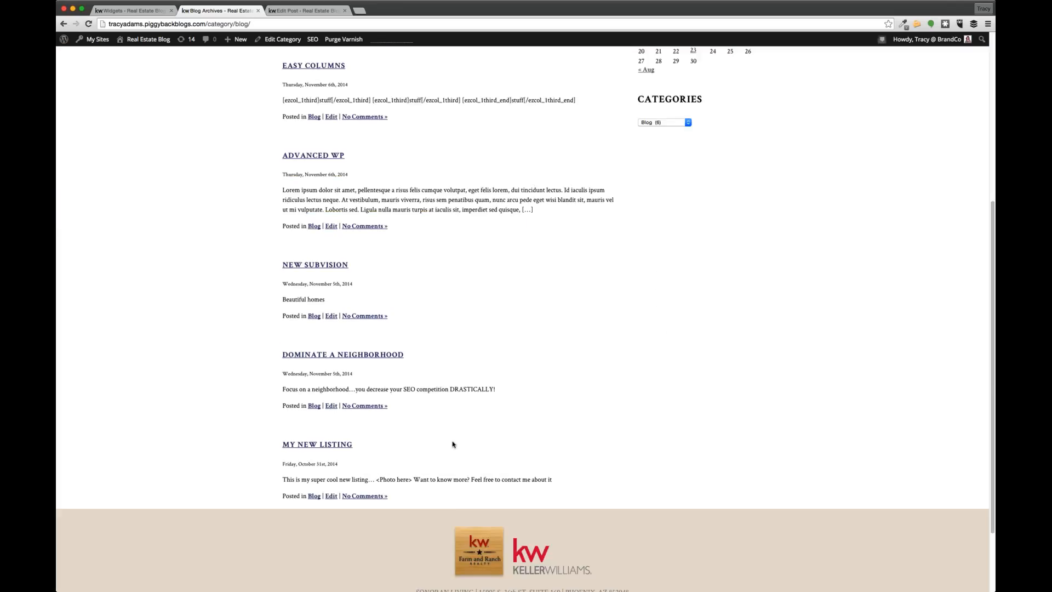
scroll(454, 445, "up", 5)
left_click(149, 10)
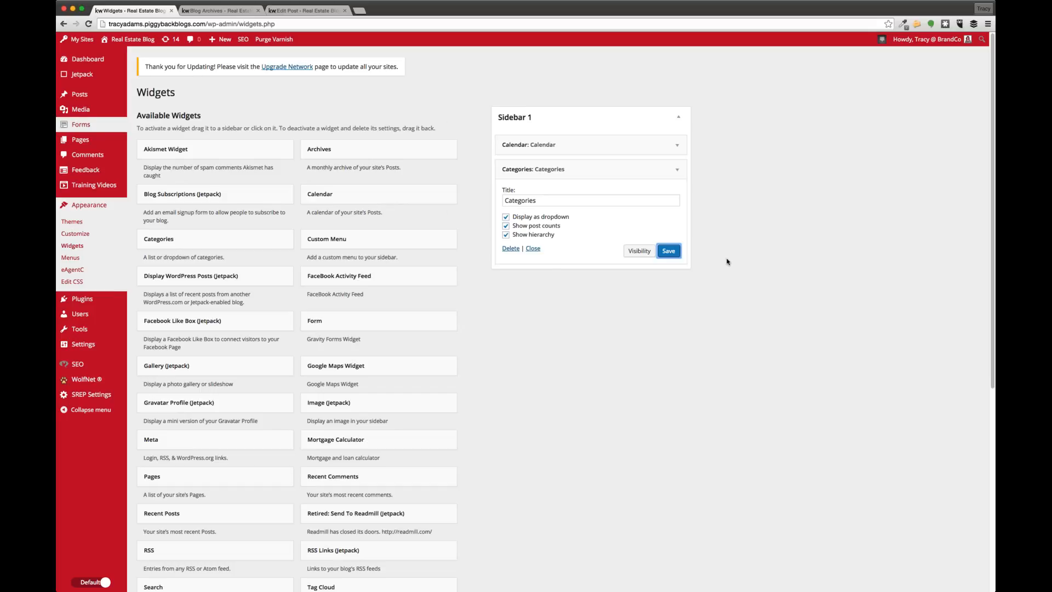
left_click(533, 248)
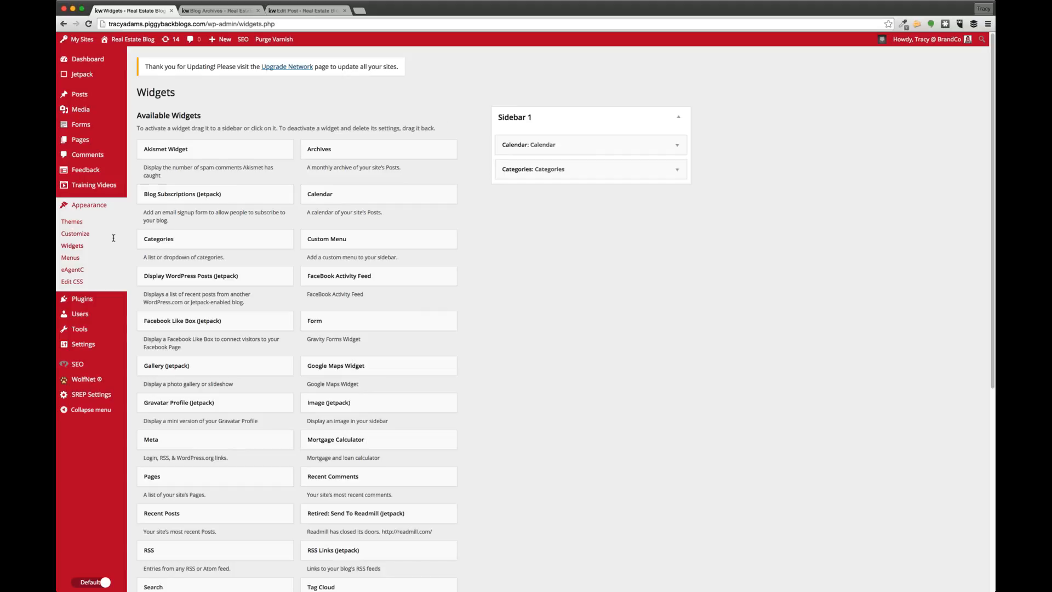
Look over the live Blog archive's navigation menu, then open a new browser tab
left_click(210, 10)
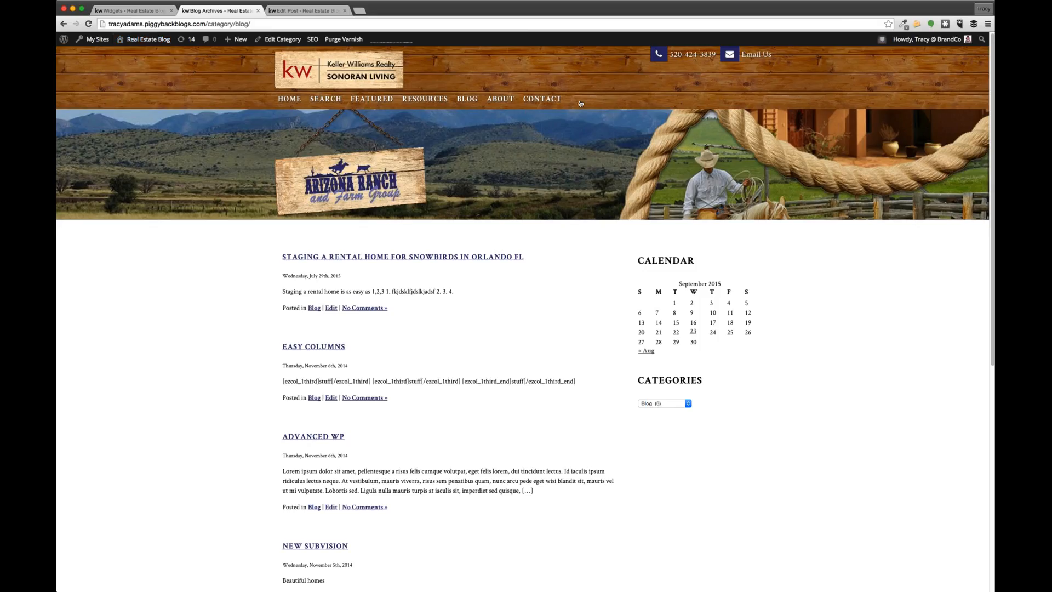
double_click(580, 100)
left_click_drag(519, 100, 278, 100)
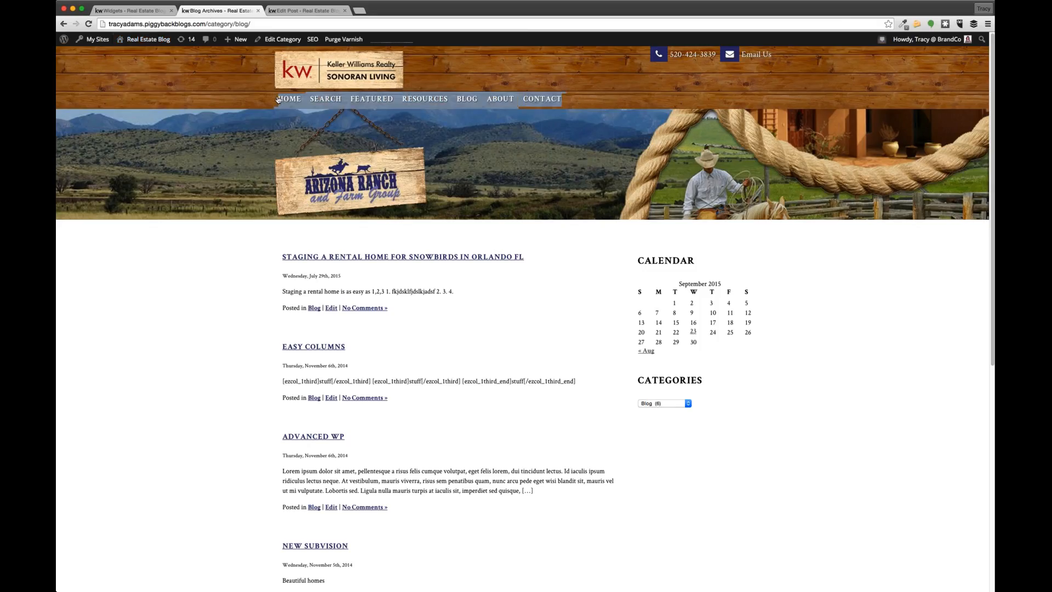
left_click(548, 233)
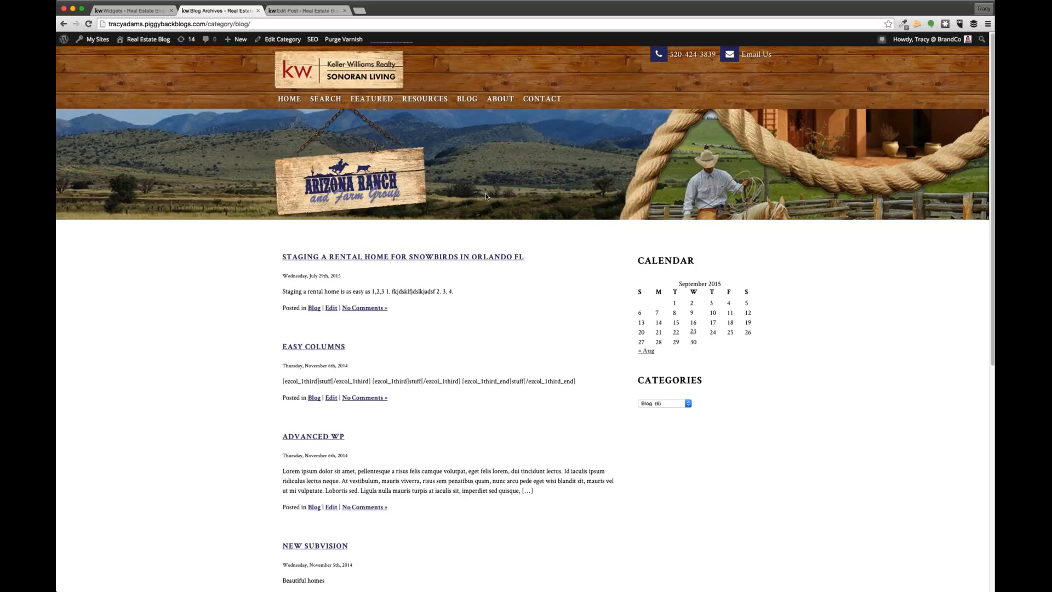
left_click(130, 10)
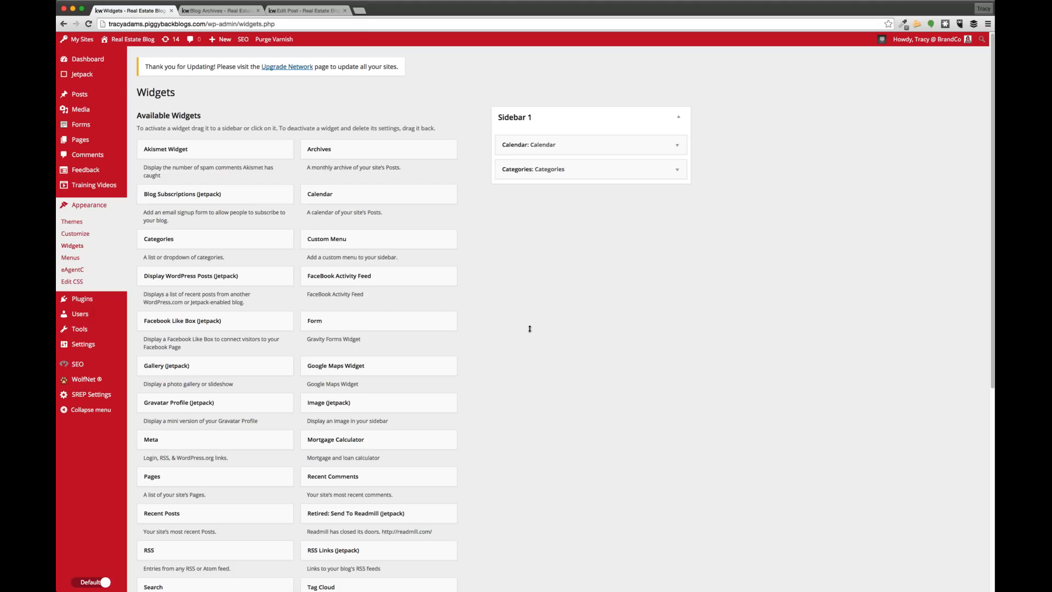
left_click(307, 10)
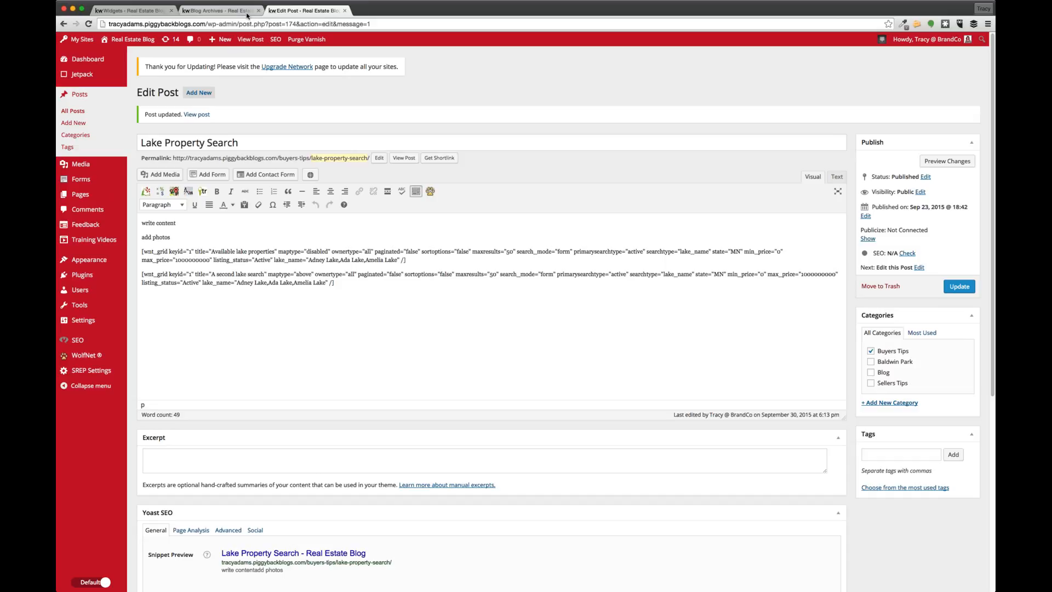
left_click(219, 11)
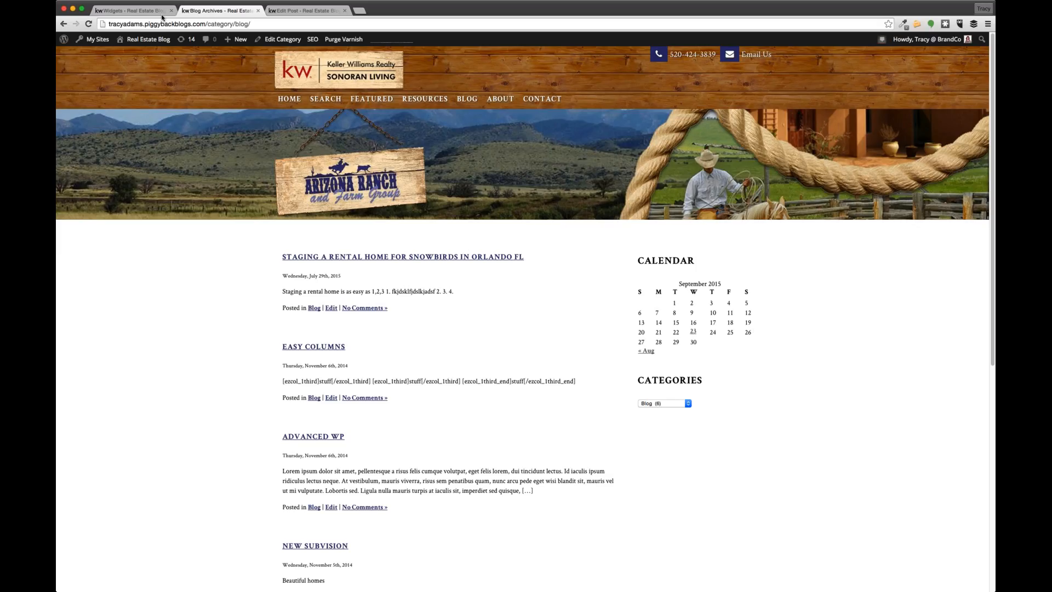
left_click(132, 10)
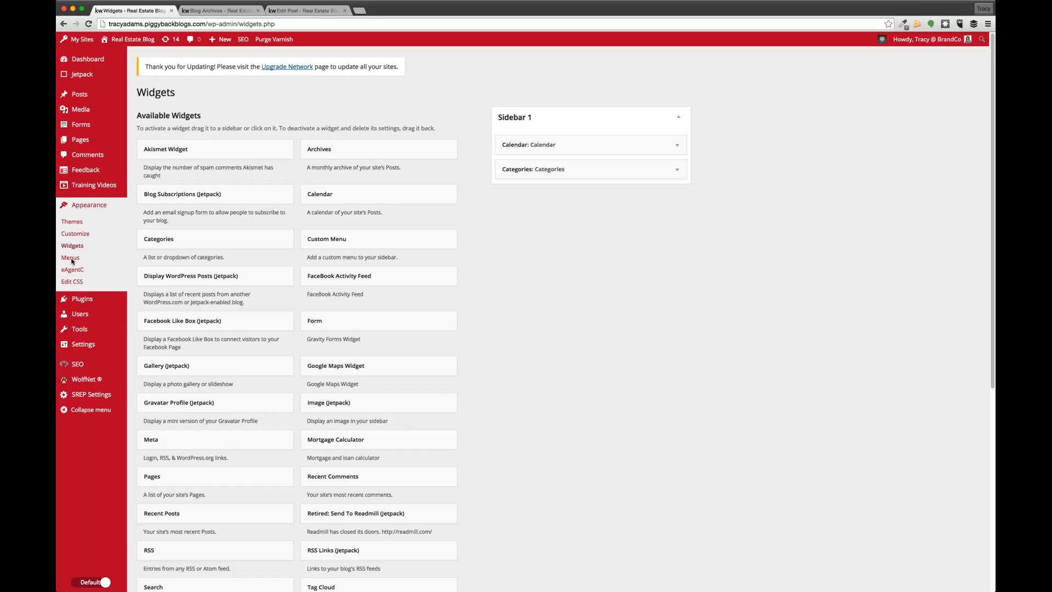
left_click(359, 10)
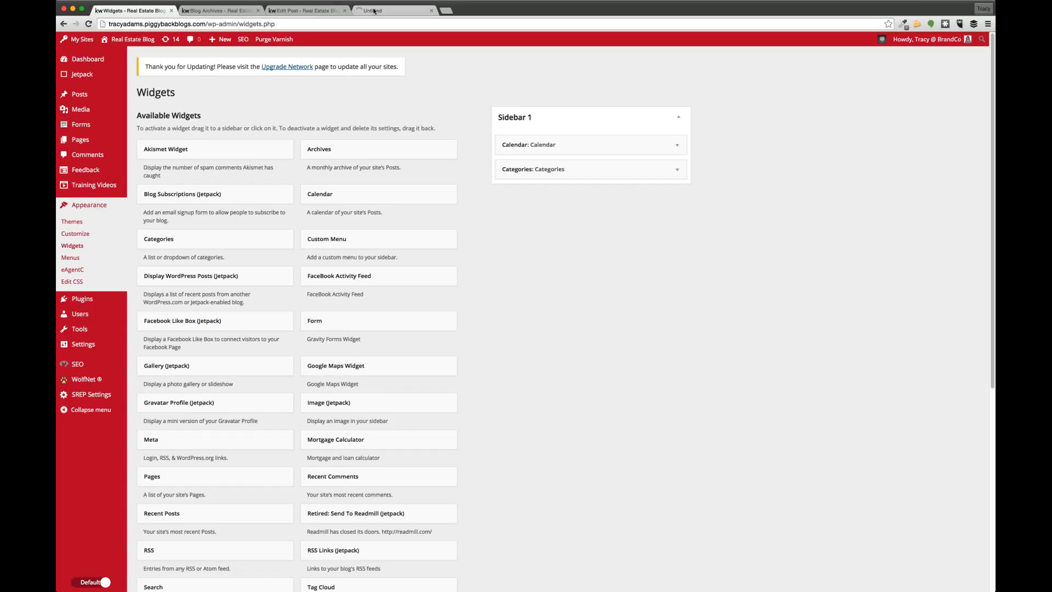
Save the community menu and create a new menu named 'new menu for webinar'
left_click(373, 10)
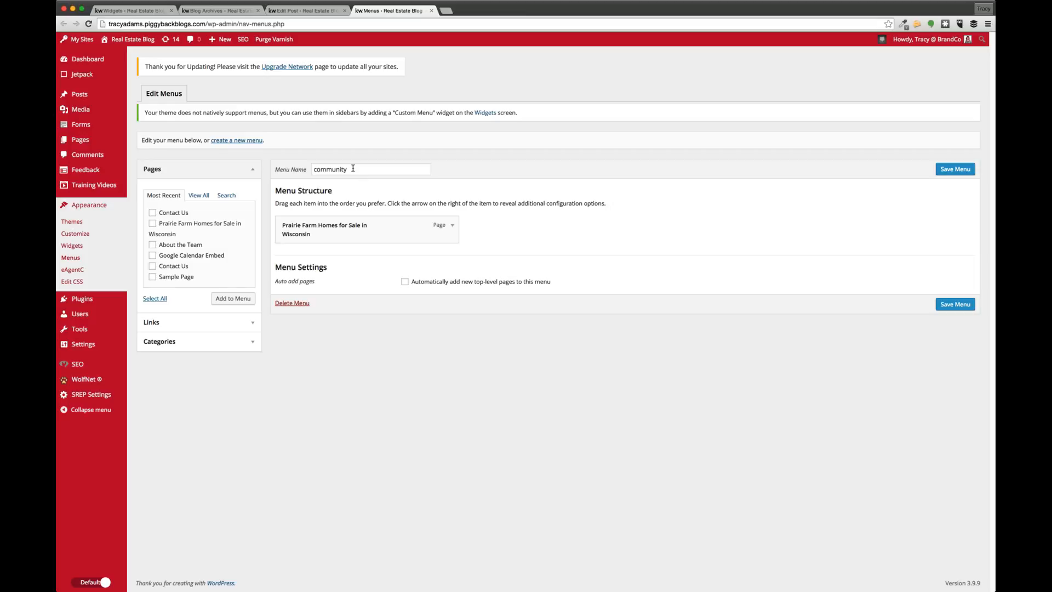
left_click(959, 171)
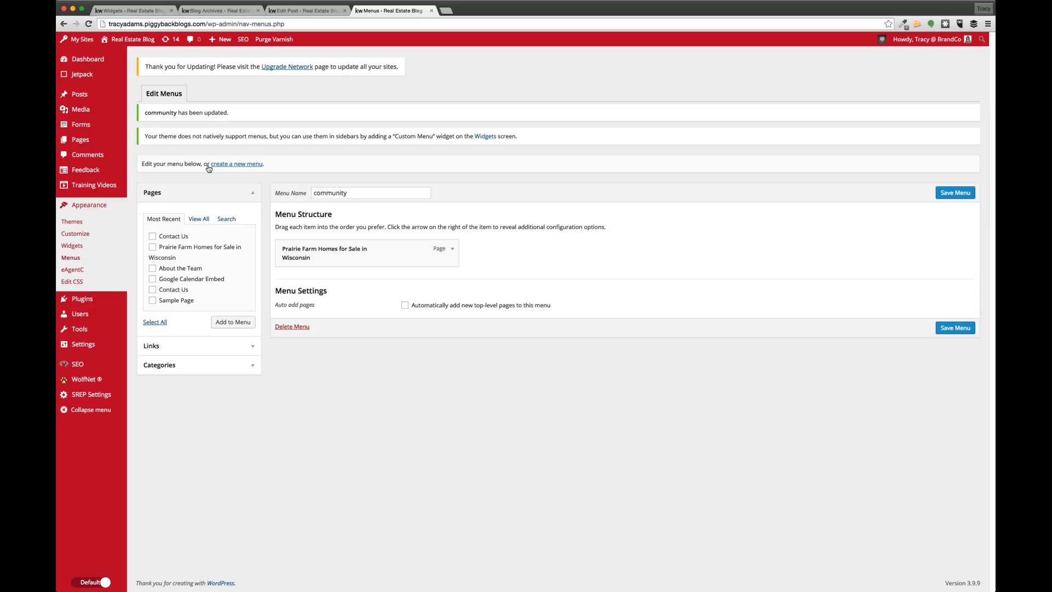
left_click(247, 168)
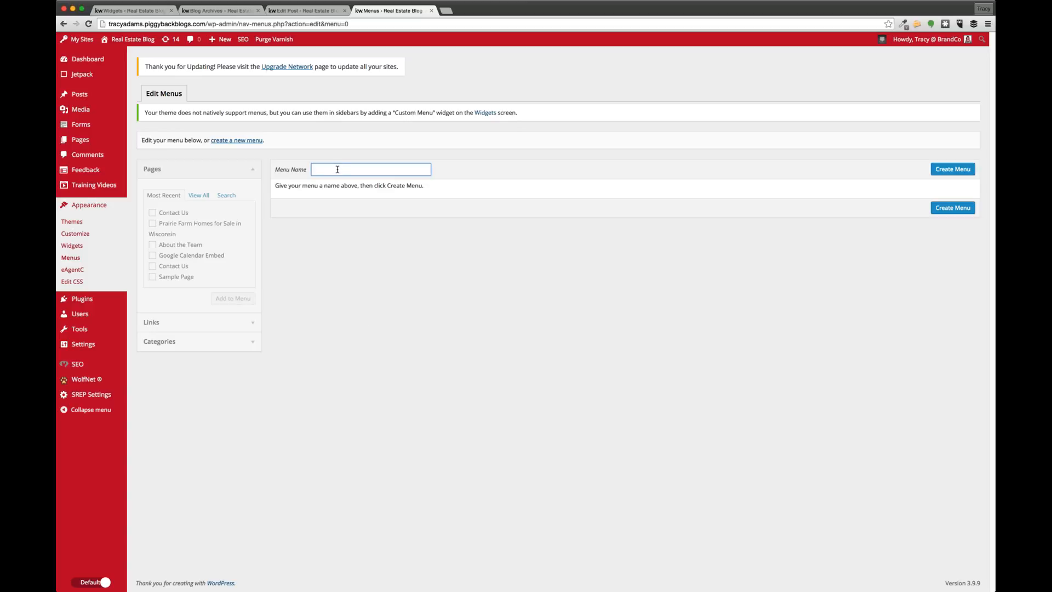
type("new menu for webinar")
left_click(926, 172)
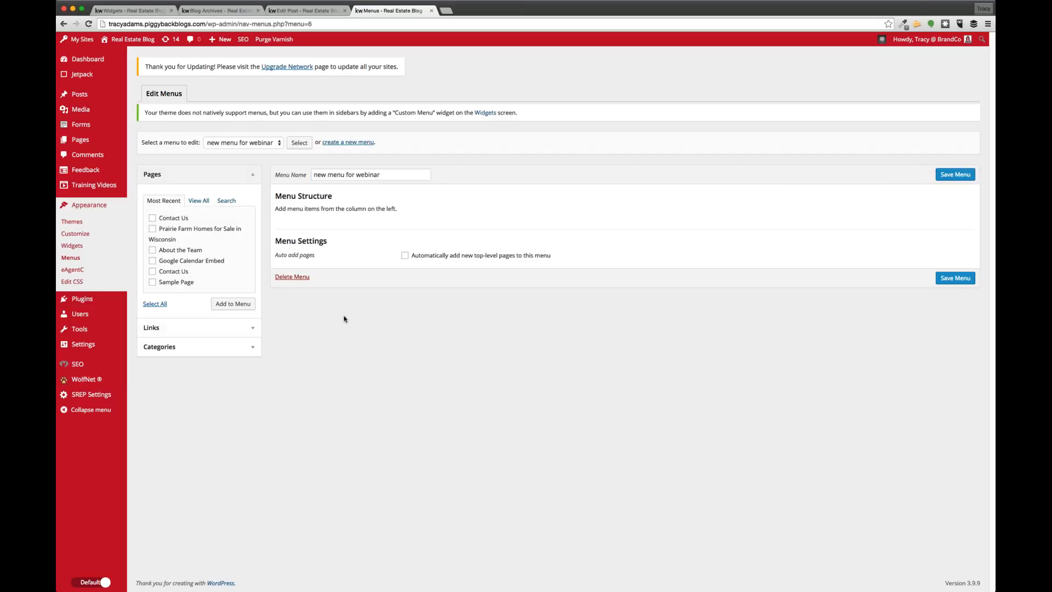
Add six pages to it: Contact Us, Prairie Farm Homes, About the Team, Google Calendar Embed, Contact Us, Sample Page
left_click(152, 219)
left_click(152, 229)
left_click(152, 250)
left_click(153, 261)
left_click(153, 271)
left_click(152, 282)
left_click(235, 306)
Nest Prairie Farm Homes and Sample Page as sub-items and save the menu
mouse_move(336, 348)
left_mouse_down()
mouse_move(334, 321)
mouse_move(340, 356)
left_mouse_up()
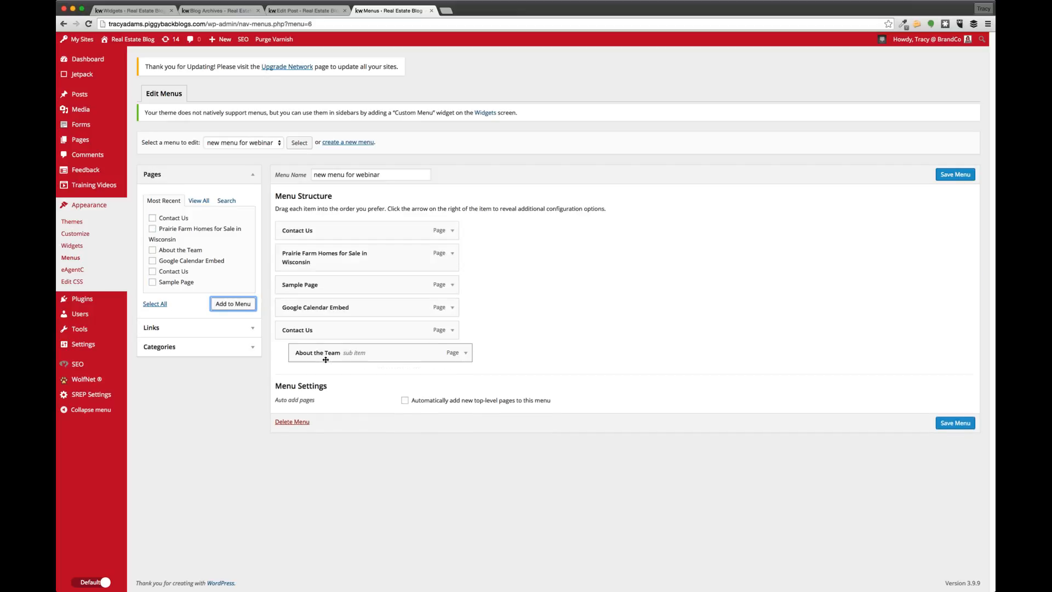
left_click_drag(348, 258, 357, 291)
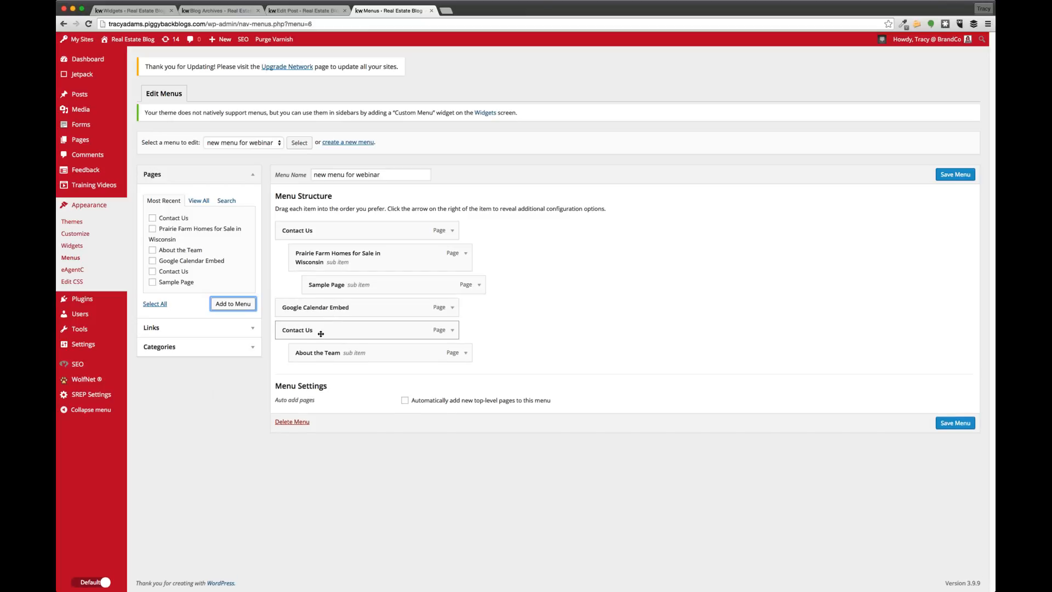
left_click(186, 332)
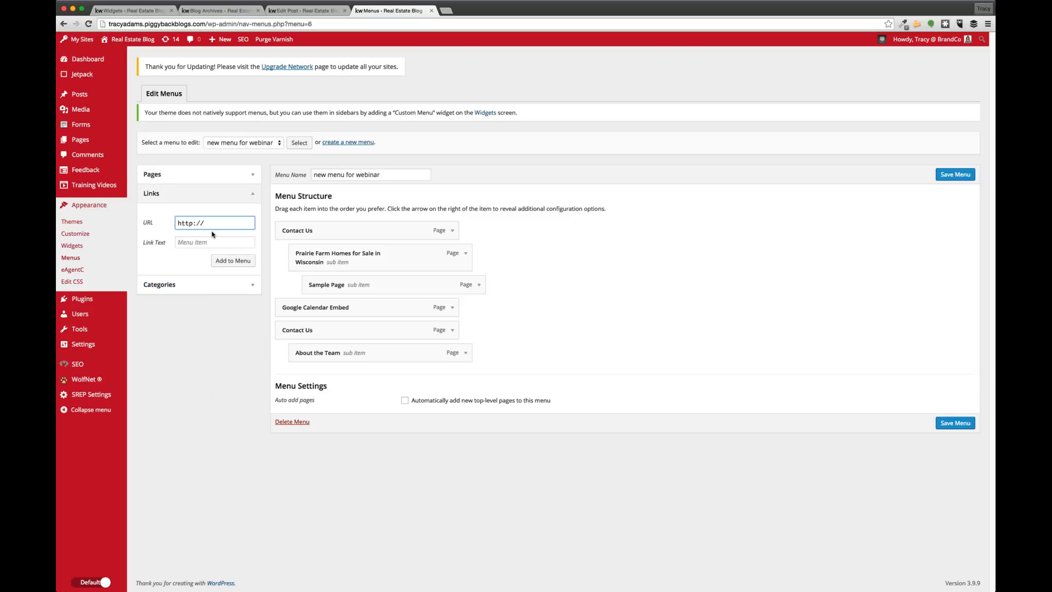
left_click(206, 286)
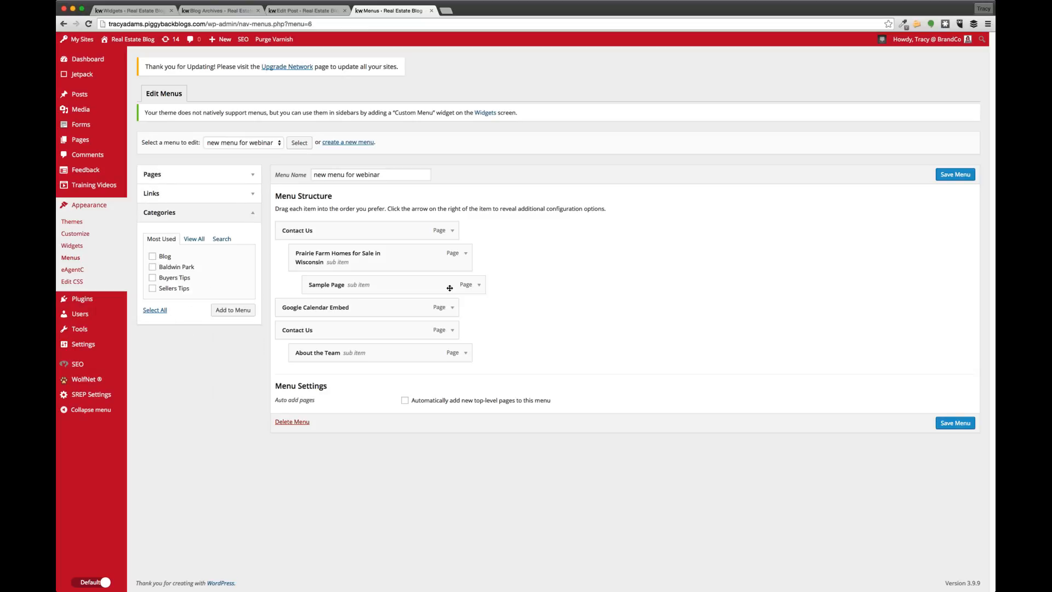
left_click(941, 423)
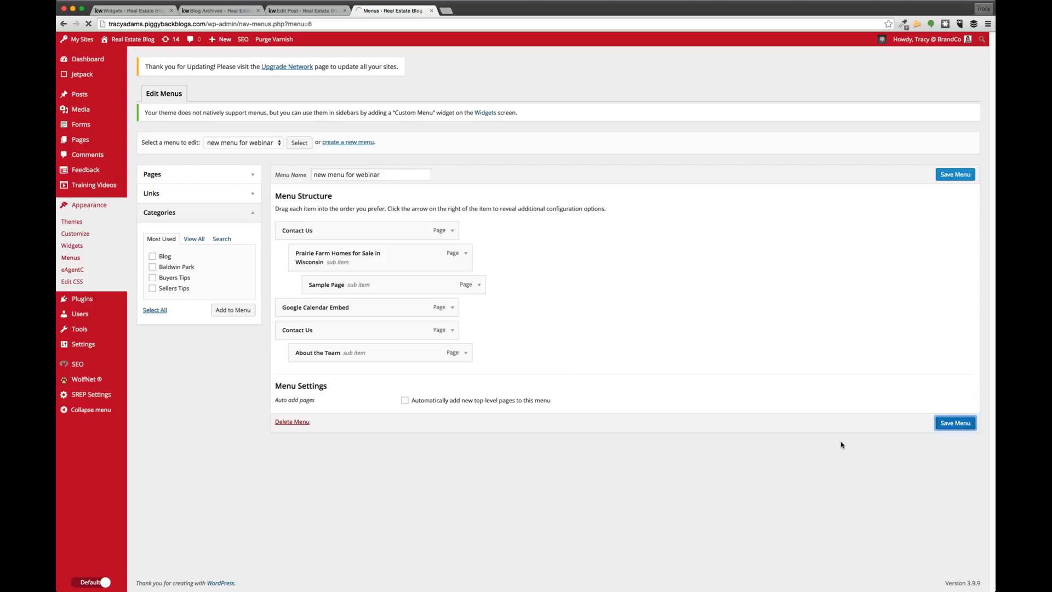
Add a Custom Menu widget titled 'Custom Menu' to Sidebar 1 showing the community menu, and save
left_click(137, 13)
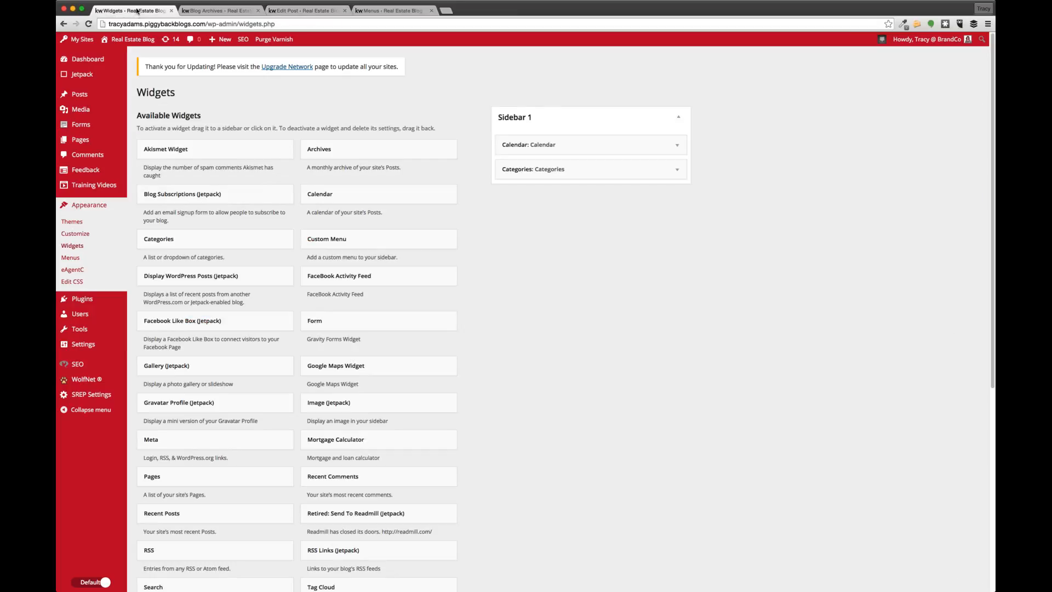
left_click(354, 246)
left_click(396, 295)
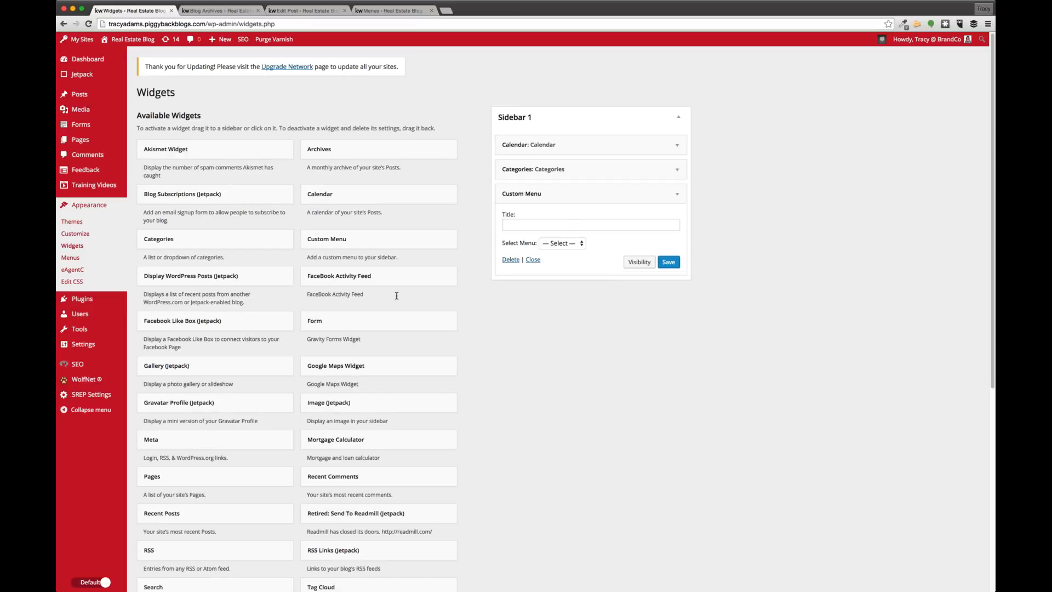
left_click(568, 226)
type("Custom Menu")
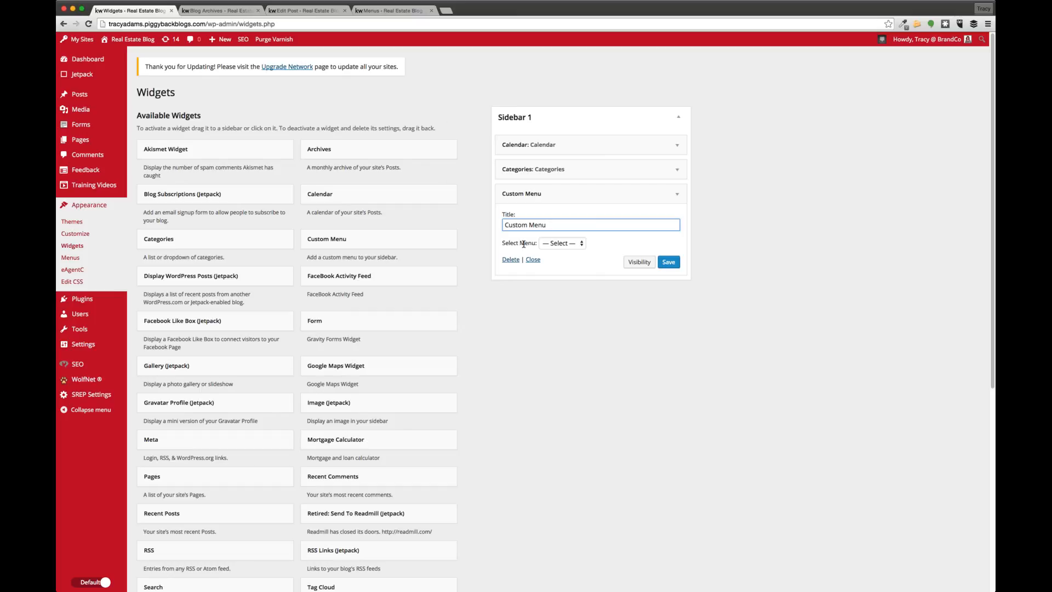
left_click(563, 243)
left_click(566, 260)
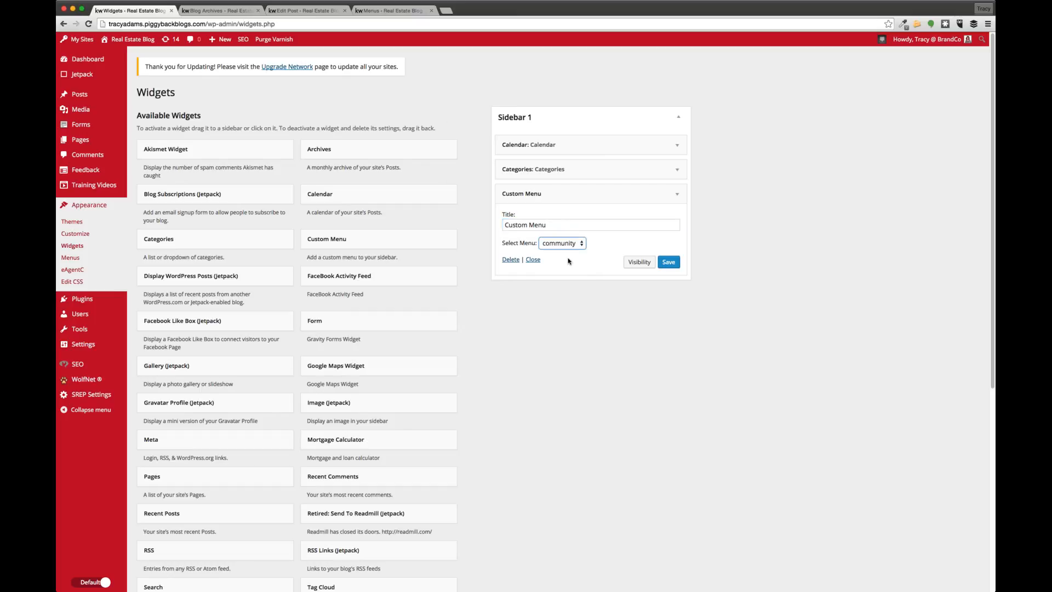
left_click(671, 264)
Switch the widget to 'new menu for webinar', save, confirm on the reloaded live blog, and collapse it
left_click(230, 10)
left_click(93, 23)
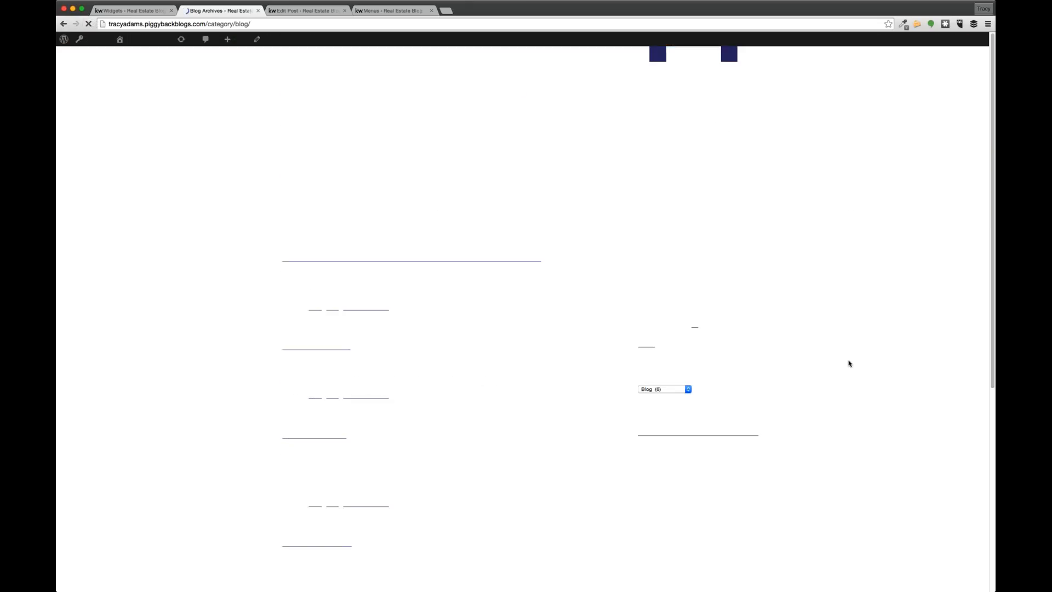
left_click(399, 10)
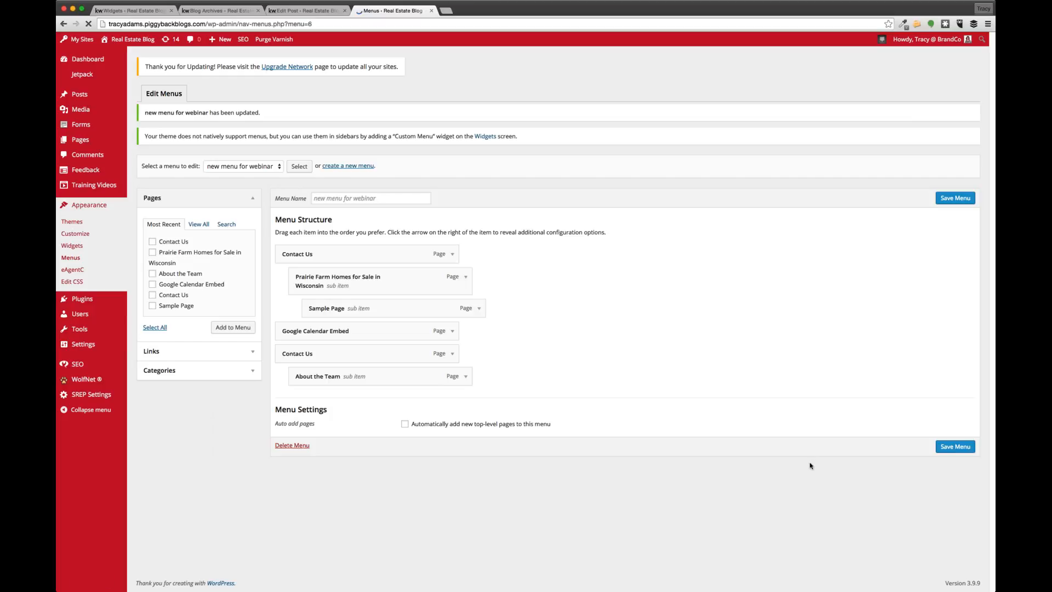
left_click(130, 10)
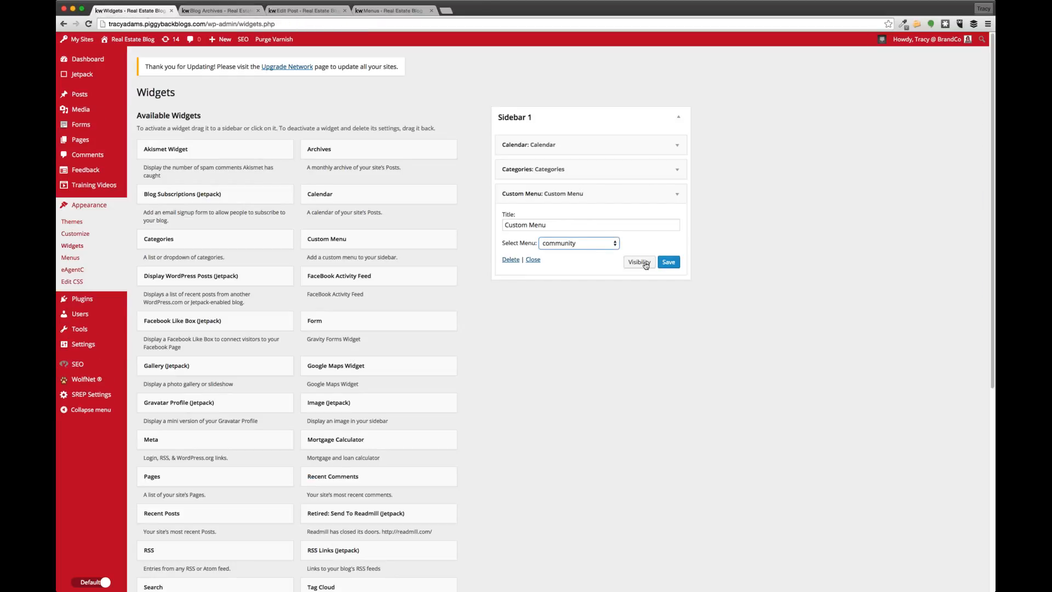
left_click(669, 262)
left_click(220, 11)
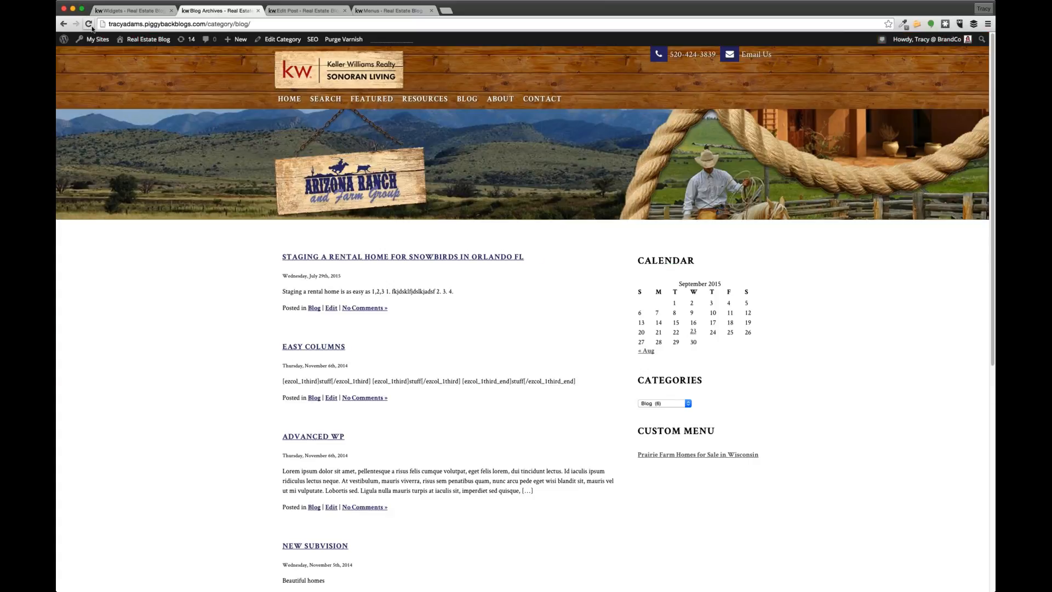
key("super+r")
scroll(729, 446, "down", 3)
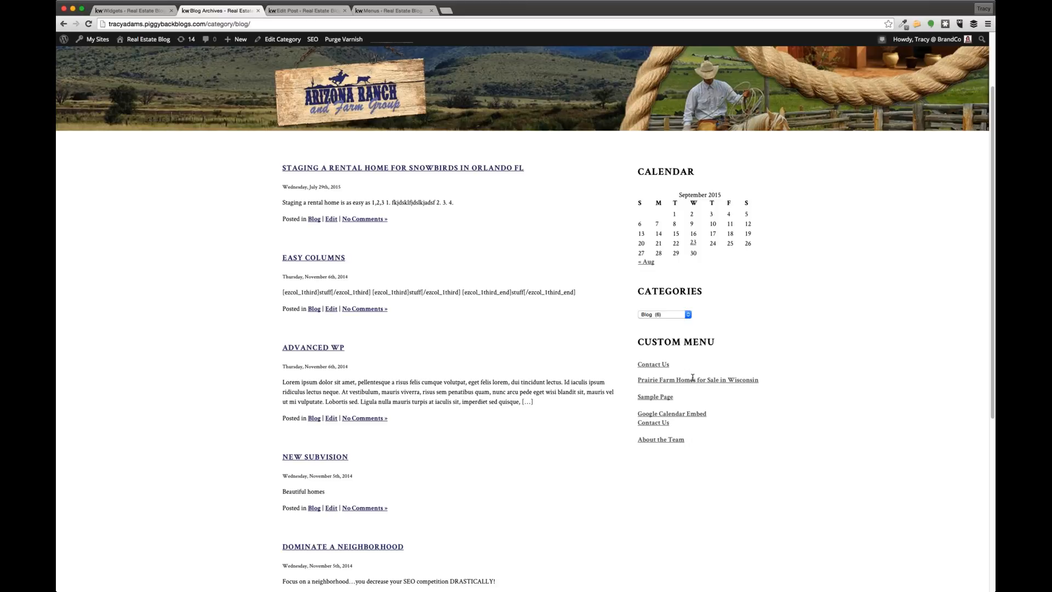
left_click(145, 10)
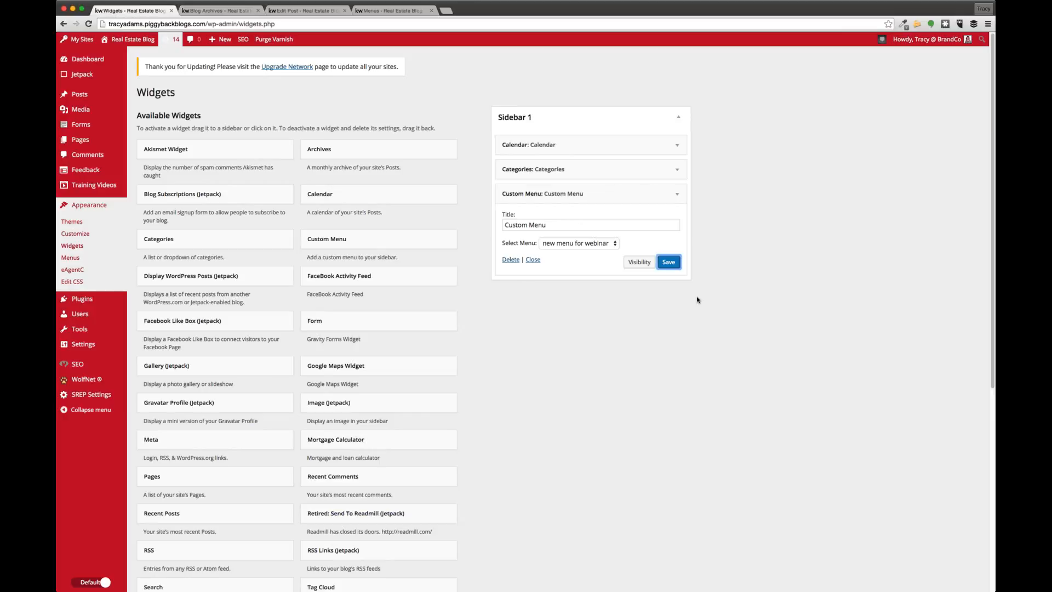
left_click(605, 195)
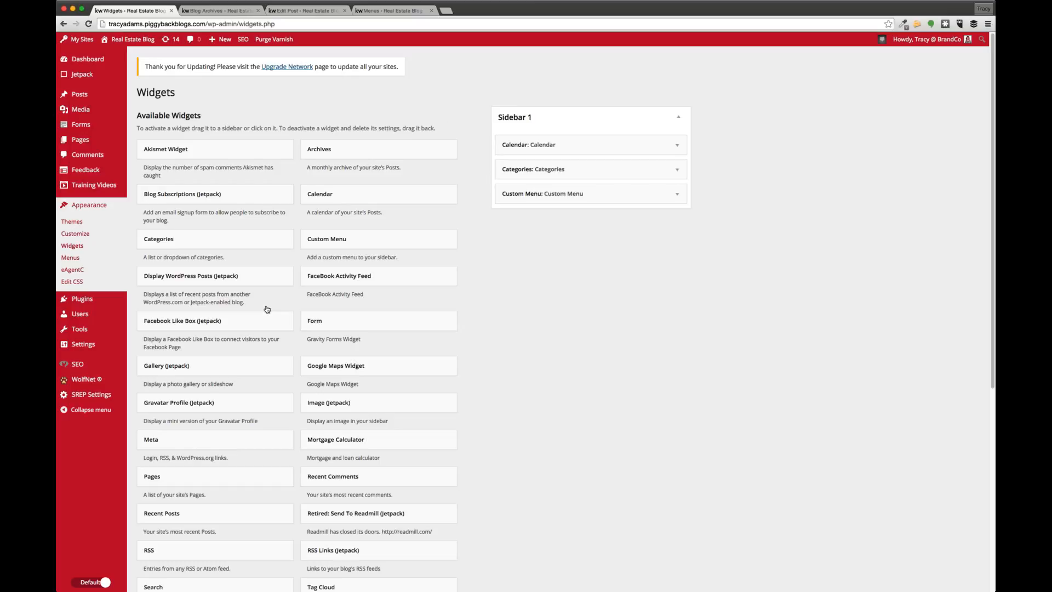
mouse_move(76, 76)
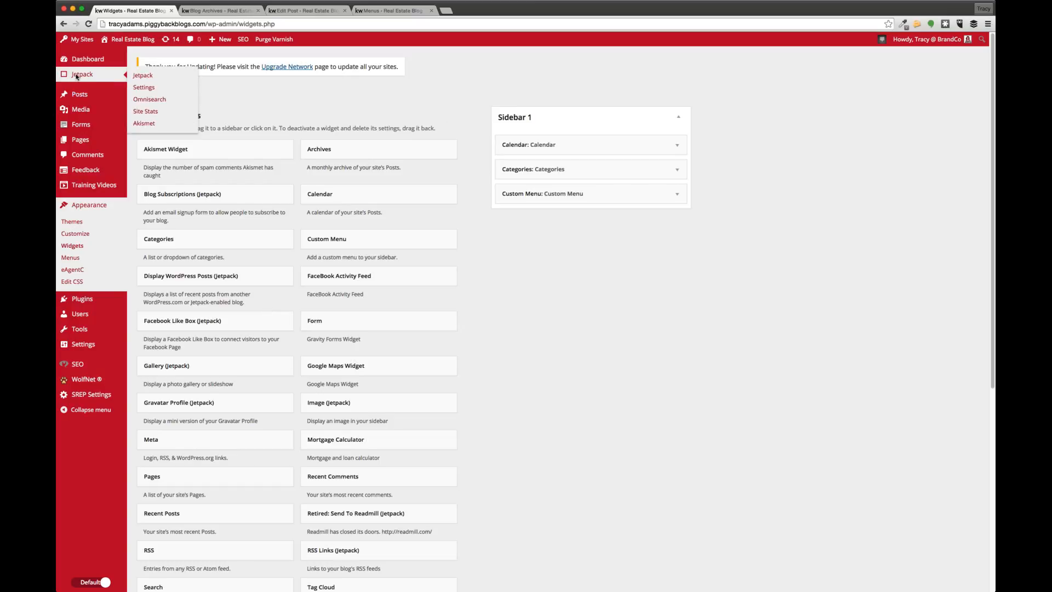
left_click(228, 278)
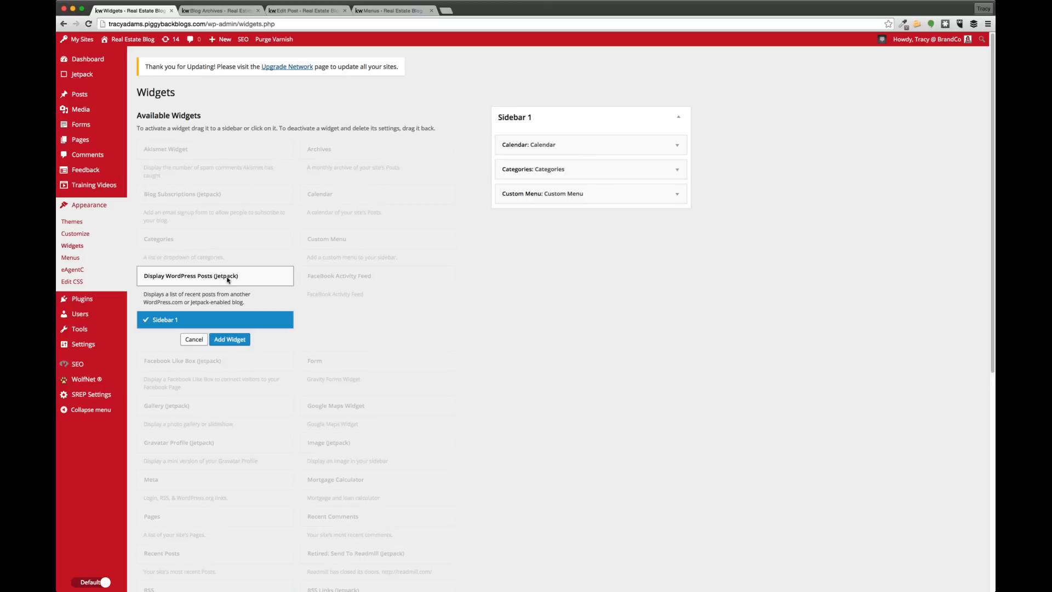
left_click(219, 343)
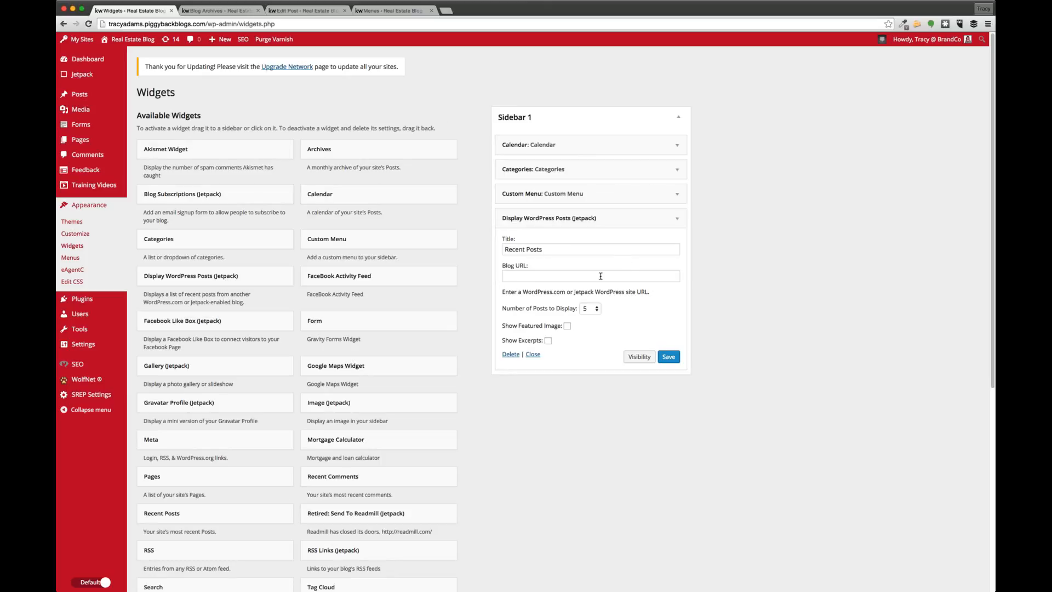
left_click(601, 276)
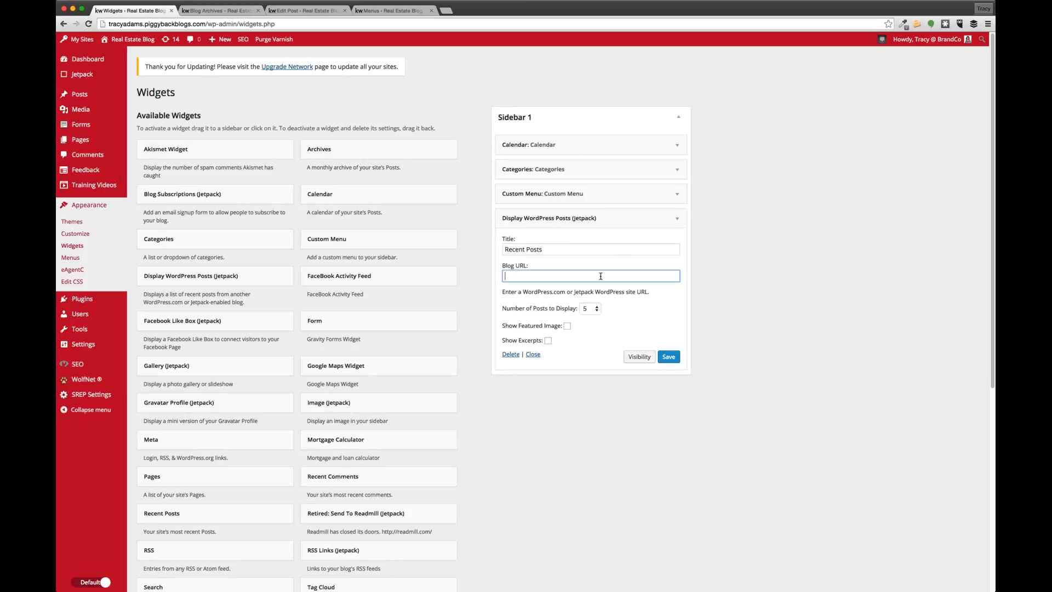
left_click(652, 305)
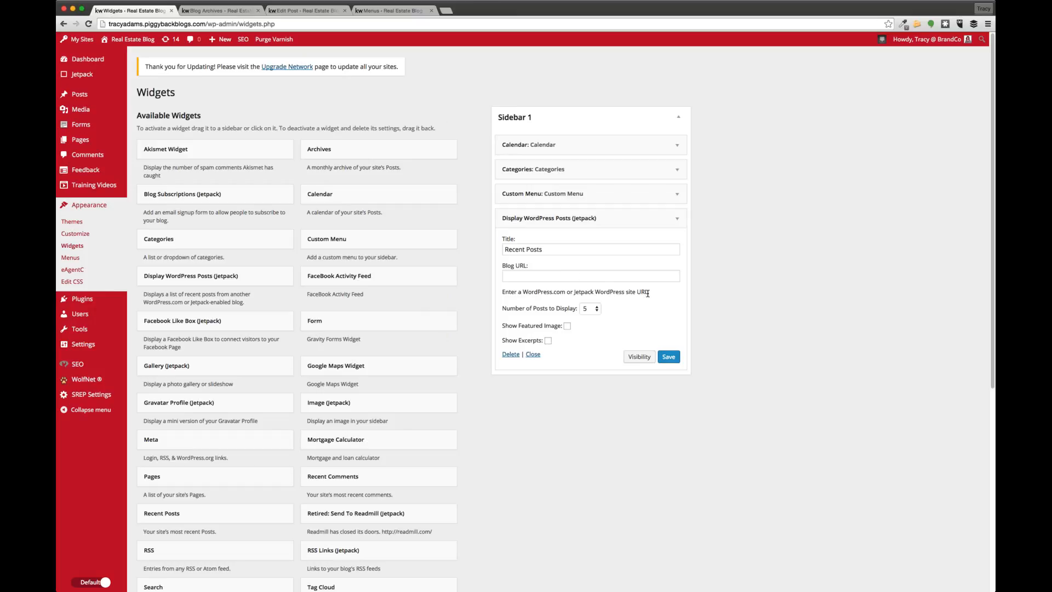
left_click(607, 278)
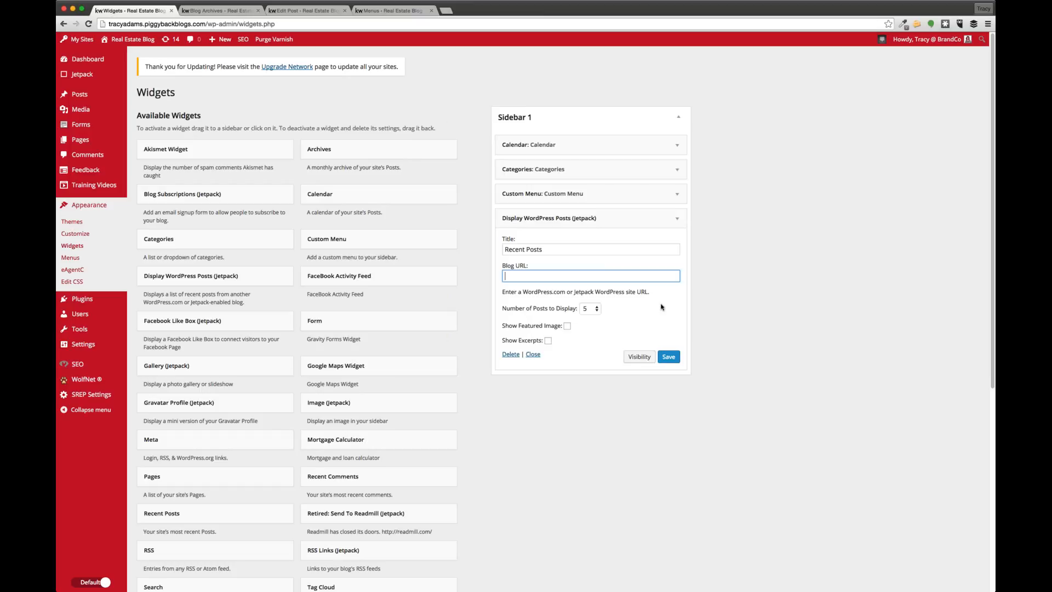
left_click(607, 326)
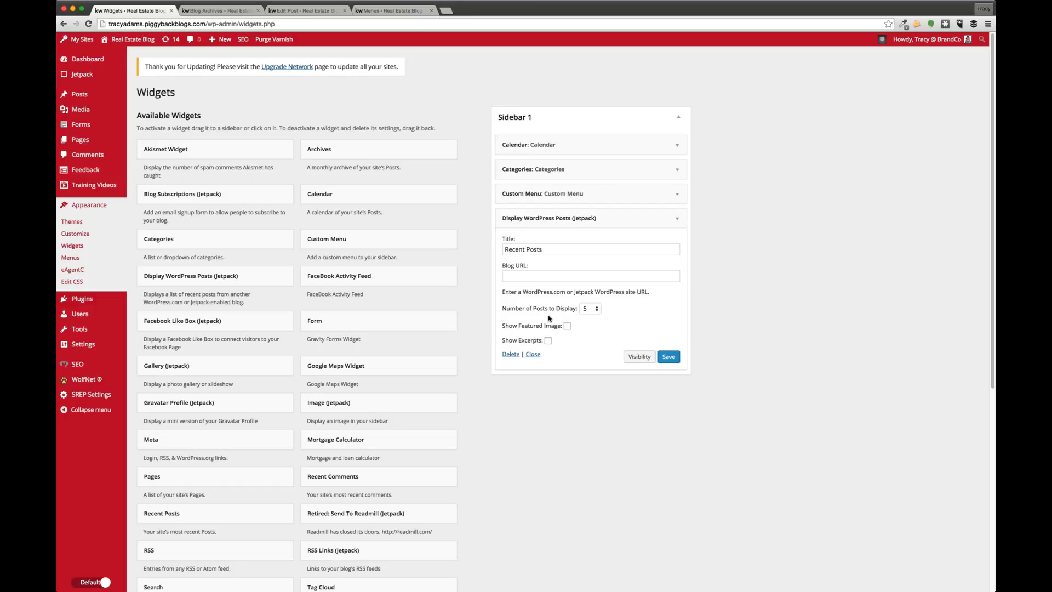
left_click(590, 310)
left_click(511, 354)
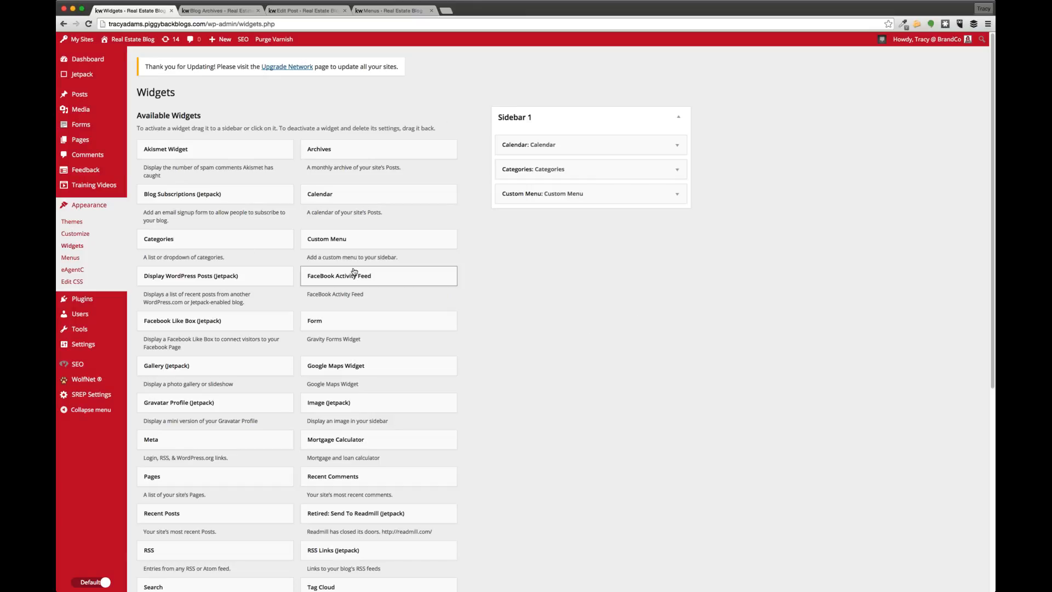
Add the FaceBook Activity Feed widget to Sidebar 1 and inspect its Domain / URI setting
left_click(411, 281)
key("Return")
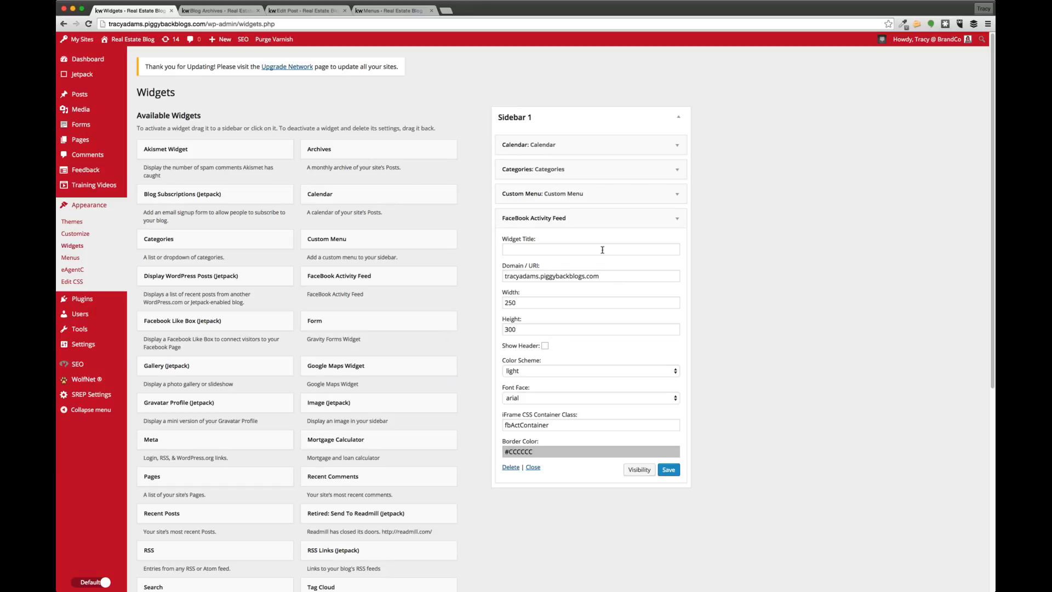
left_click(608, 279)
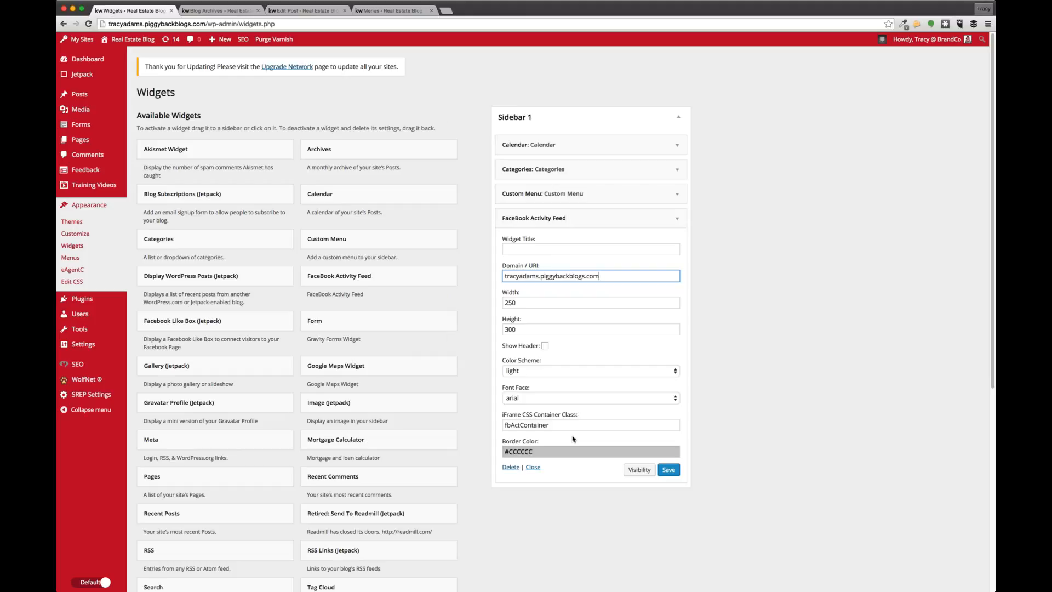
left_click(569, 361)
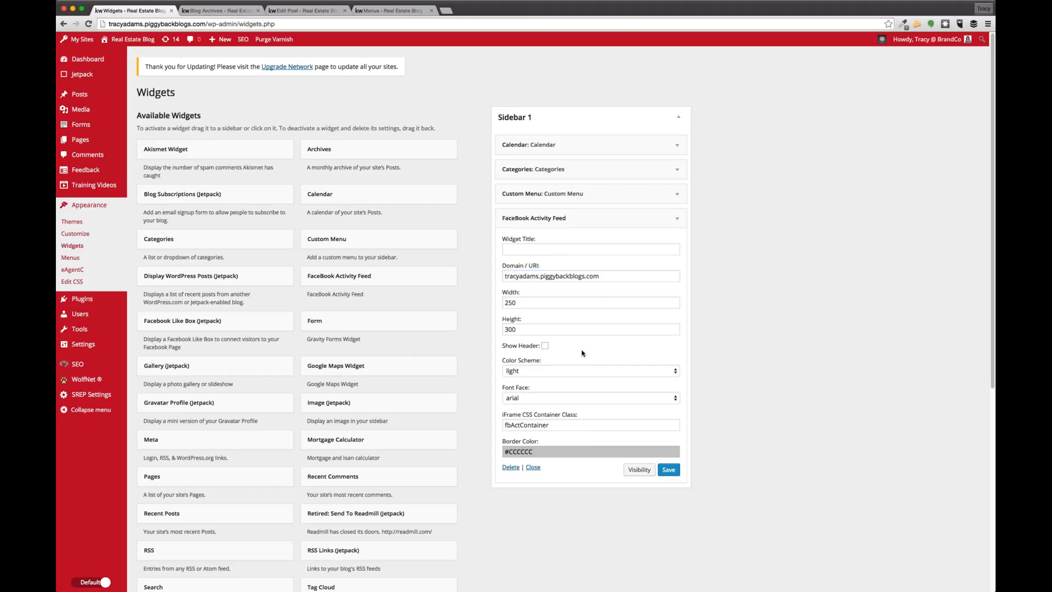
left_click(613, 274)
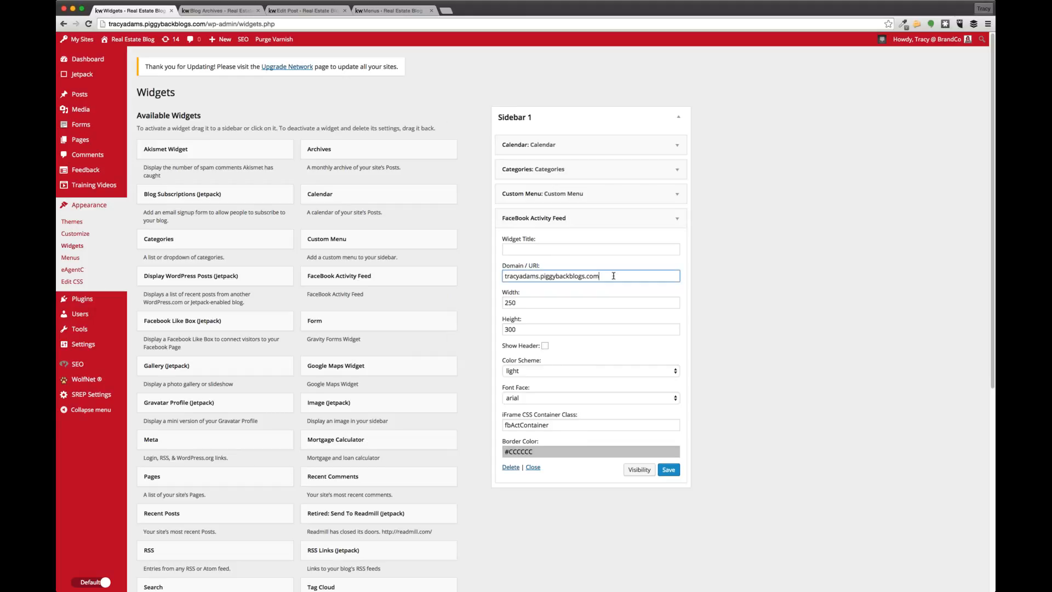
key("super+a")
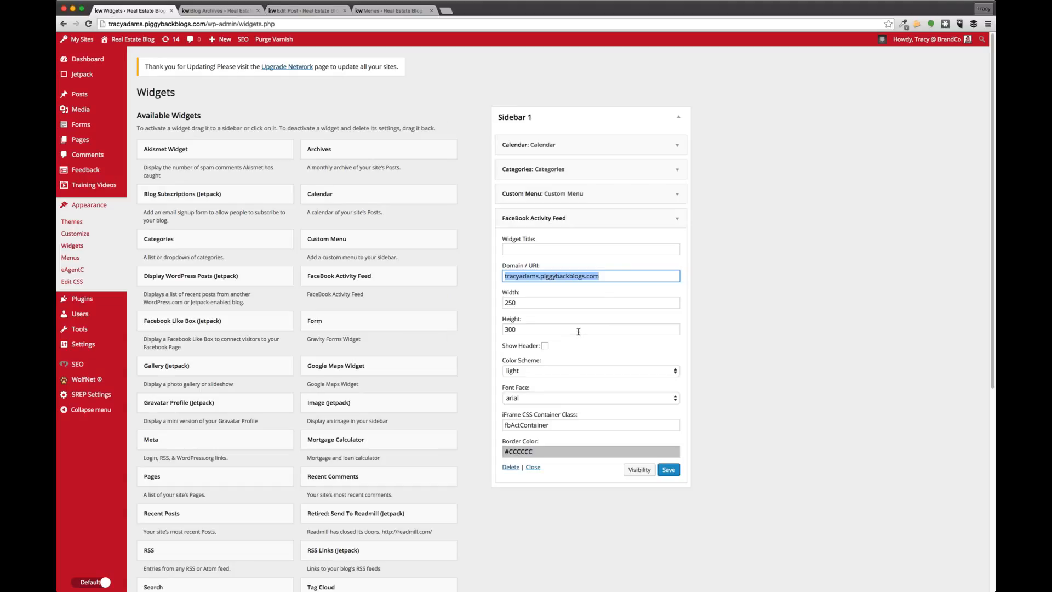
left_click(613, 275)
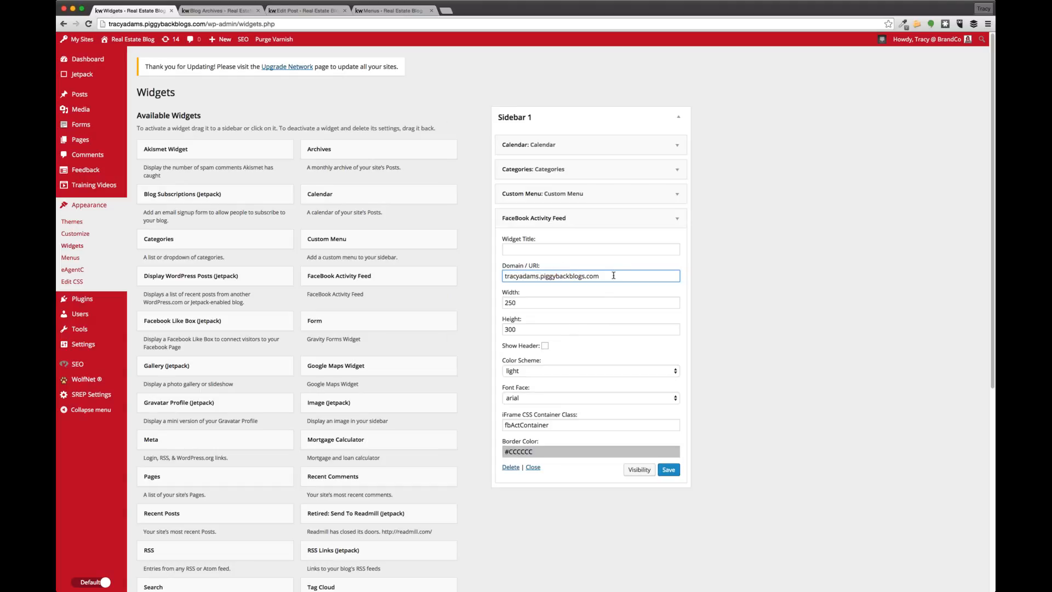
Title the widget 'Facebook Activity Feed' and save it
left_click(553, 250)
type("f")
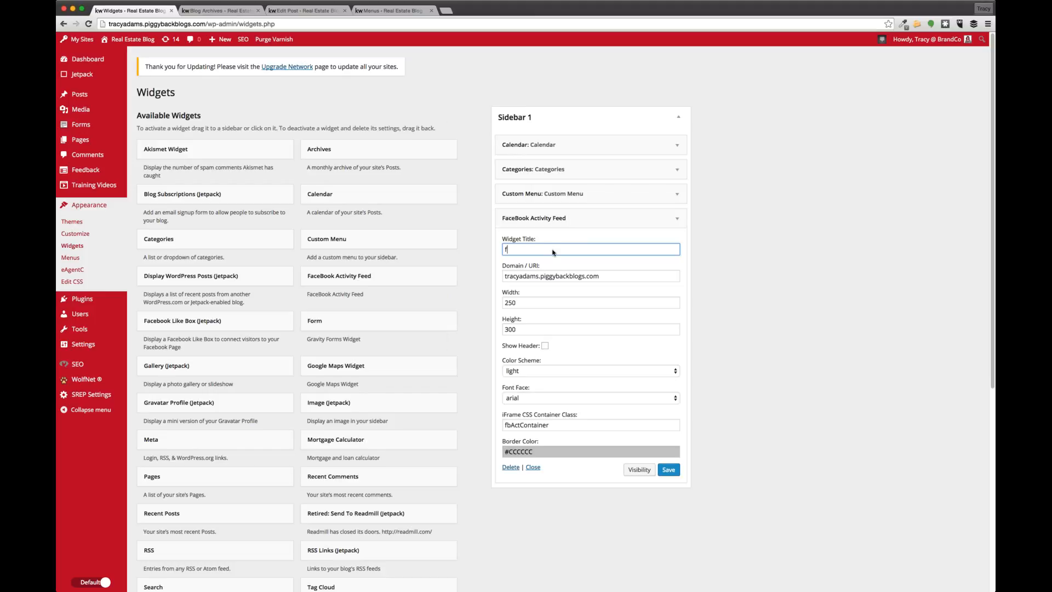
key("BackSpace")
type("Facc")
key("BackSpace")
type("ebook Activity Feed")
left_click(668, 469)
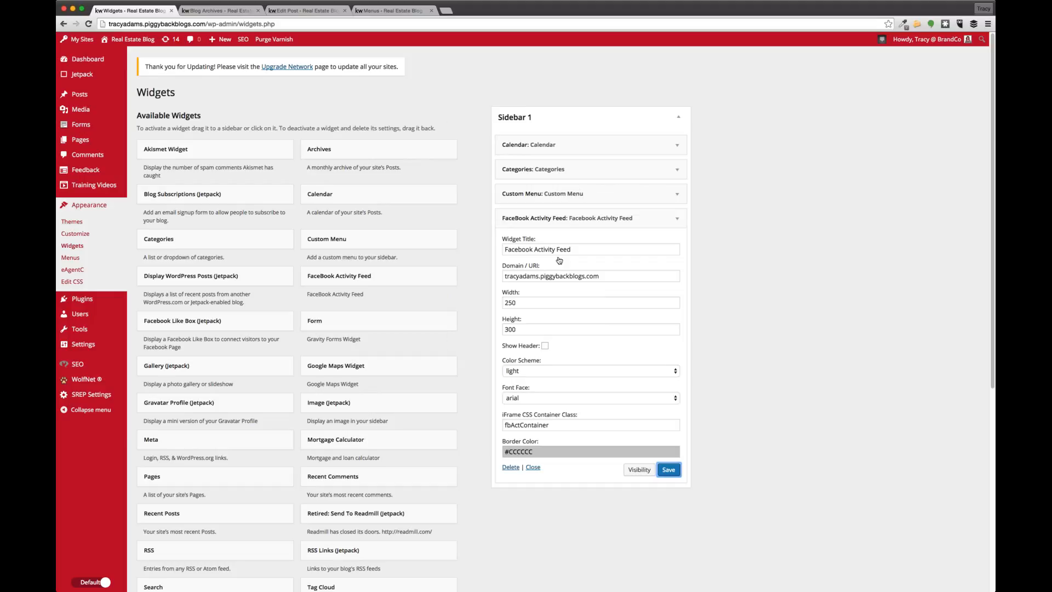
Reload the live blog and compare the new Facebook Activity Feed sidebar block with the widgets page
left_click(213, 11)
left_click(88, 23)
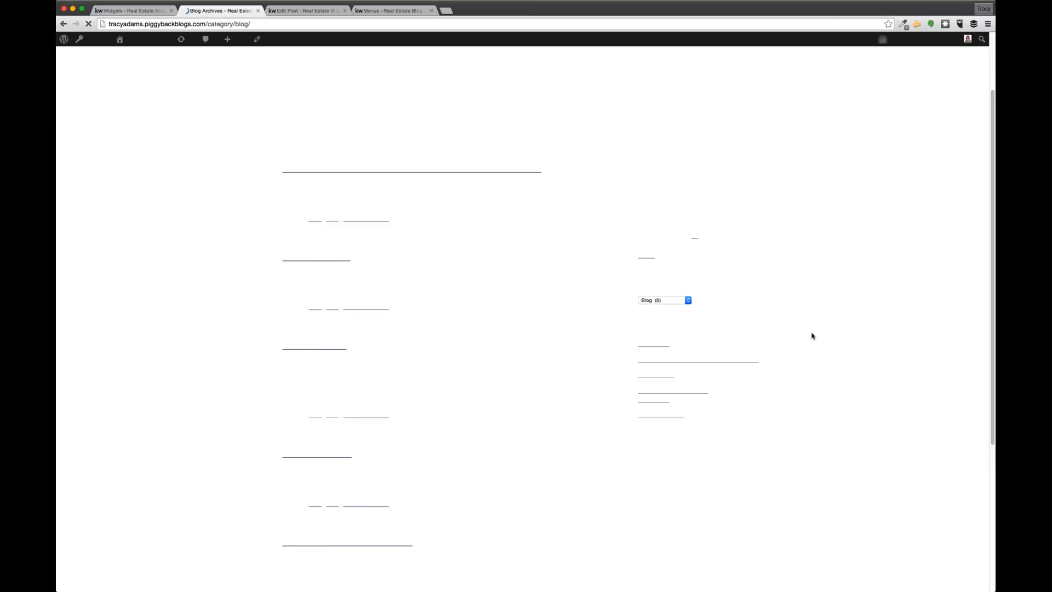
scroll(803, 322, "down", 2)
left_click_drag(638, 386, 777, 530)
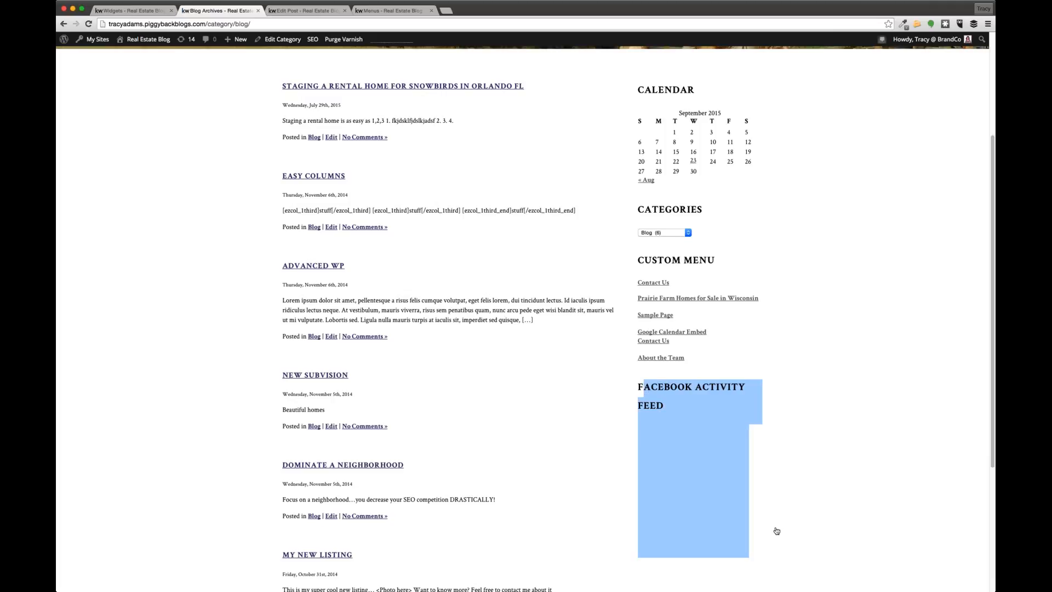
left_click(137, 11)
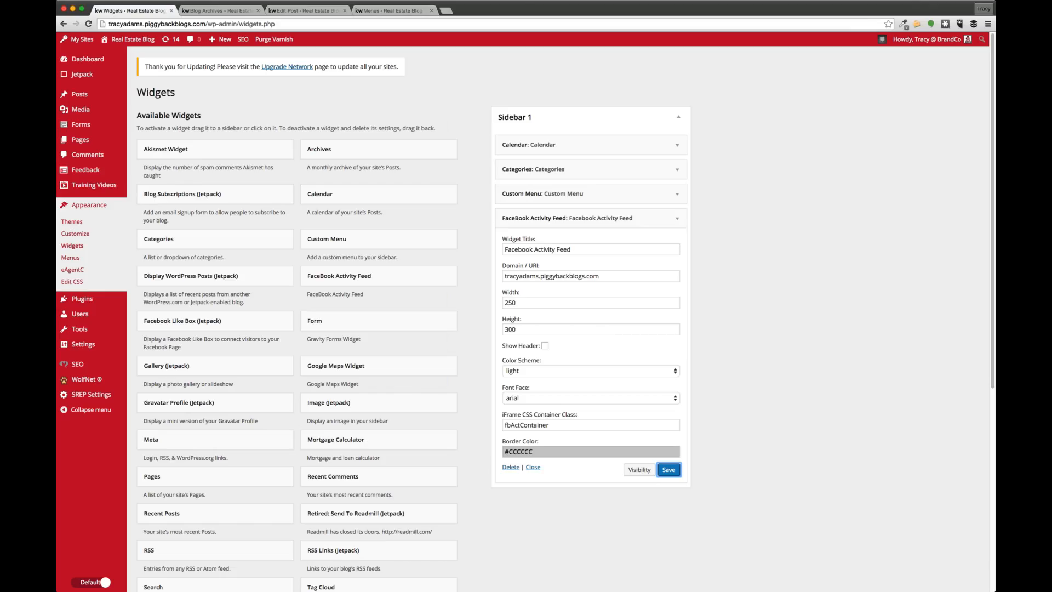
left_click(234, 11)
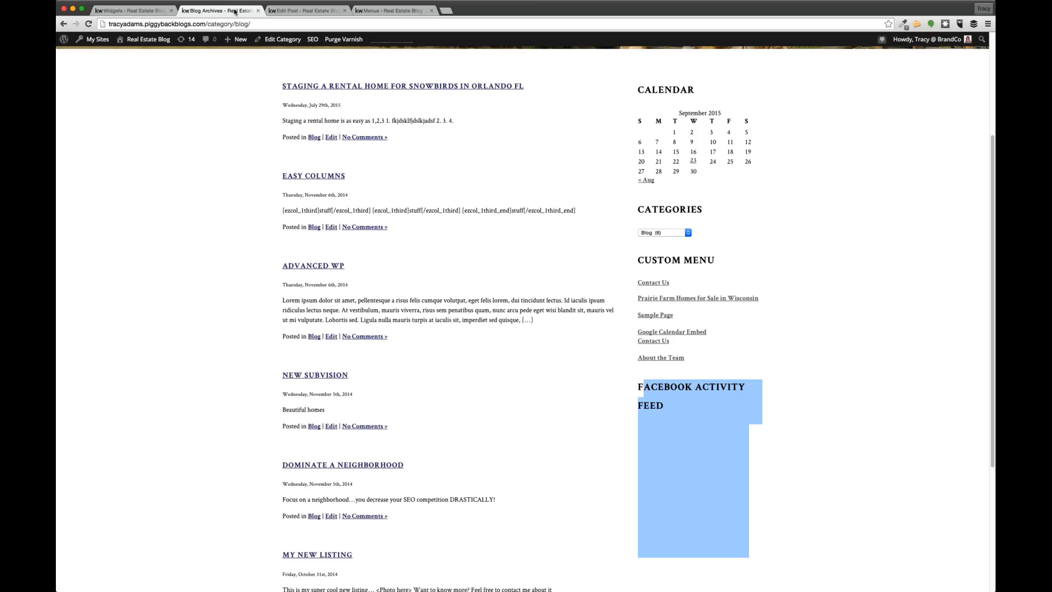
Set the Activity Feed domain to facebook.com/hellobrandco, save, and reload the blog to check it
left_click(118, 11)
triple_click(586, 274)
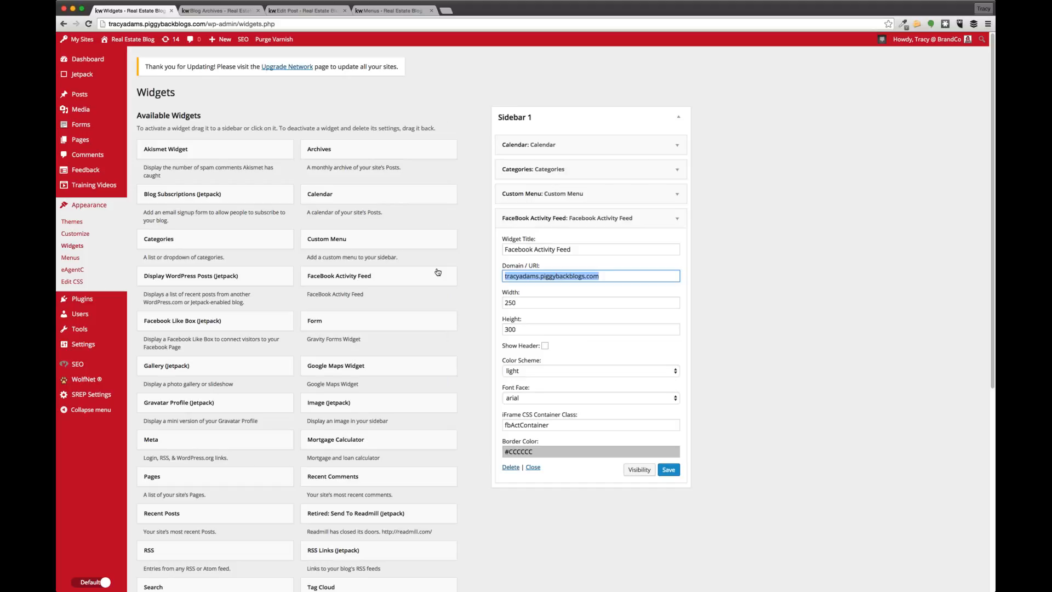
type("facebook.com/")
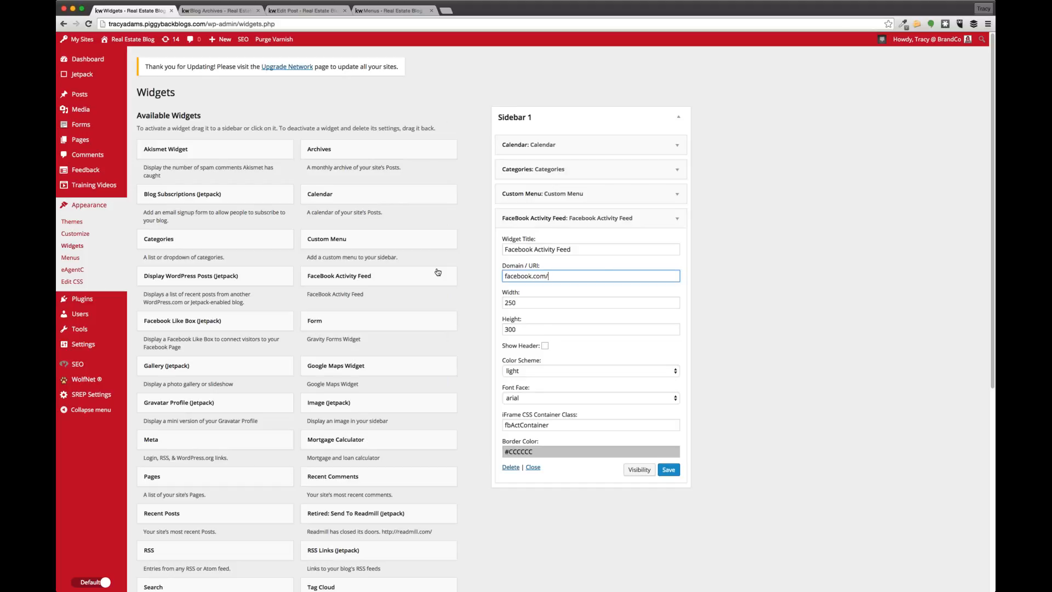
type("hellobrandco")
left_click(669, 470)
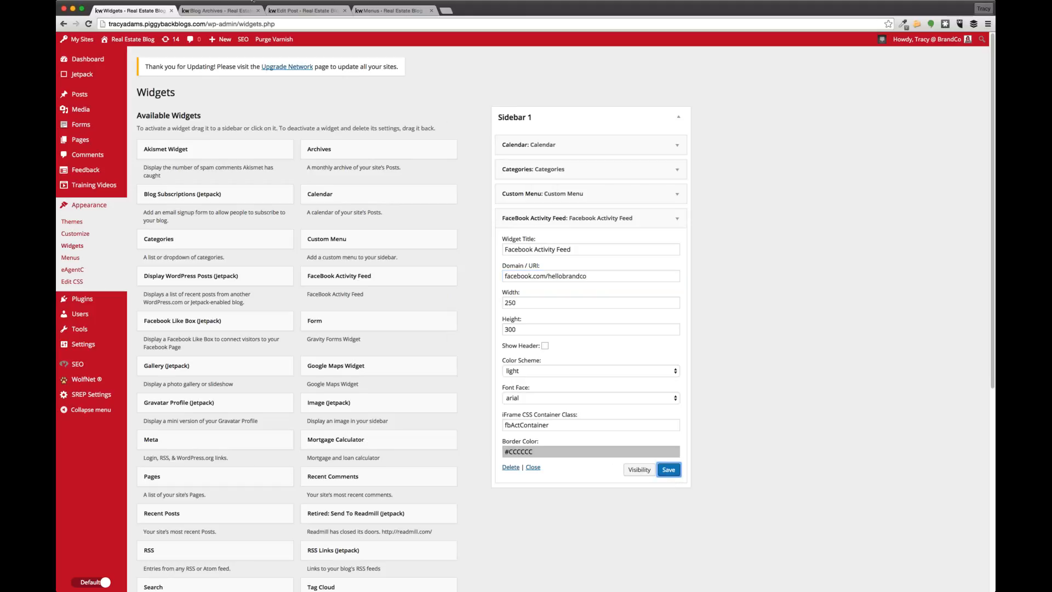
left_click(219, 10)
left_click(89, 25)
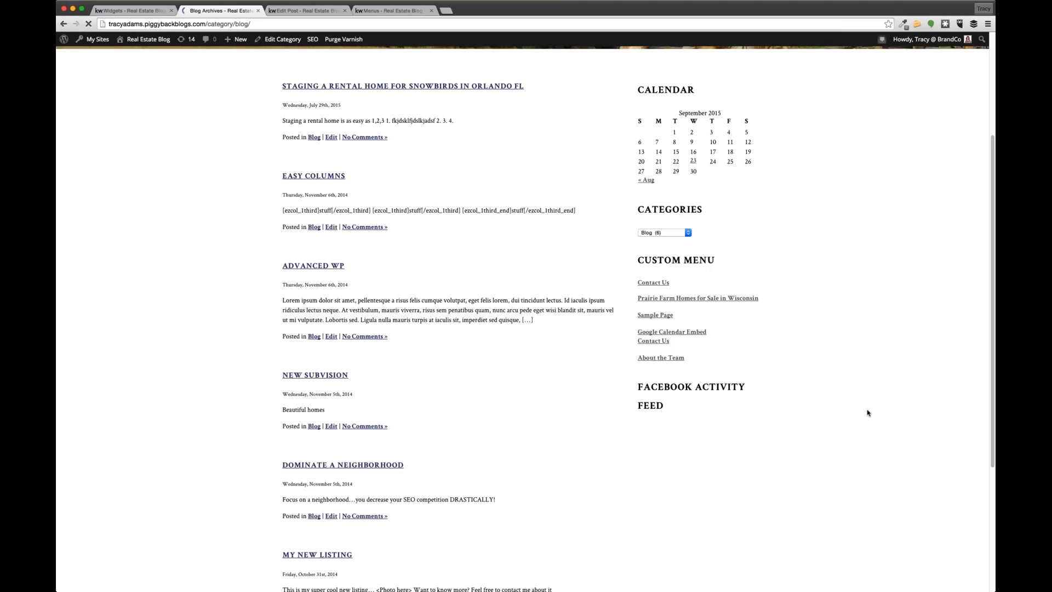
Back on Widgets, delete the Facebook Activity Feed widget from Sidebar 1
left_click(125, 12)
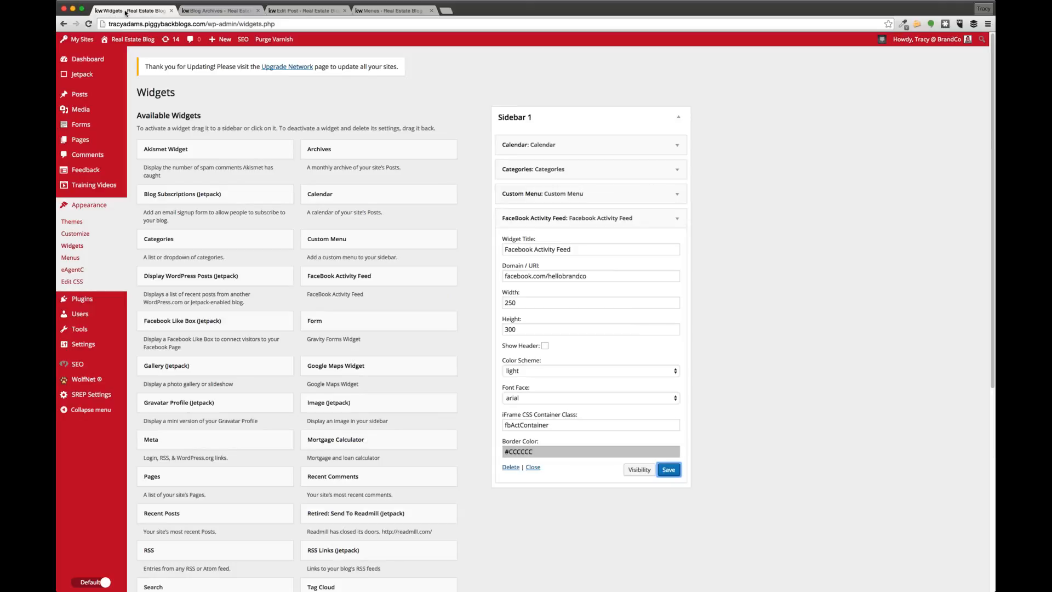
left_click(741, 415)
triple_click(552, 267)
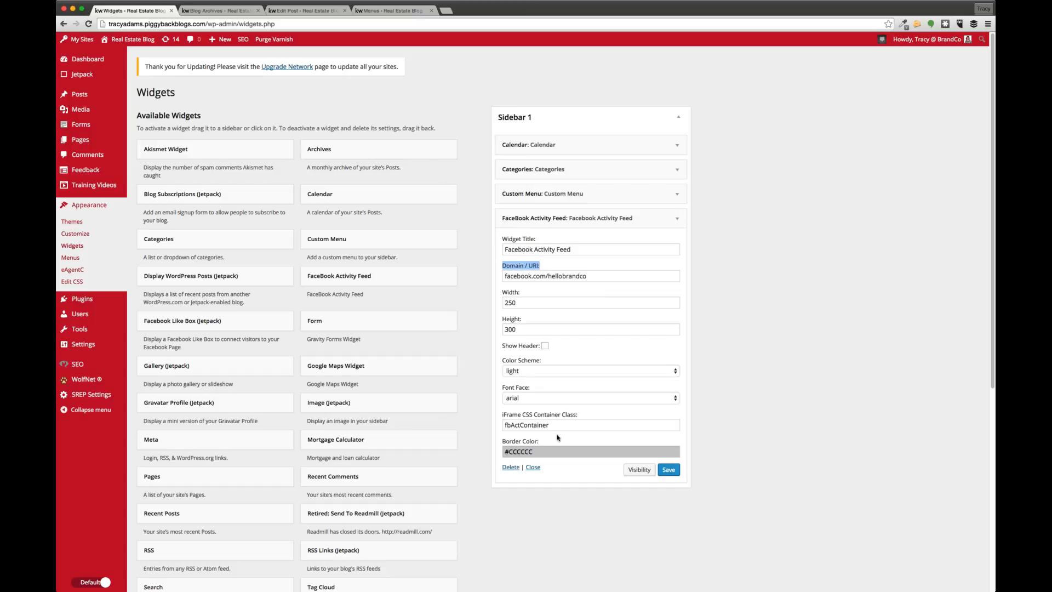
left_click(552, 265)
left_click(512, 469)
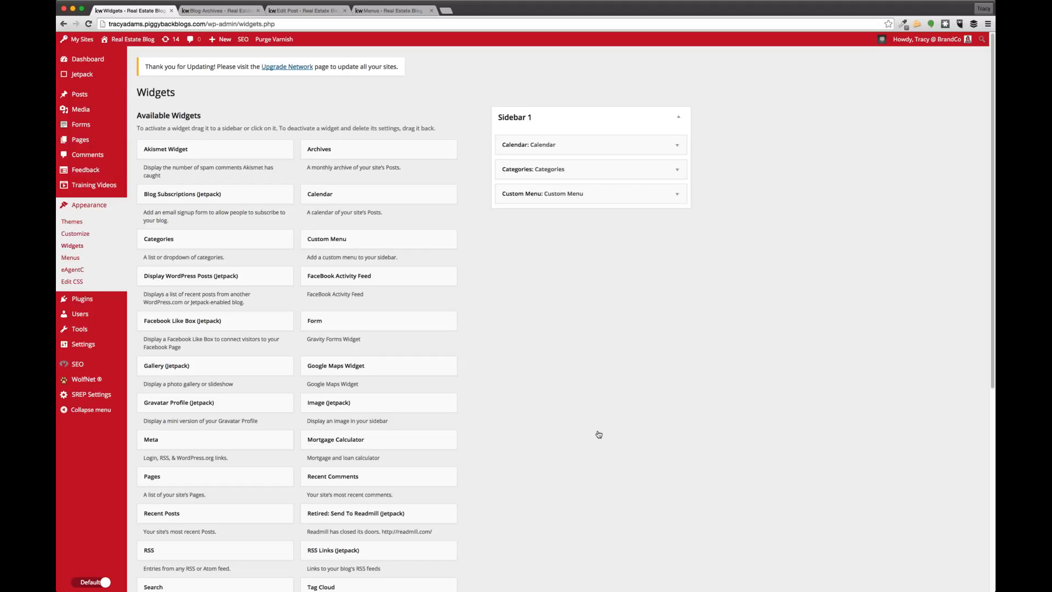
left_click(216, 321)
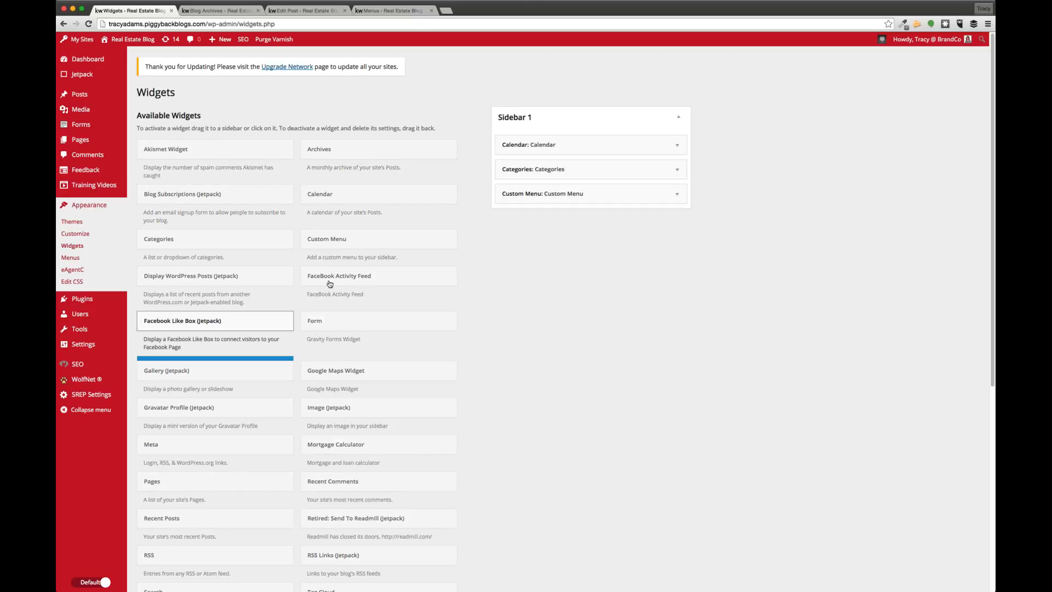
left_click(223, 387)
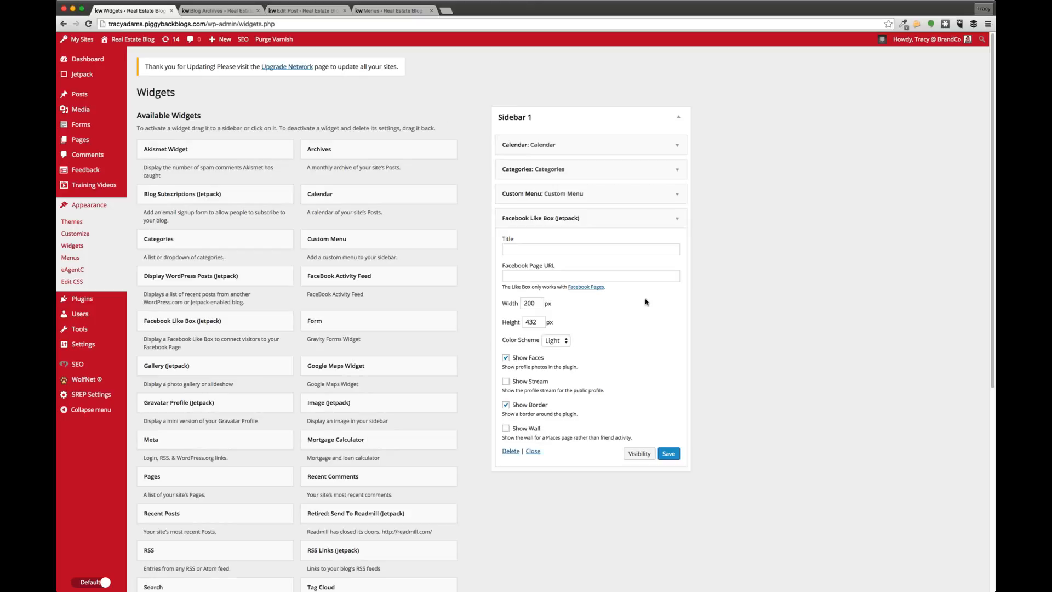
left_click(610, 276)
type("htt")
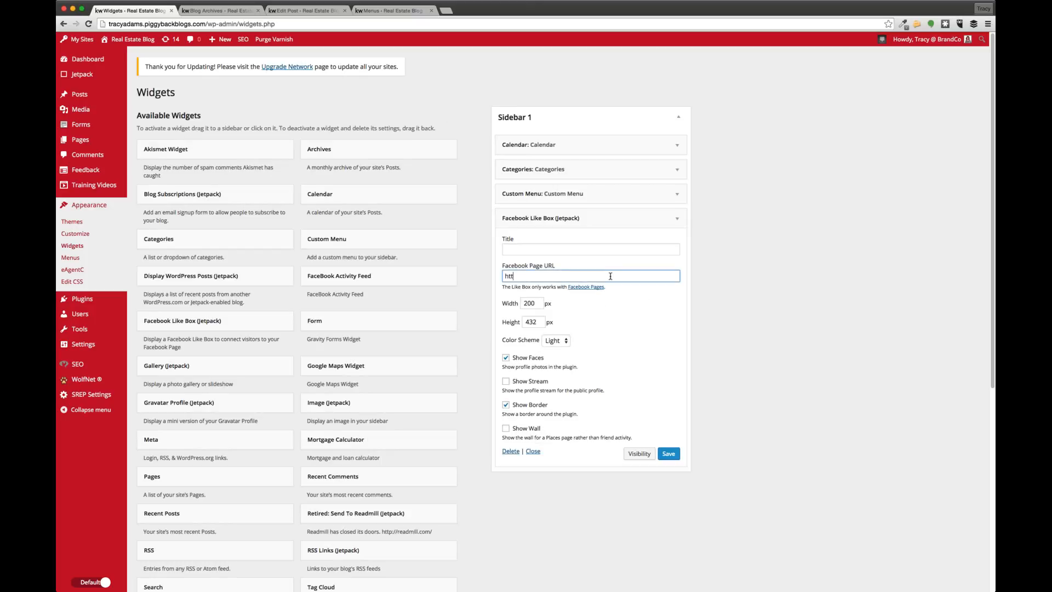
type("p://www.facebook.com/hellobrandco")
left_click(683, 442)
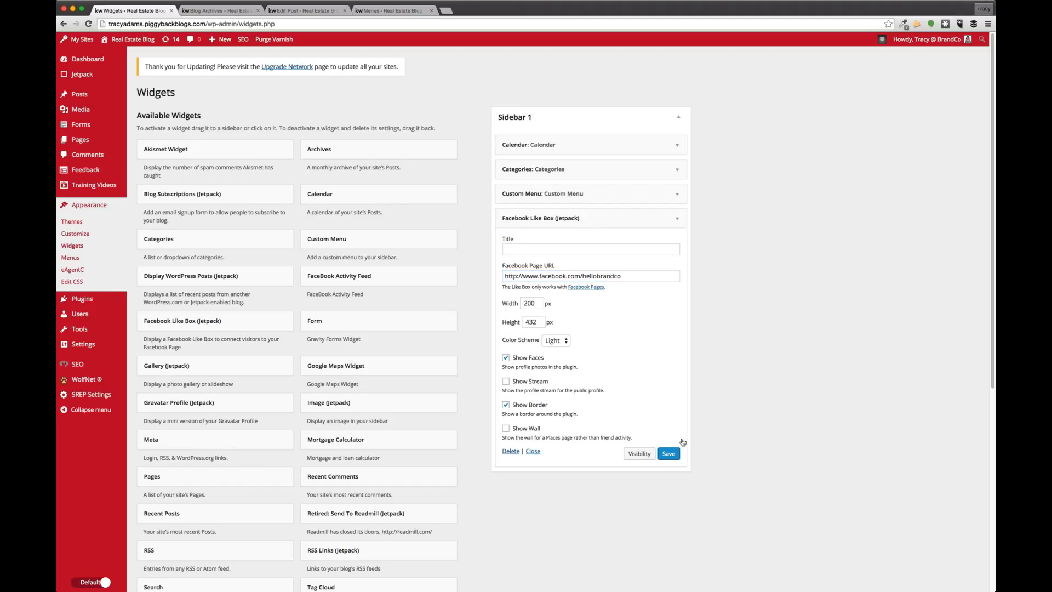
left_click(670, 454)
left_click(539, 249)
type("Facebook Like Box")
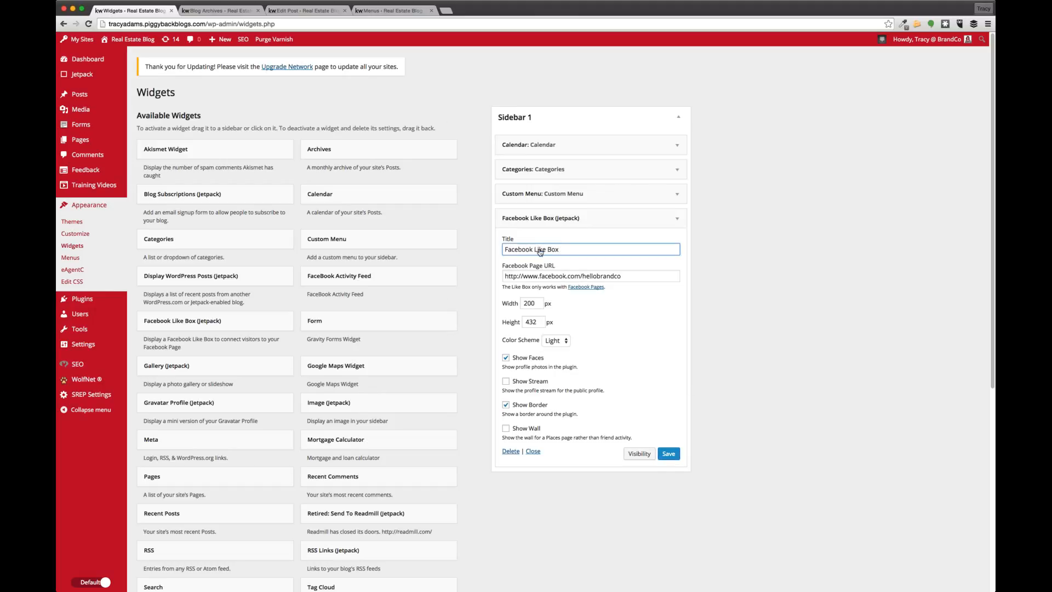
left_click(669, 454)
Reload the Blog Archives page and scroll to inspect the Facebook Like Box below Custom Menu
left_click(201, 11)
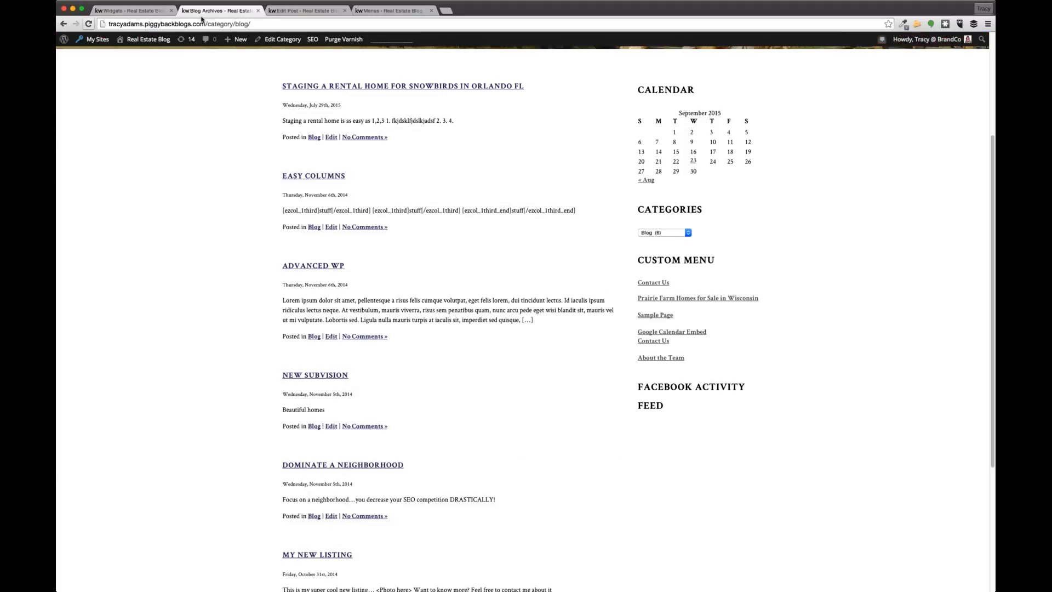
key("super+r")
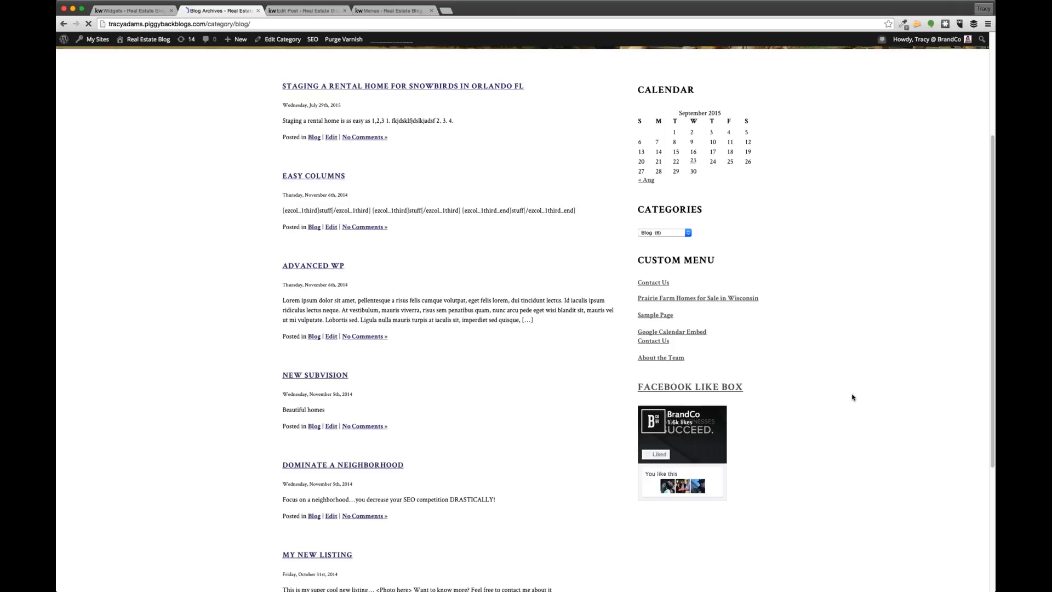
scroll(680, 439, "down", 3)
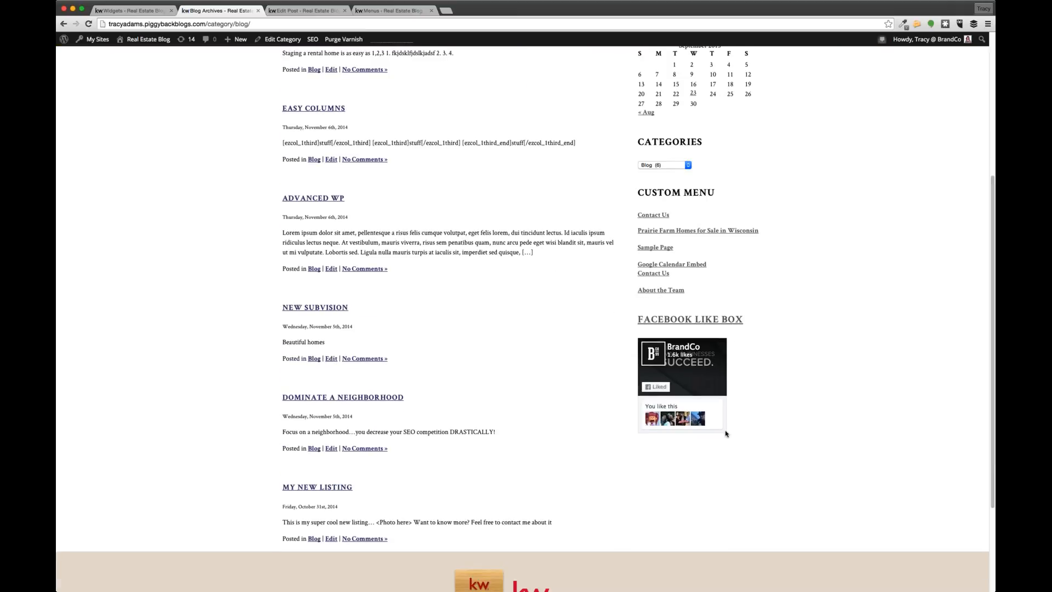
scroll(704, 366, "down", 2)
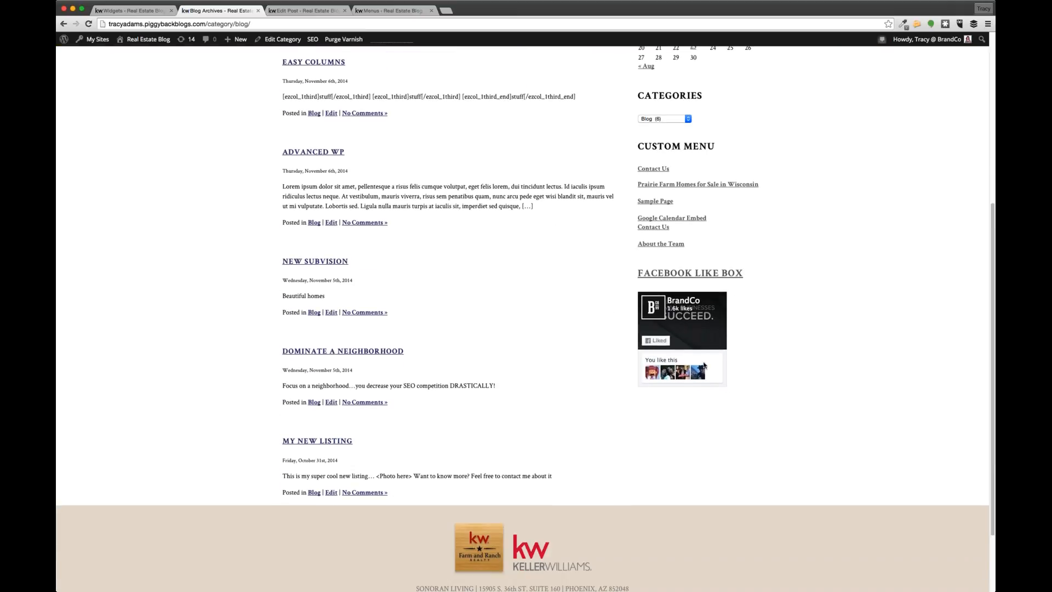
scroll(704, 366, "up", 2)
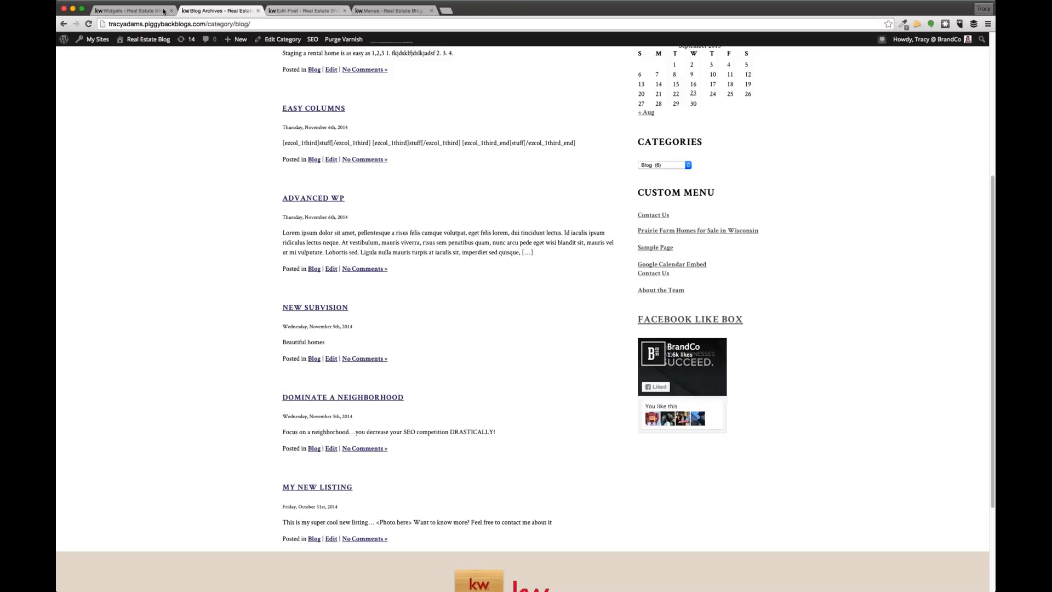
Change the Like Box width from 200 to 300, save, and reload the blog
left_click(132, 12)
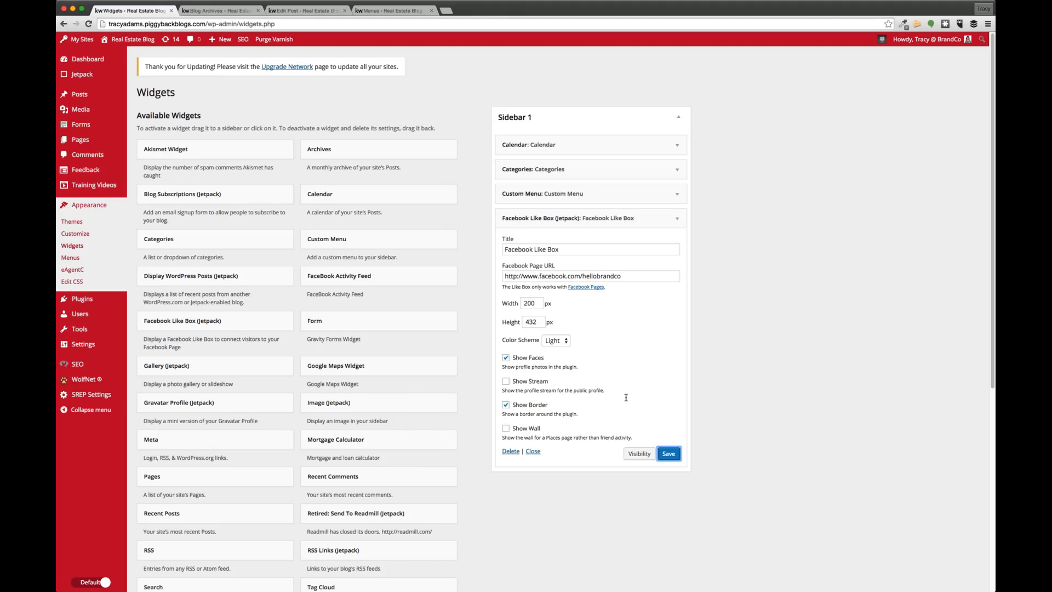
left_click(537, 303)
double_click(529, 303)
type("300")
left_click(669, 459)
left_click(208, 11)
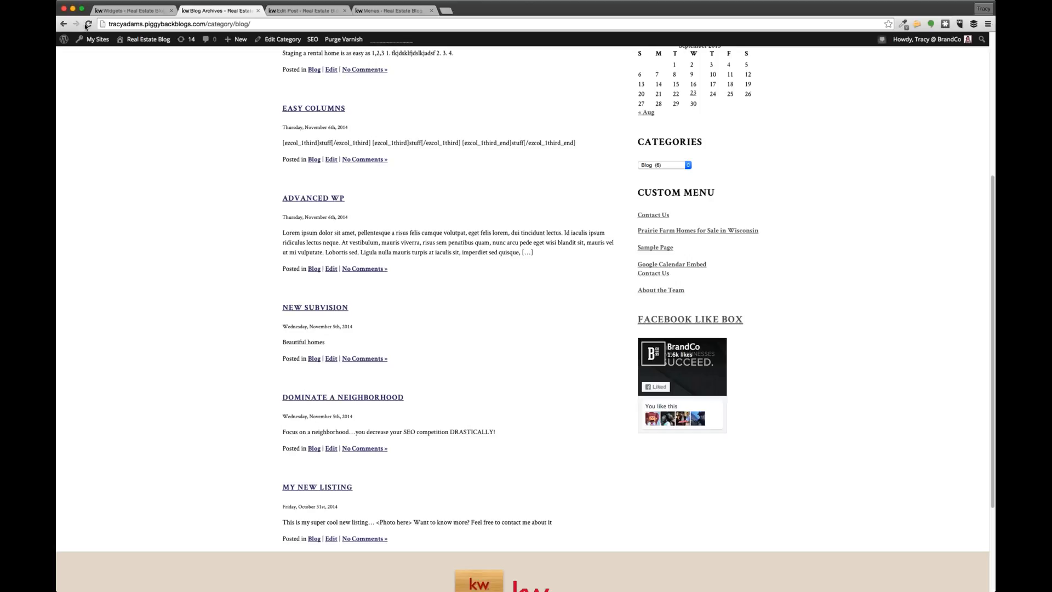
key("super+r")
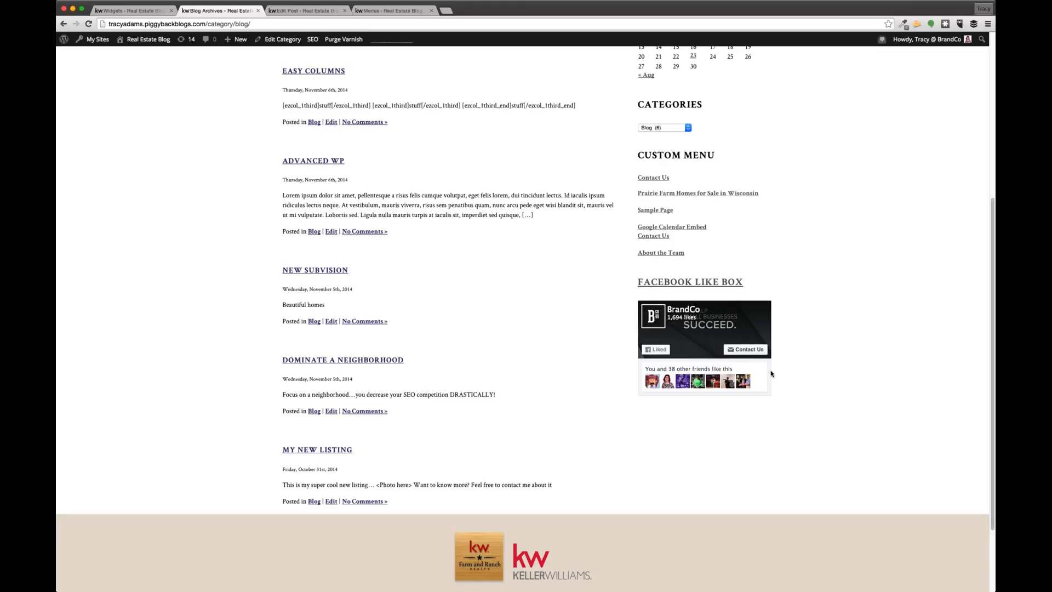
Set the Like Box height to 431 and Dark color scheme, save, and recheck the blog
left_click(119, 11)
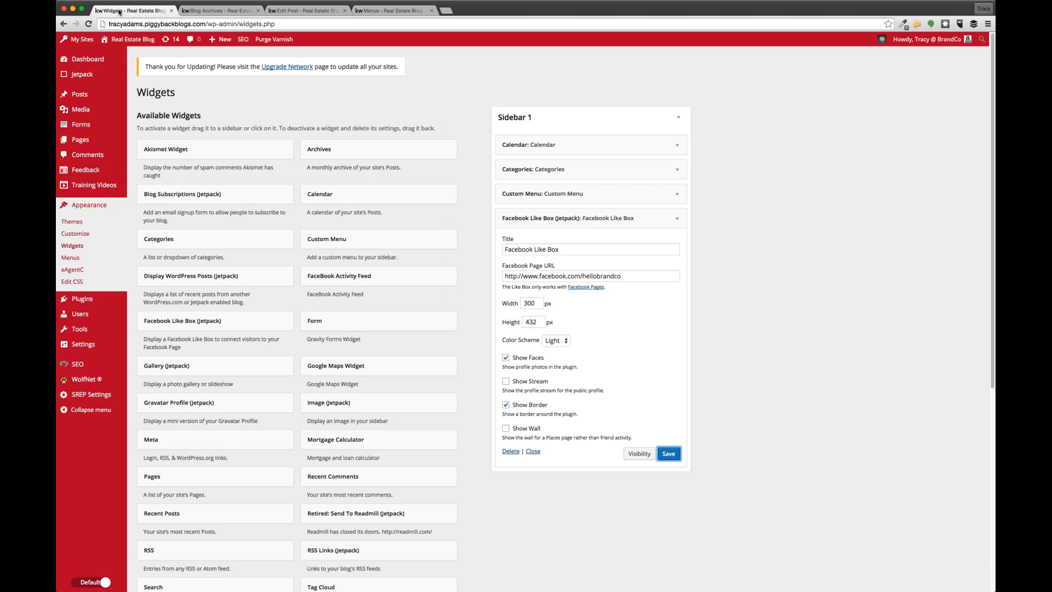
left_click(541, 324)
key("Tab")
left_click(557, 352)
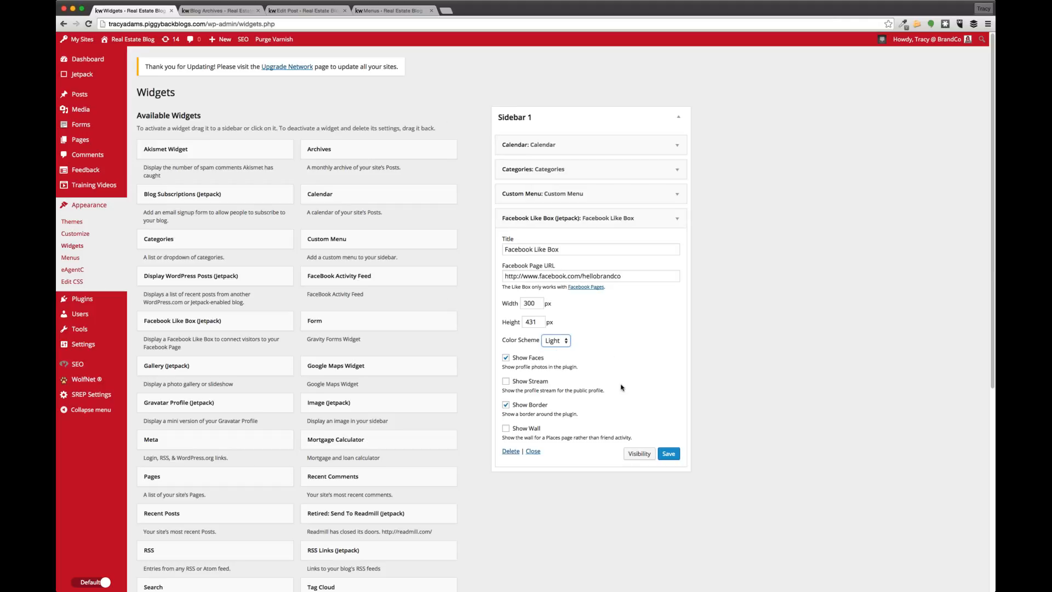
left_click(668, 454)
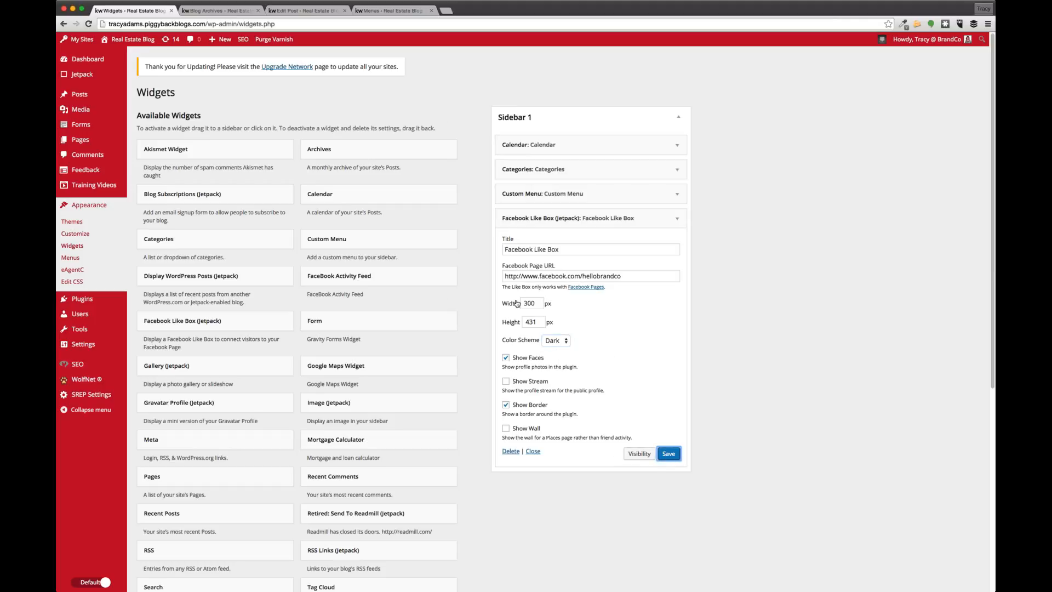
left_click(184, 14)
key("super+r")
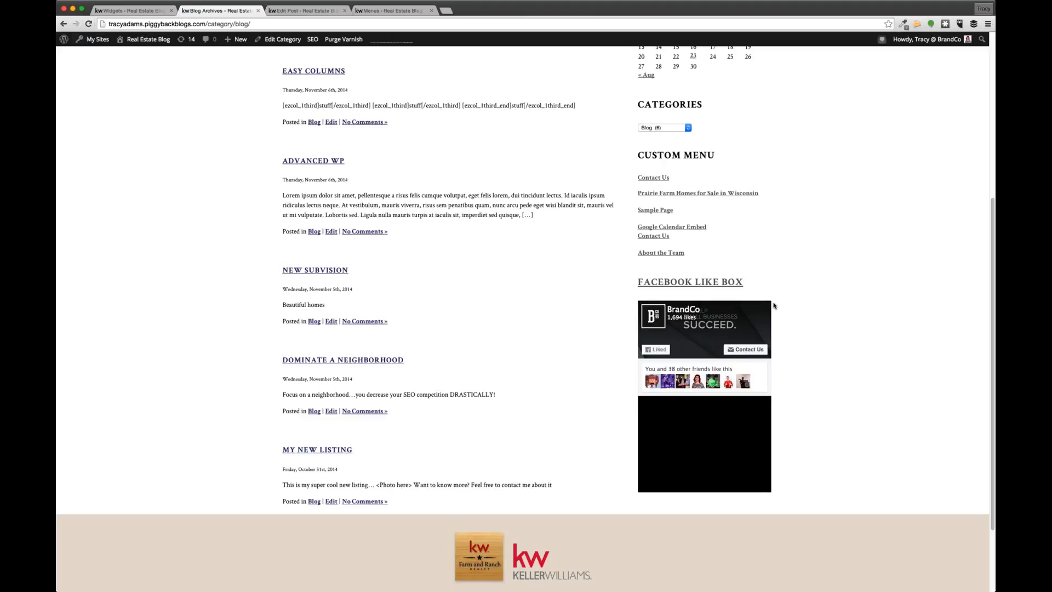
left_click(129, 11)
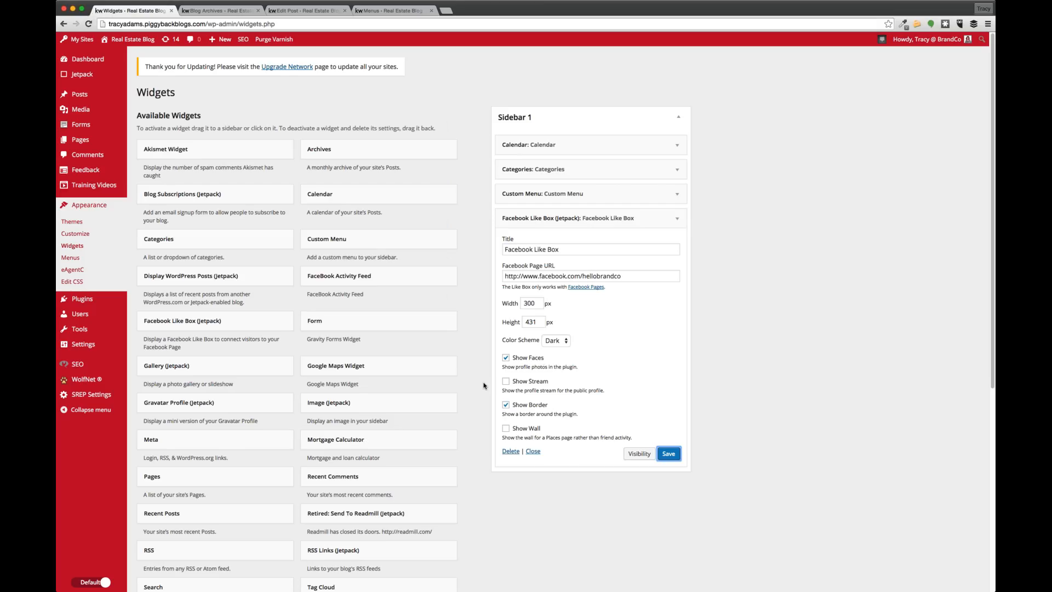
Collapse the Like Box settings and add the Form widget to Sidebar 1
left_click(533, 451)
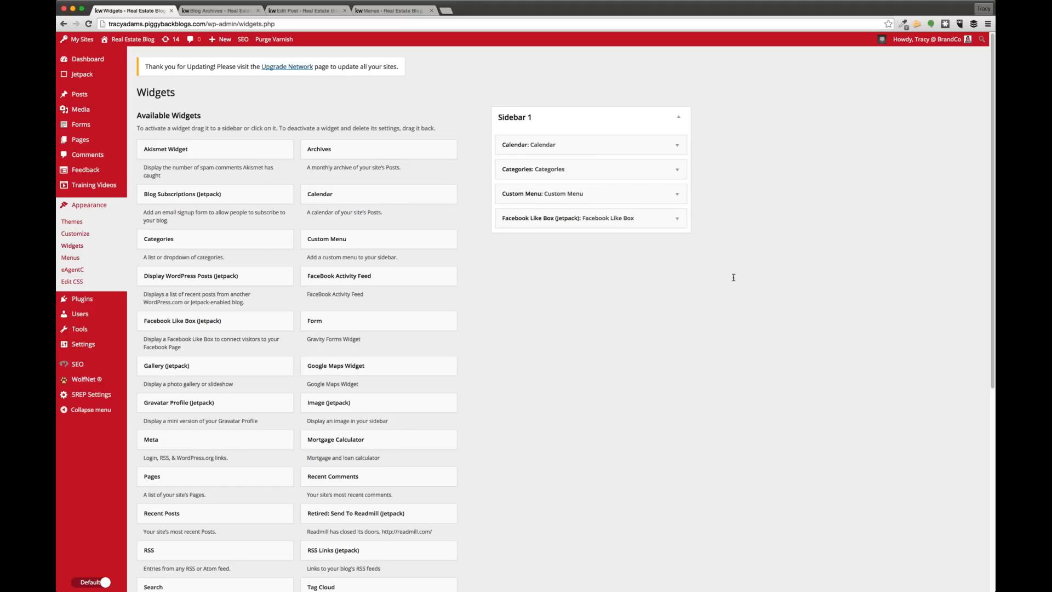
left_click(362, 327)
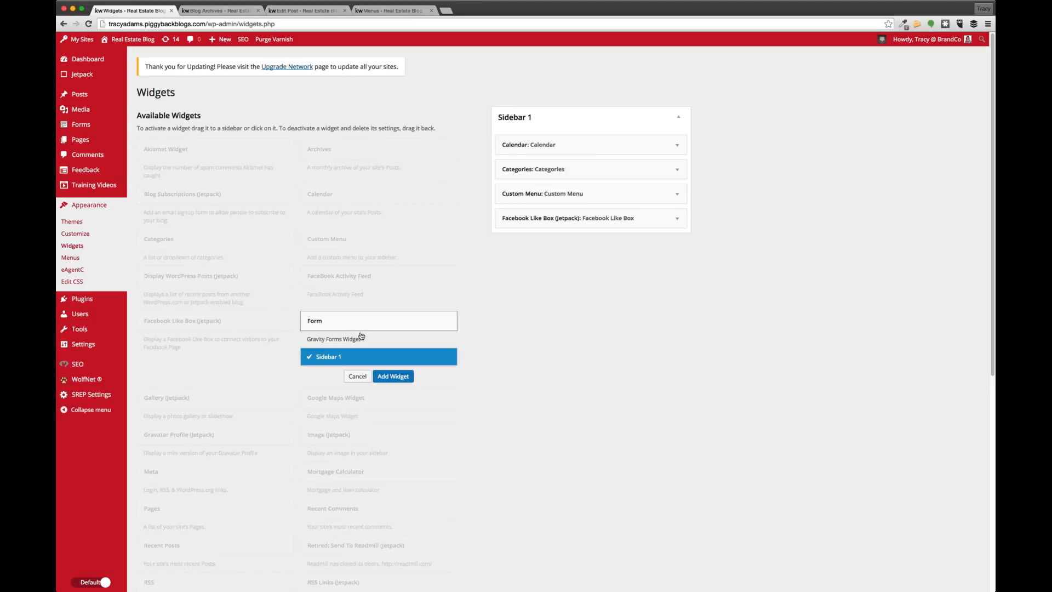
left_click(386, 377)
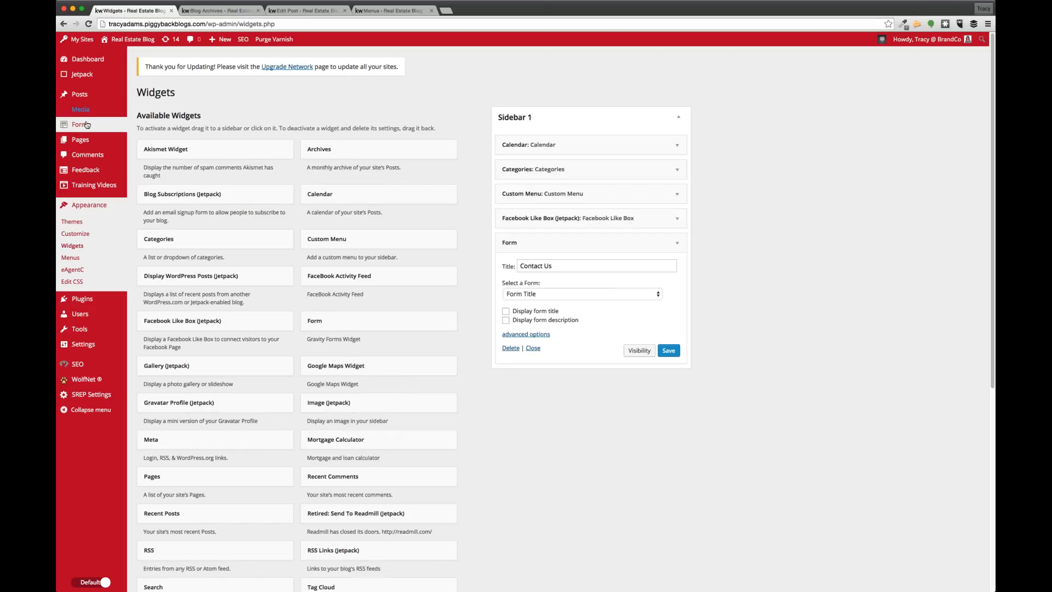
mouse_move(85, 117)
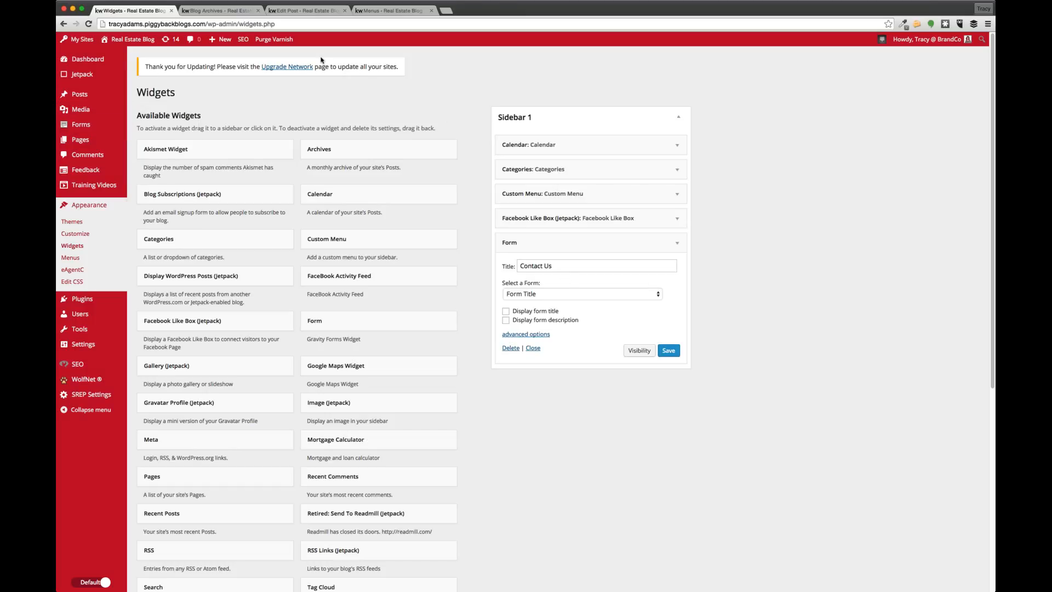
Look up the forms list in another tab, then retitle the Form widget from 'Contact Us' to 'Form'
left_click(466, 10)
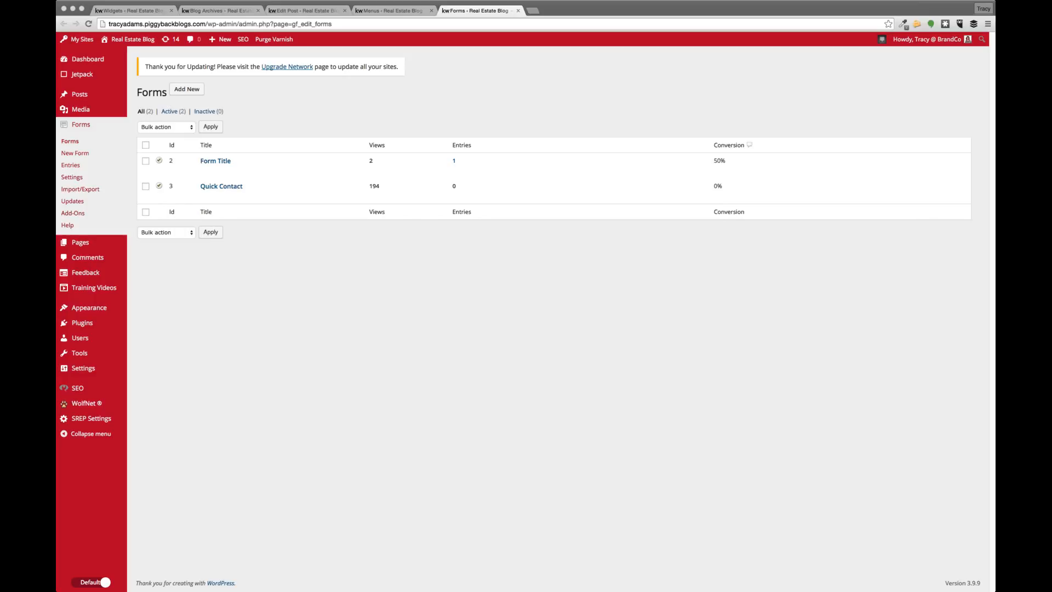
left_click(445, 315)
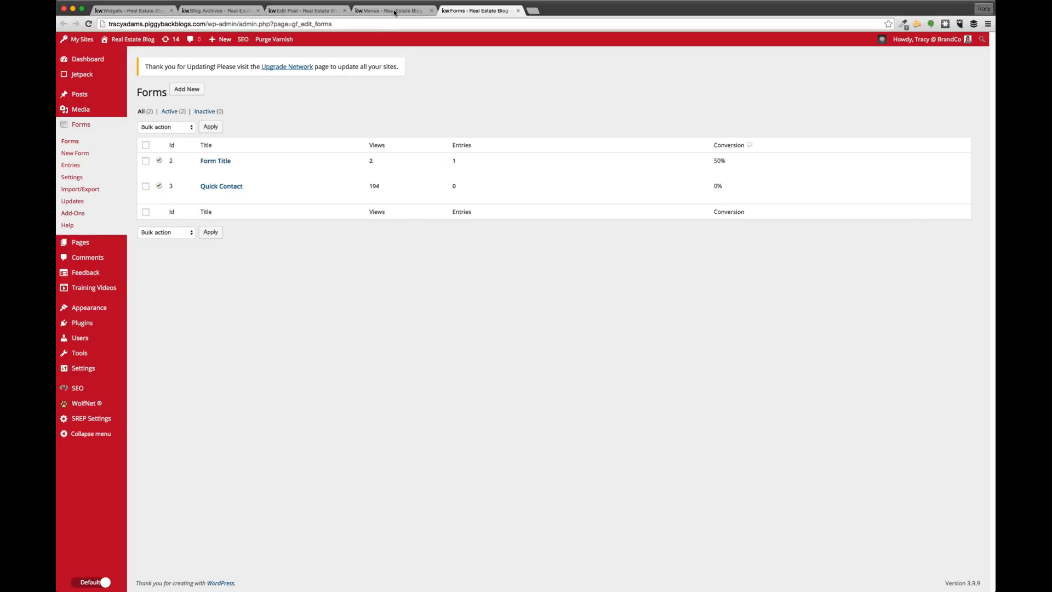
left_click(394, 12)
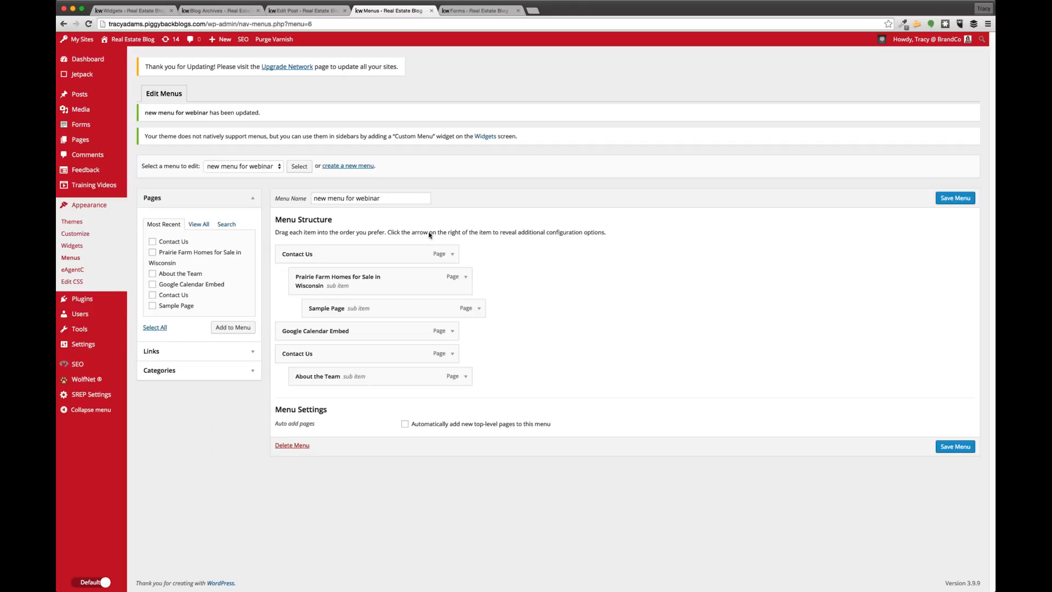
left_click(130, 12)
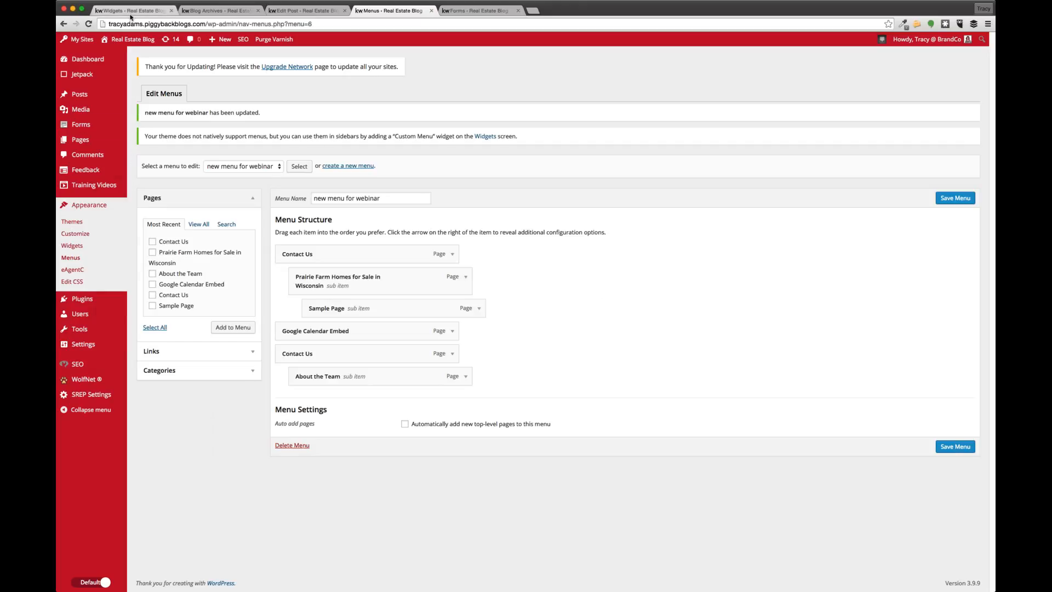
left_click(559, 267)
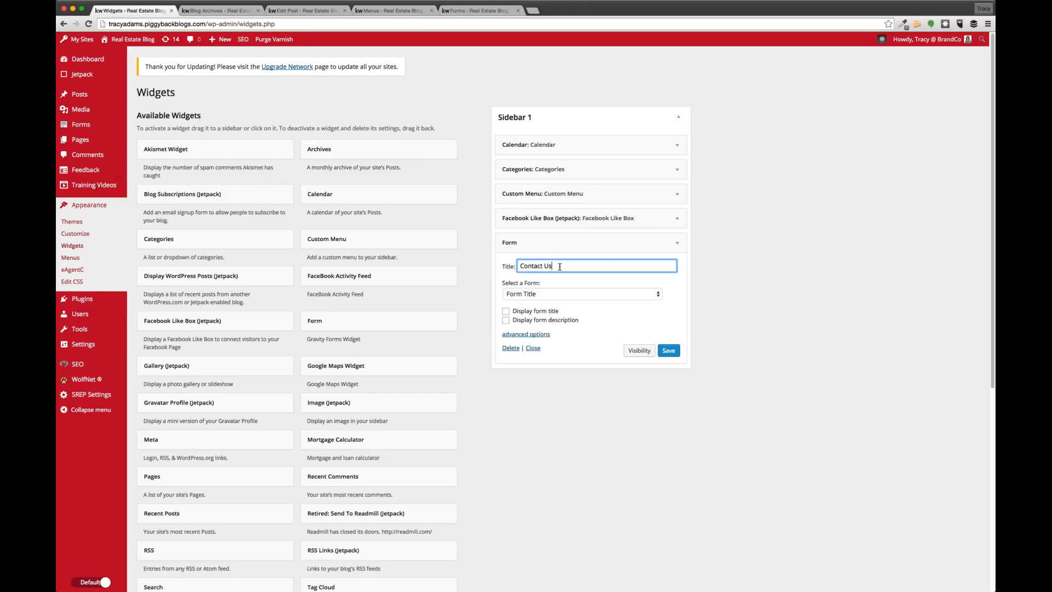
triple_click(560, 267)
type("Form")
left_click(573, 285)
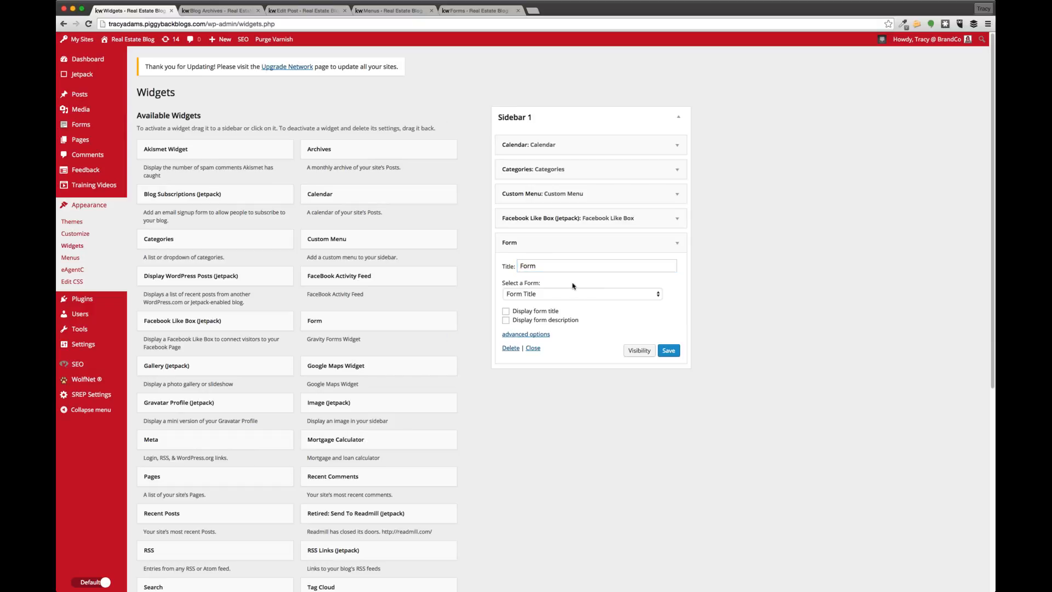
Select the Quick Contact form, show its title and description, save, and view the blog
left_click(520, 298)
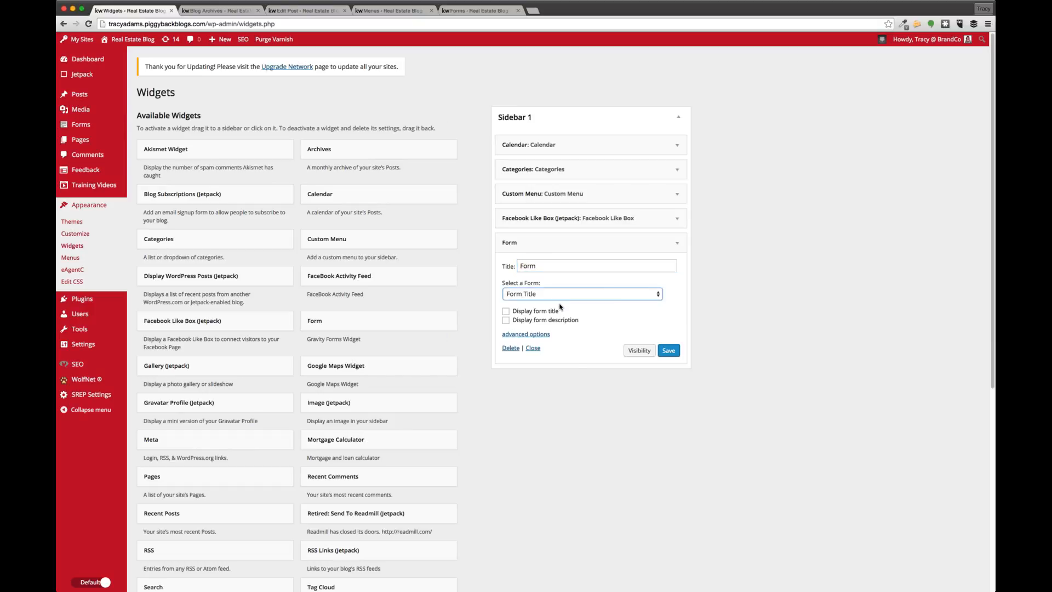
left_click(617, 325)
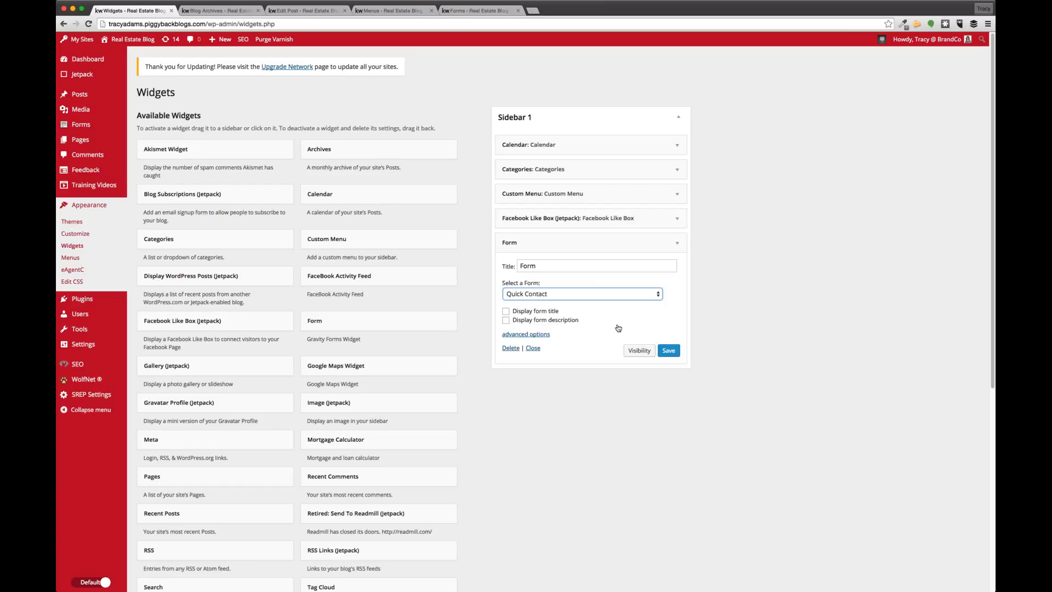
left_click(505, 311)
left_click(505, 320)
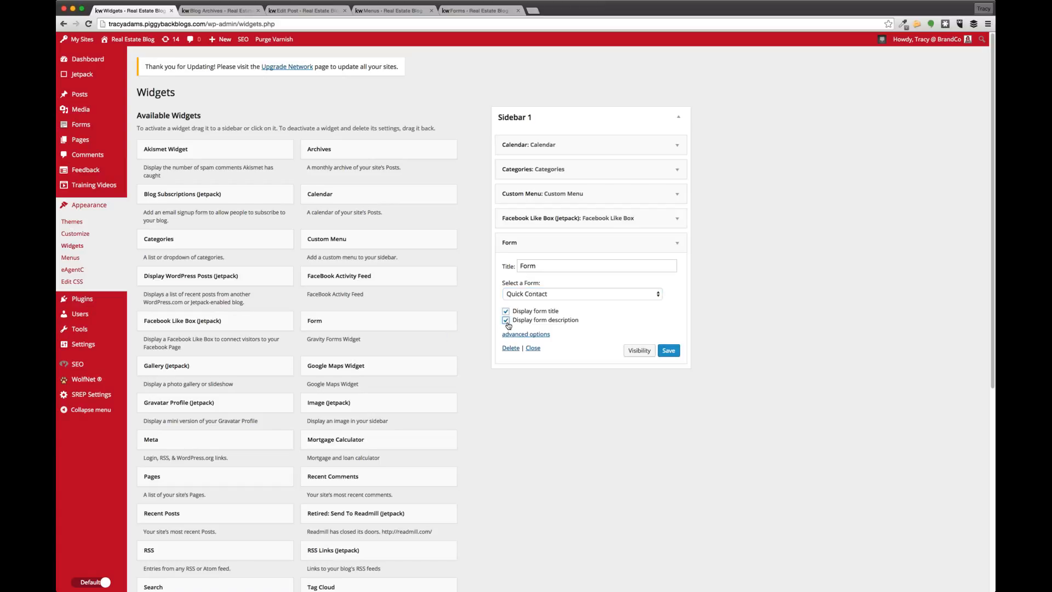
left_click(535, 335)
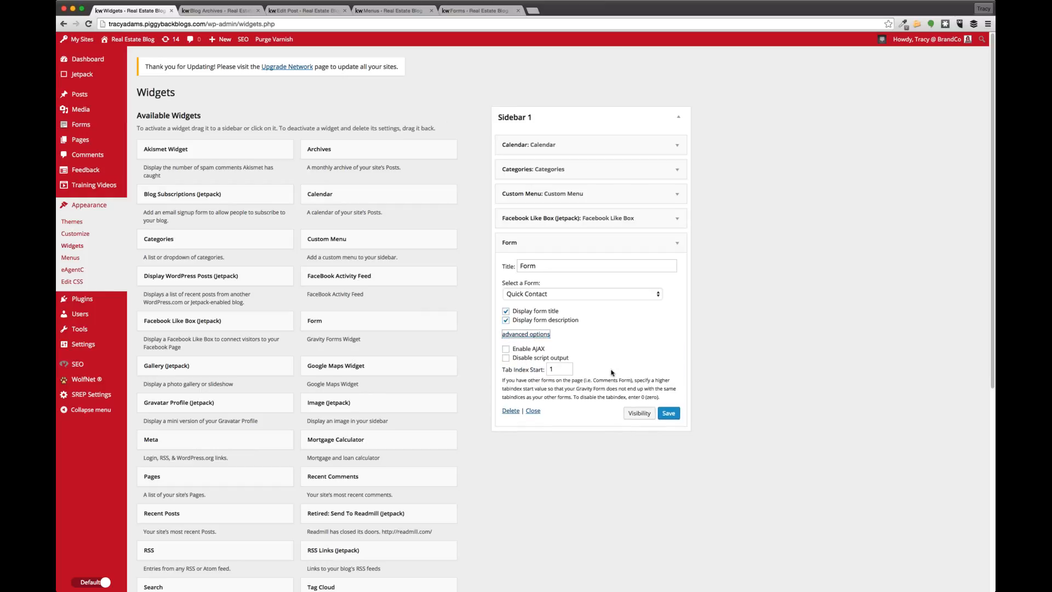
left_click(530, 336)
left_click(670, 350)
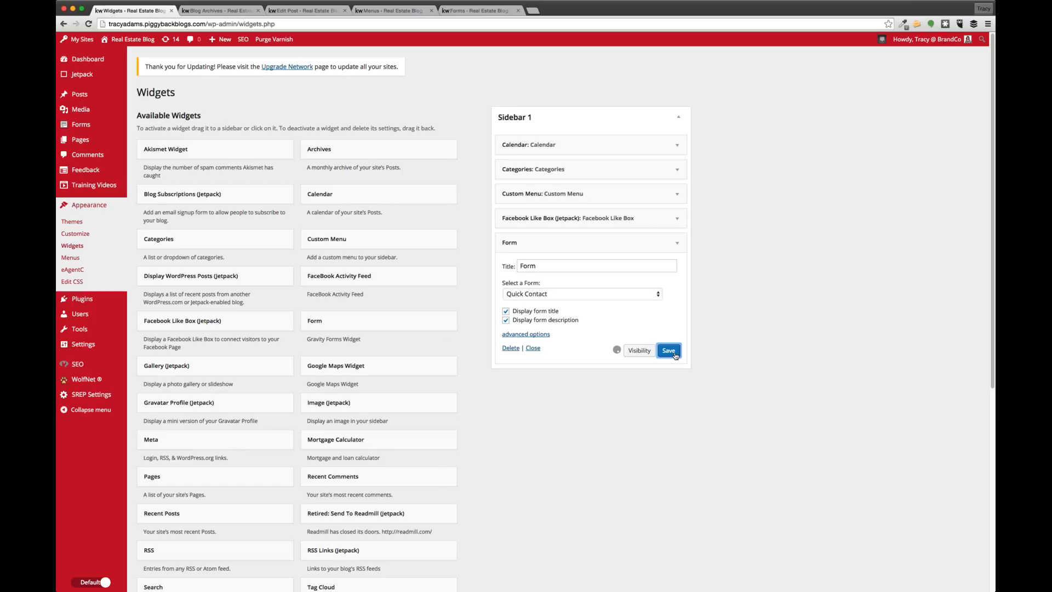
left_click(224, 12)
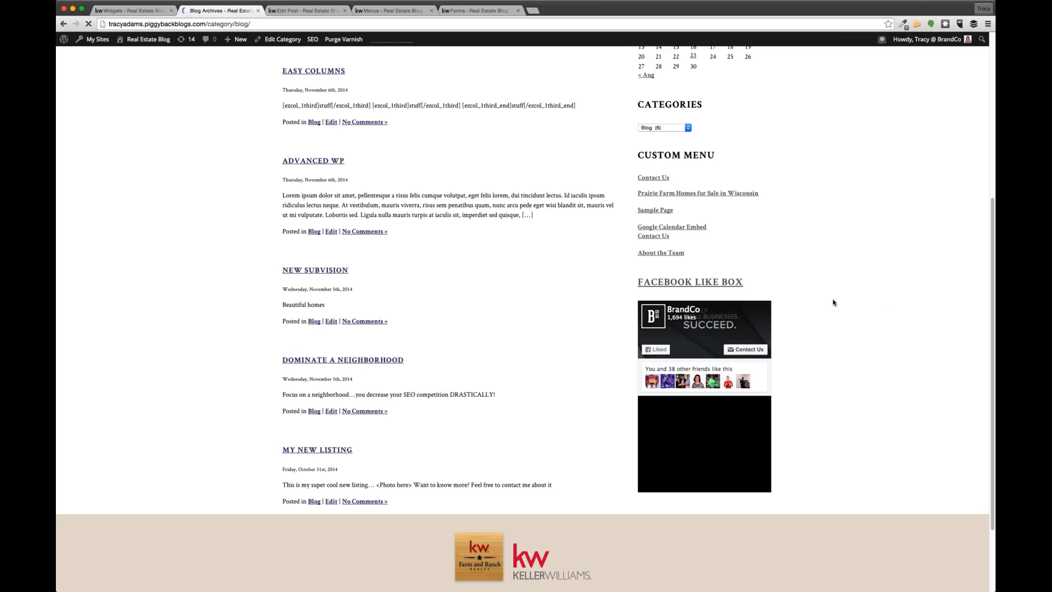
Scroll to the Quick Contact form in the live sidebar and try its name fields
scroll(767, 329, "down", 4)
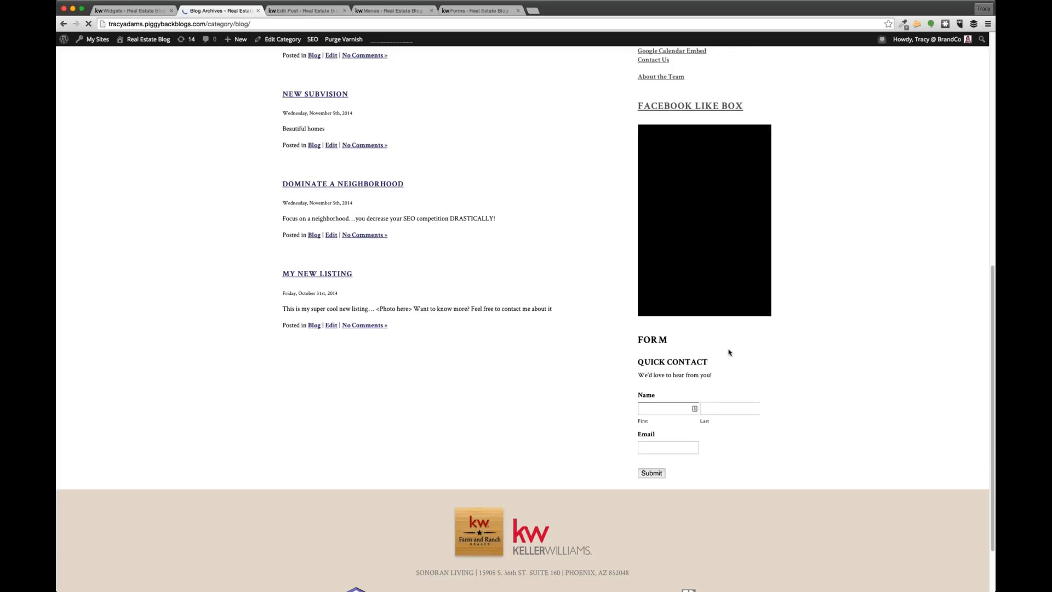
left_click_drag(639, 360, 823, 467)
left_click(823, 467)
left_click(664, 409)
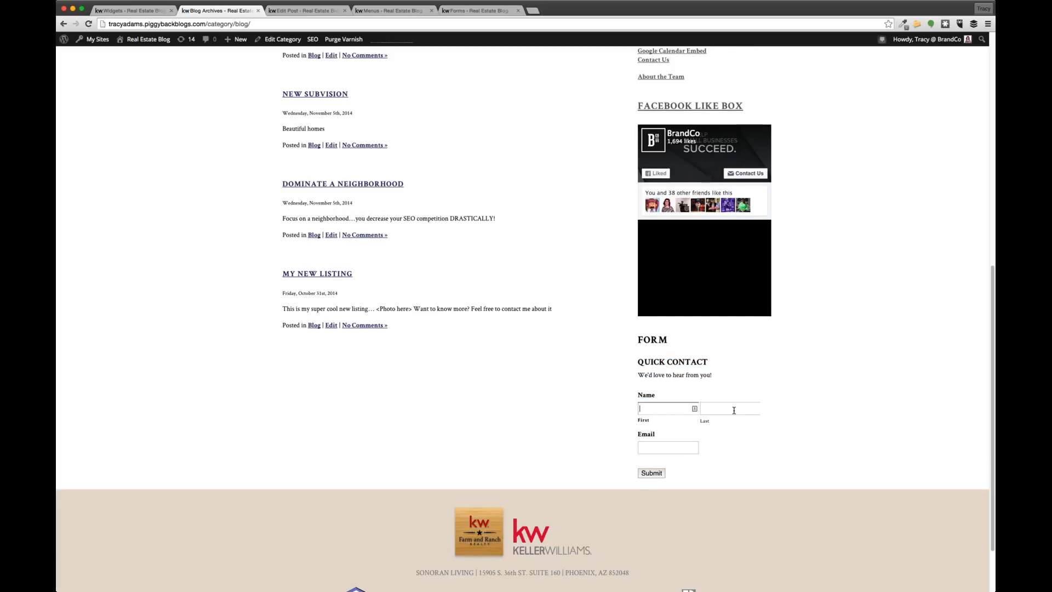
left_click(734, 411)
scroll(810, 385, "down", 3)
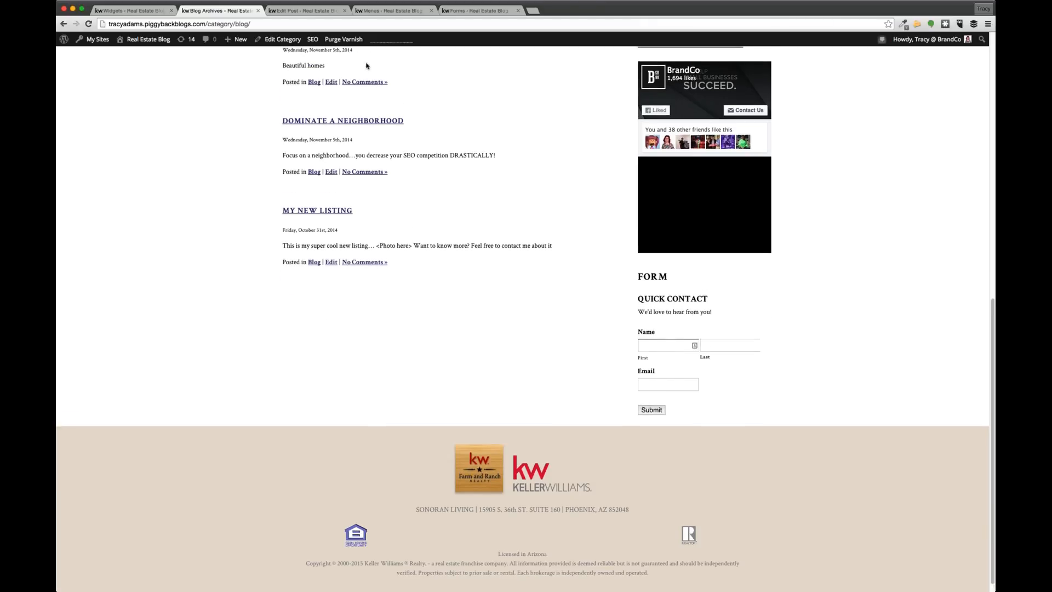
left_click(123, 11)
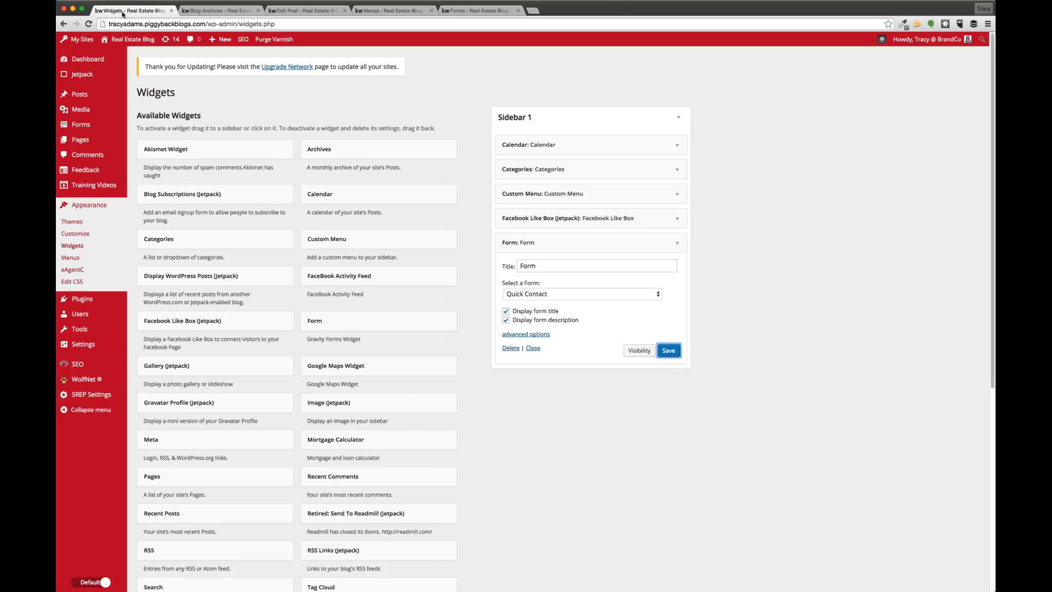
Delete the Form, Facebook Like Box and Custom Menu widgets, then expand Categories
left_click(511, 348)
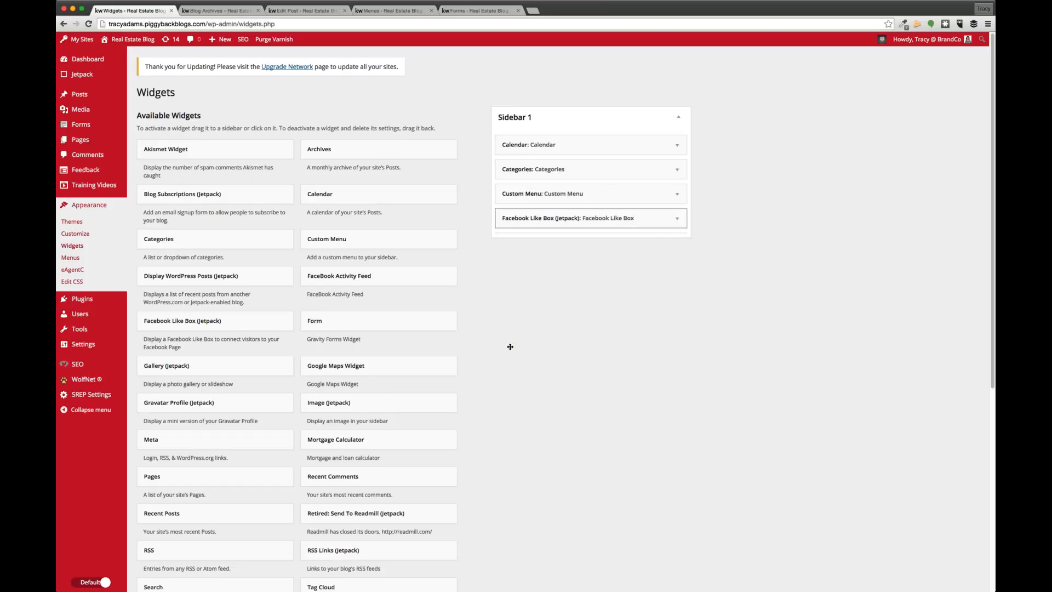
left_click(677, 218)
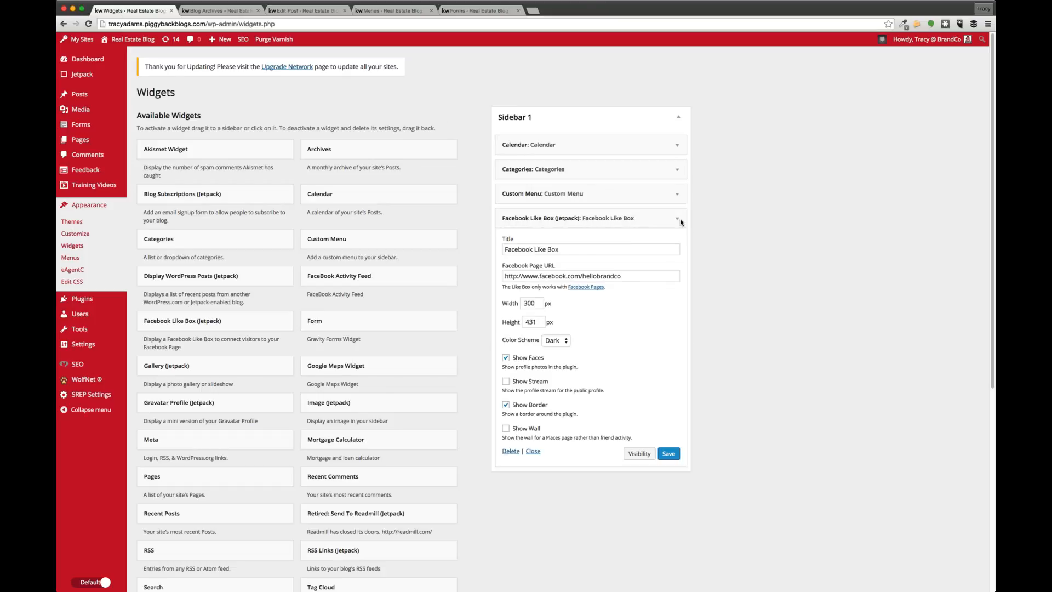
left_click(507, 456)
left_click(677, 195)
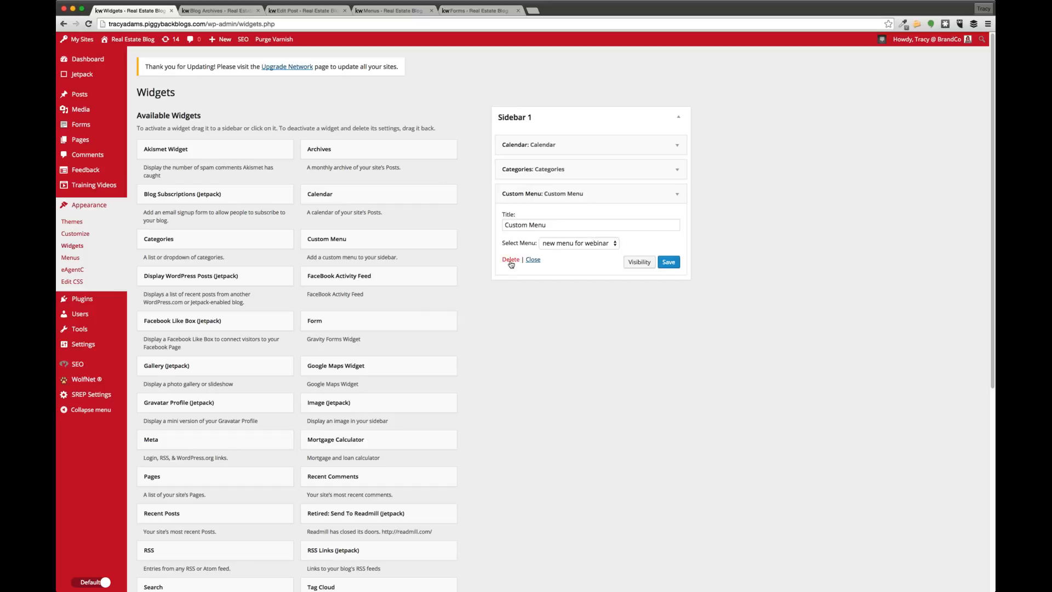
left_click(510, 259)
left_click(677, 169)
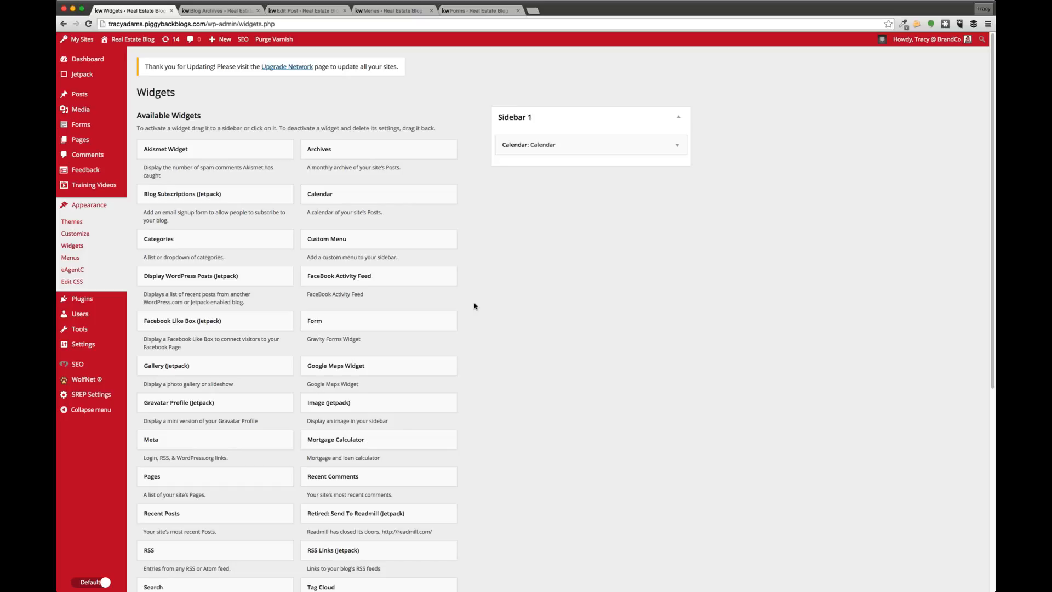
scroll(475, 306, "down", 2)
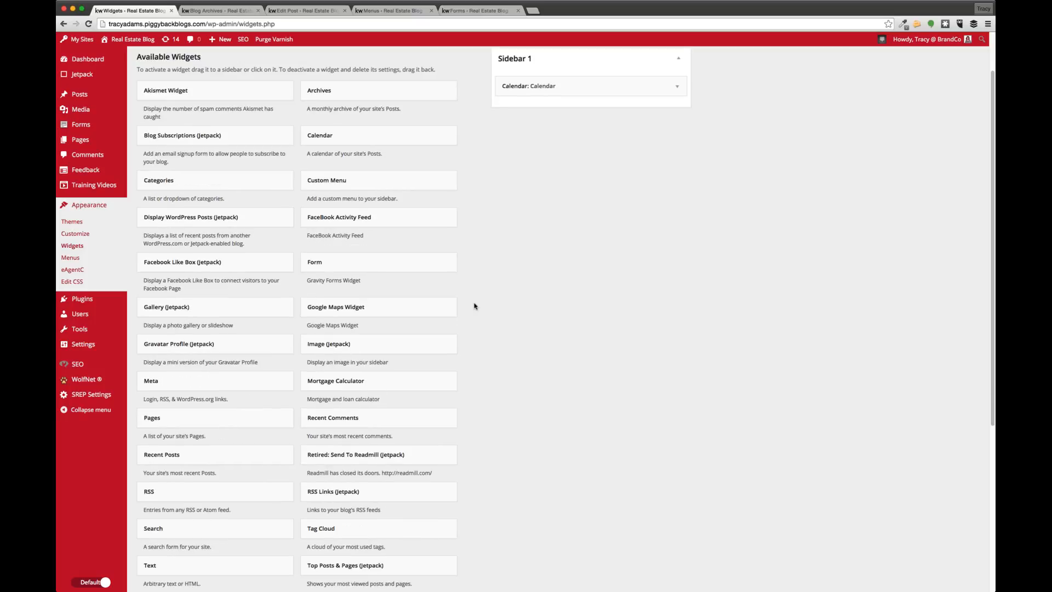
scroll(473, 349, "down", 1)
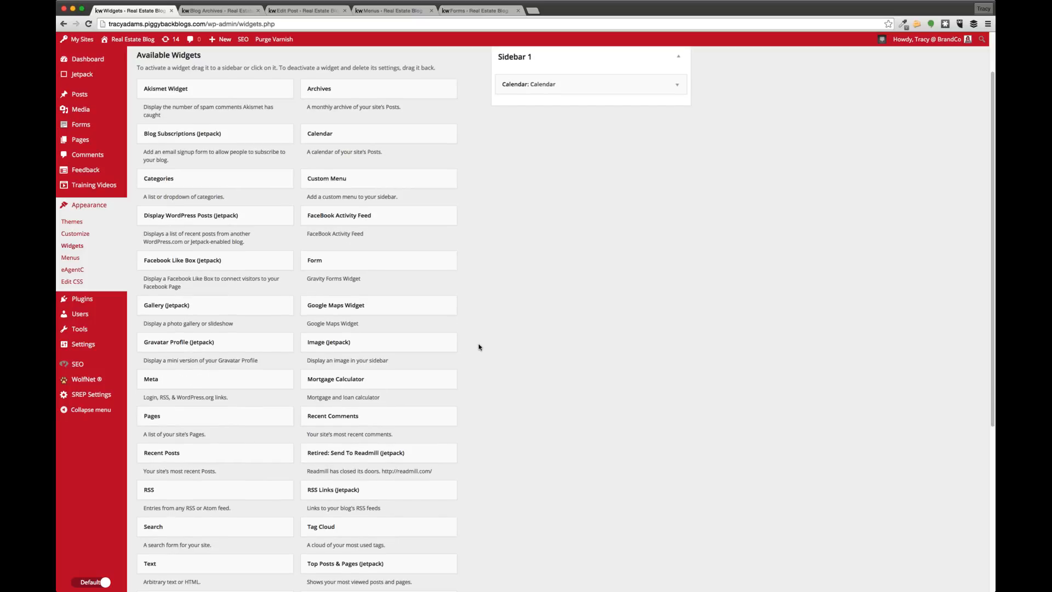
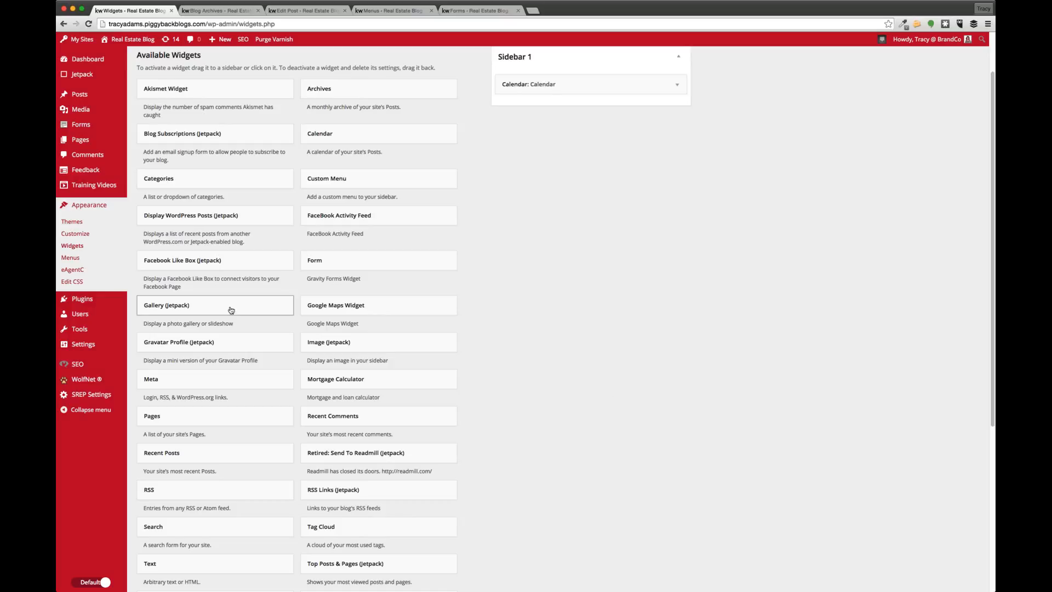
Add a Gallery (Jetpack) widget to Sidebar 1 and open its Choose Images window
left_click(198, 310)
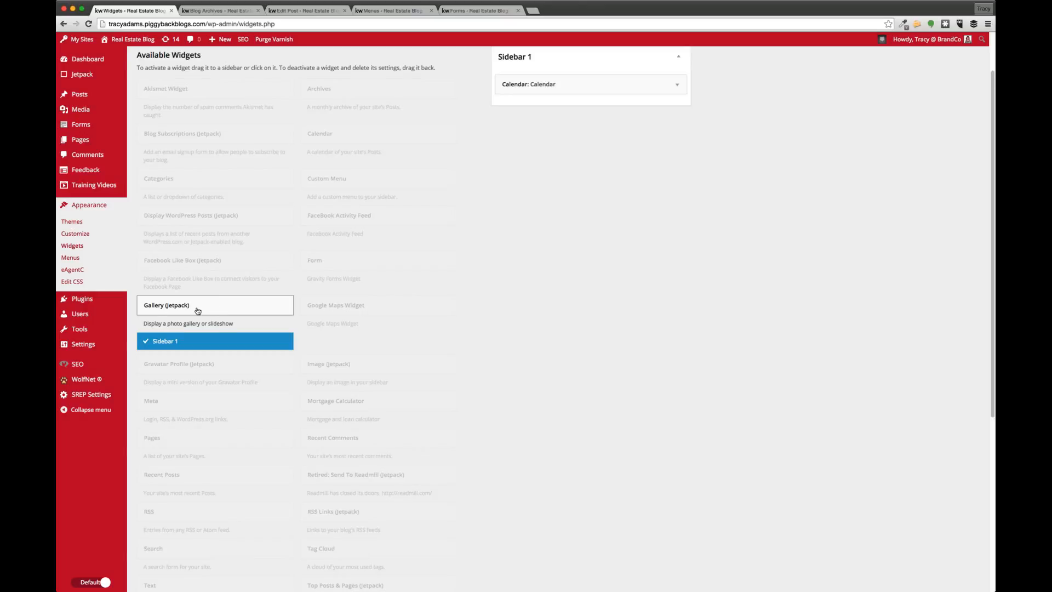
left_click(225, 360)
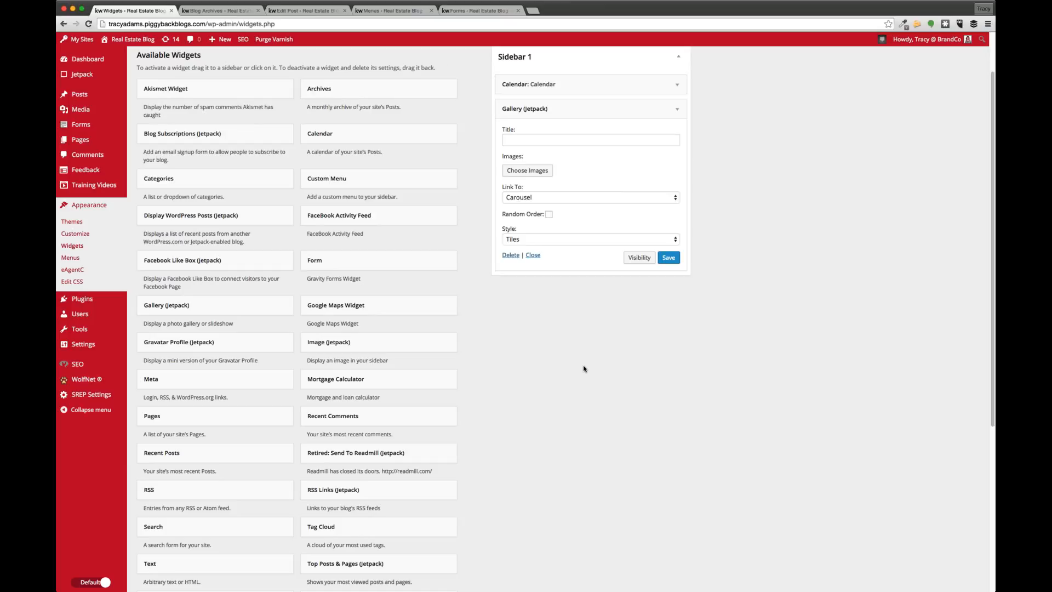
left_click(528, 233)
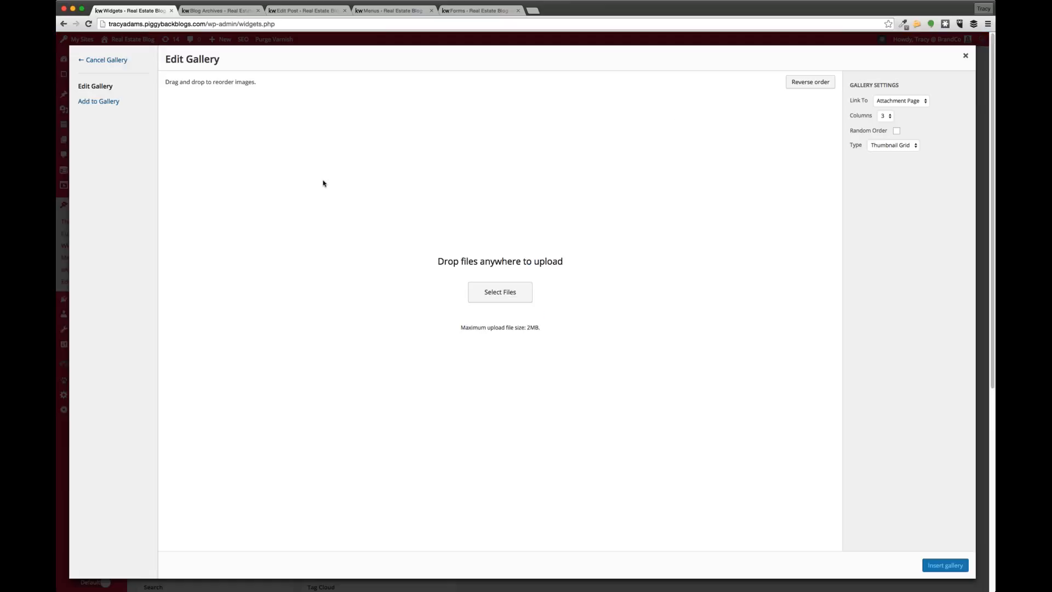
Select the pool, house, garden, deli and store front photos and insert them as the gallery
left_click(92, 104)
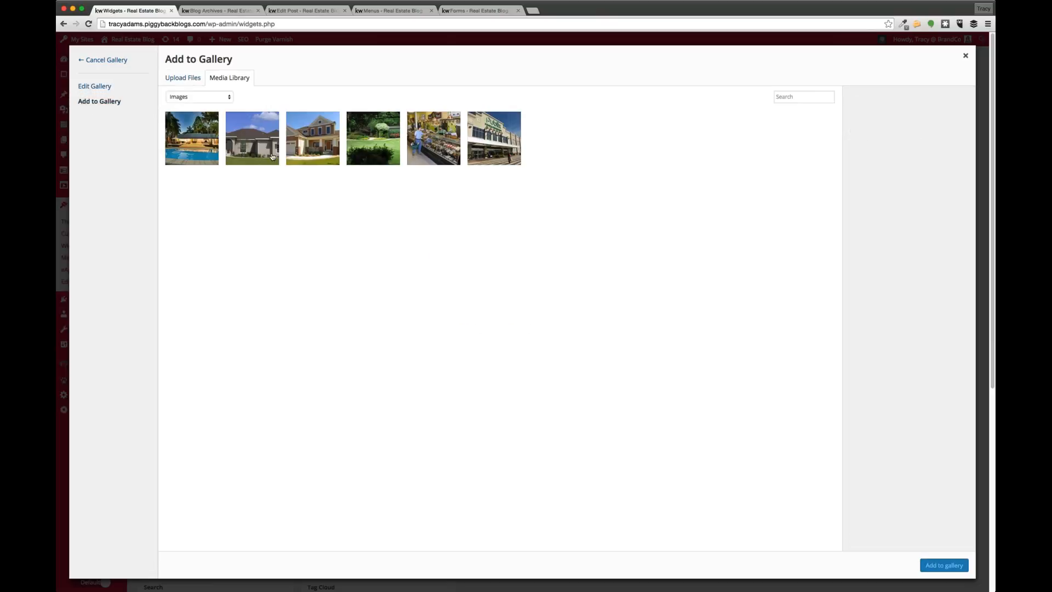
left_click(191, 138)
left_click(252, 138)
left_click(313, 138)
left_click(373, 138)
left_click(434, 138)
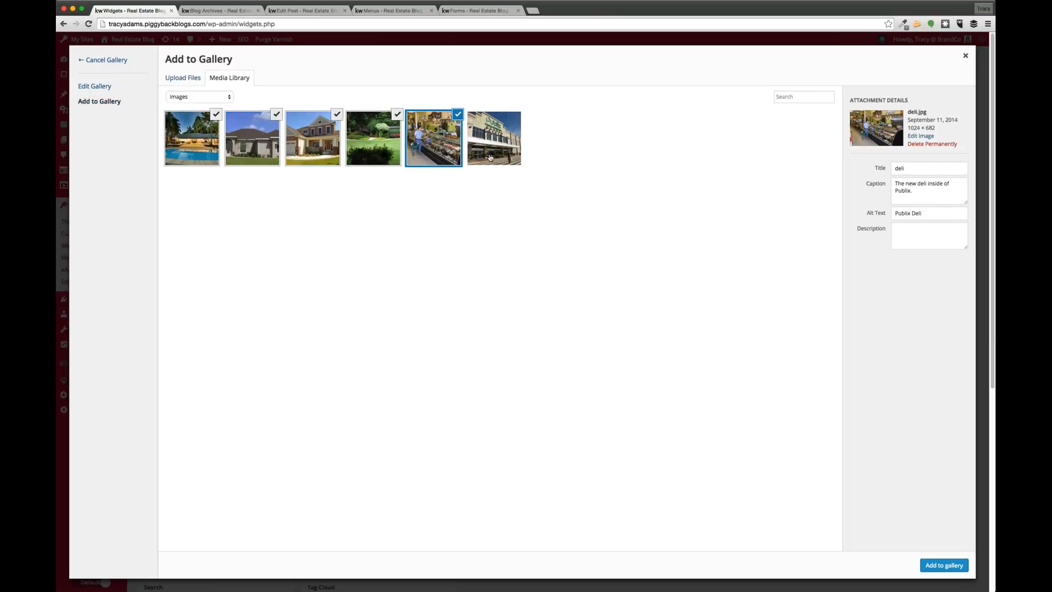
left_click(493, 138)
left_click(939, 567)
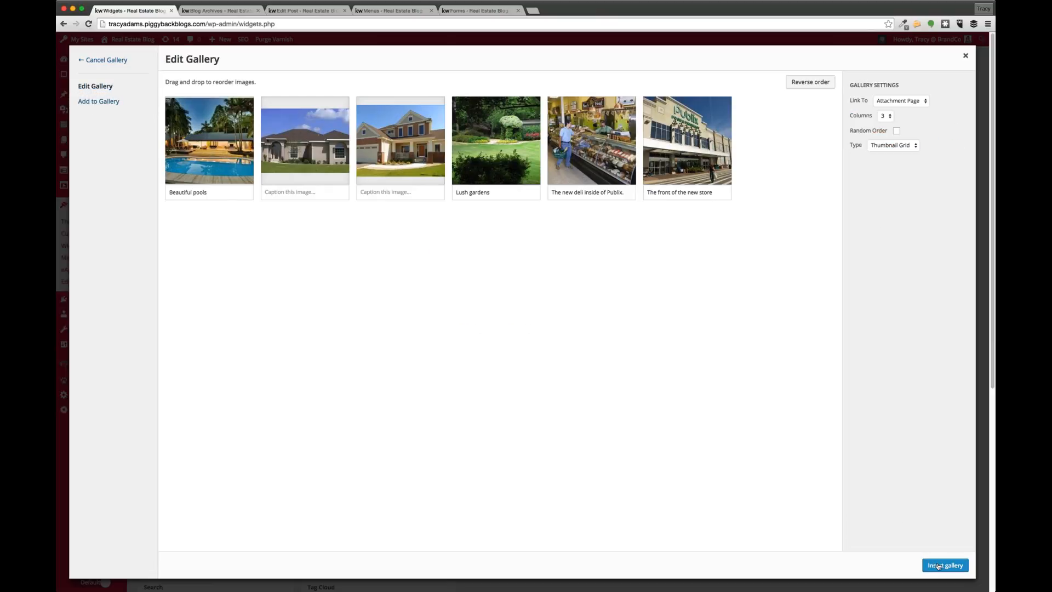
left_click(949, 567)
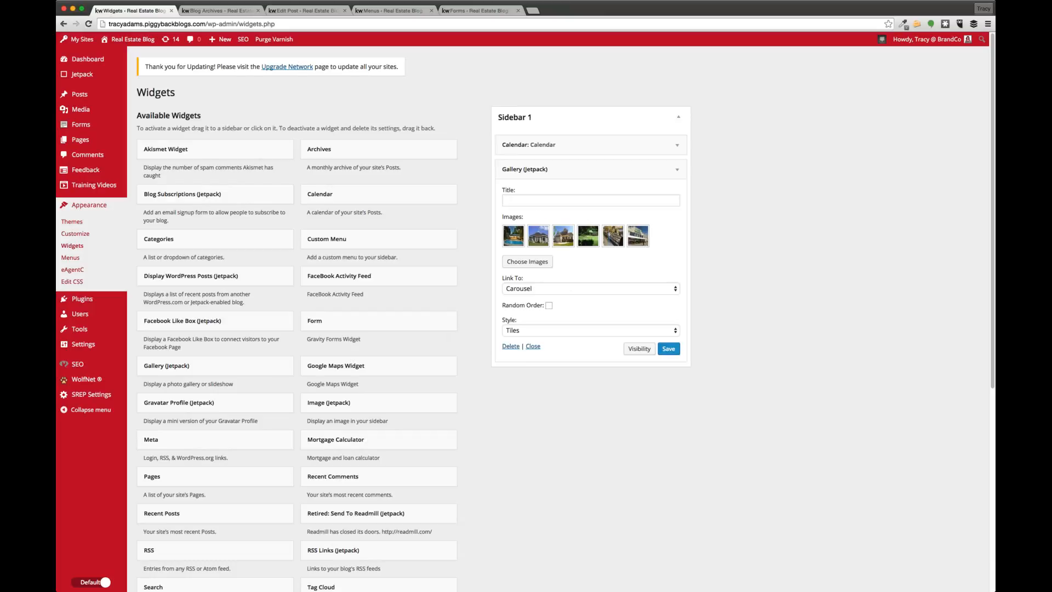
left_click(521, 200)
Title the widget 'Gallery', set Slideshow style, save, and reload the live blog archives
type("Gallery")
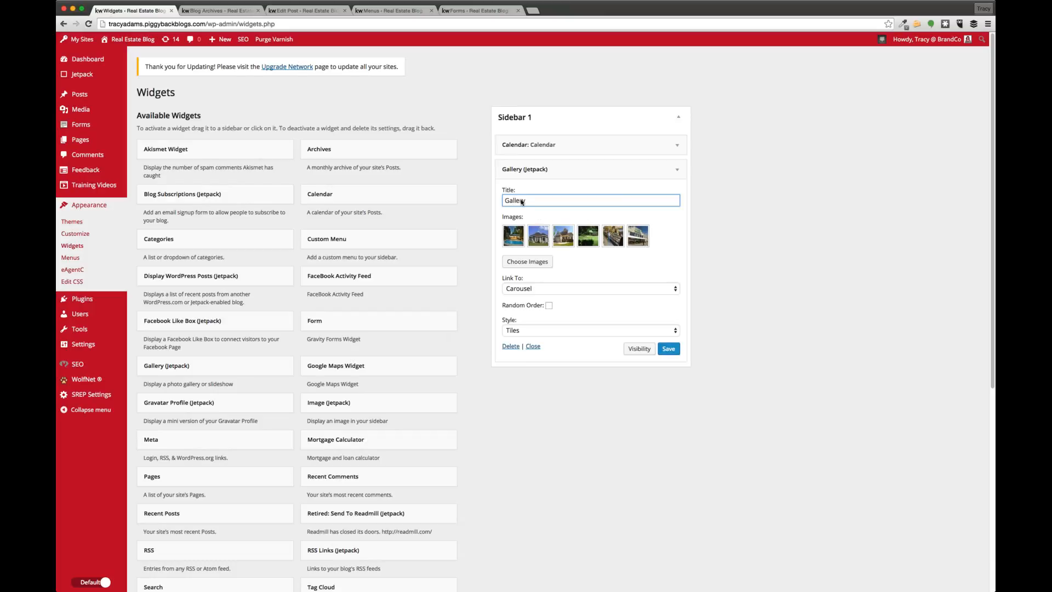
key("Tab")
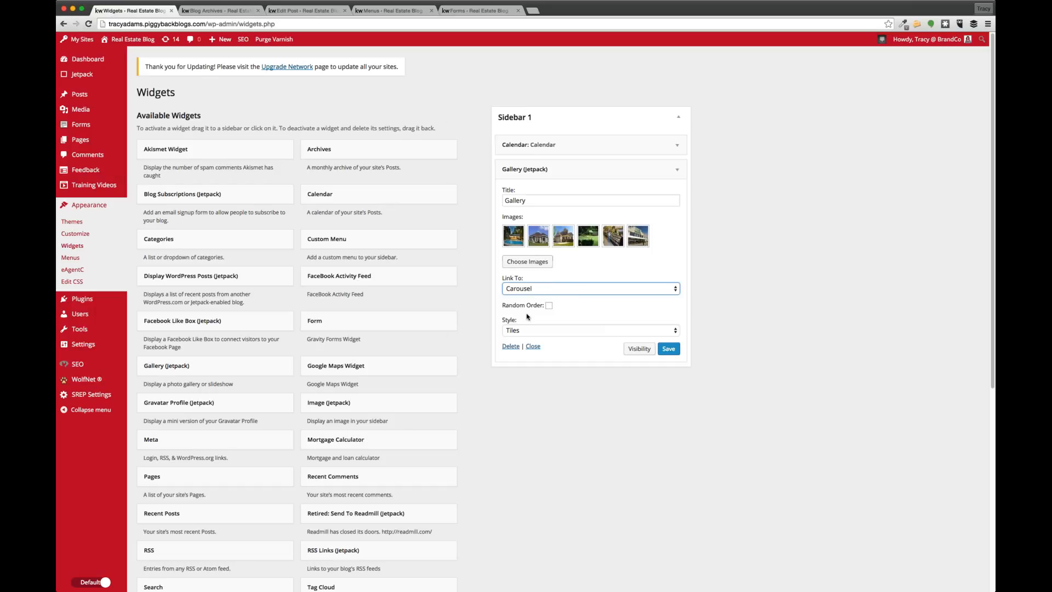
key("Tab")
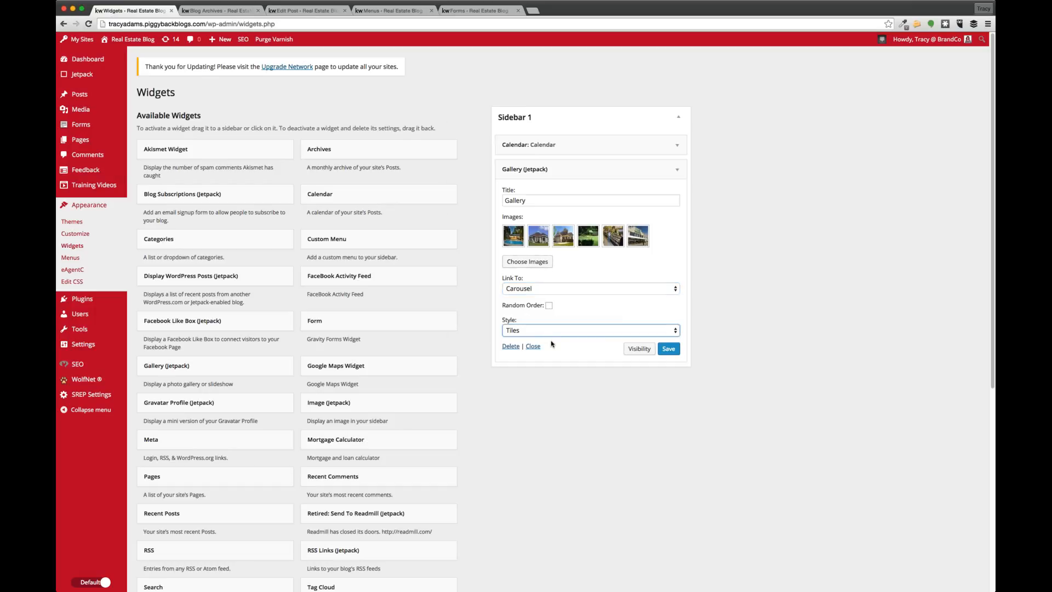
left_click(567, 360)
left_click(667, 351)
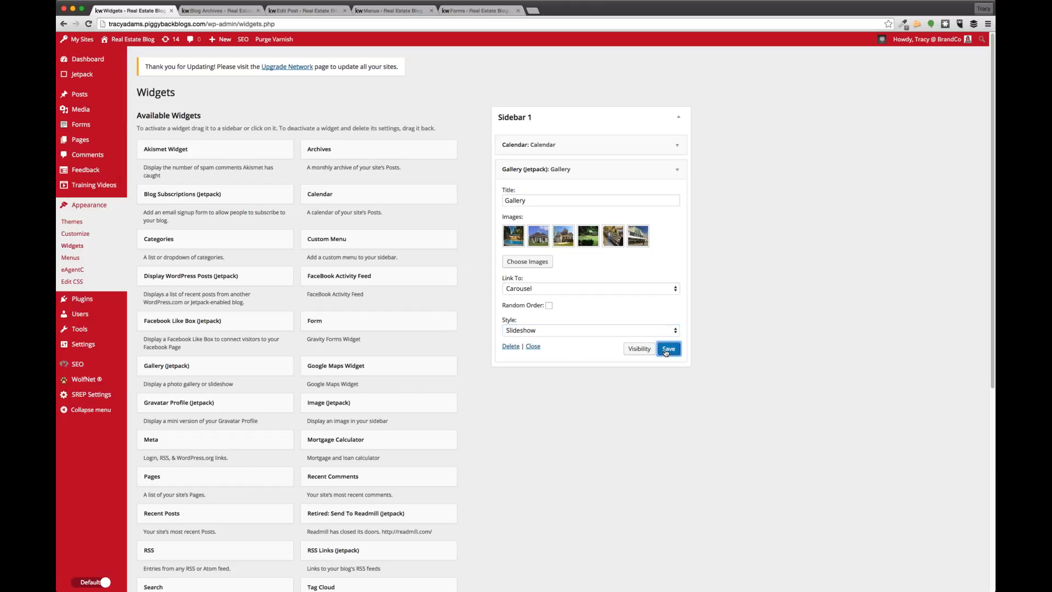
left_click(219, 10)
left_click(89, 25)
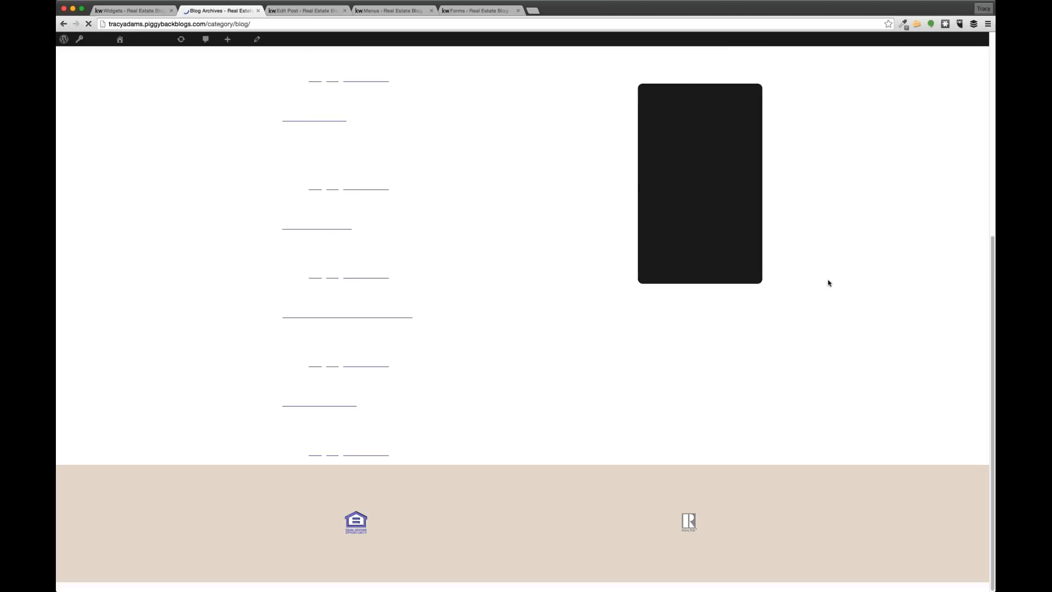
Check the Gallery slideshow below Calendar on the live blog, then return to Widgets
scroll(829, 283, "up", 7)
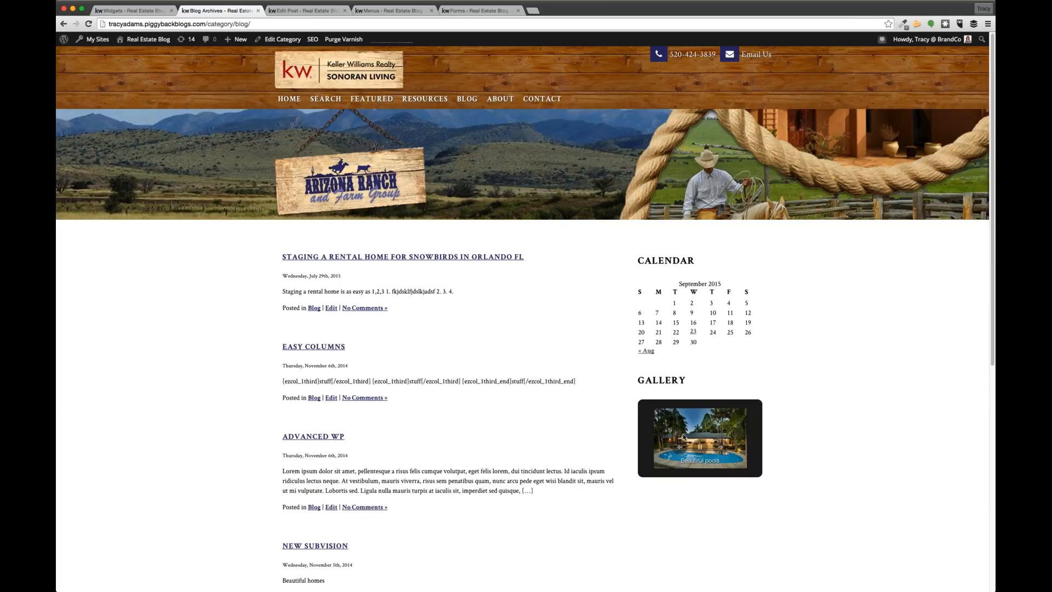
mouse_move(684, 438)
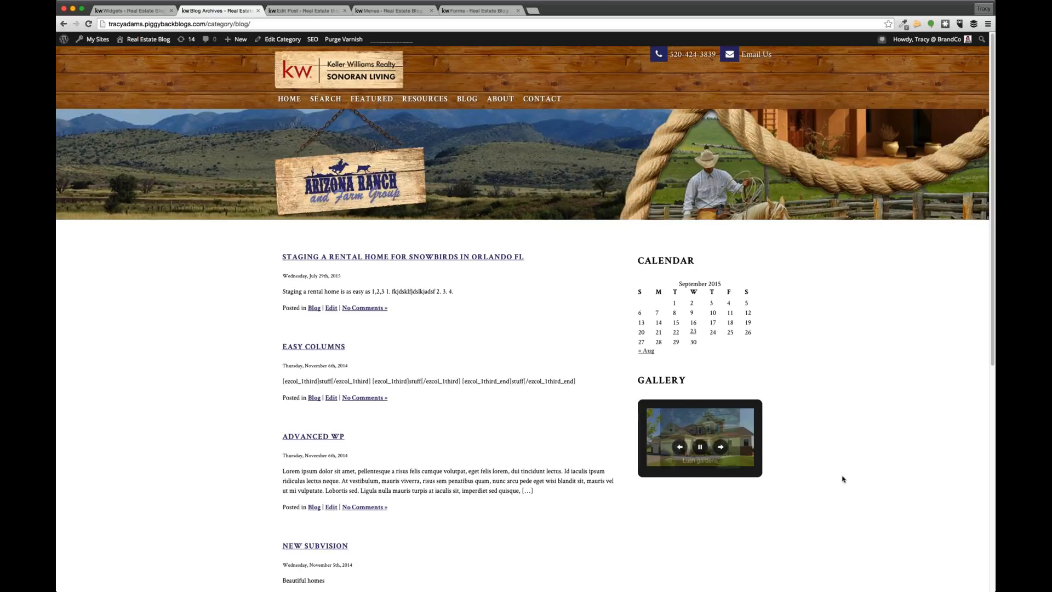
key("super+alt+Left")
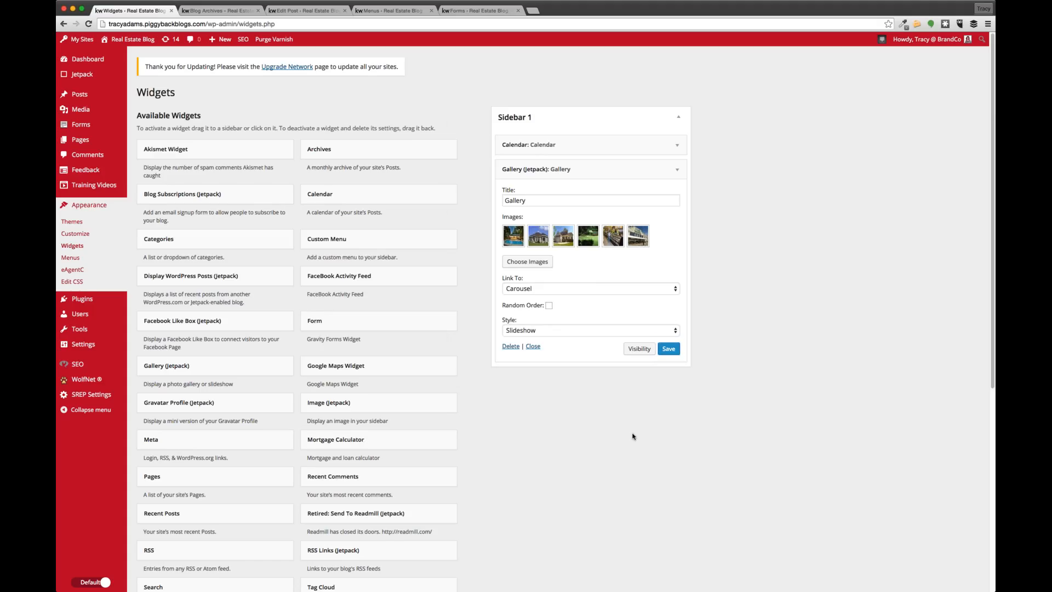
Collapse the Gallery widget and open WolfNet General Settings in a new tab
left_click(532, 347)
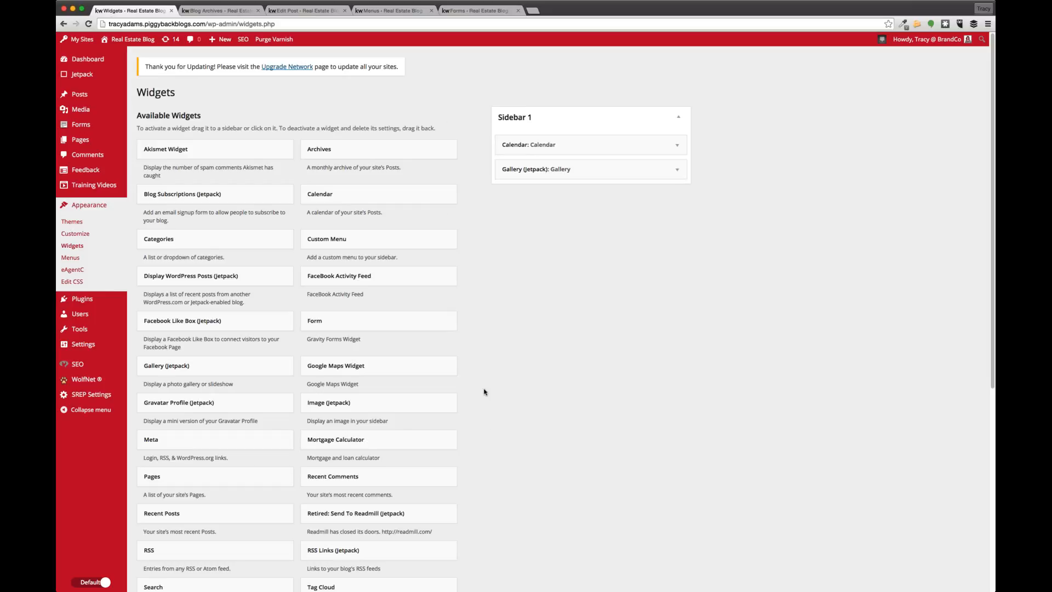
scroll(500, 387, "down", 3)
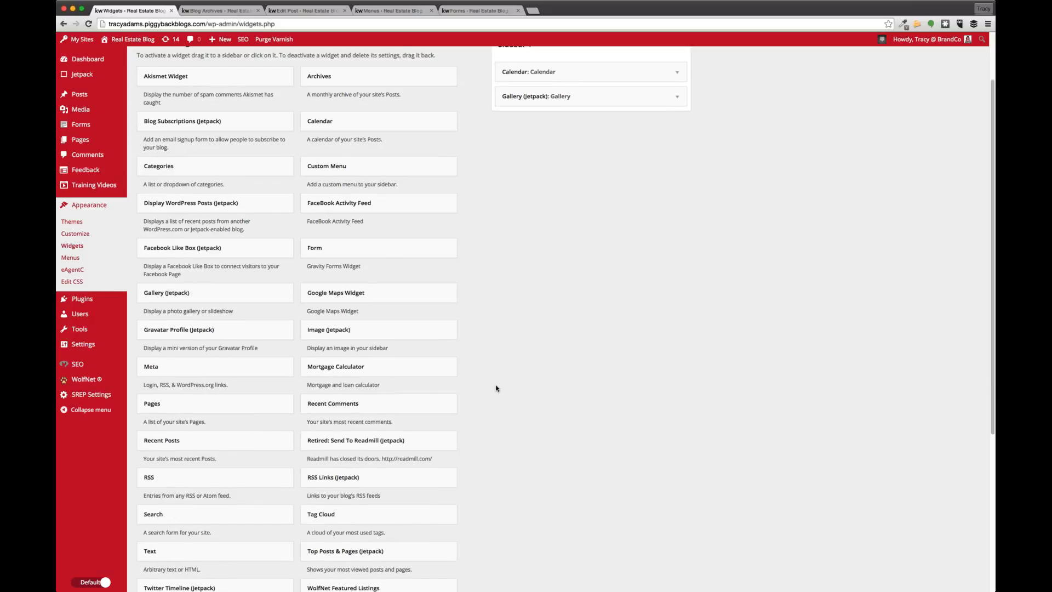
scroll(496, 390, "down", 8)
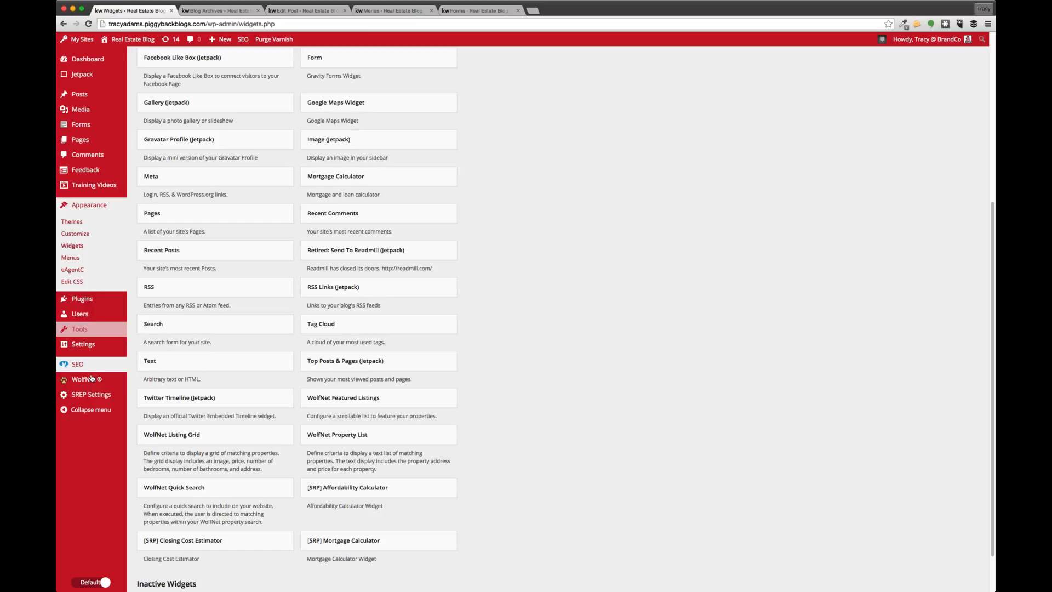
mouse_move(125, 382)
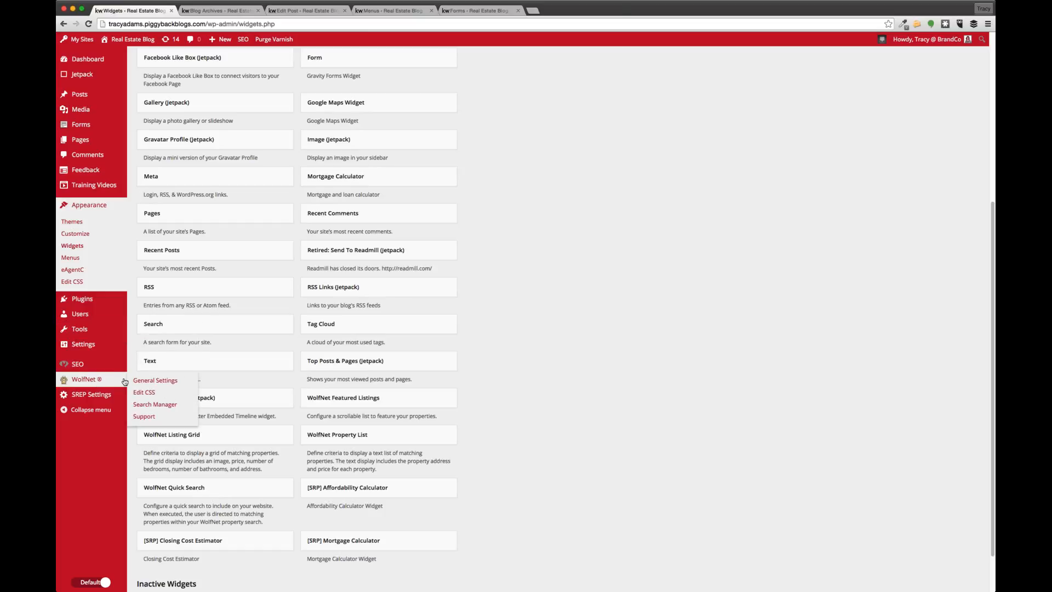
left_click(144, 380, "super")
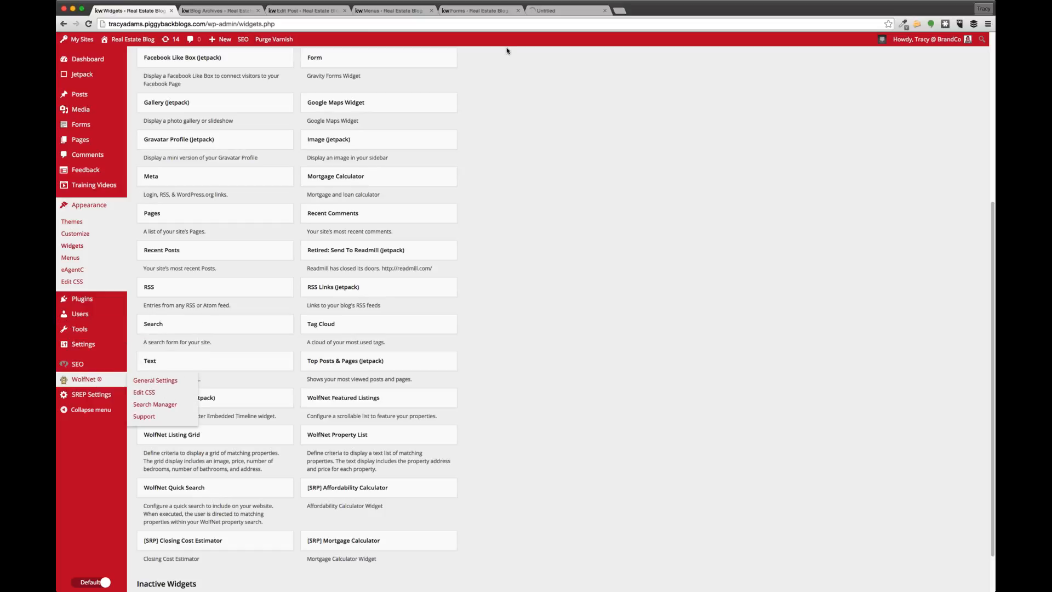
left_click(530, 12)
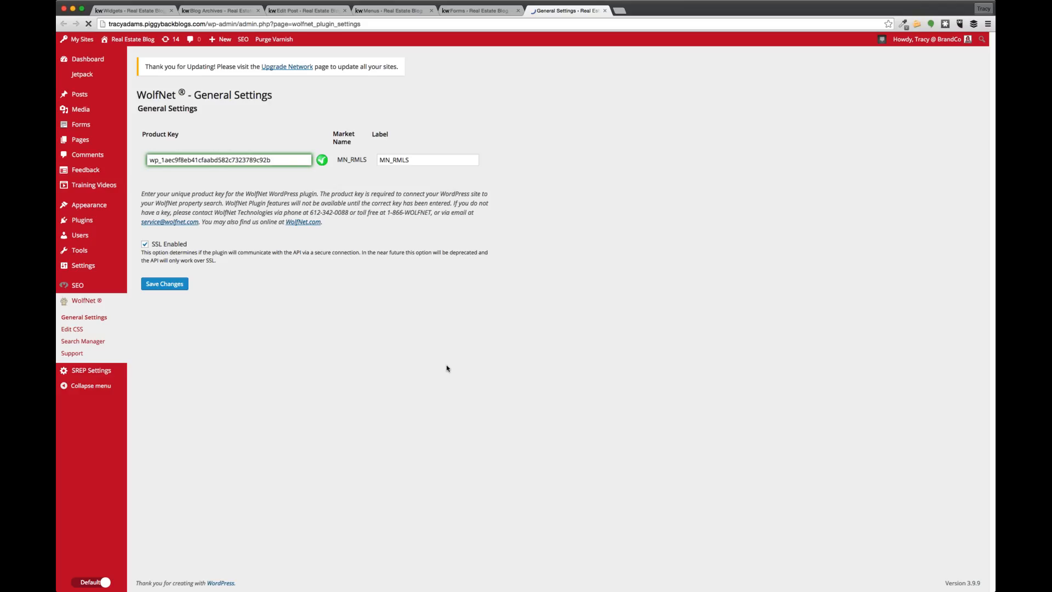
Confirm the product key is entered for market MN_RMLS, then close the WolfNet settings tab
left_click_drag(326, 166, 314, 161)
left_click(321, 160)
left_click(604, 11)
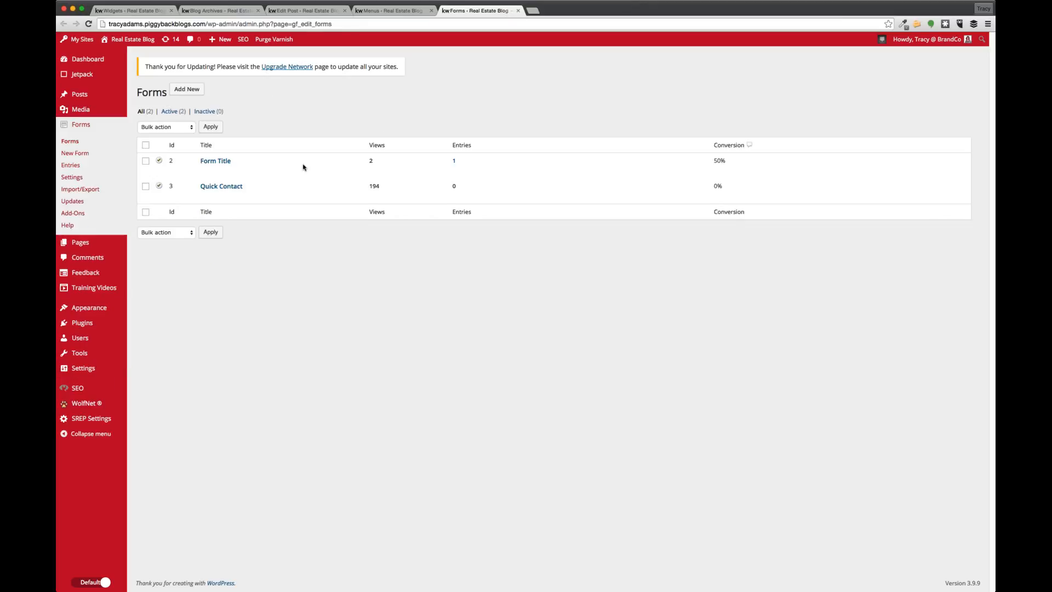
Add the WolfNet Featured Listings, Listing Grid, Property List and Quick Search widgets to Sidebar 1
left_click(130, 11)
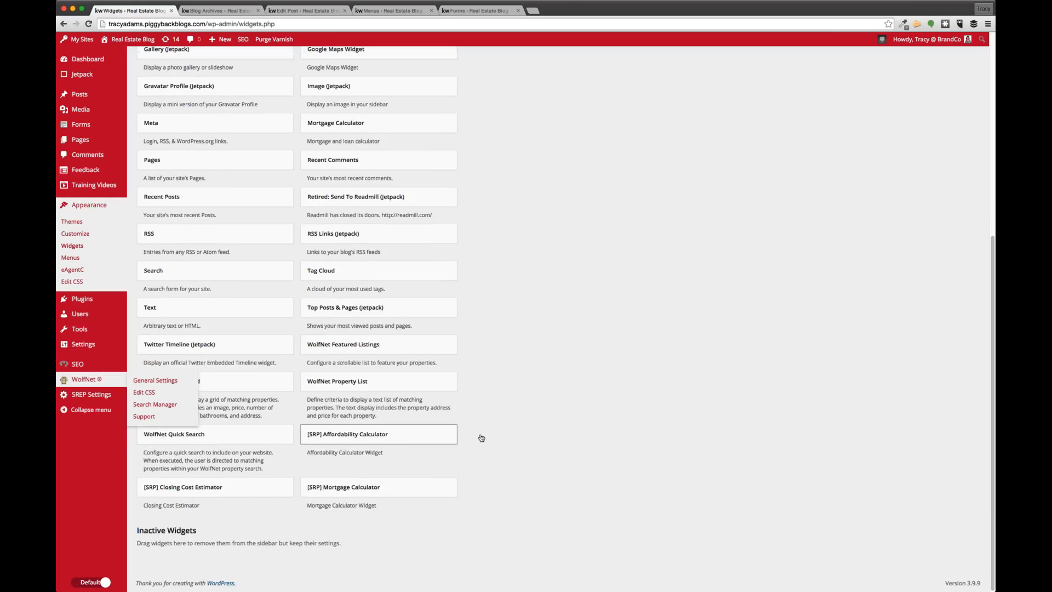
scroll(376, 351, "down", 1)
left_click(376, 349)
left_click(398, 405)
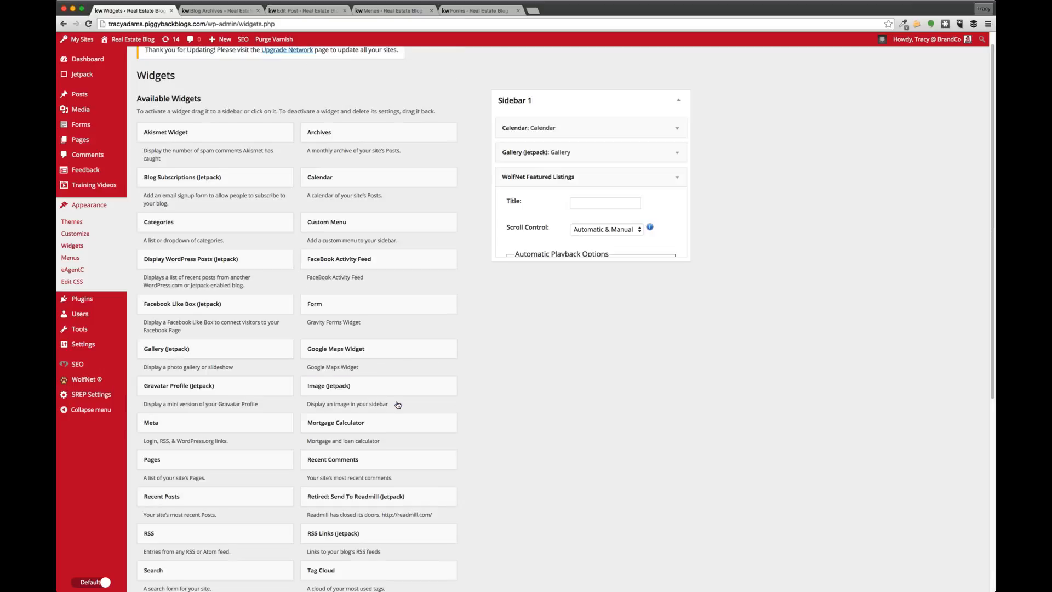
scroll(405, 394, "down", 5)
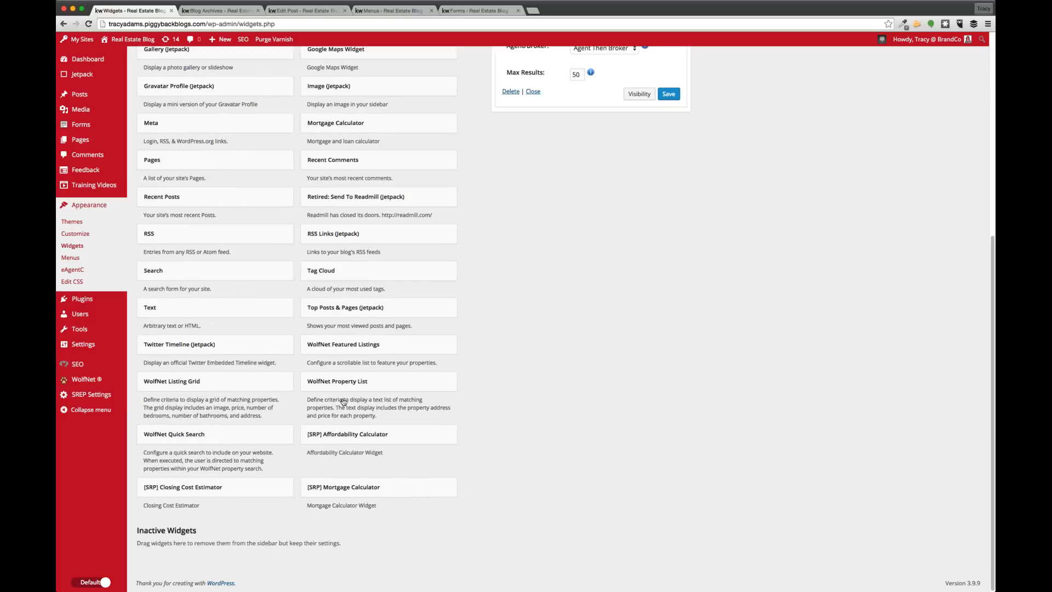
left_click(222, 382)
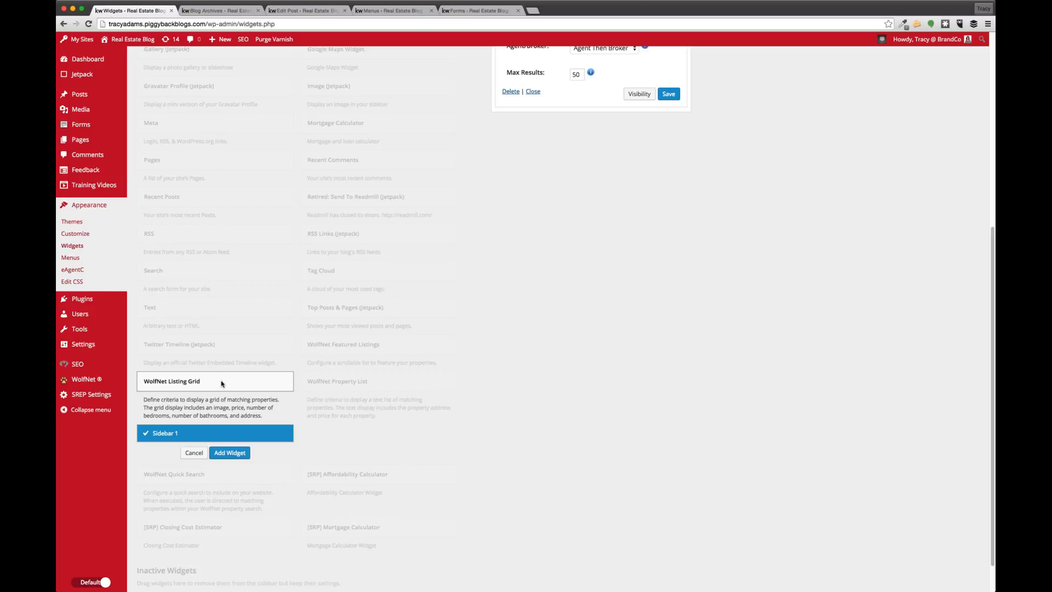
key("Return")
left_click(381, 390)
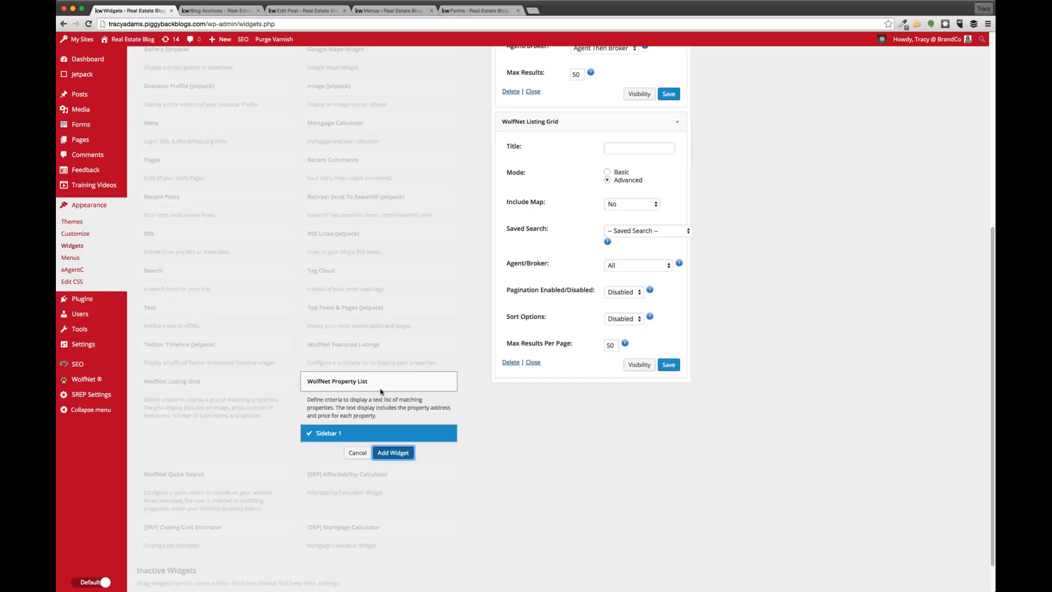
key("Return")
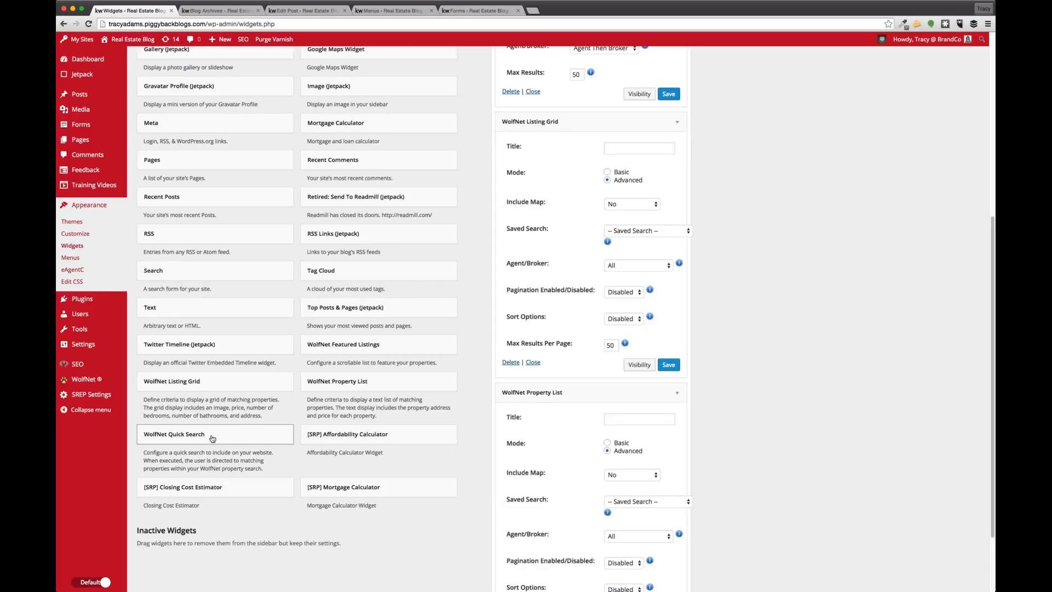
left_click(212, 438)
left_click(230, 507)
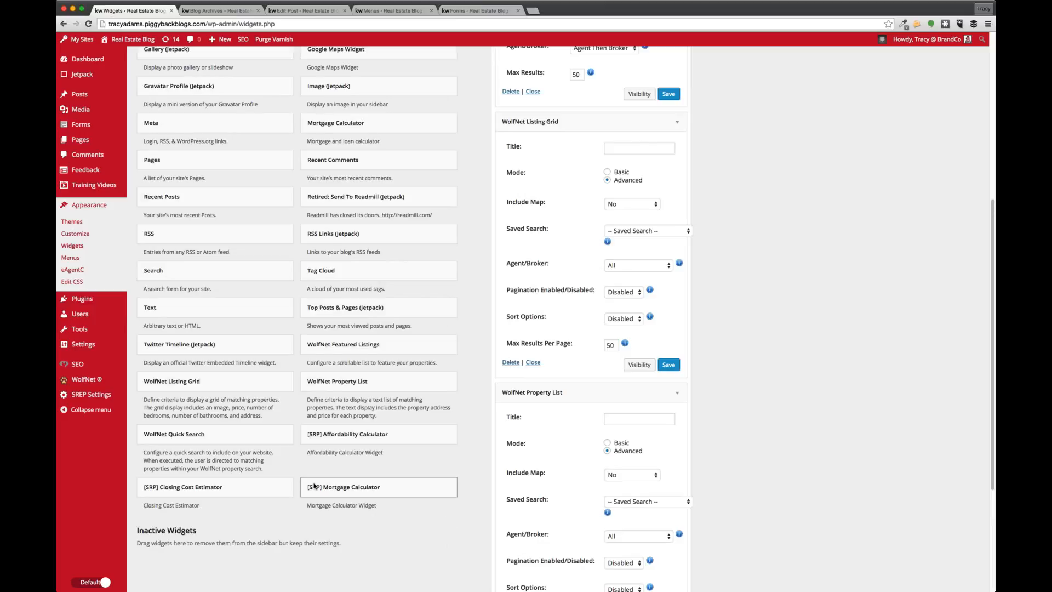
Expand the Gallery (Jetpack) widget's settings and delete it
scroll(303, 456, "up", 3)
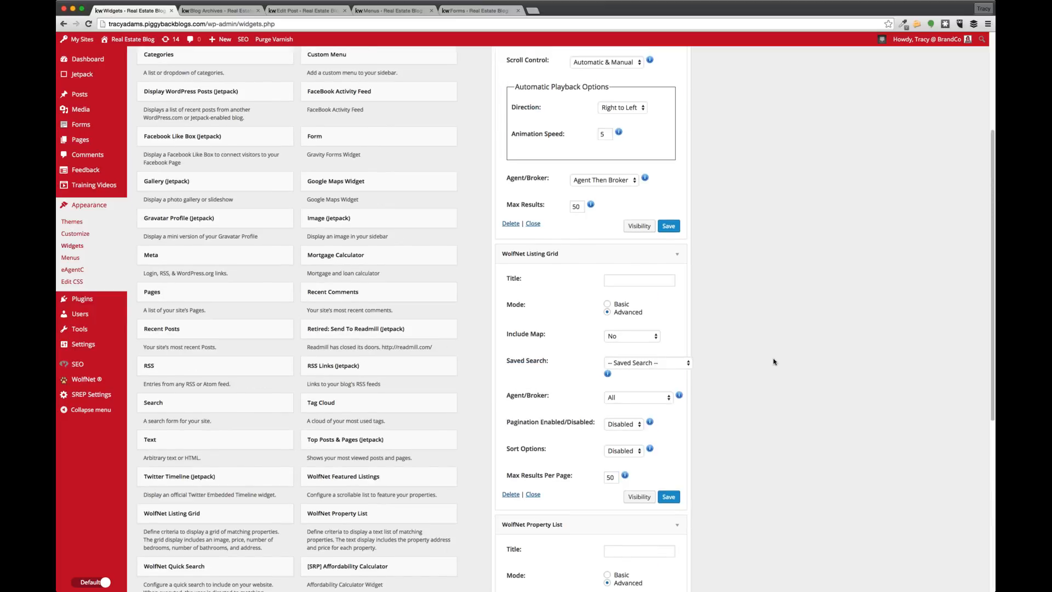
scroll(746, 286, "up", 4)
left_click(548, 169)
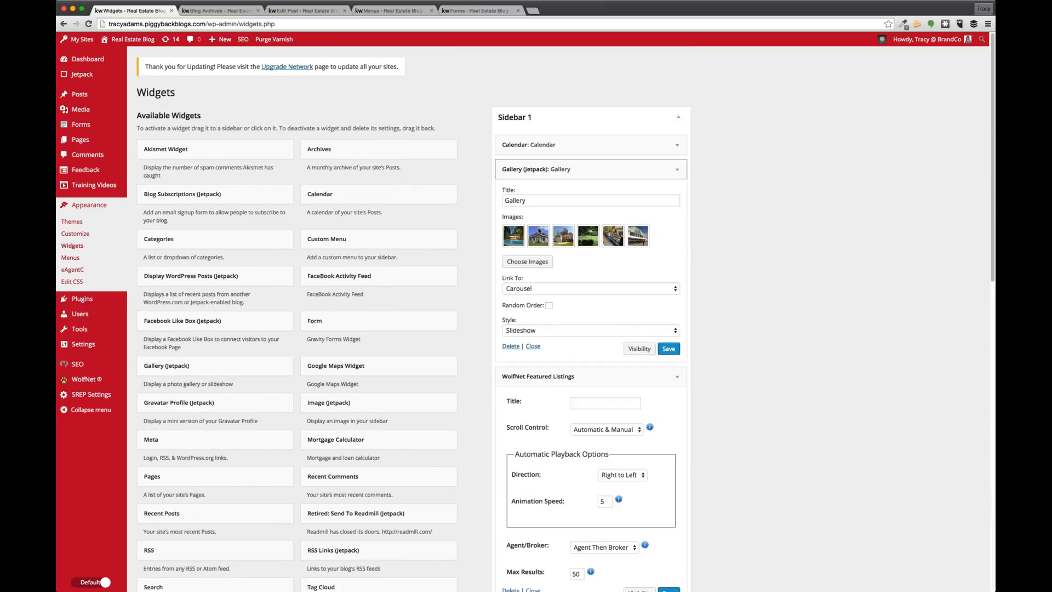
left_click(511, 347)
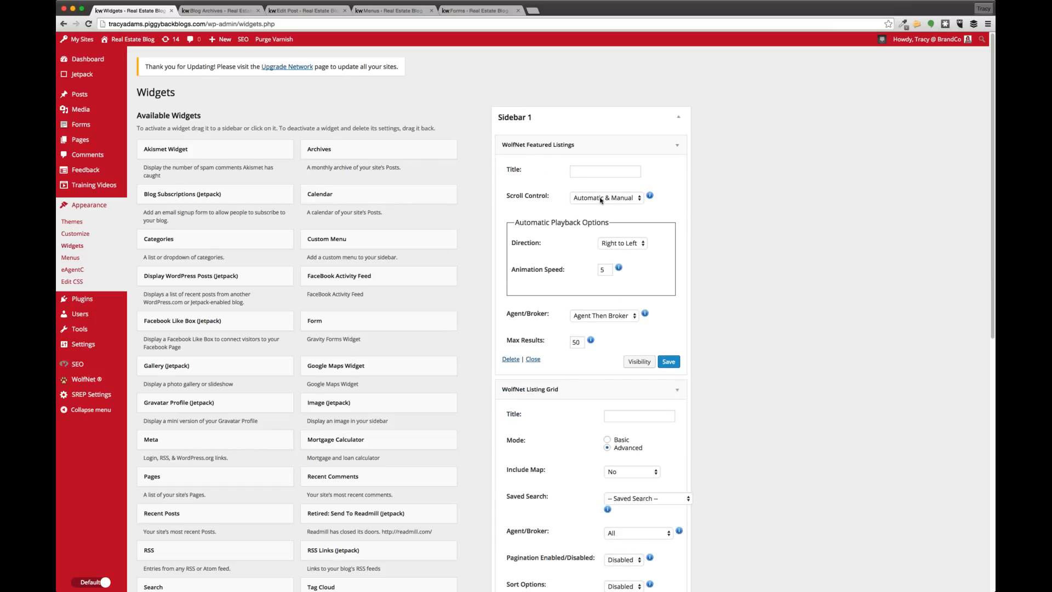
Enter 'Featured Listings' as the WolfNet widget title, adjust its options, save, and collapse it
left_click(578, 171)
type("Featured L")
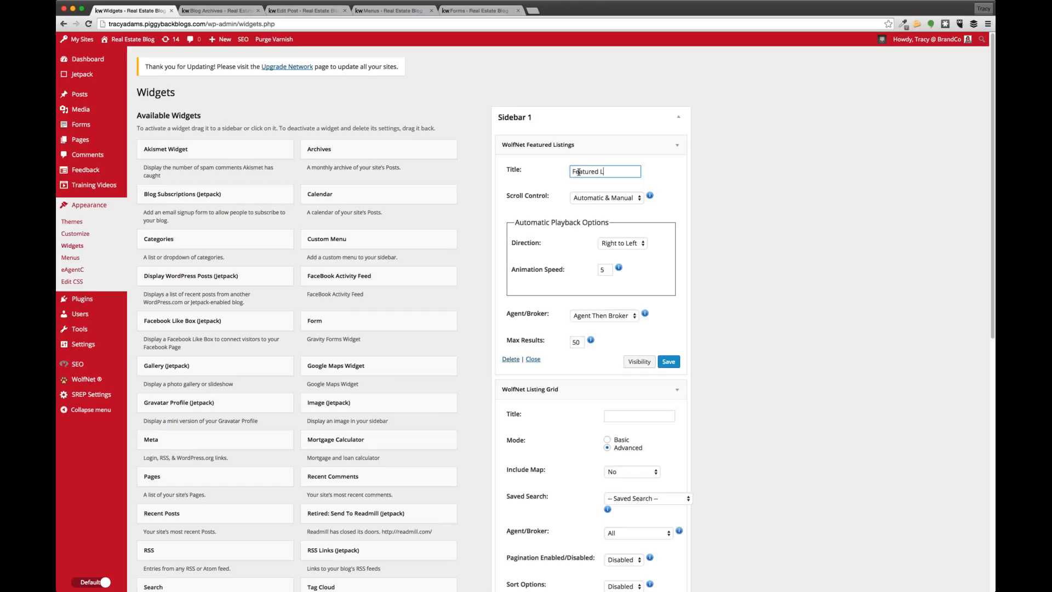
type("istings")
key("Tab")
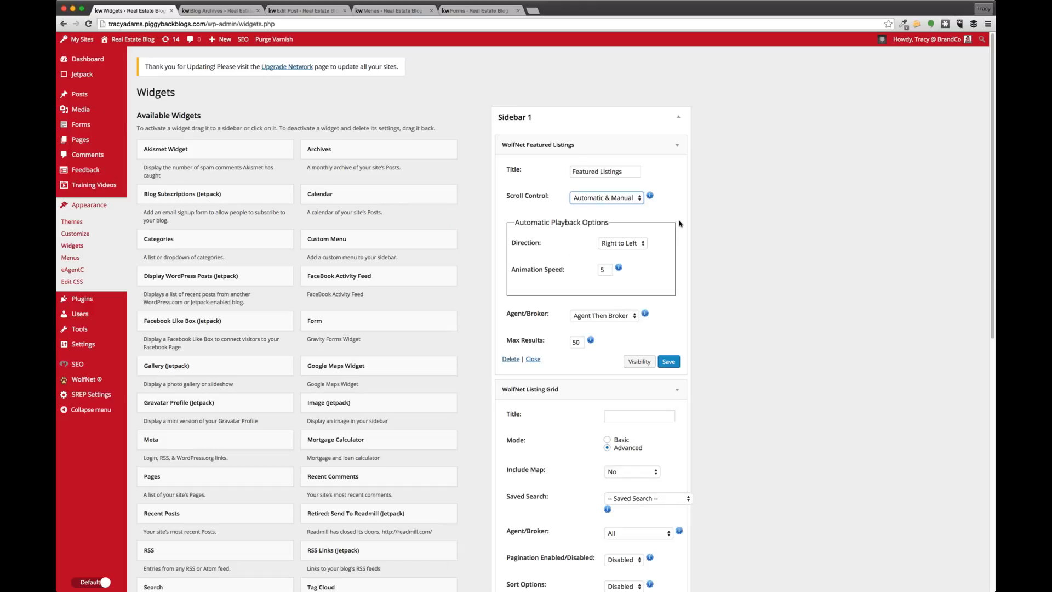
left_click(610, 273)
left_click(677, 319)
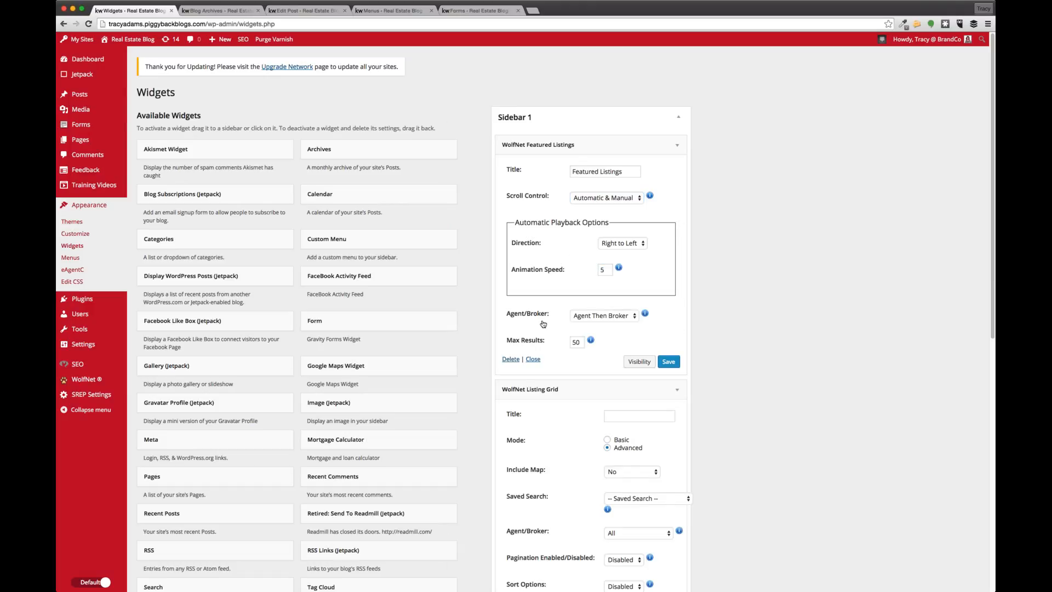
left_click(608, 319)
left_click(669, 362)
left_click(533, 359)
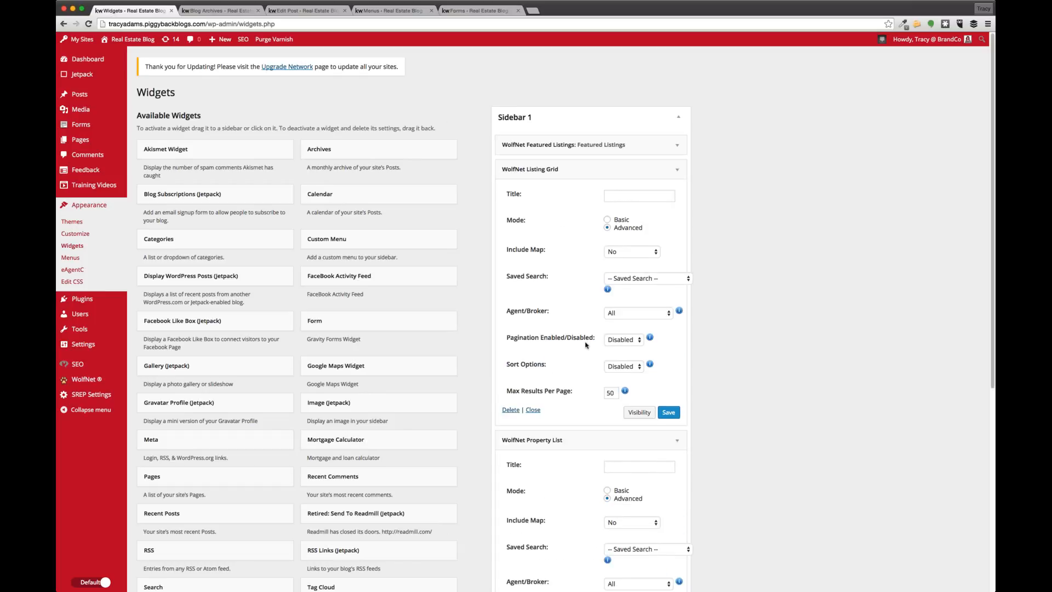
Configure Listing Grid: title 'Listing Grid', Homes in Allen TX search, map above listings, 5 results; save
left_click(607, 197)
type("Listing Grid")
left_click_drag(655, 235, 743, 247)
left_click(742, 248)
left_click(616, 279)
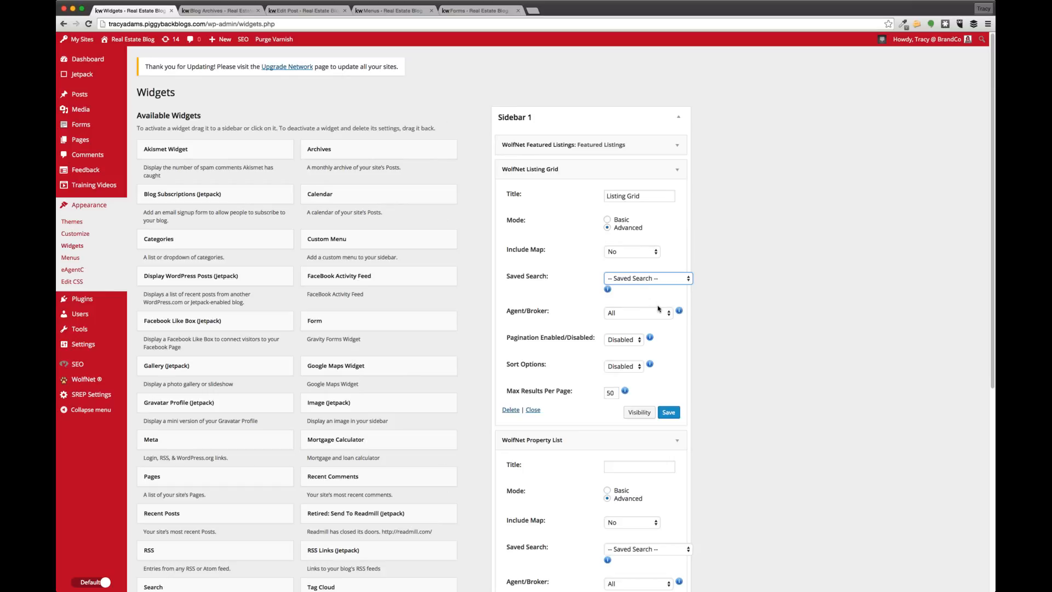
left_click(649, 285)
left_click(626, 254)
left_click(582, 272)
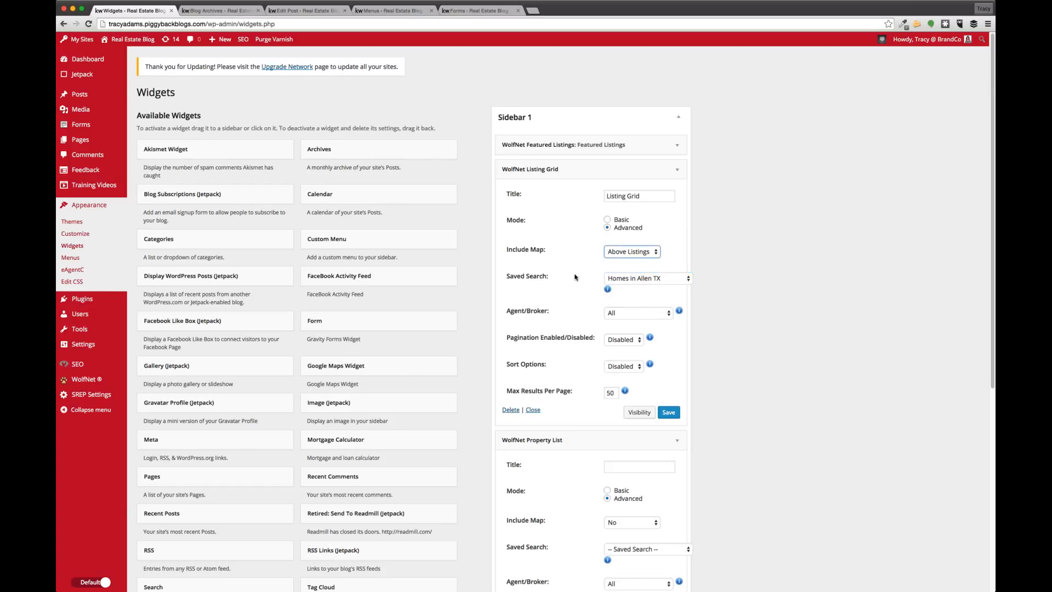
double_click(608, 394)
type("5")
left_click(669, 409)
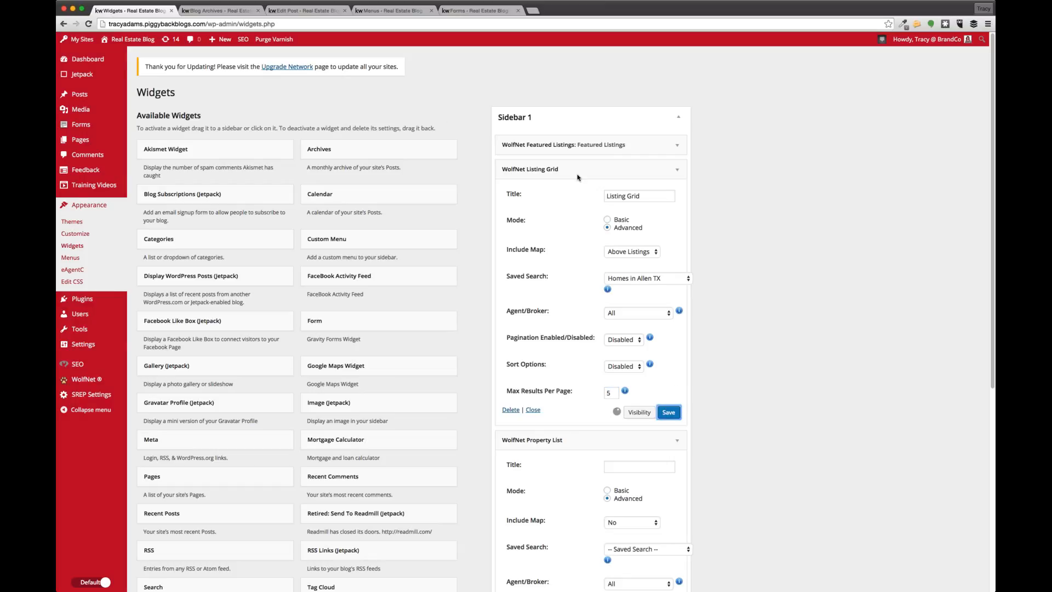
left_click(609, 169)
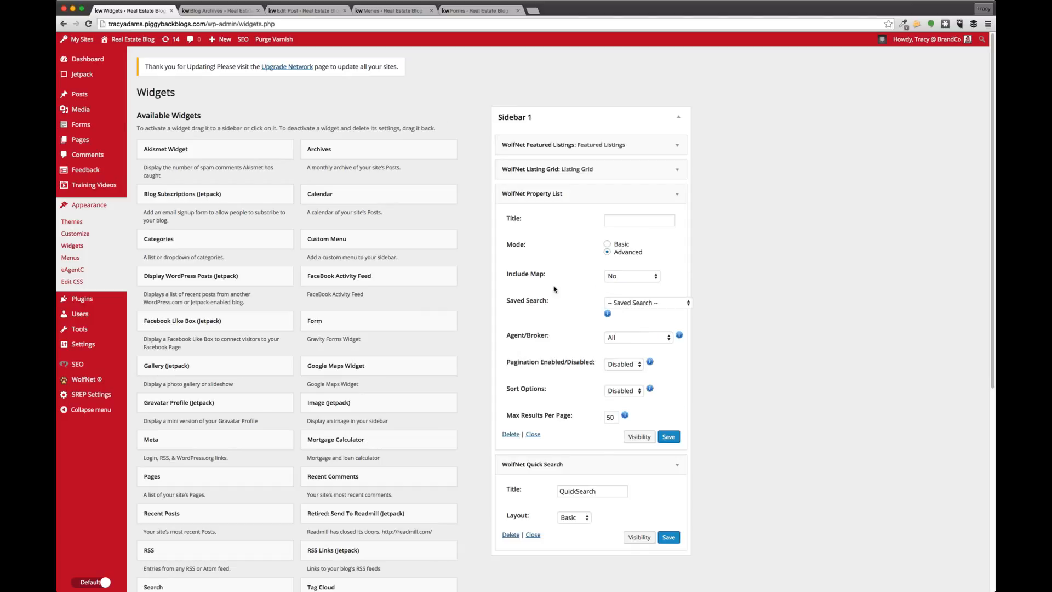
Title the widget 'Property List', set 5 max results per page, and place the map below listings
left_click(614, 223)
type("Property List")
left_click(679, 264)
double_click(611, 417)
type("5")
left_click(625, 281)
left_click(669, 321)
Save the Property List widget, then retitle the Quick Search widget 'QuickSearch - Basic' and save it
left_click(670, 437)
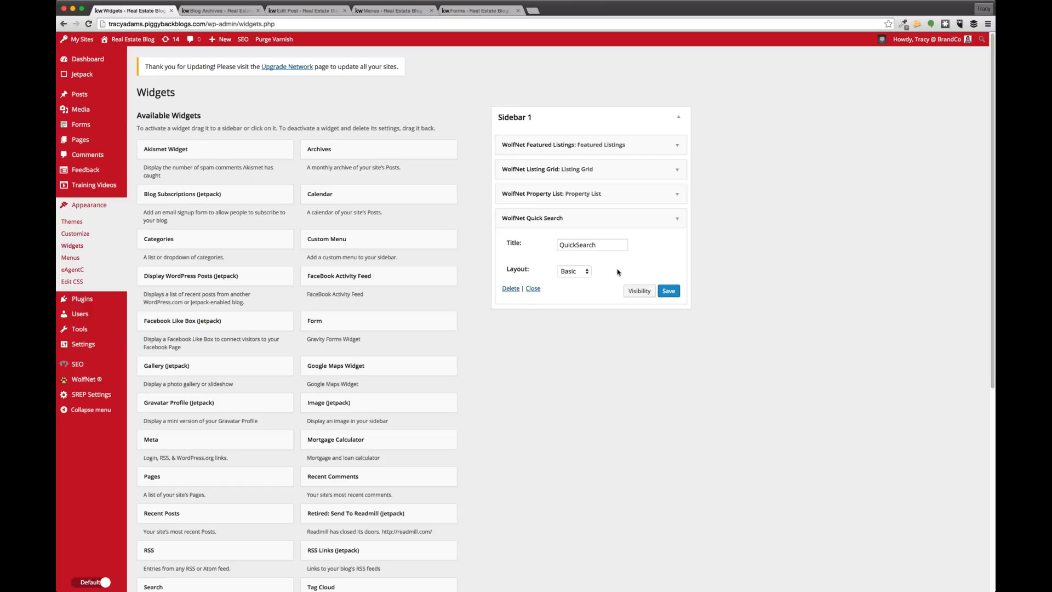
left_click(574, 272)
left_click(594, 245)
type("- Basic")
left_click(669, 290)
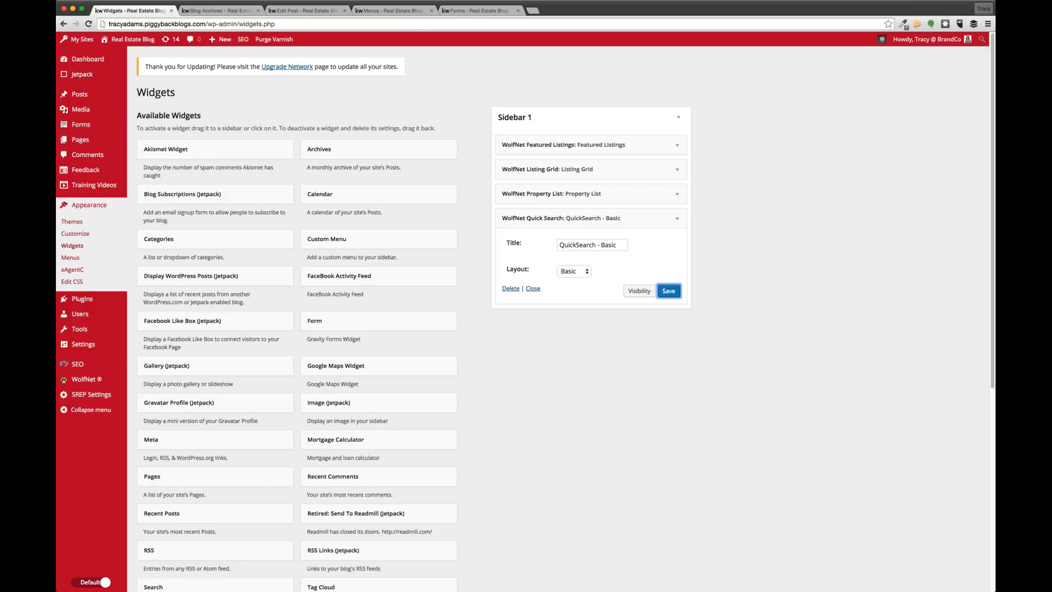
Add a second WolfNet Quick Search titled 'QuickSearch-Legacy' with Legacy layout, save, and reload the blog archive
scroll(540, 485, "down", 5)
scroll(495, 495, "down", 2)
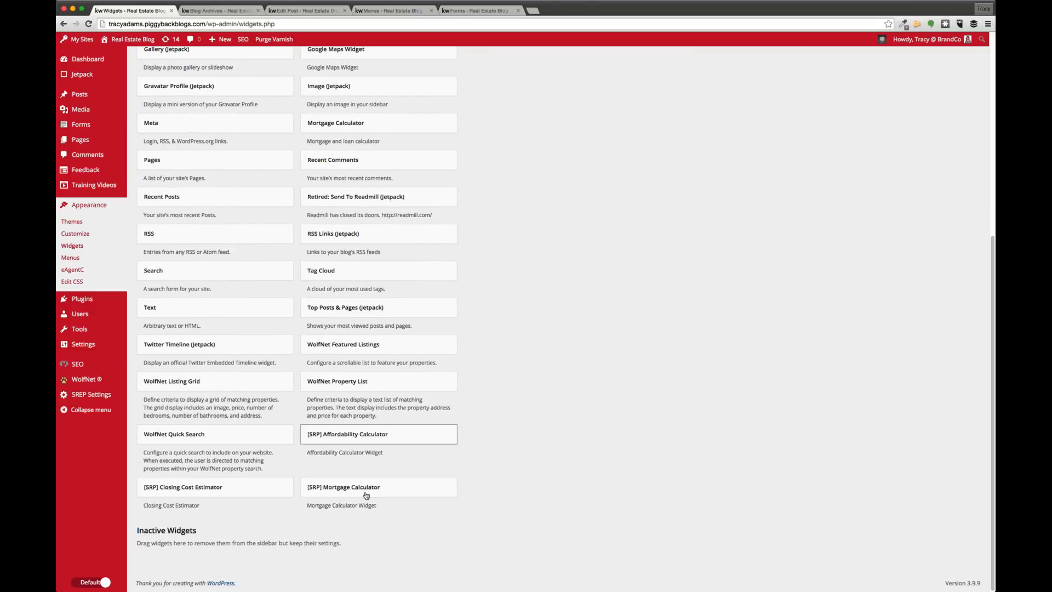
left_click(206, 434)
left_click(229, 506)
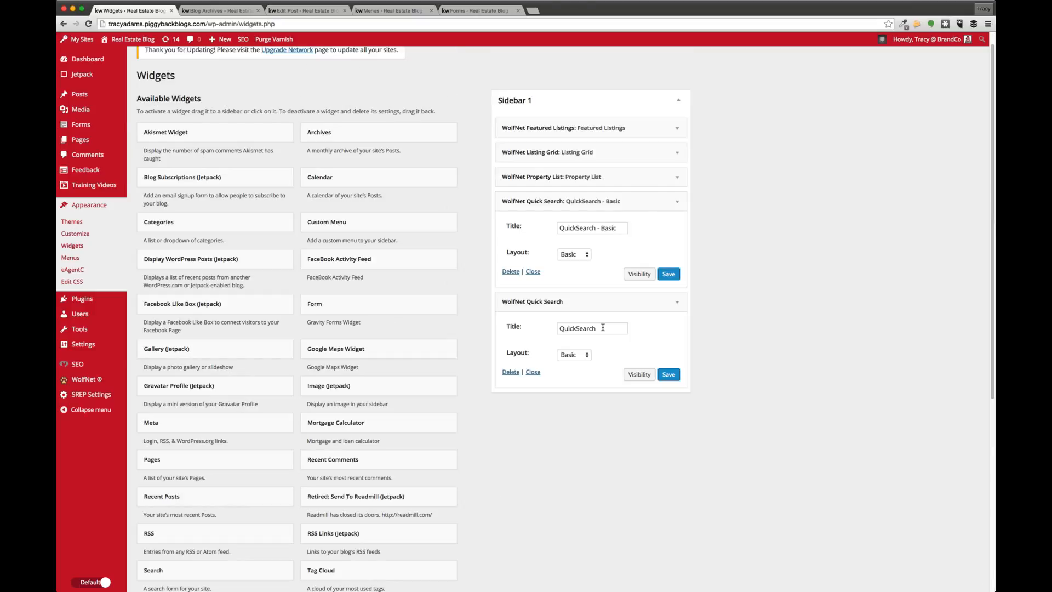
left_click(603, 328)
type("-Legacy")
left_click(575, 357)
left_click(585, 366)
left_click(668, 374)
left_click(670, 275)
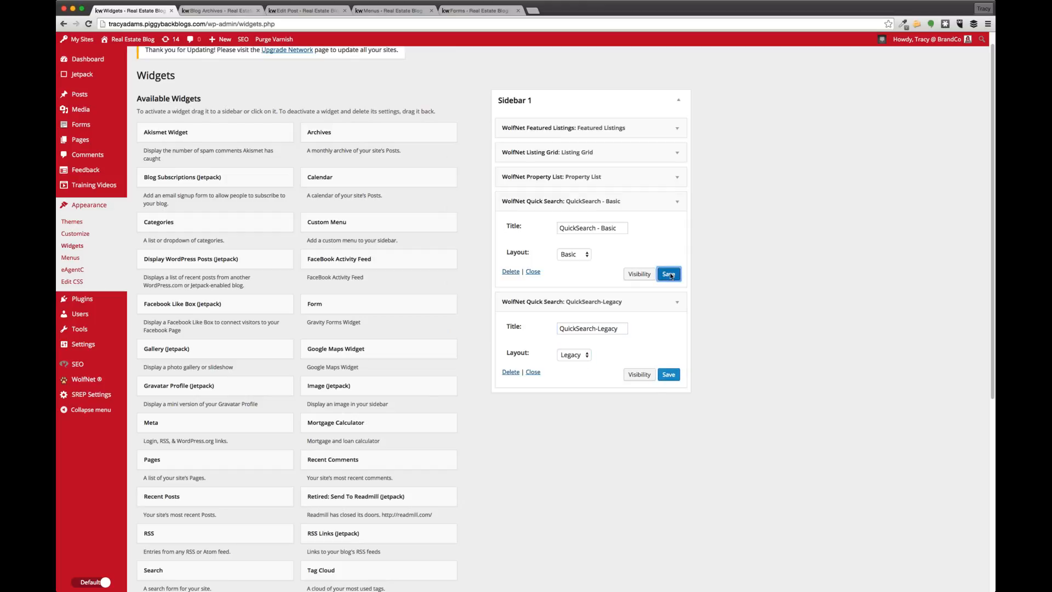
left_click(219, 11)
key("super+r")
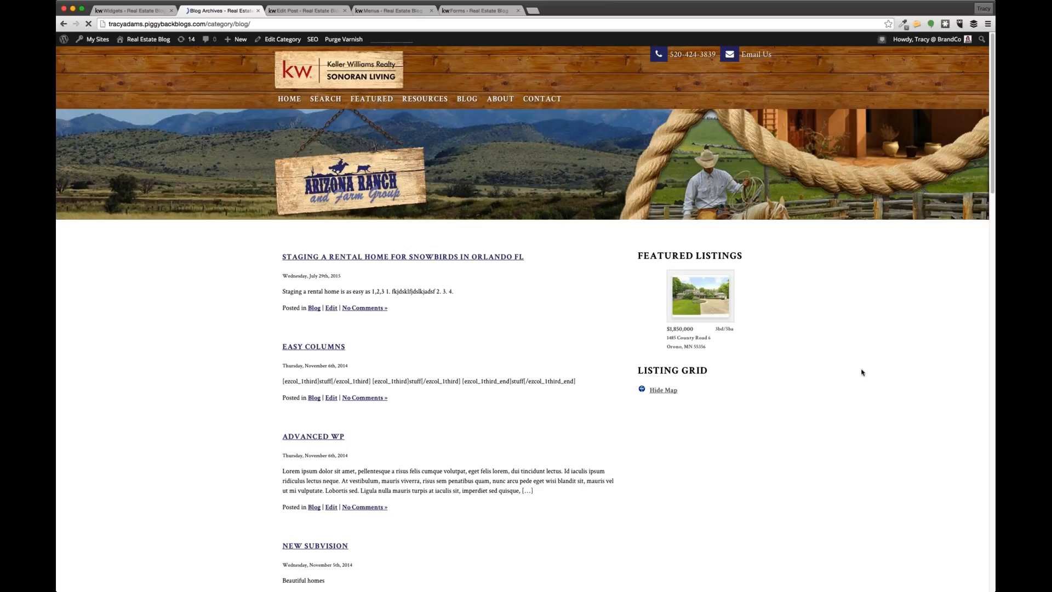
scroll(865, 371, "down", 1)
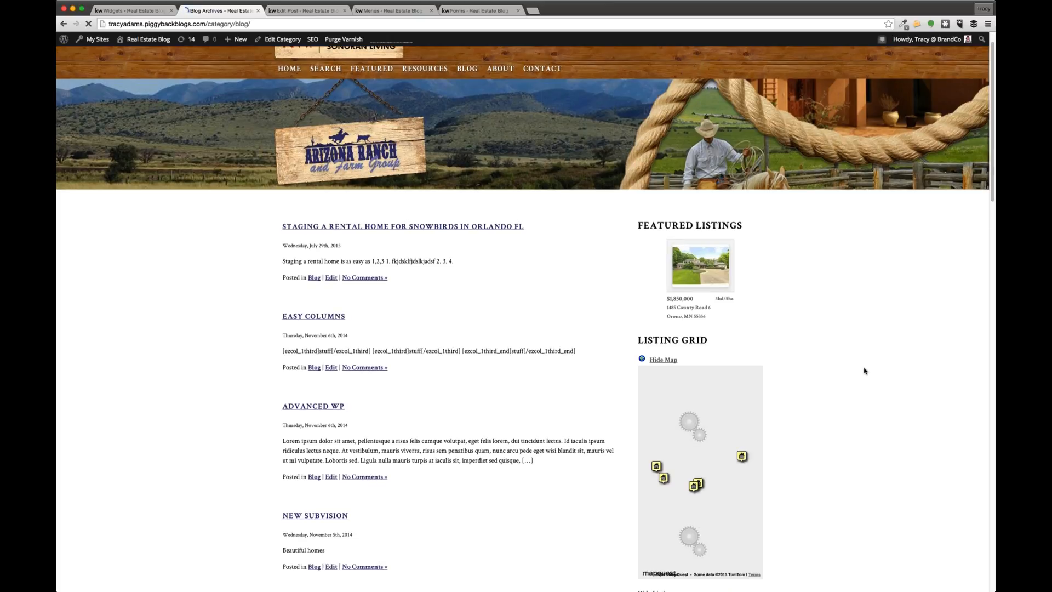
scroll(865, 371, "down", 3)
scroll(864, 372, "down", 5)
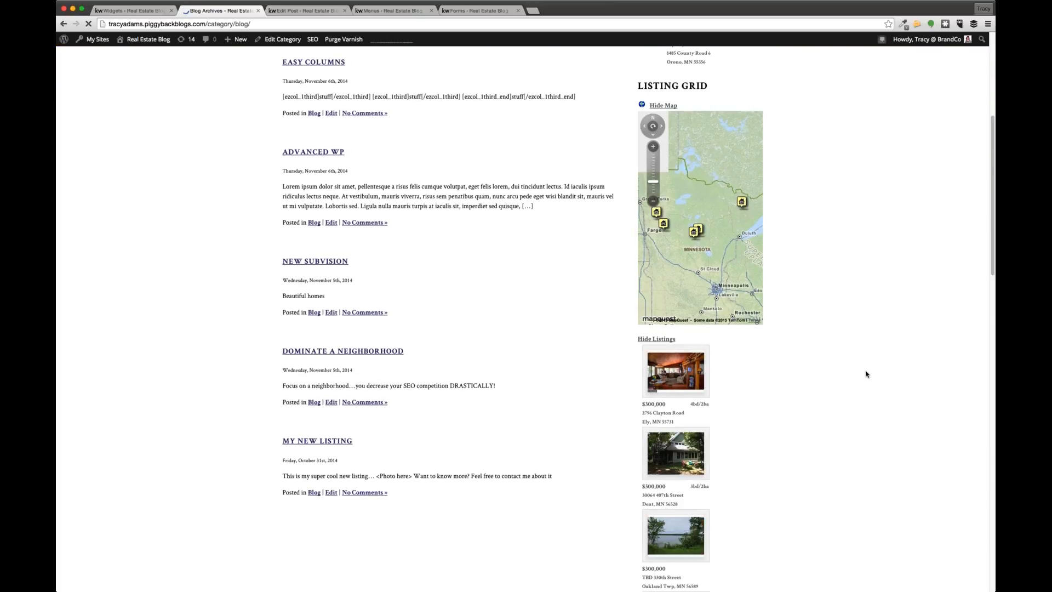
scroll(866, 373, "up", 10)
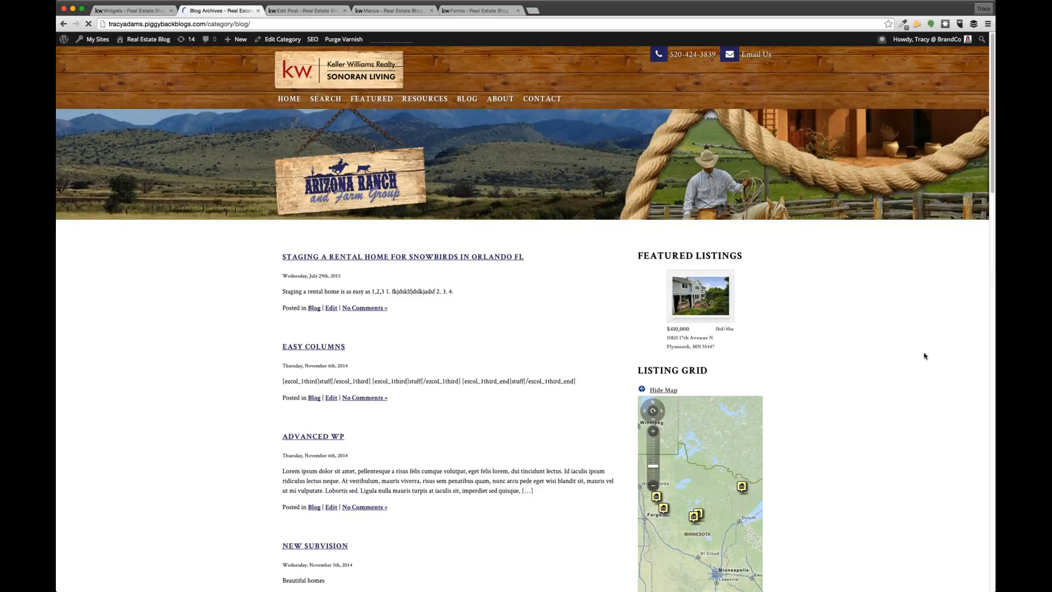
mouse_move(752, 312)
left_click(652, 308)
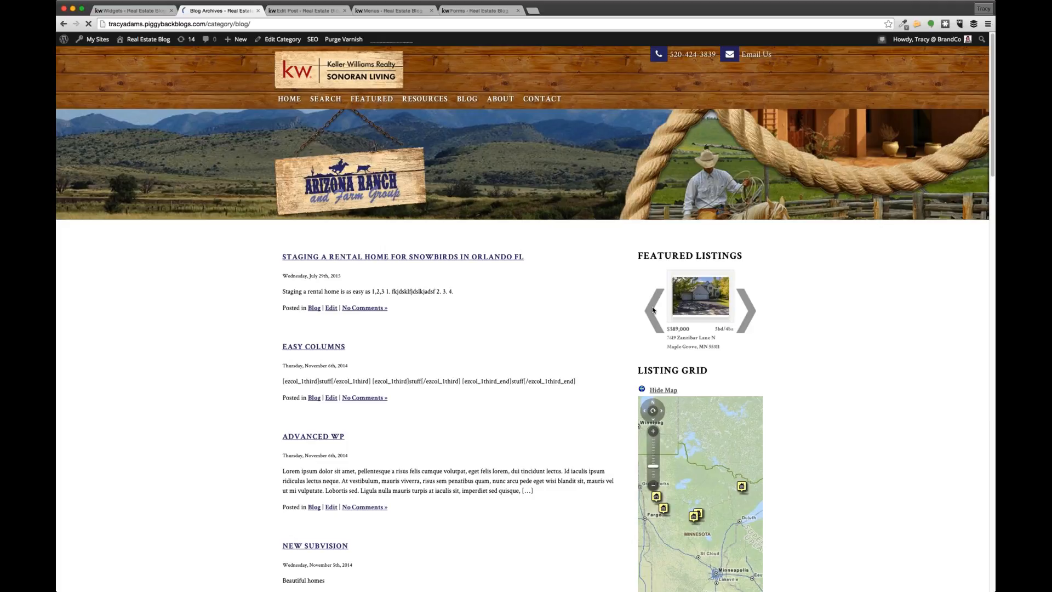
left_click(650, 313)
left_click(751, 314)
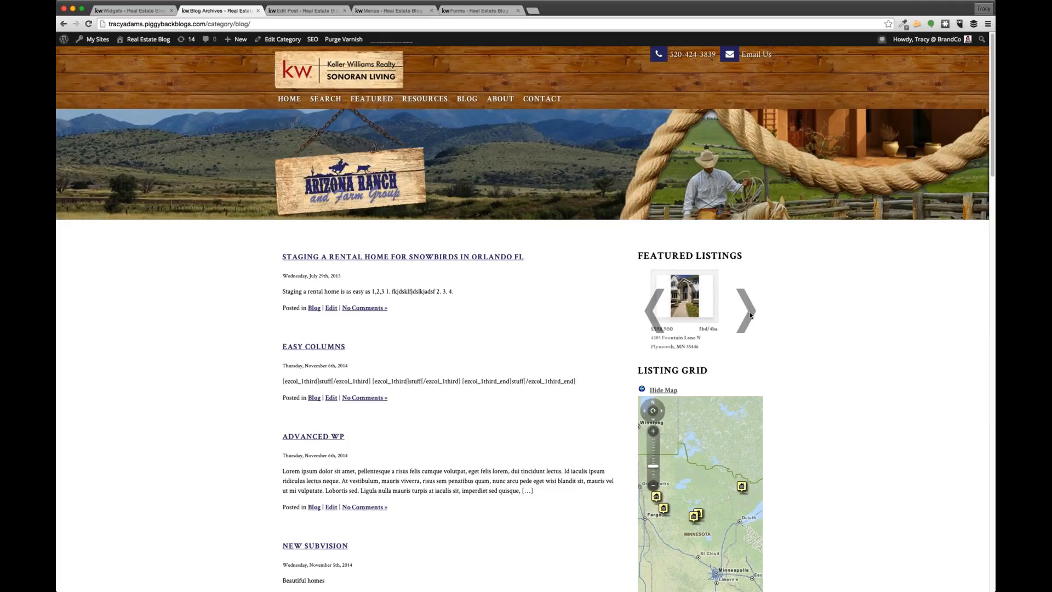
left_click(749, 314)
left_click(749, 315)
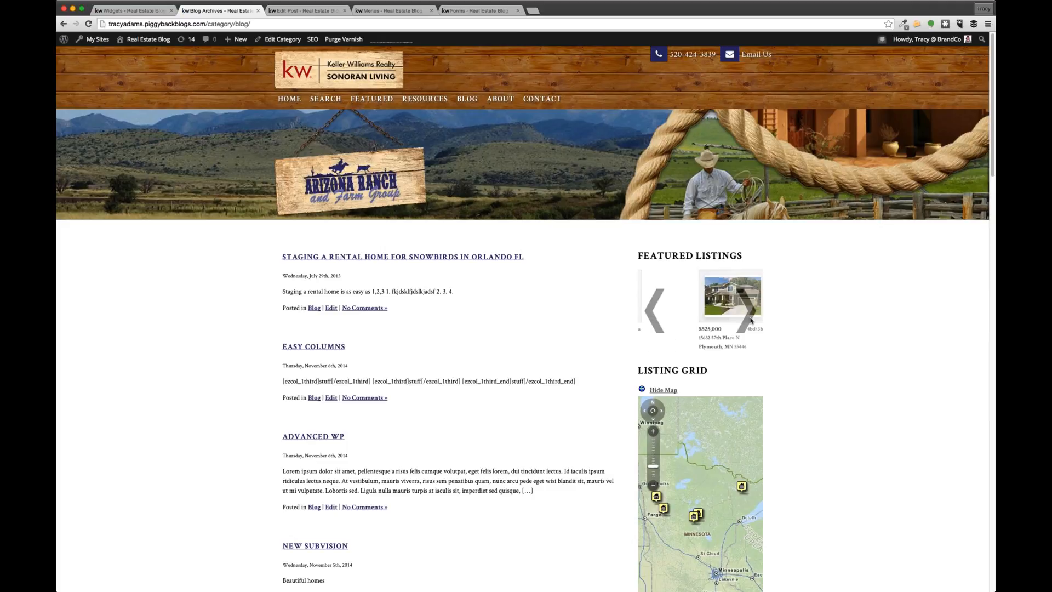
left_click(644, 316)
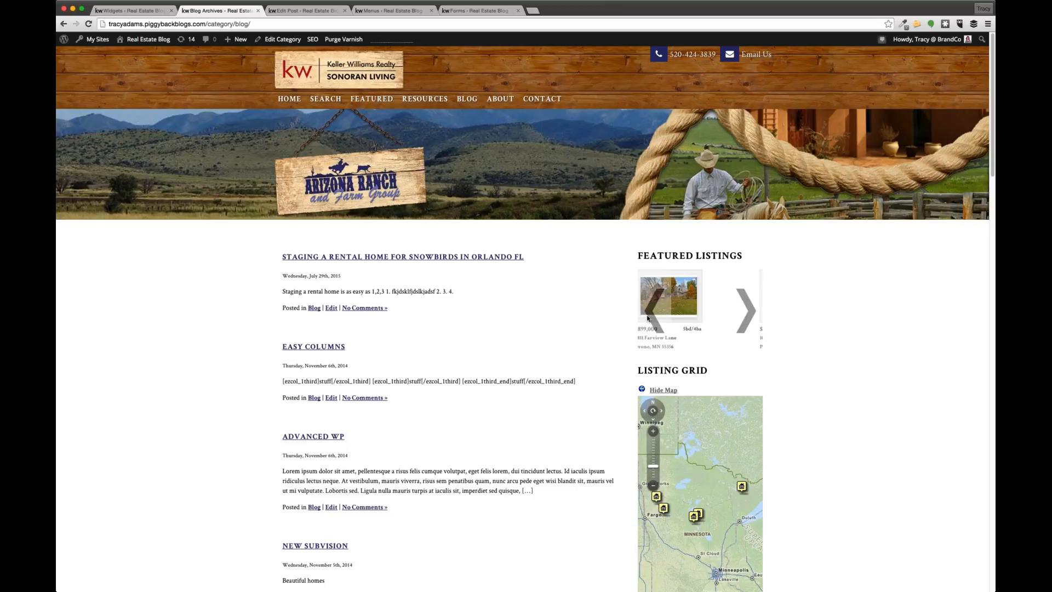
scroll(847, 333, "down", 1)
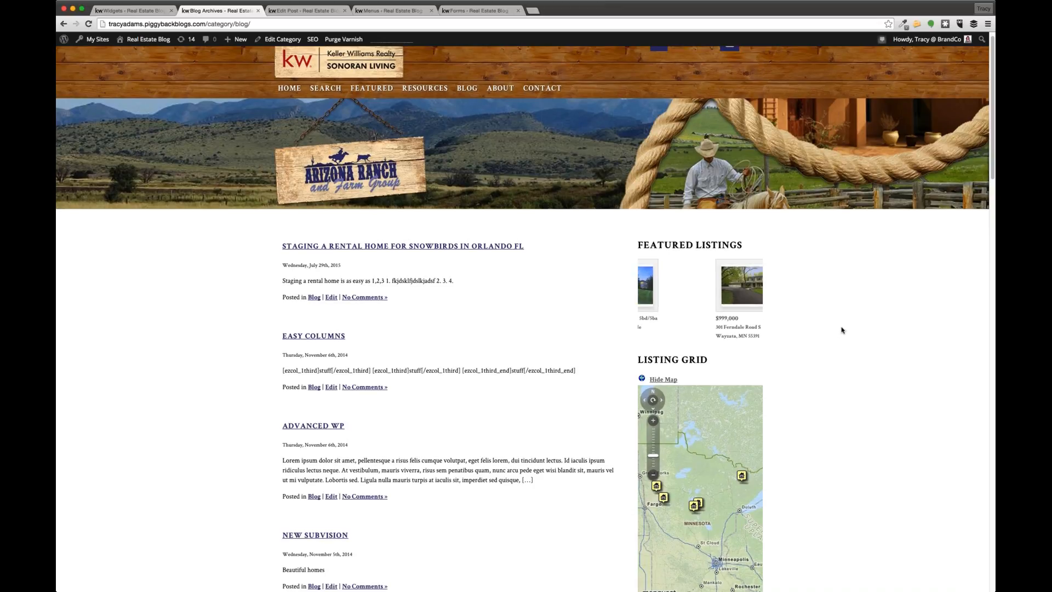
scroll(842, 330, "down", 10)
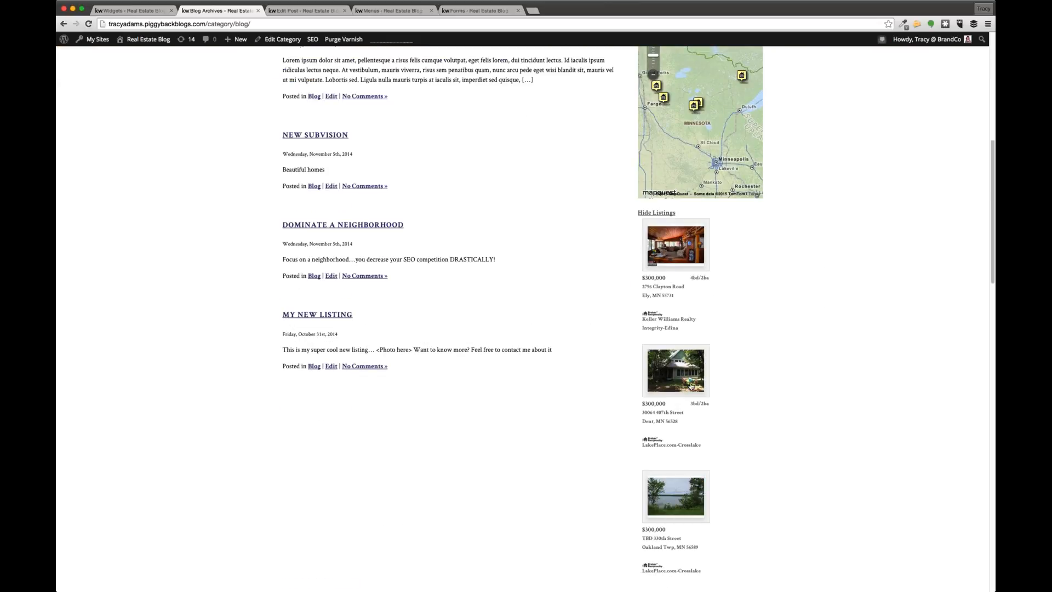
scroll(692, 386, "down", 6)
scroll(682, 425, "down", 3)
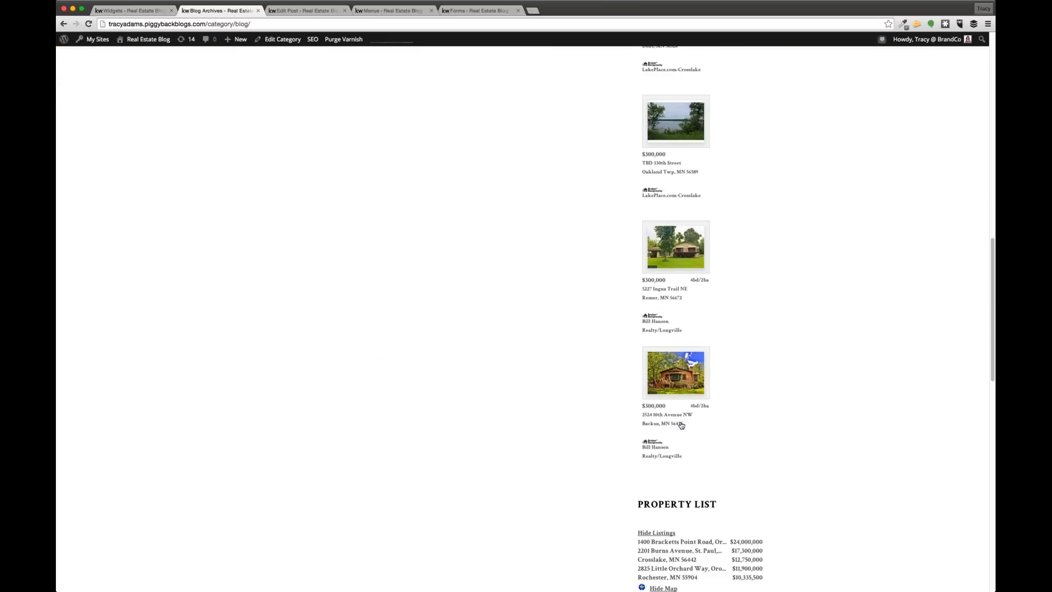
scroll(681, 425, "up", 15)
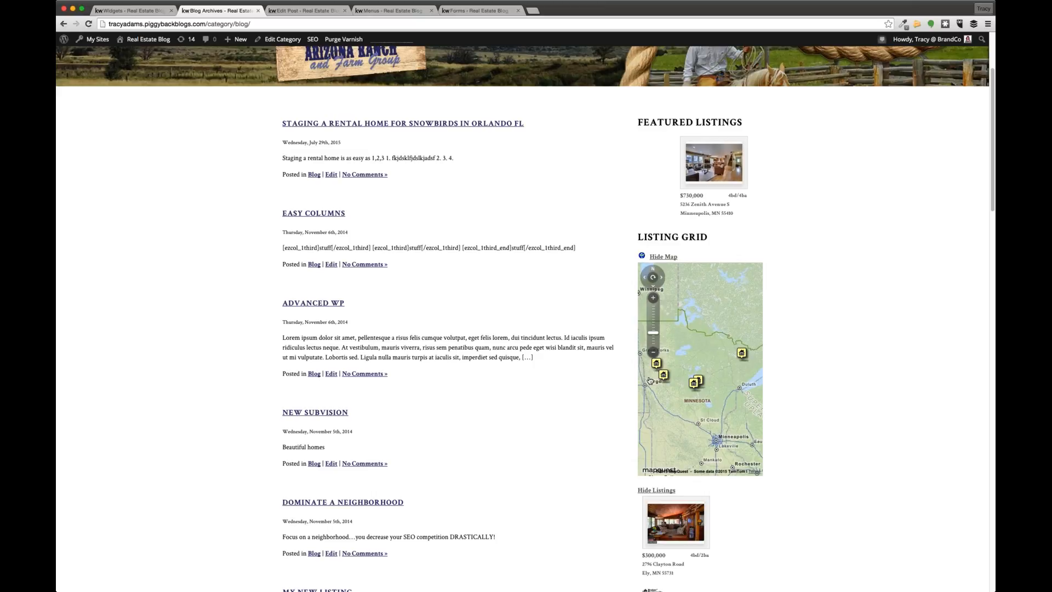
scroll(801, 422, "down", 20)
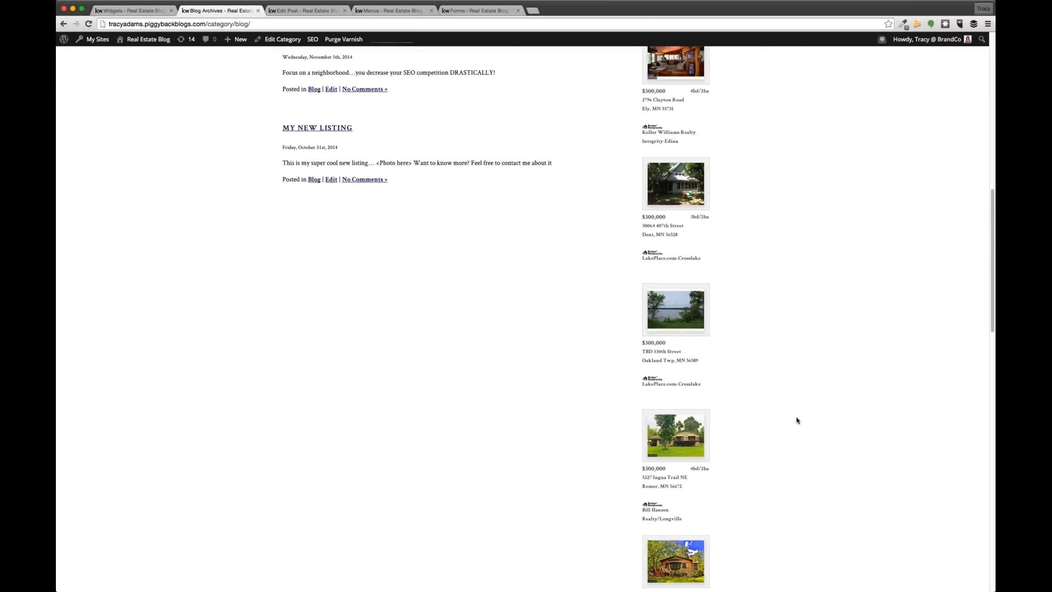
scroll(798, 420, "down", 3)
scroll(763, 110, "up", 1)
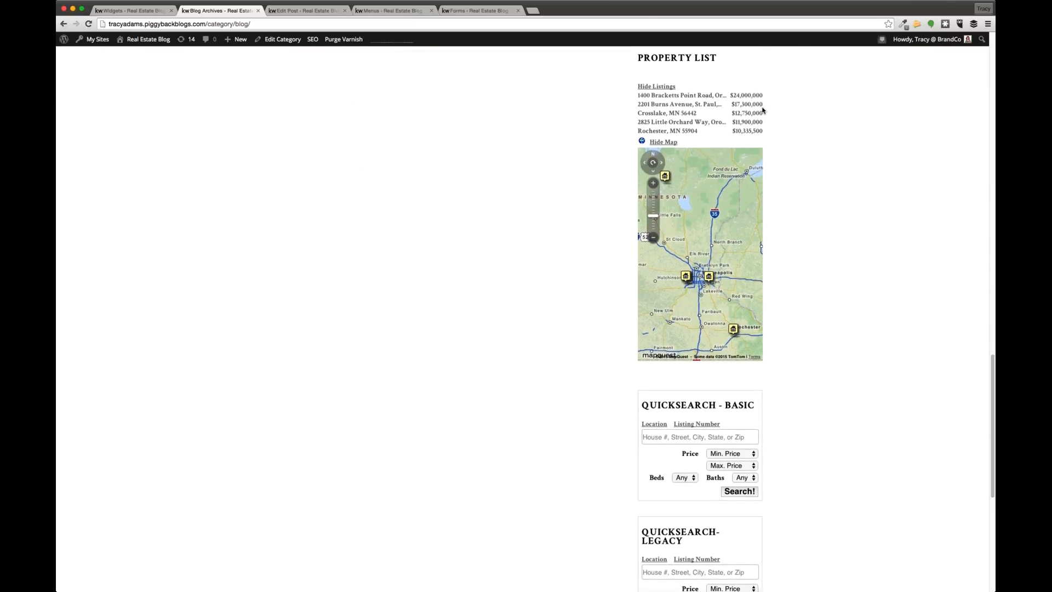
left_click_drag(629, 91, 769, 131)
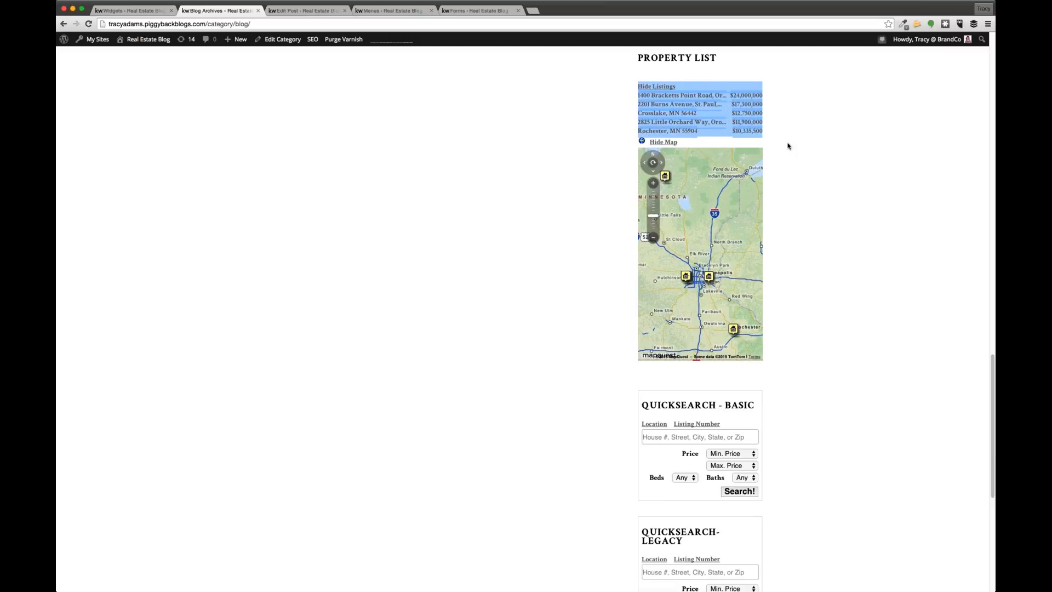
left_click(788, 146)
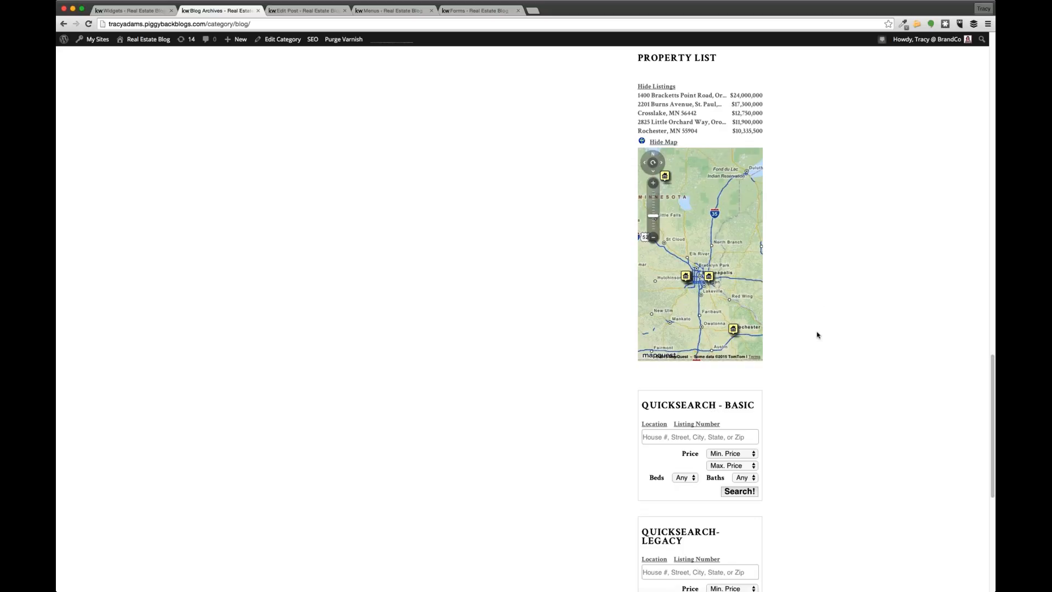
scroll(817, 335, "down", 3)
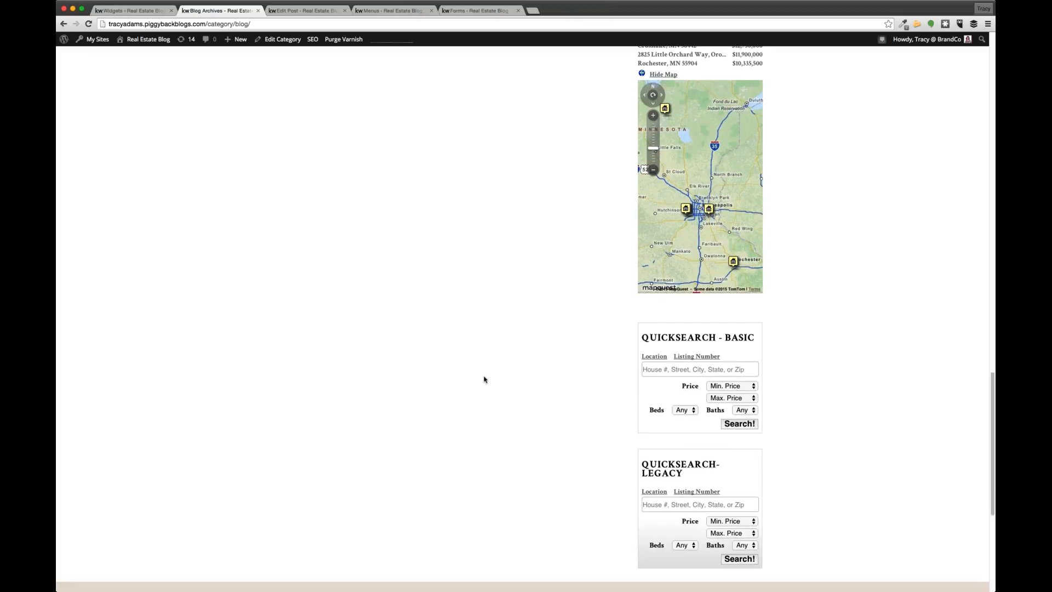
scroll(517, 380, "down", 5)
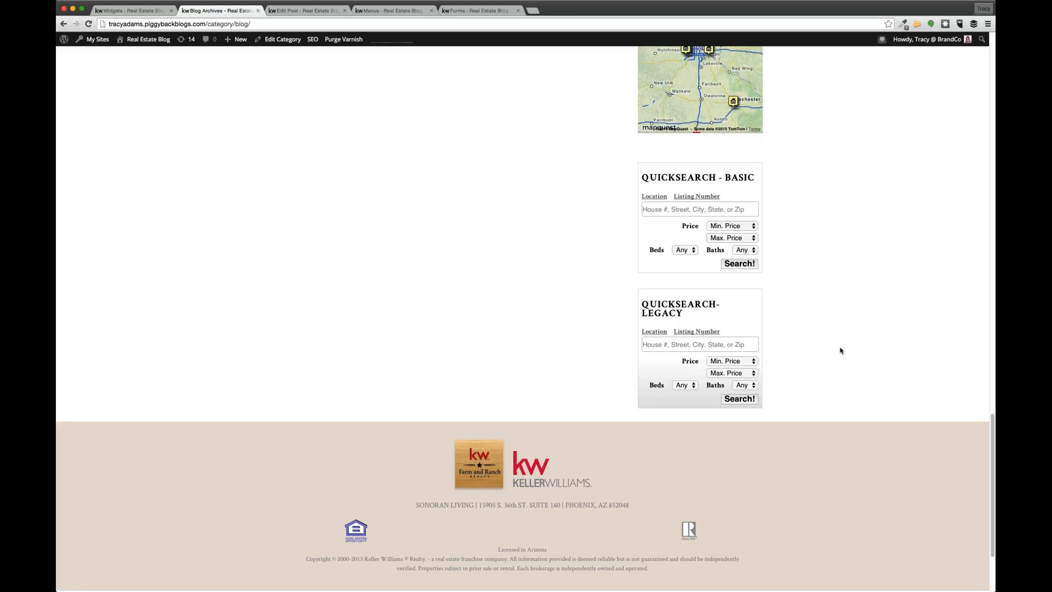
scroll(838, 323, "up", 2)
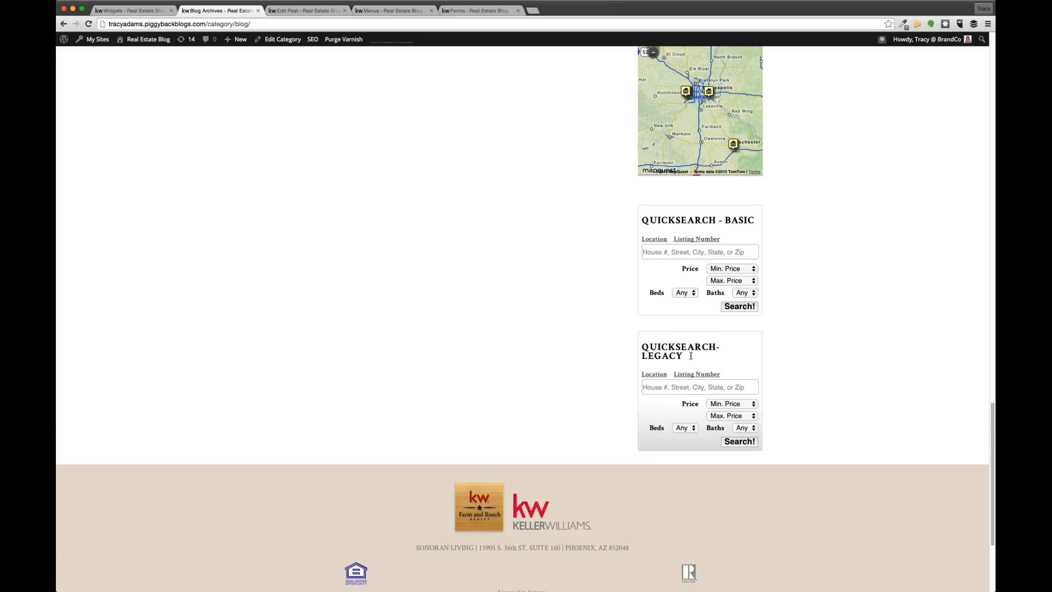
left_click_drag(691, 356, 640, 346)
left_click(855, 400)
Delete the QuickSearch - Basic, Property List and Listing Grid widgets, then expand Featured Listings in Sidebar 1
left_click(151, 11)
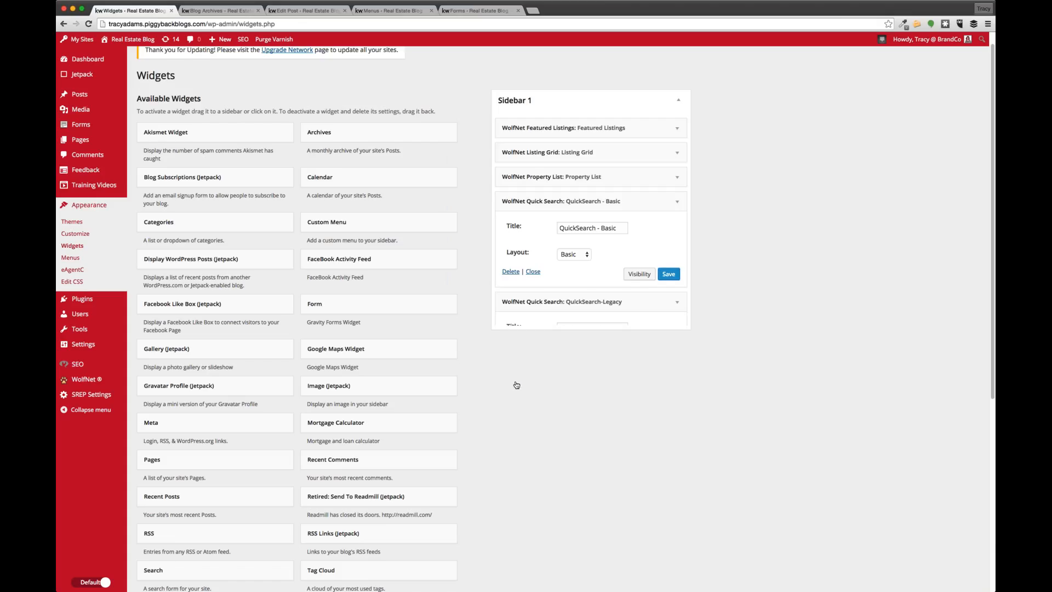
left_click(619, 201)
left_click(619, 176)
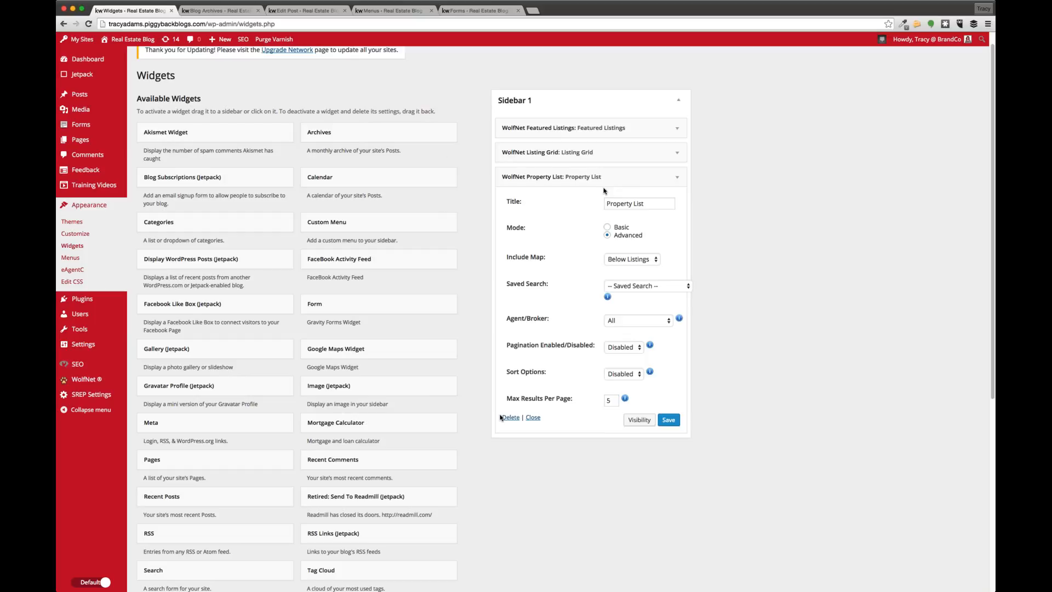
left_click(508, 417)
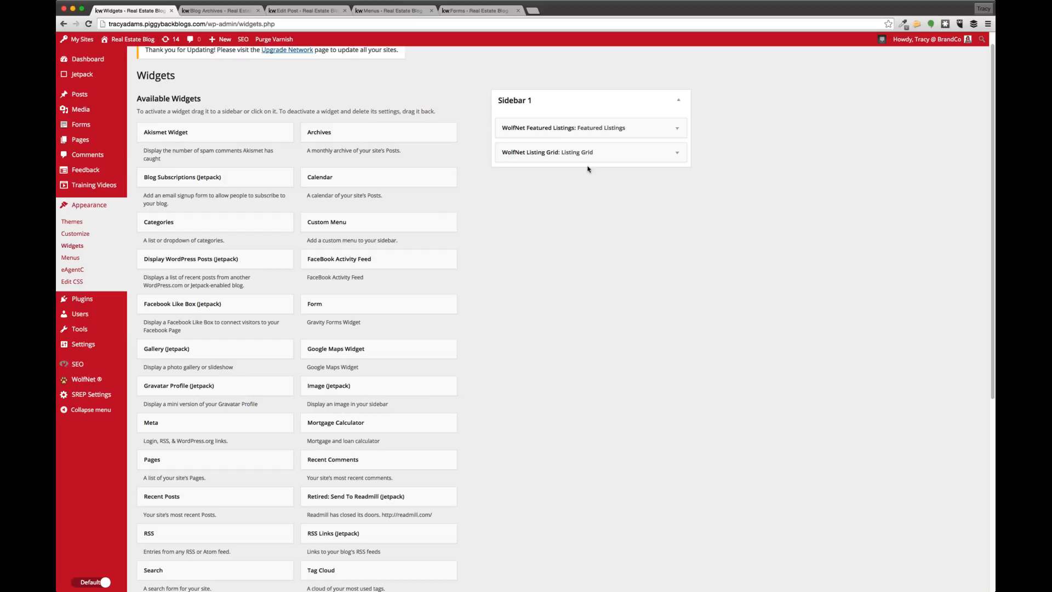
left_click(605, 155)
left_click(606, 154)
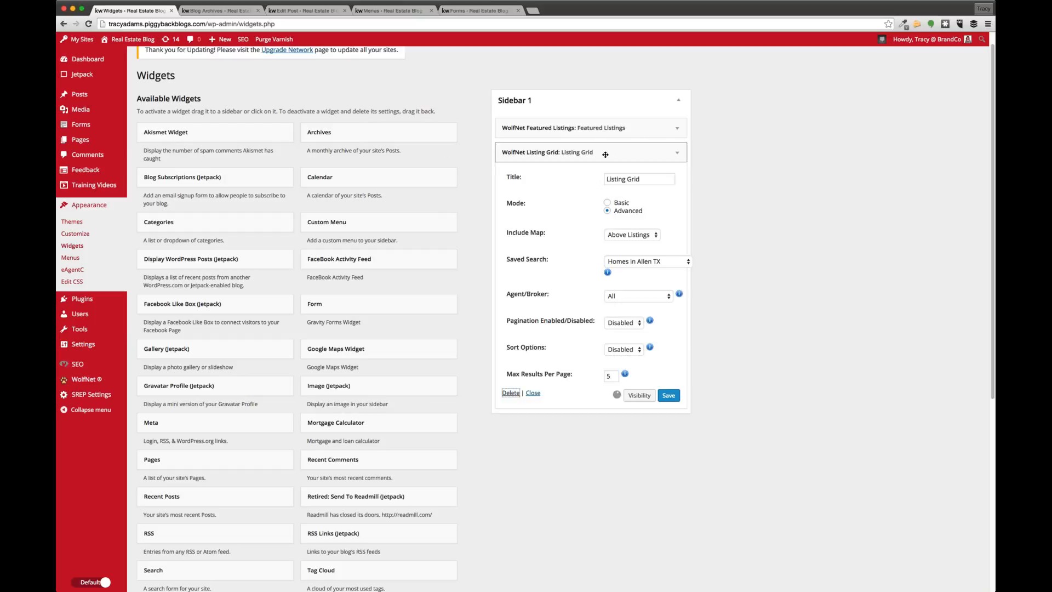
left_click(603, 130)
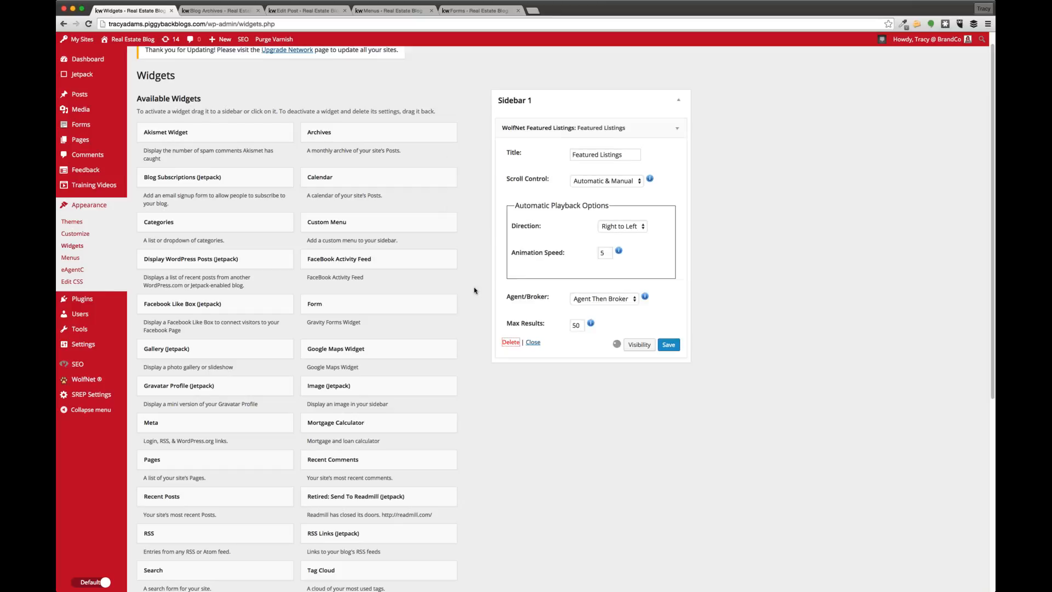
scroll(482, 335, "down", 2)
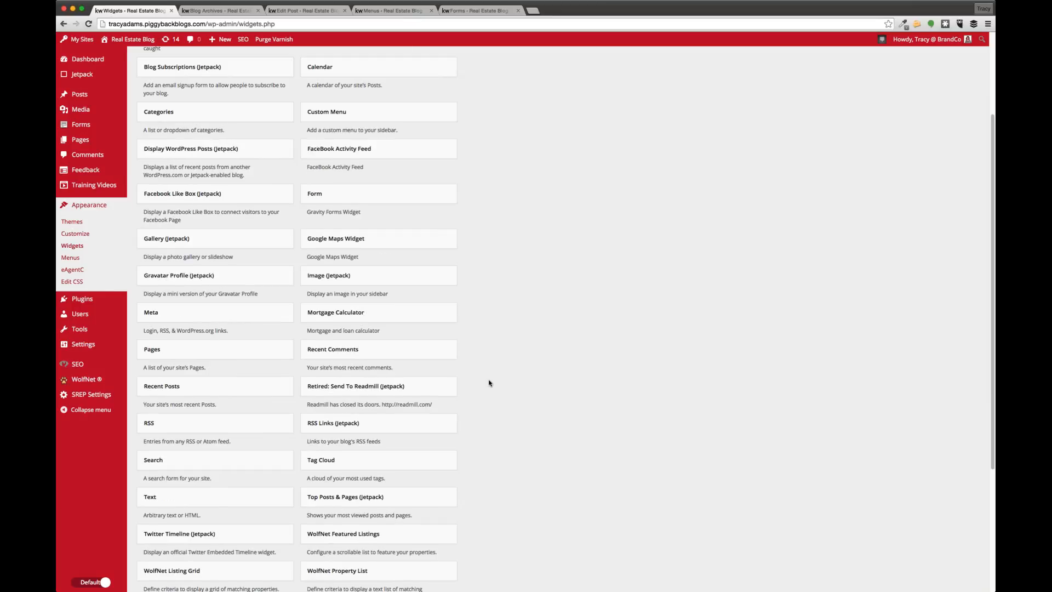
scroll(489, 383, "down", 2)
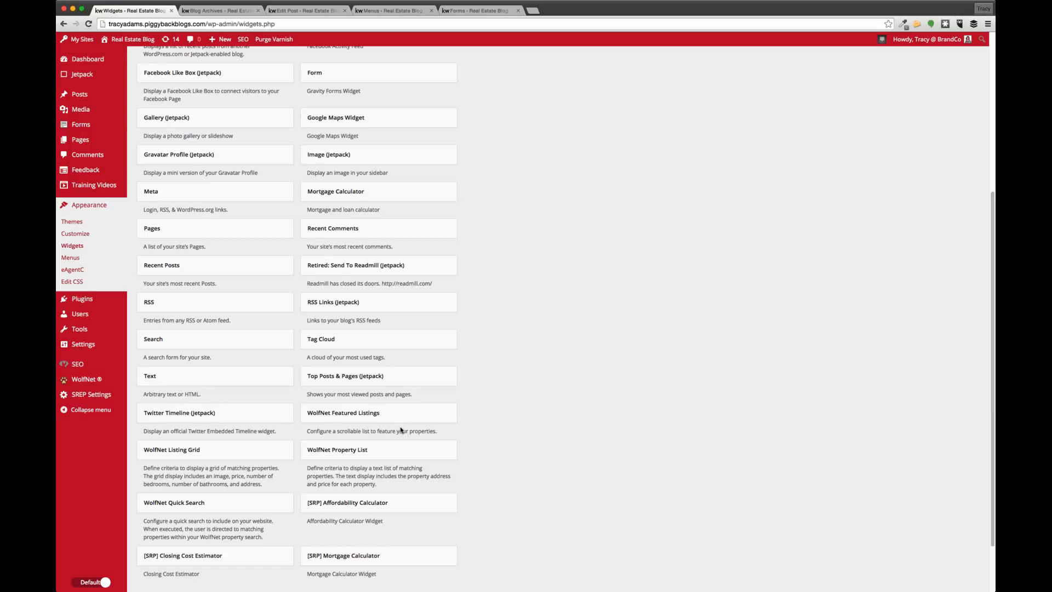
scroll(533, 423, "up", 1)
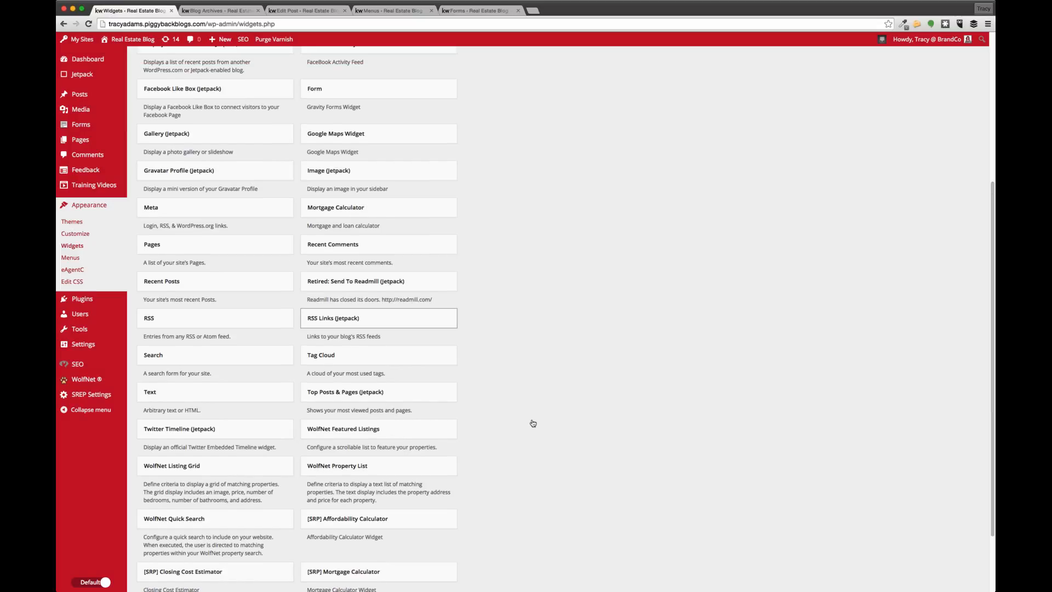
Add Top Posts & Pages (Jetpack) to Sidebar 1 with Image Grid display, save, and view the blog
left_click(344, 396)
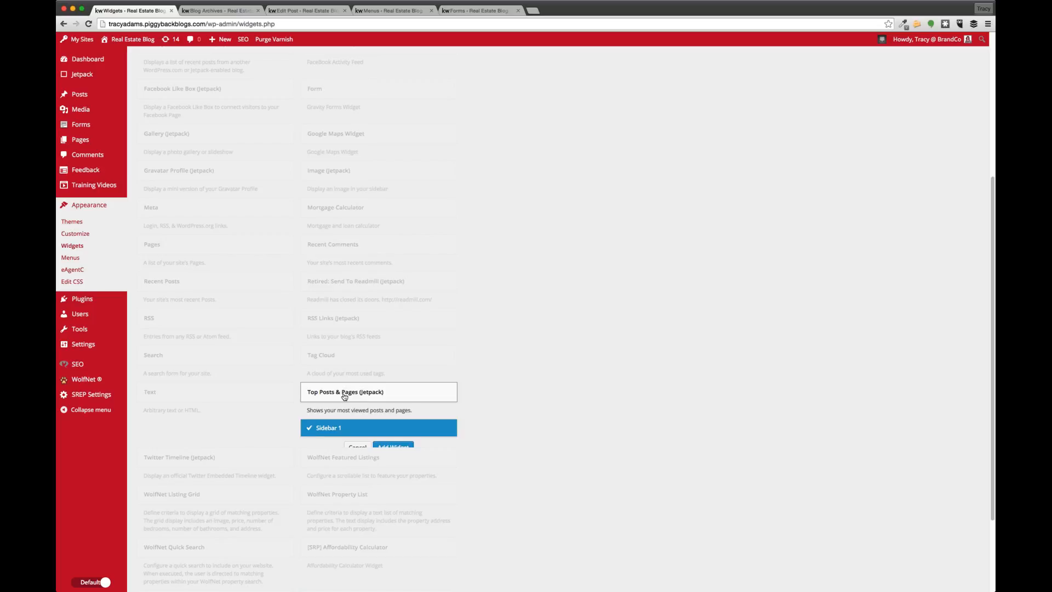
left_click(393, 446)
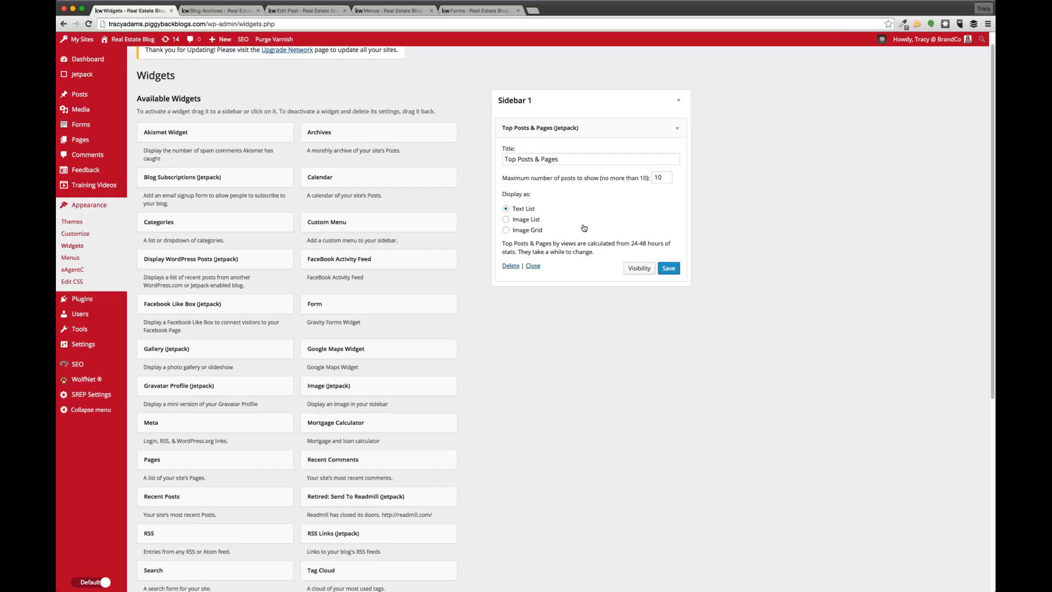
left_click(505, 230)
left_click(669, 269)
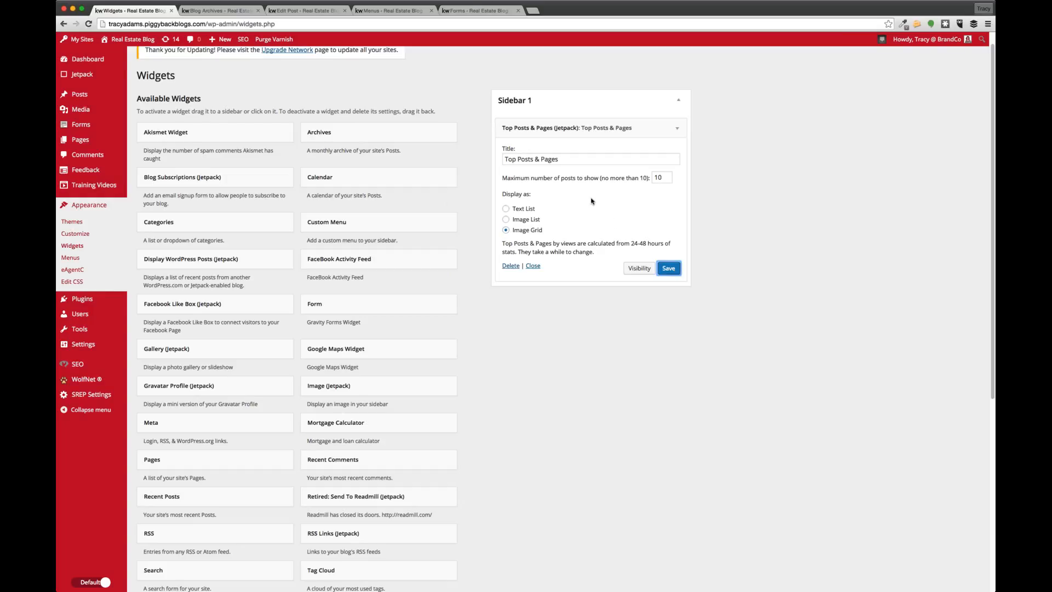
left_click(219, 11)
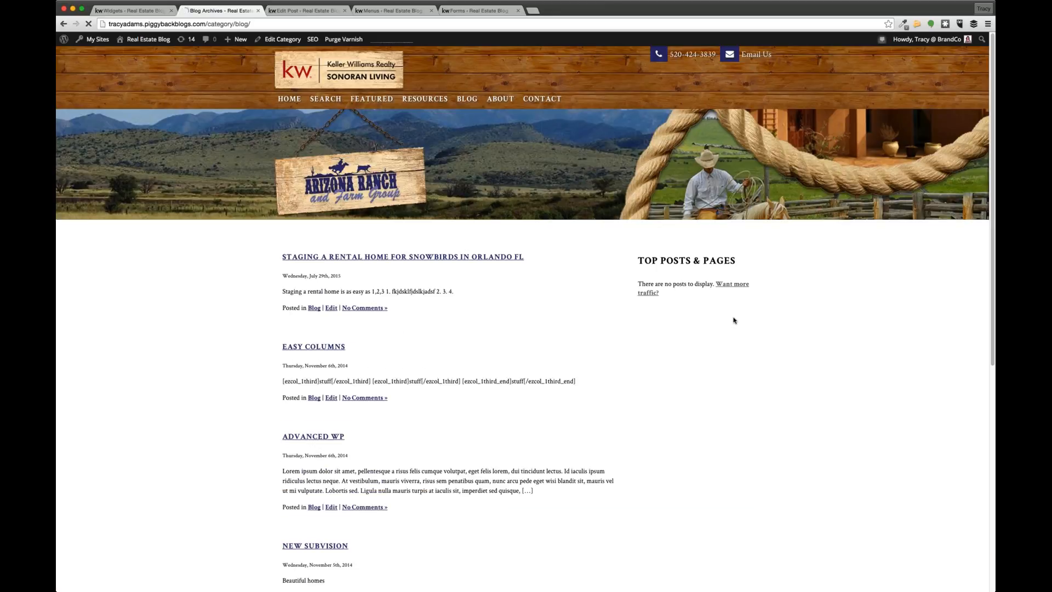
Delete the Top Posts & Pages widget from Sidebar 1 and scroll down to the [SRP] widgets
triple_click(627, 280)
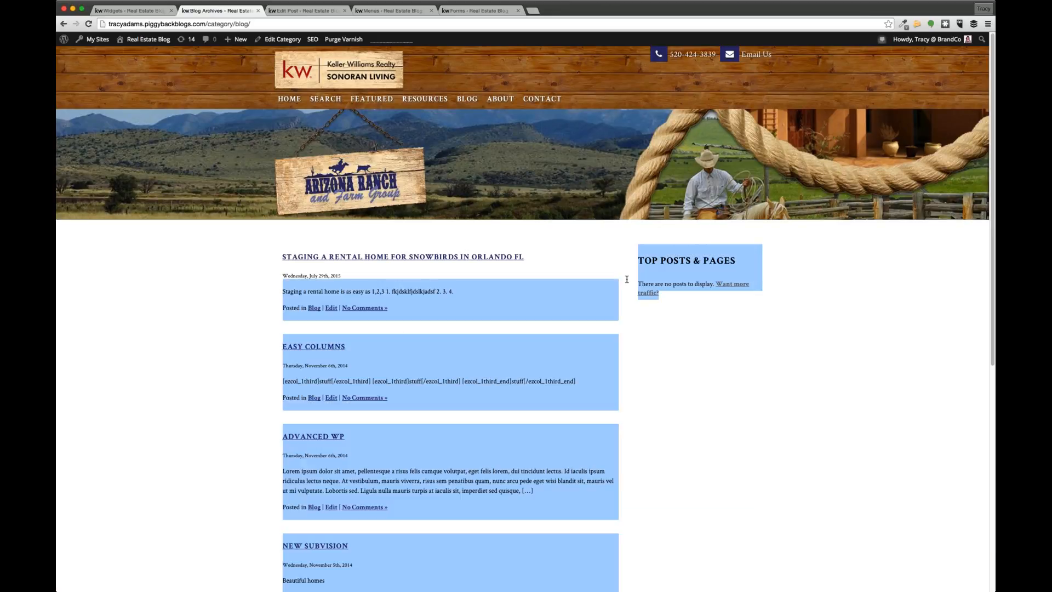
left_click(703, 327)
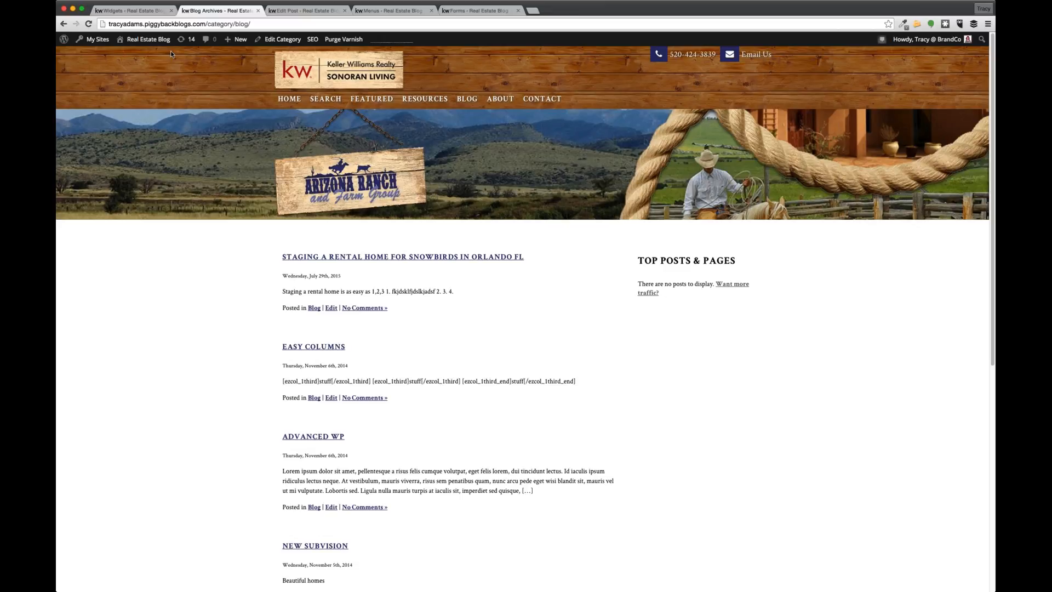
left_click(147, 14)
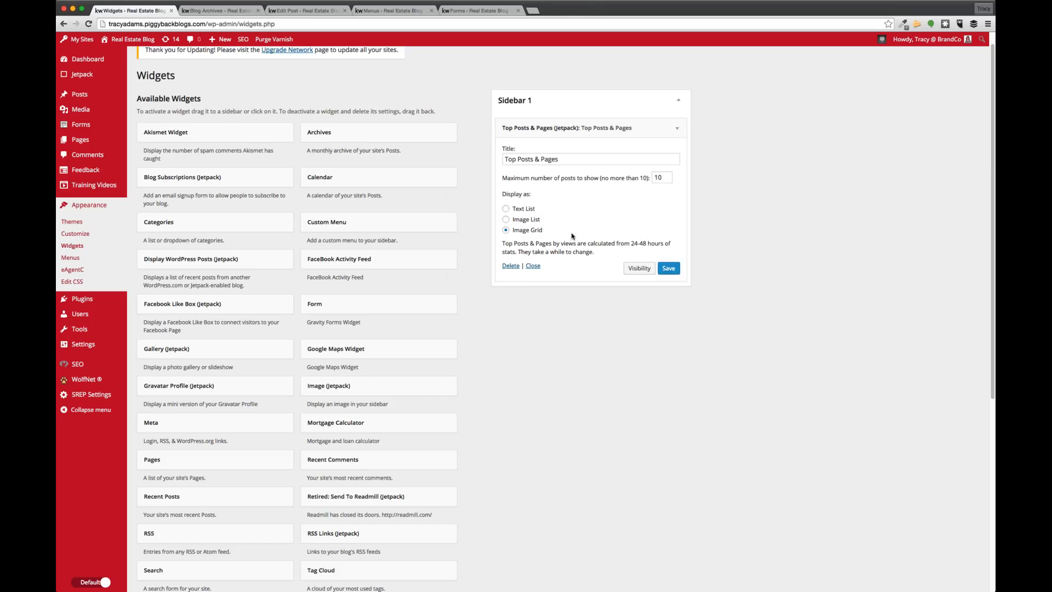
left_click(559, 161)
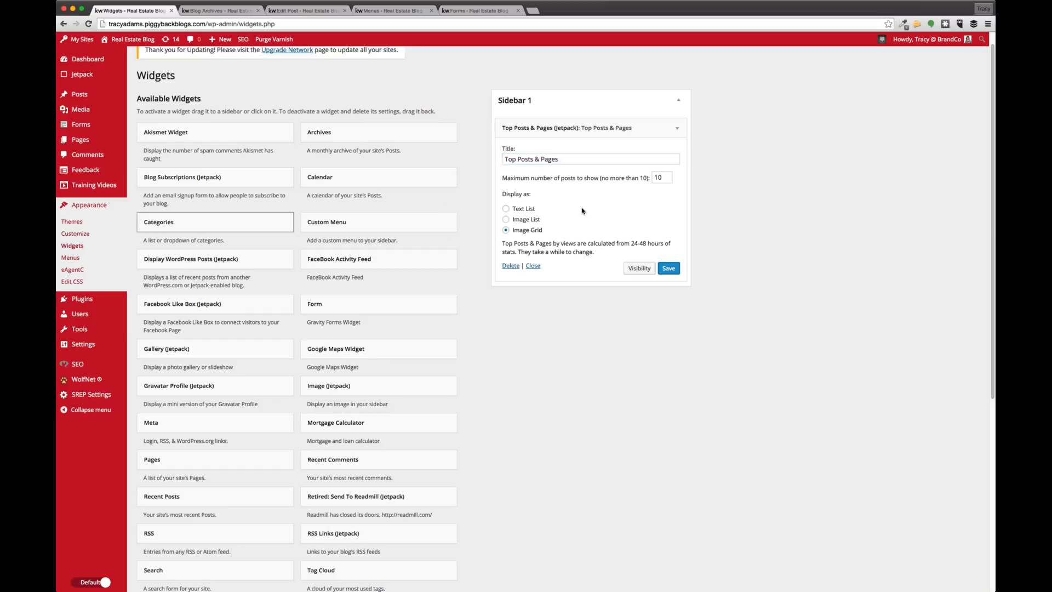
left_click(510, 266)
scroll(476, 359, "down", 3)
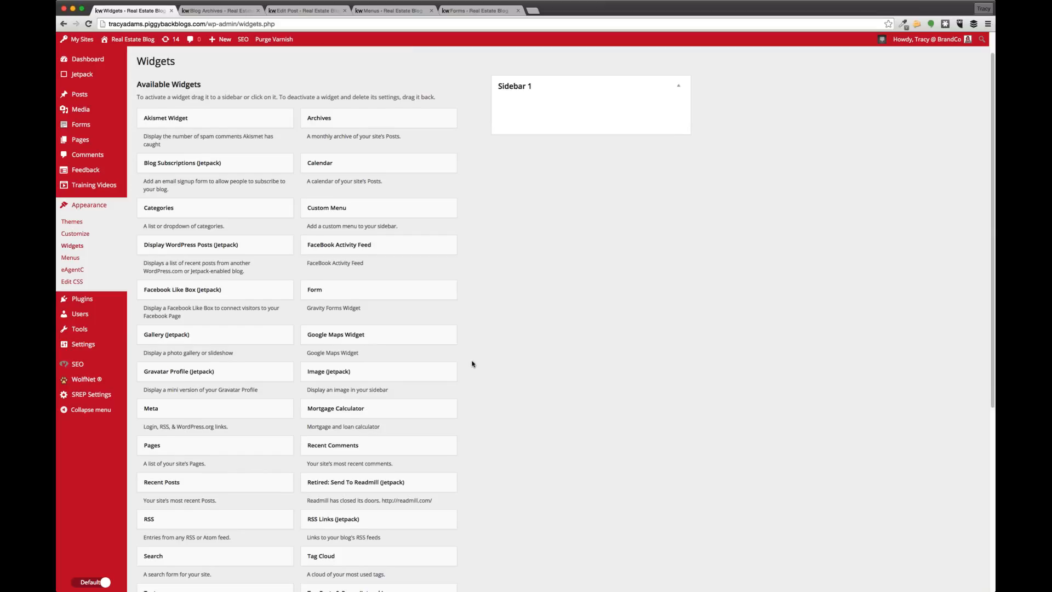
scroll(482, 358, "down", 1)
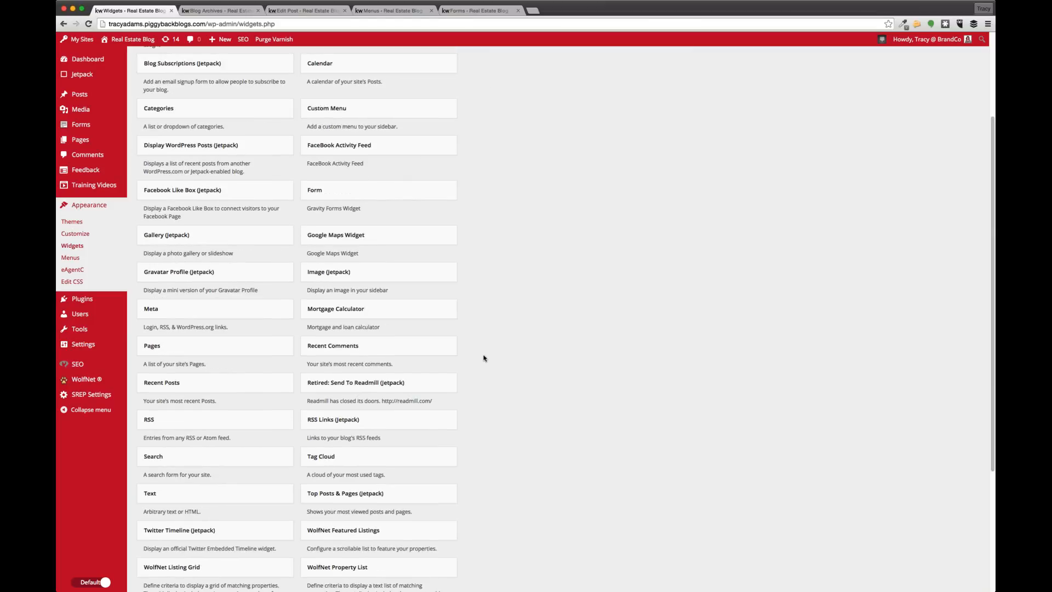
scroll(483, 358, "down", 3)
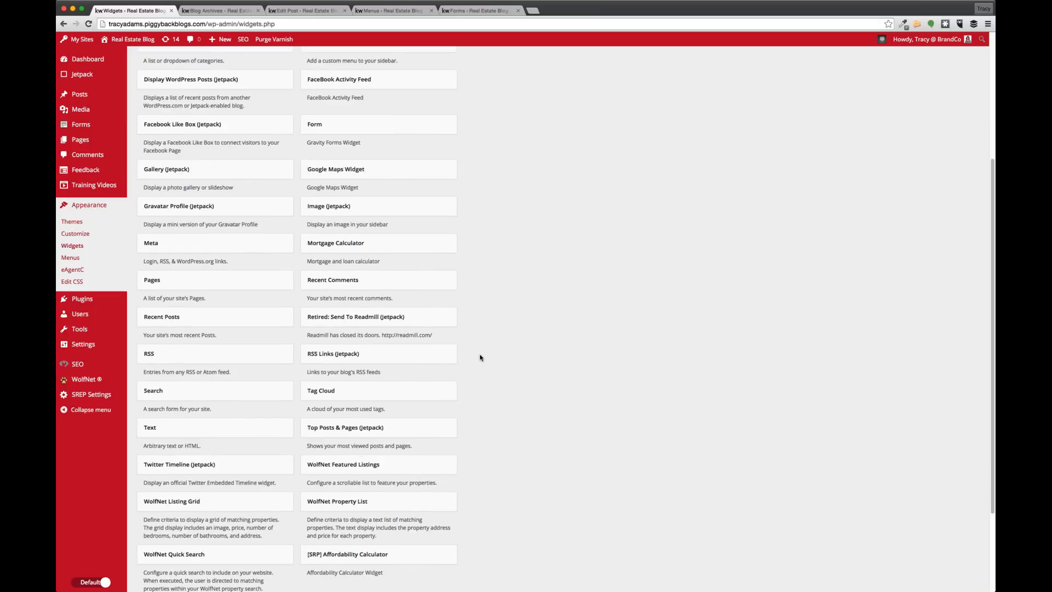
scroll(480, 357, "down", 1)
scroll(479, 357, "down", 3)
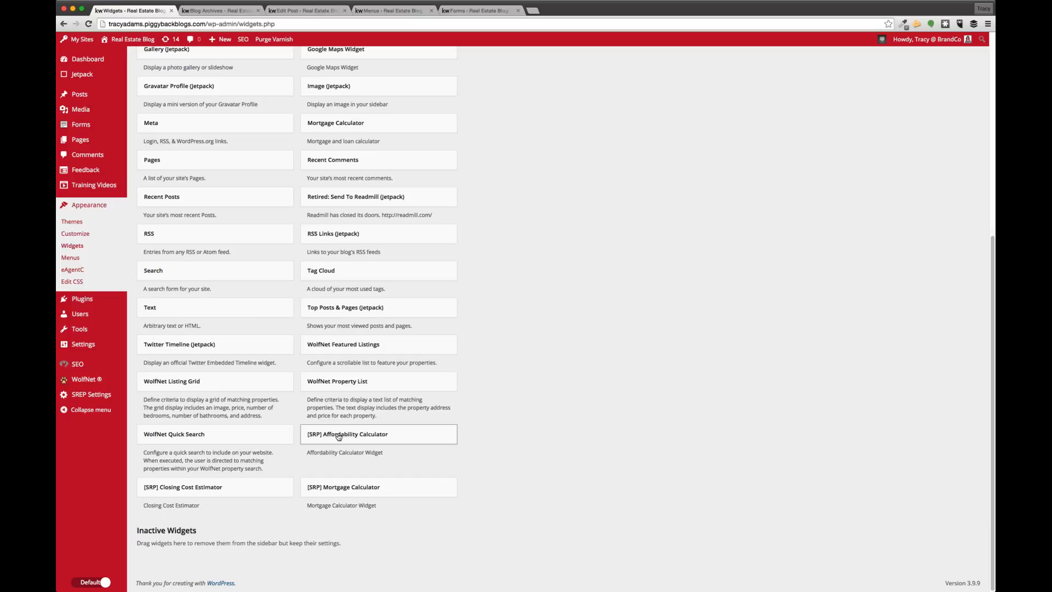
Add the [SRP] Mortgage Calculator widget to Sidebar 1 and save it
left_click(335, 16)
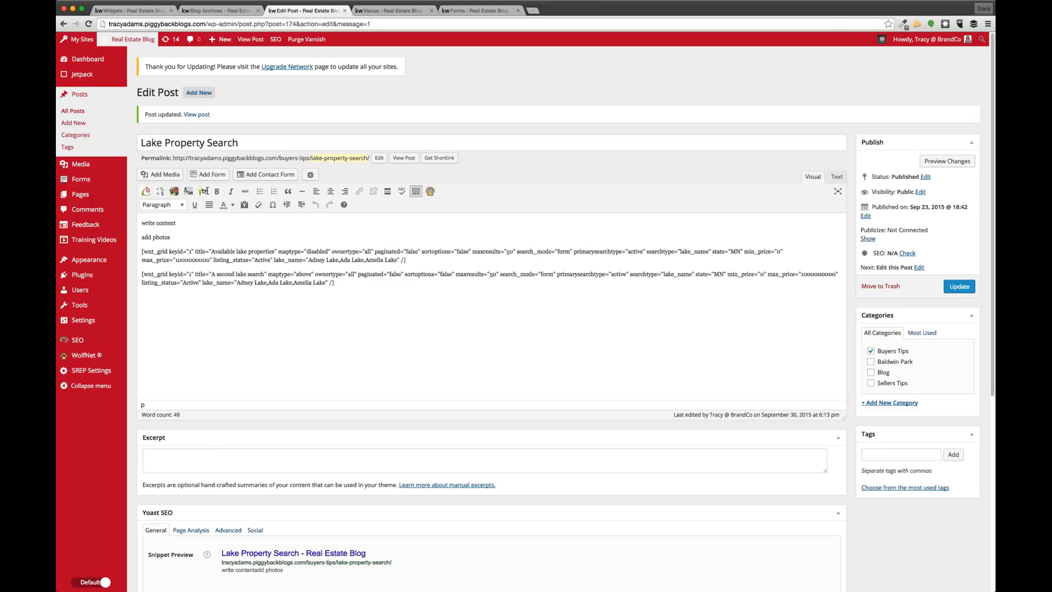
left_click(131, 11)
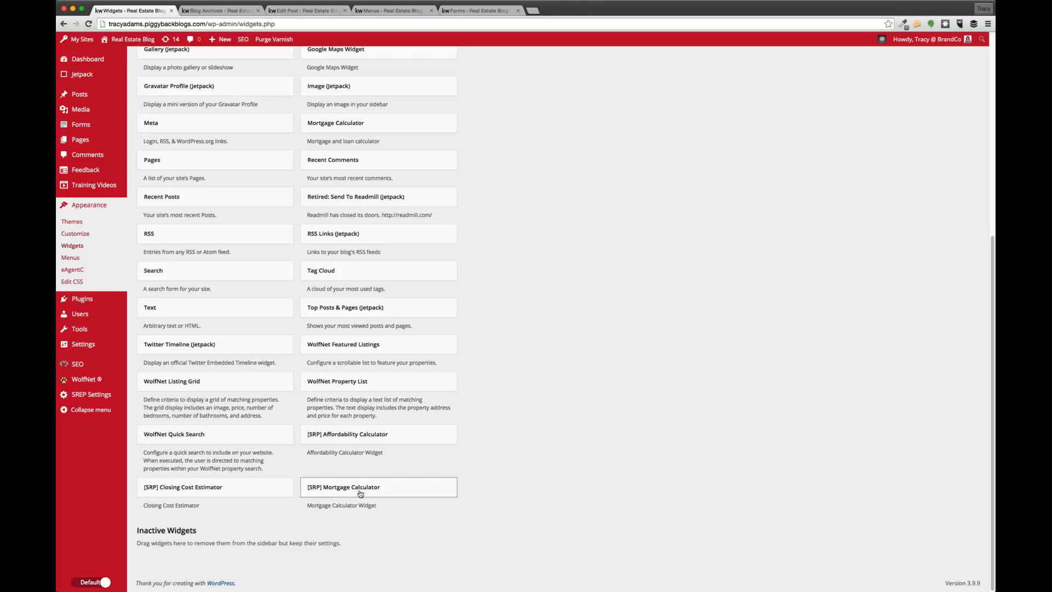
scroll(556, 491, "up", 6)
scroll(548, 497, "down", 6)
left_click(373, 492)
left_click(395, 541)
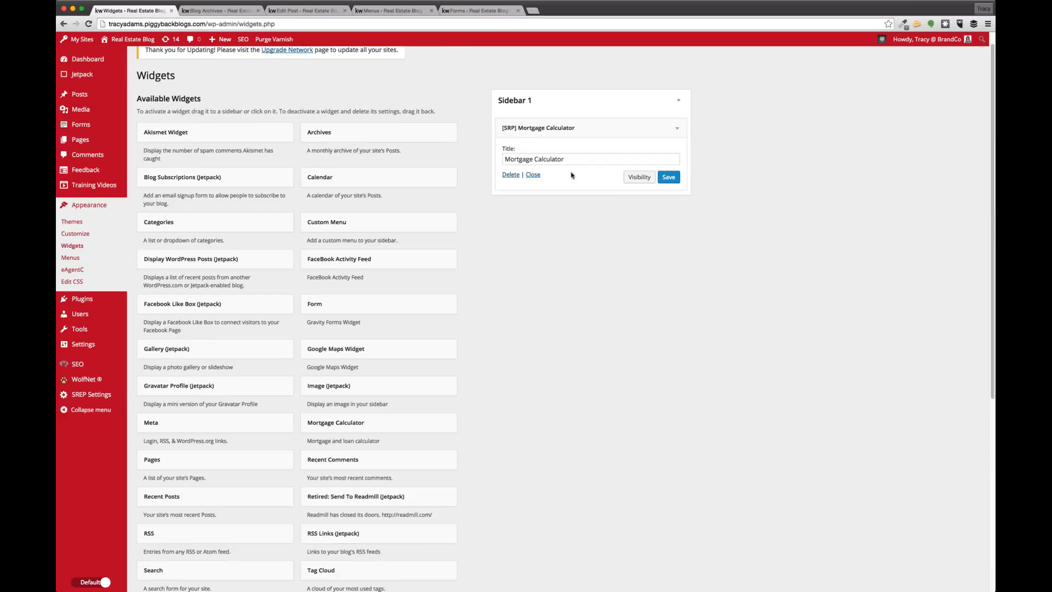
left_click(668, 177)
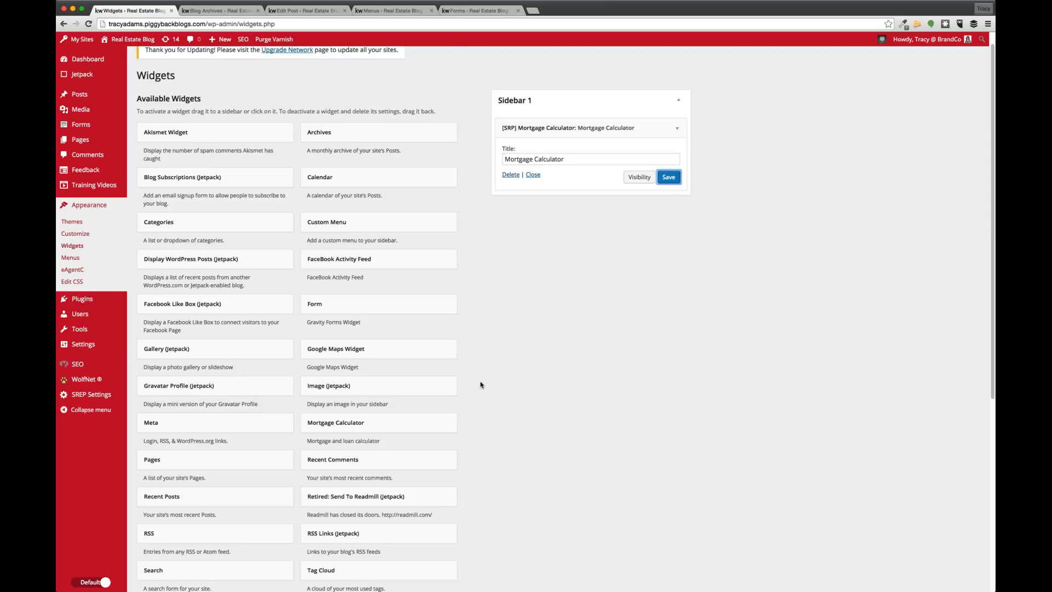
Add and save the [SRP] Affordability Calculator and [SRP] Closing Cost Estimator widgets in Sidebar 1
scroll(481, 384, "down", 5)
left_click(378, 435)
left_click(393, 488)
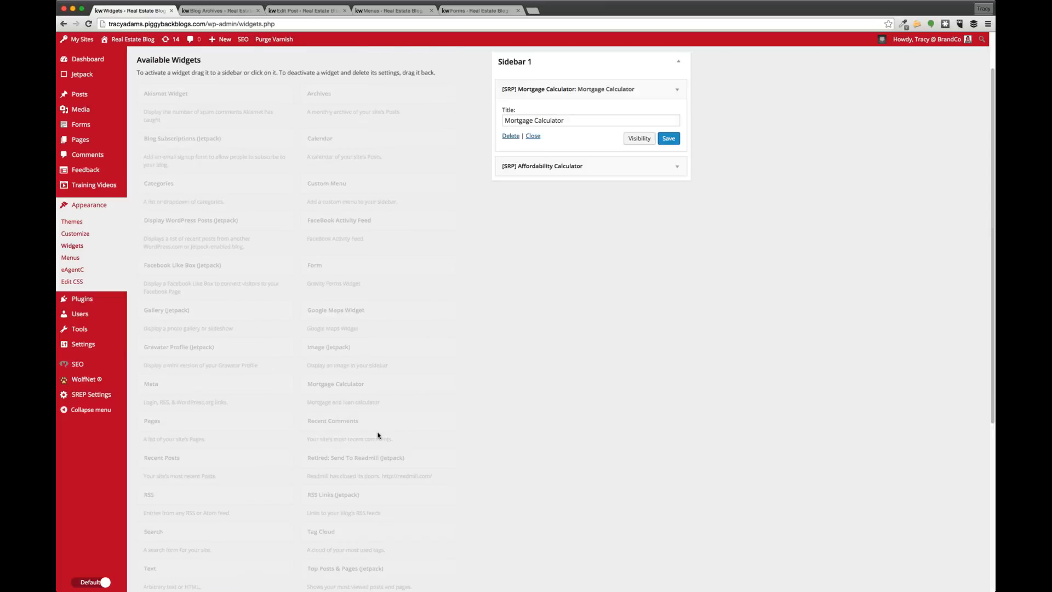
left_click(665, 256)
scroll(665, 259, "down", 5)
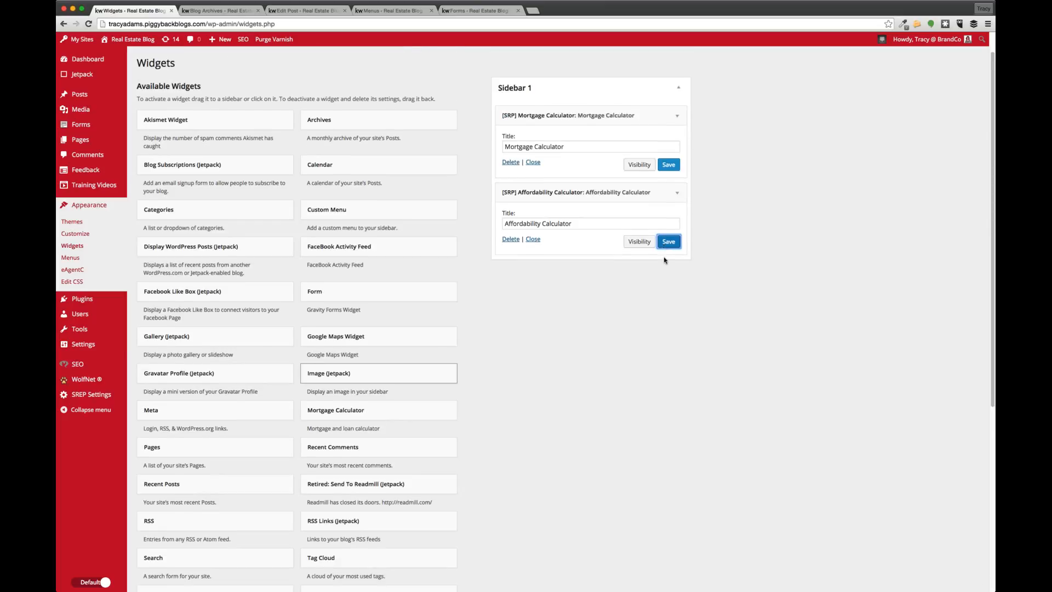
left_click(215, 487)
left_click(230, 543)
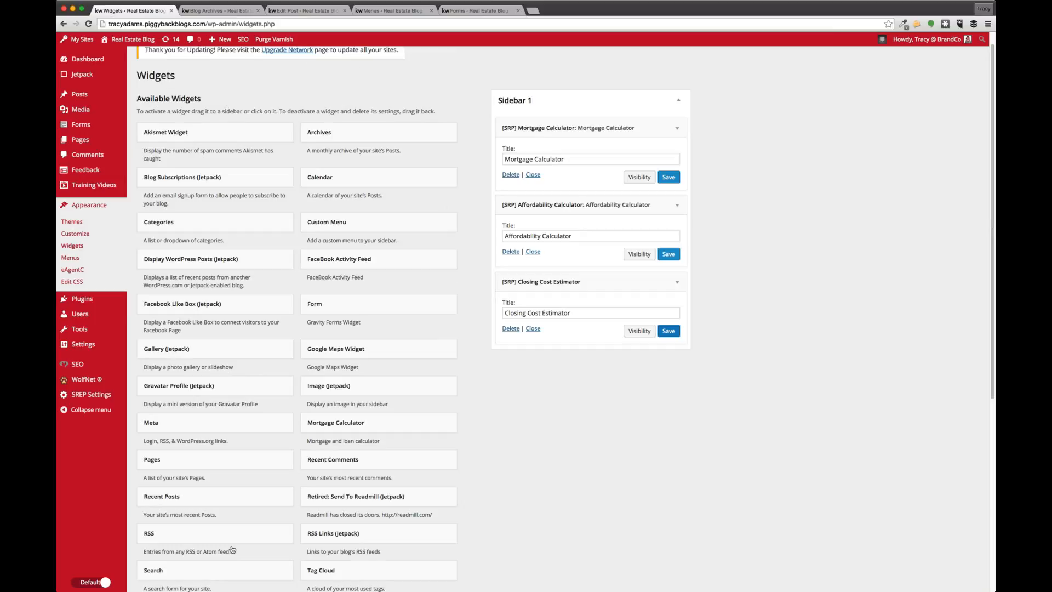
left_click(669, 330)
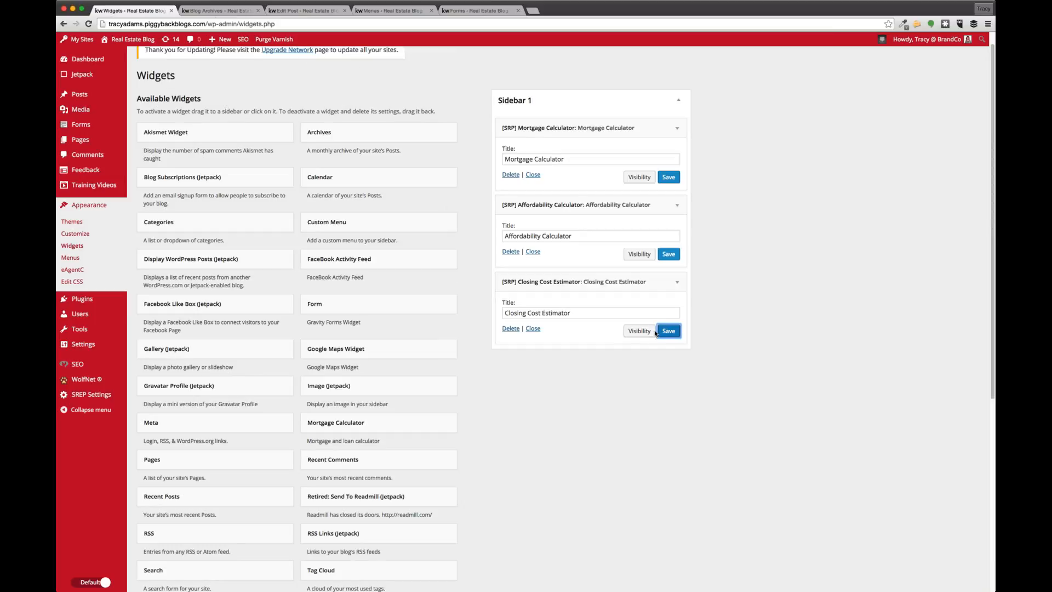
Reload the live blog and try the Affordability Calculator and Closing Cost Estimator fields
left_click(219, 10)
left_click(87, 25)
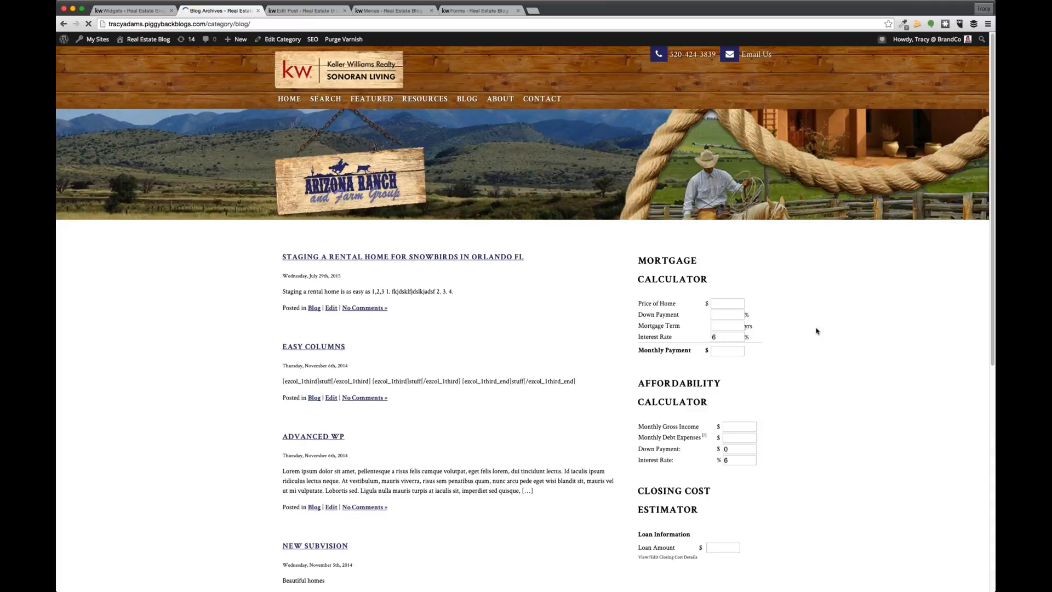
scroll(829, 339, "down", 1)
scroll(829, 339, "down", 3)
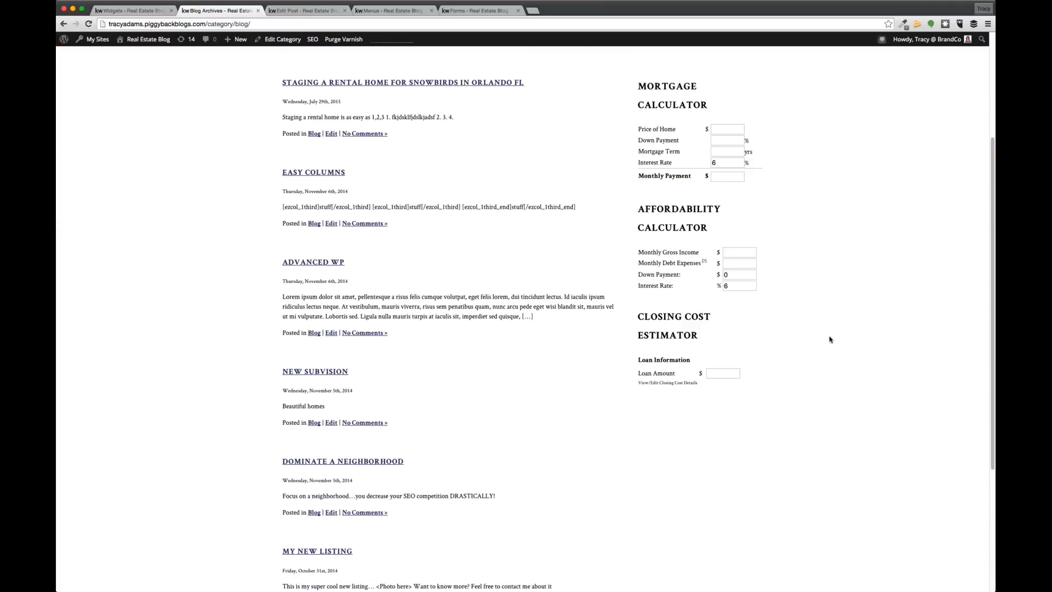
left_click(738, 280)
key("Tab")
left_click(739, 372)
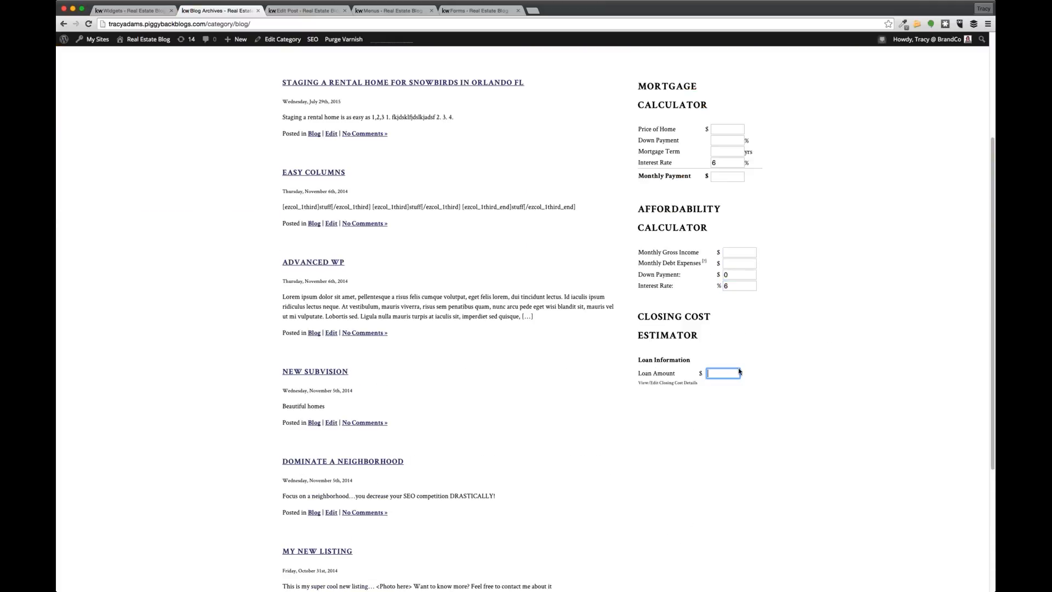
Try the Mortgage Calculator's payment, interest, down payment and home price fields, then return to Widgets
left_click(725, 175)
left_click(724, 163)
left_click(723, 139)
left_click(724, 130)
left_click(807, 274)
scroll(813, 275, "down", 2)
scroll(814, 276, "up", 5)
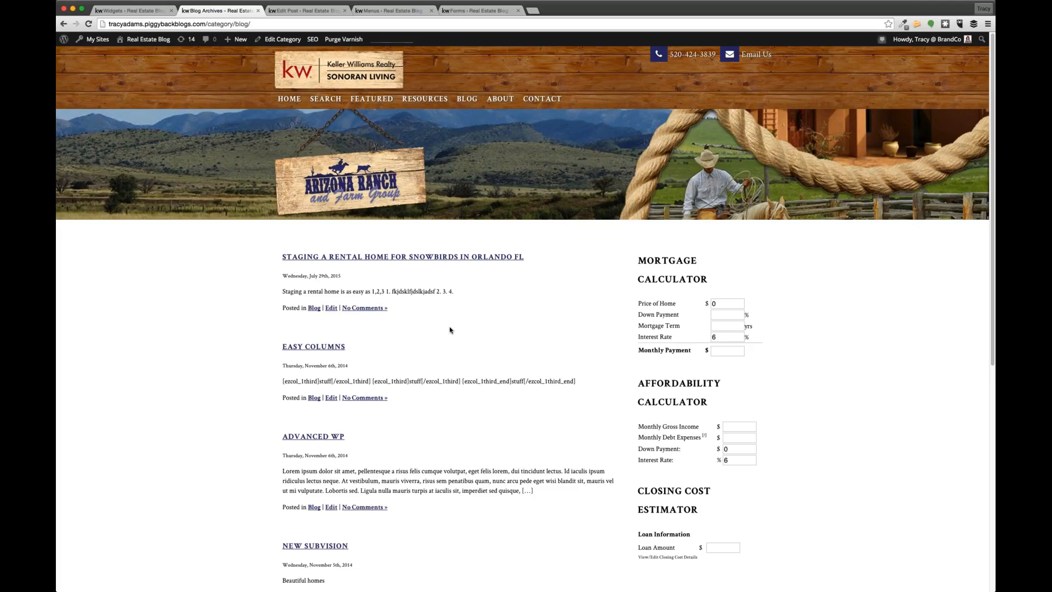
left_click(114, 10)
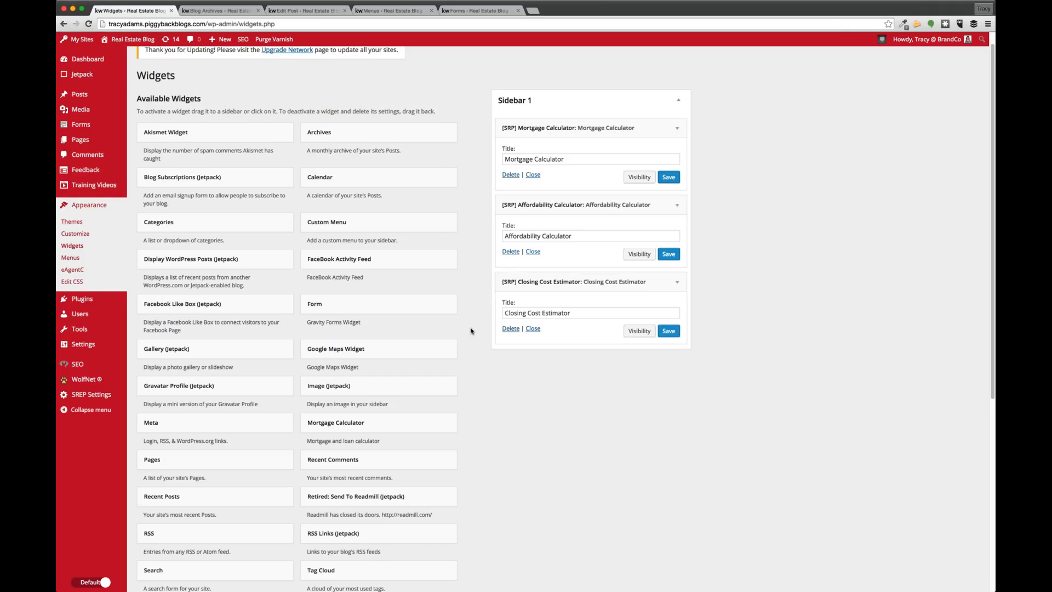
scroll(470, 331, "down", 5)
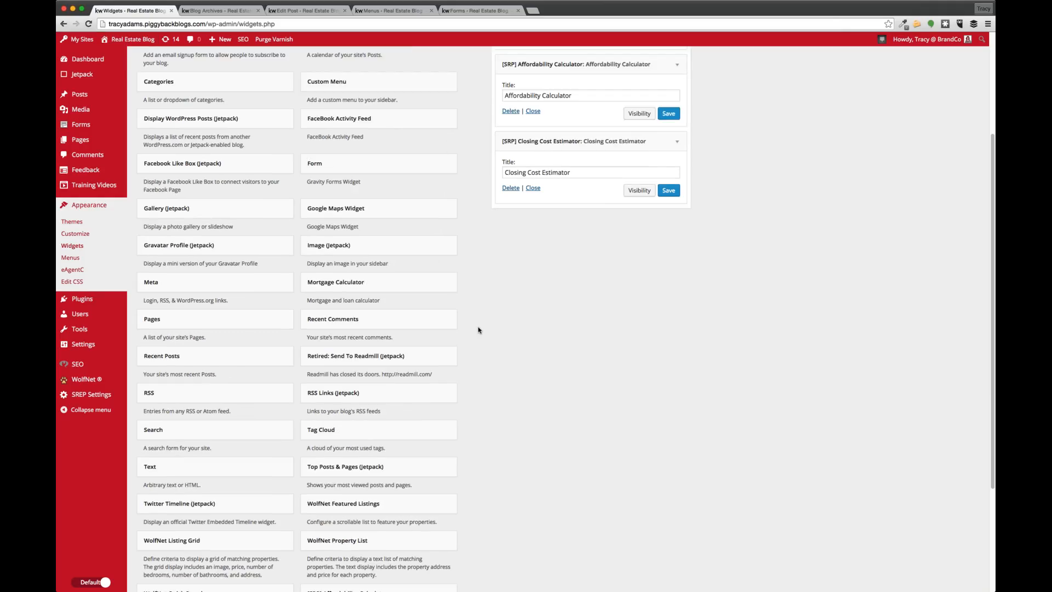
Add a Google Maps Widget to Sidebar 1 and look up the existing maps in the post editor
left_click(373, 212)
left_click(386, 263)
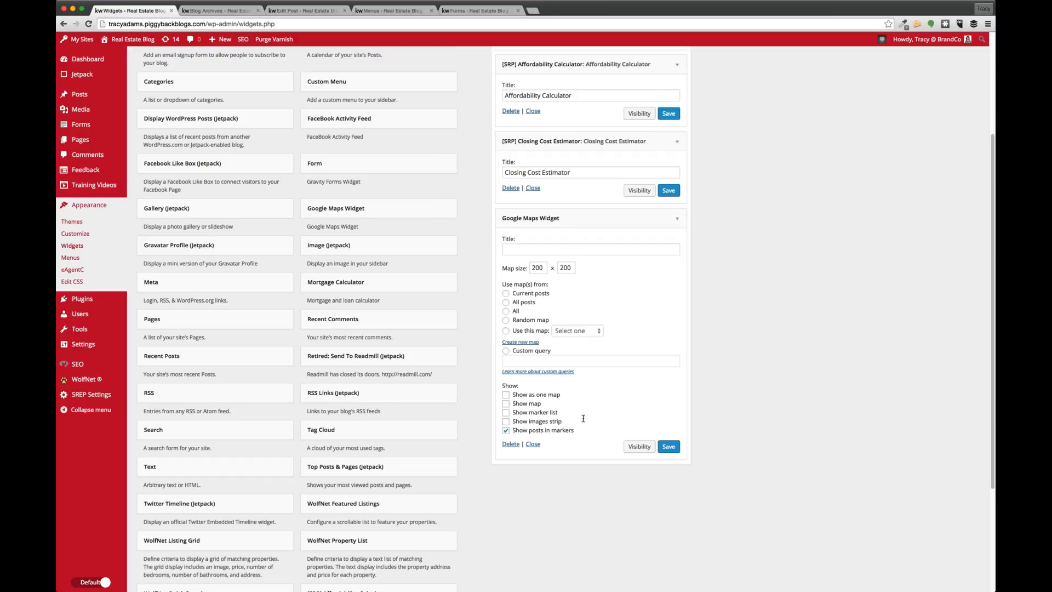
left_click(369, 12)
left_click(301, 12)
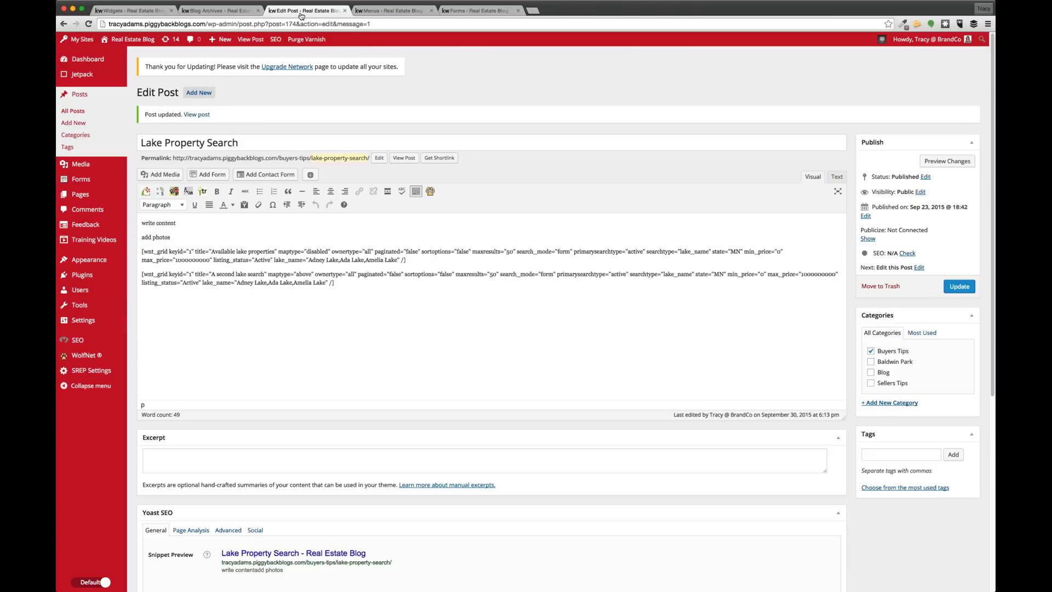
left_click(310, 174)
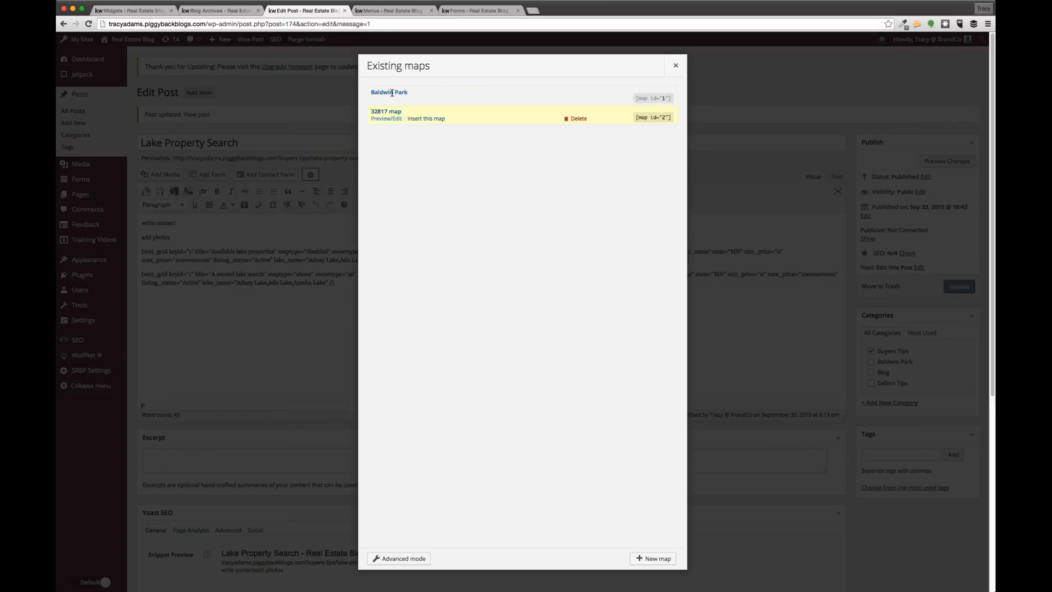
left_click(119, 11)
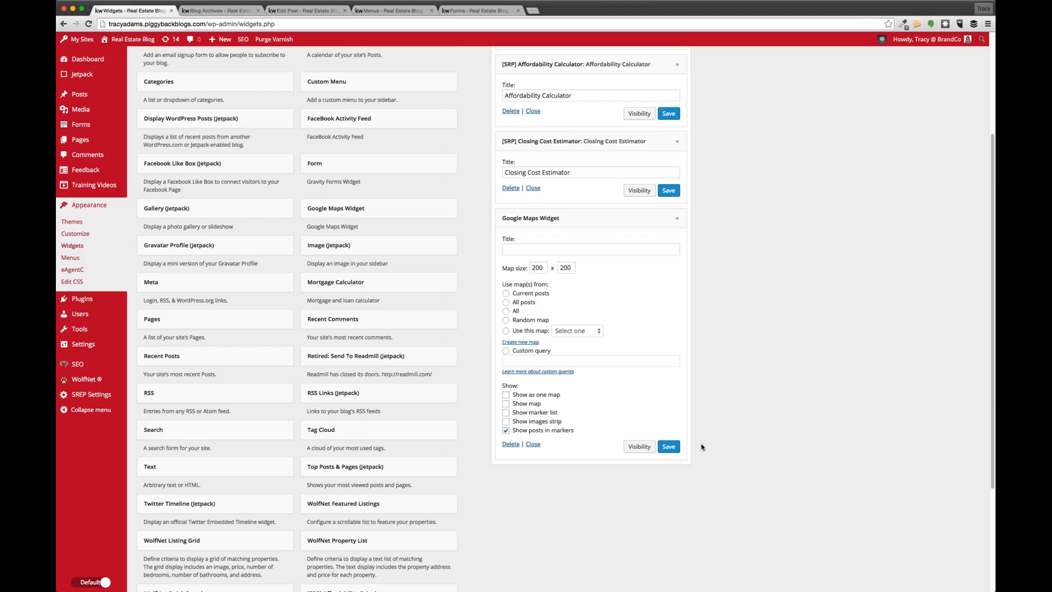
Set the map widget to use the Baldwin Park map, save, and check it on the live blog
left_click(586, 331)
left_click(586, 343)
left_click(671, 447)
left_click(224, 11)
left_click(88, 24)
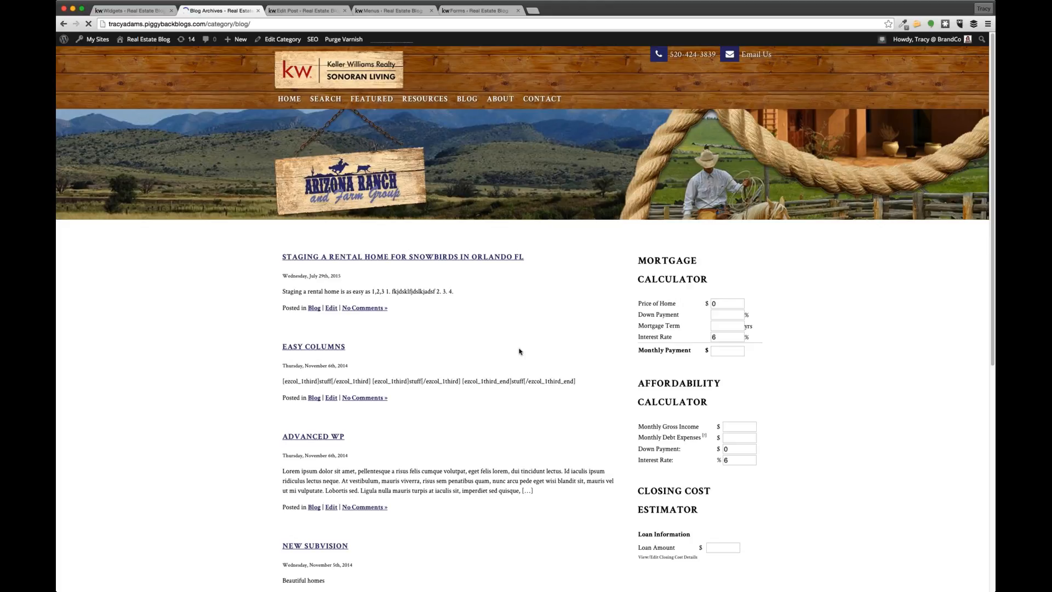
scroll(539, 329, "down", 5)
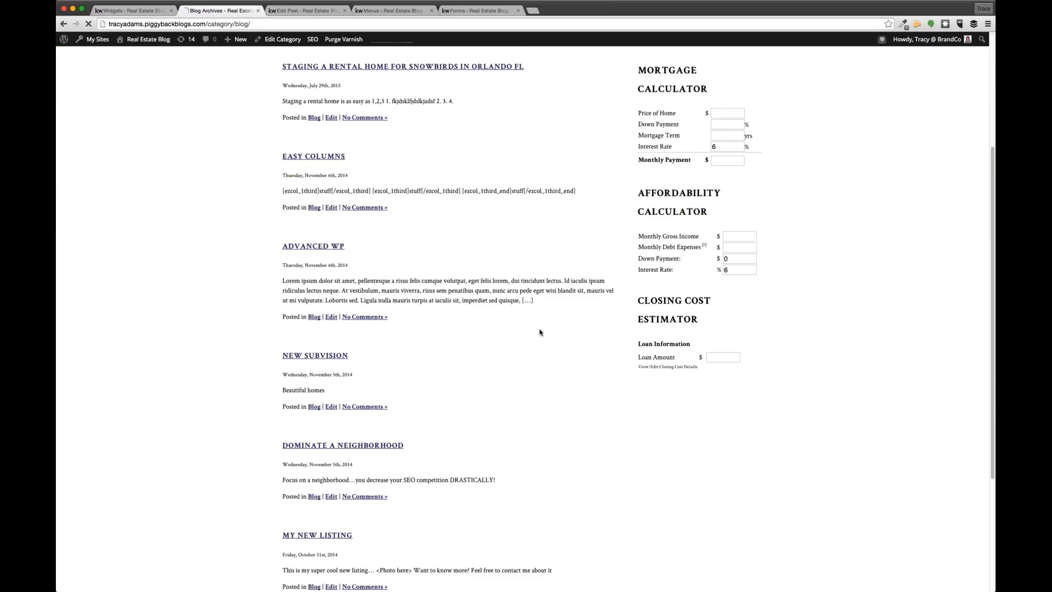
scroll(540, 329, "up", 10)
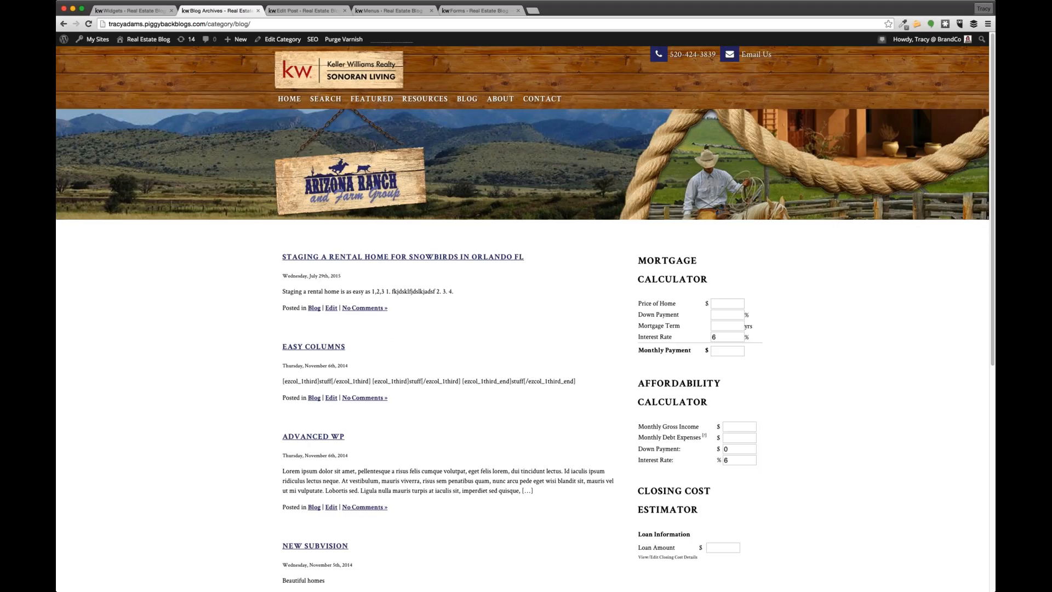
left_click(130, 10)
Title the map widget 'Google Map', enable Show as one map, and save it
left_click(669, 447)
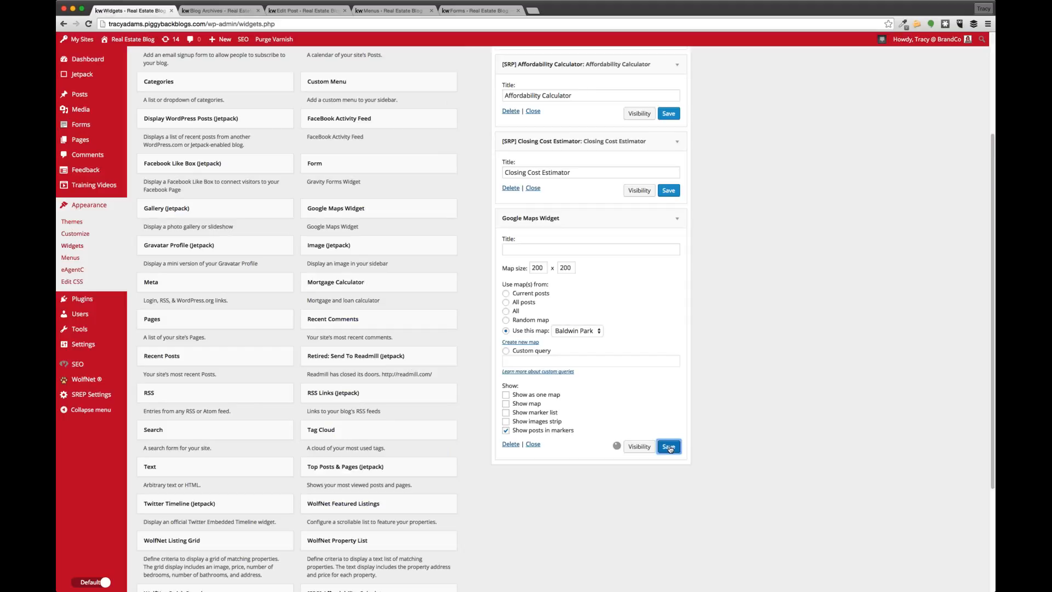
left_click(548, 248)
type("Google Map")
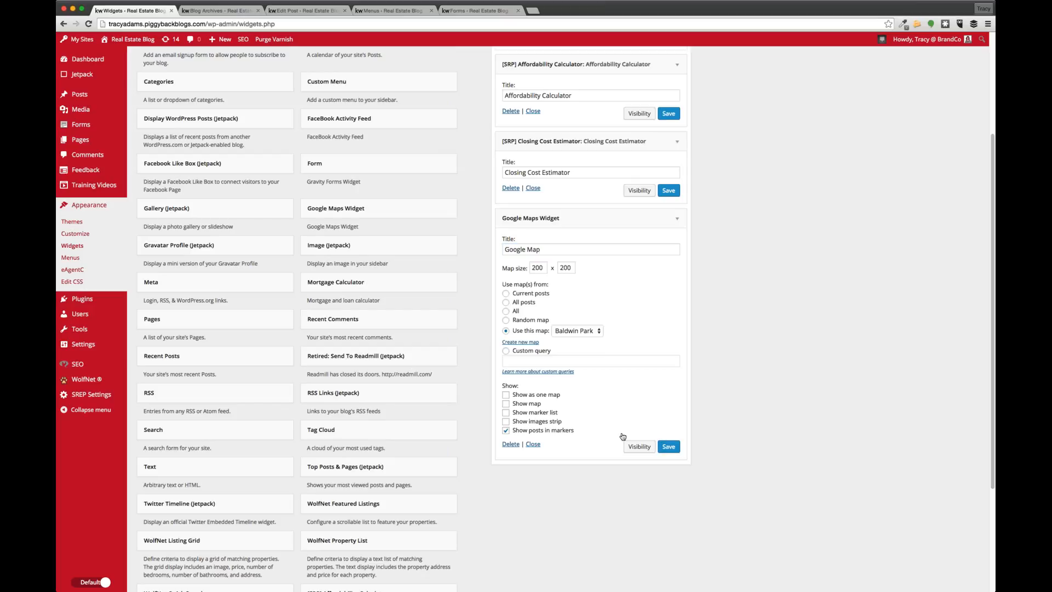
left_click(506, 394)
left_click(668, 455)
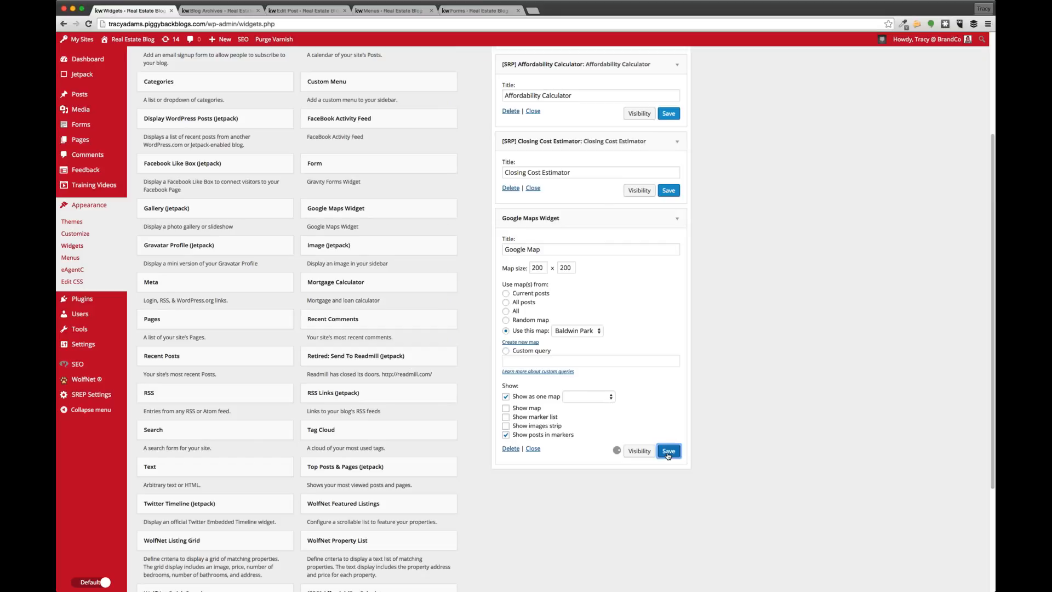
left_click(220, 4)
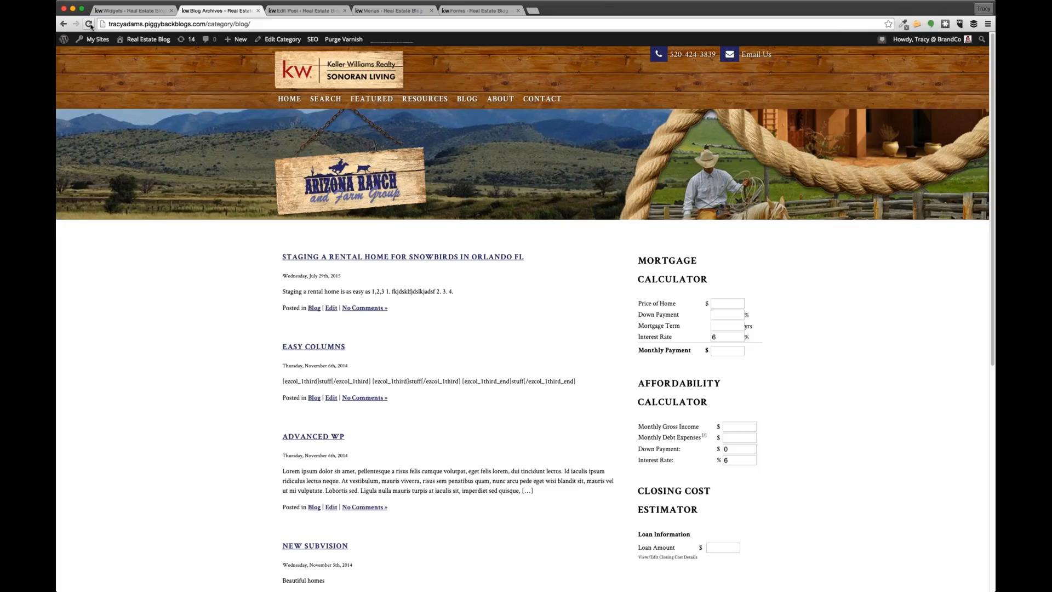
Reload the live blog to inspect the Google Map widget in the sidebar
left_click(89, 25)
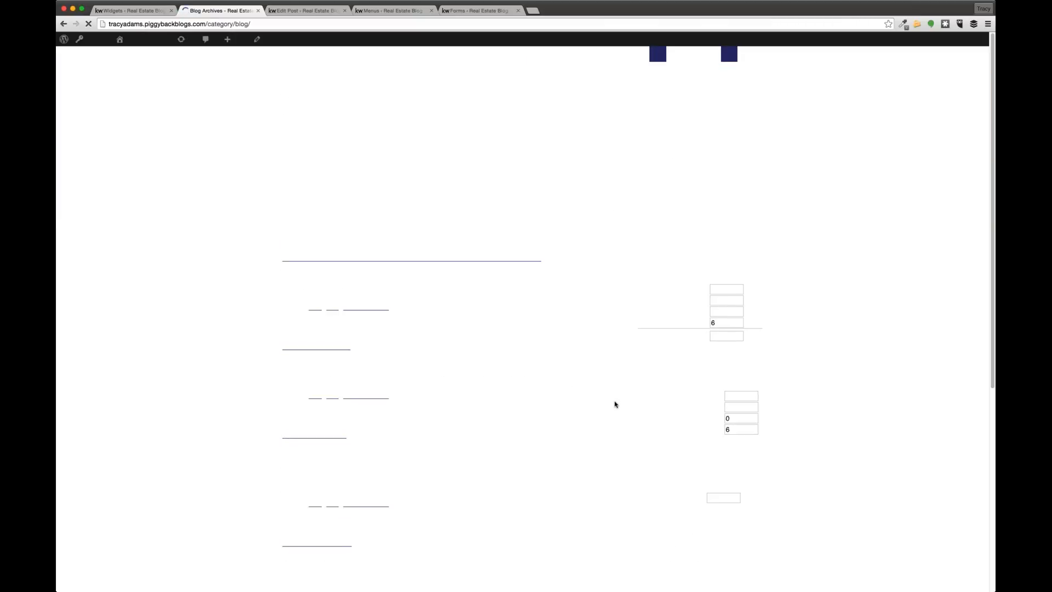
scroll(615, 405, "down", 10)
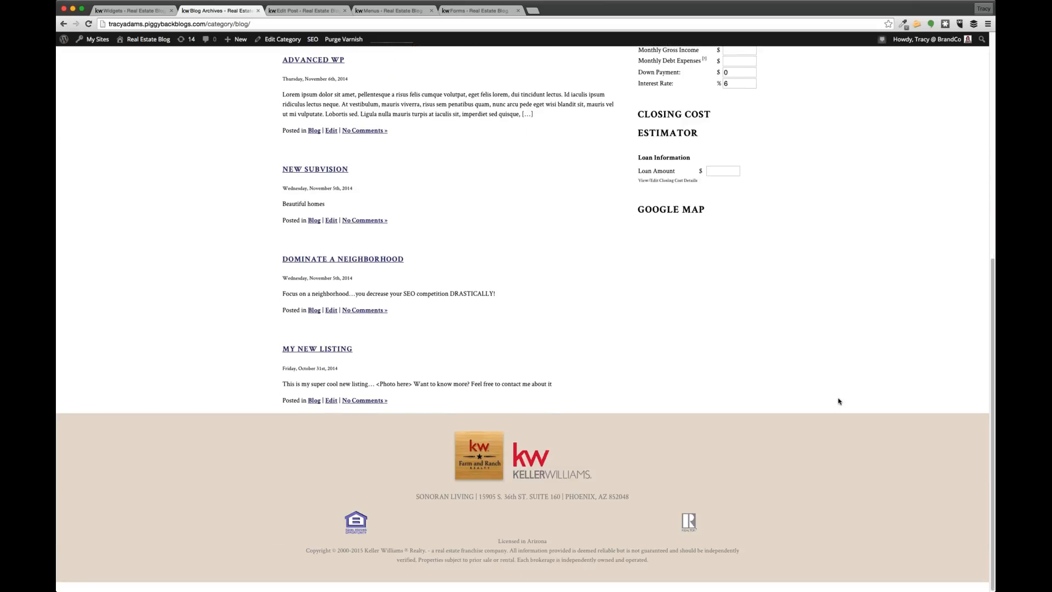
left_click_drag(684, 229, 742, 379)
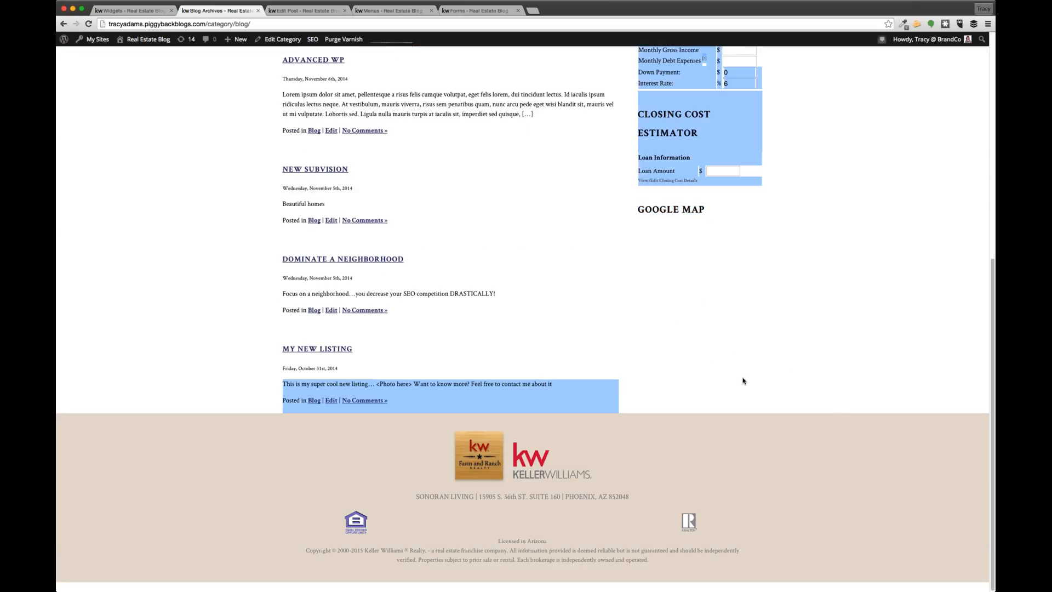
left_click(754, 331)
Enable Show map, Show marker list and Show images strip on the Google Map widget and save
left_click(139, 11)
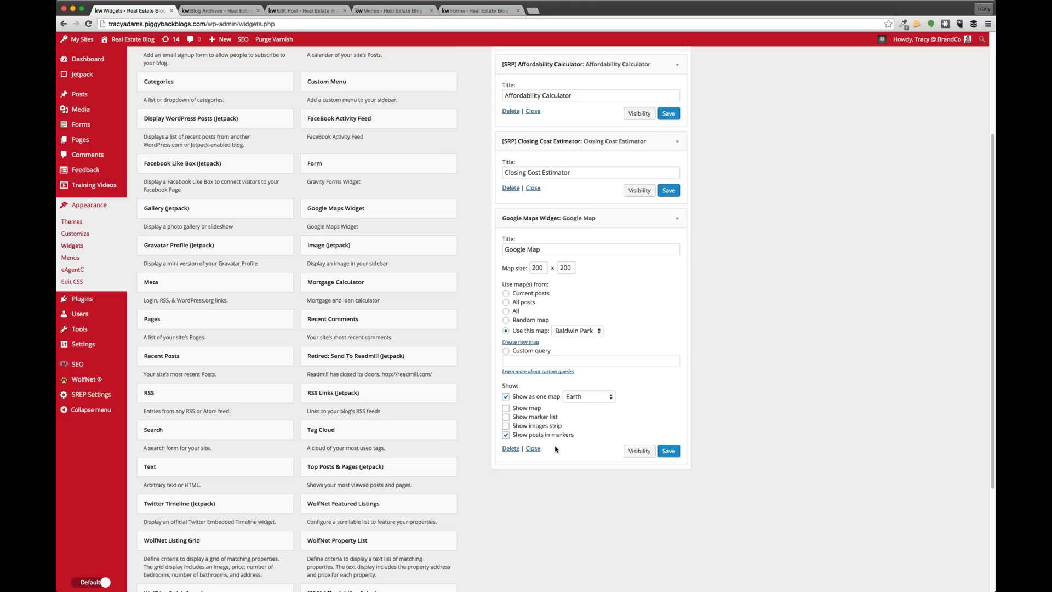
left_click(507, 409)
left_click(505, 417)
left_click(506, 426)
left_click(666, 451)
Reload the blog, flip through three slideshow photos, then collapse the Google Maps widget settings
key("ctrl+Tab")
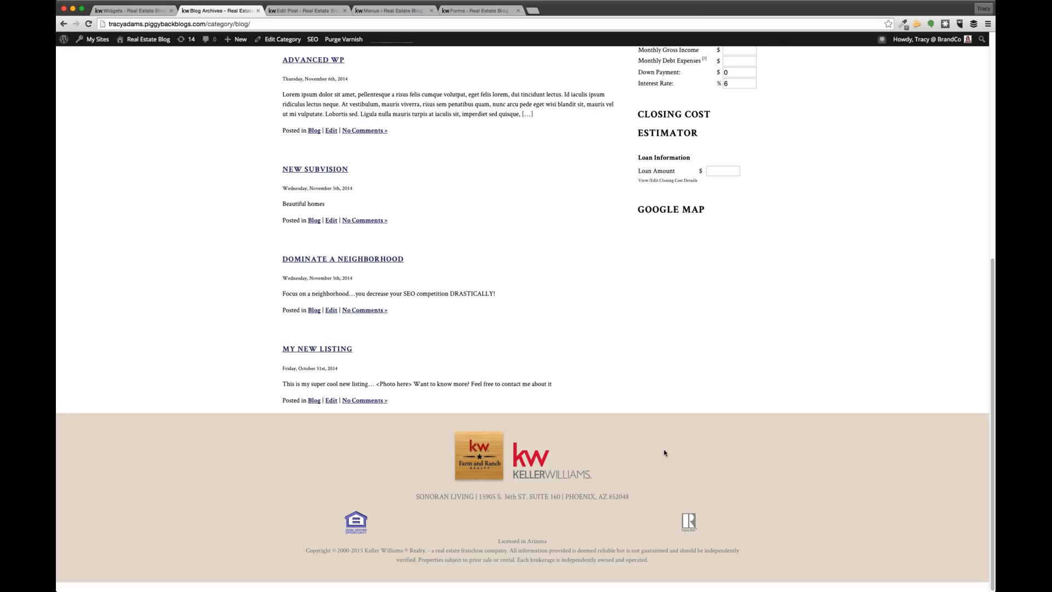
key("super+r")
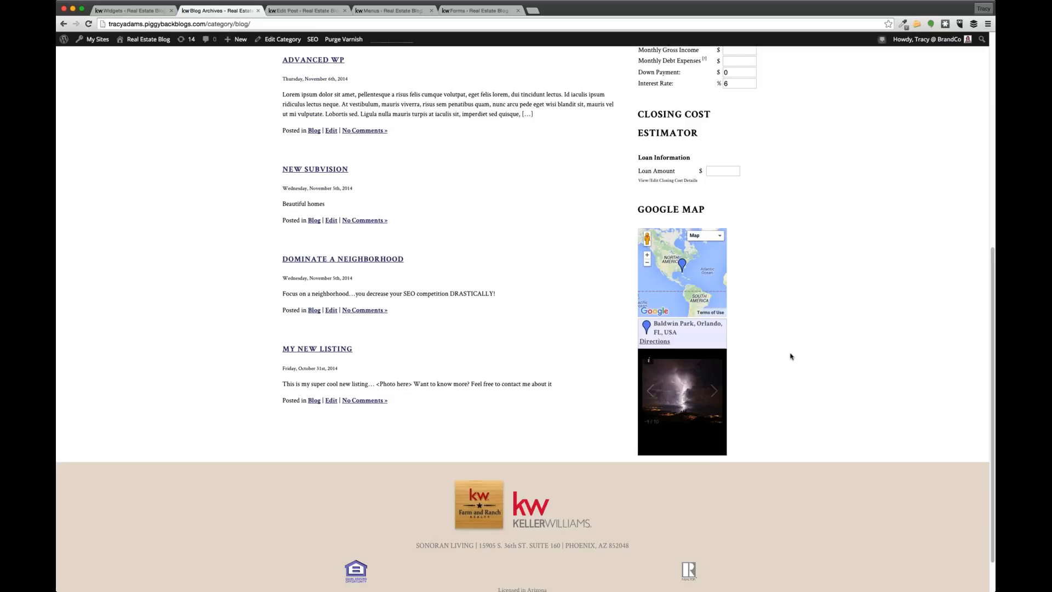
left_click(719, 394)
left_click(719, 394)
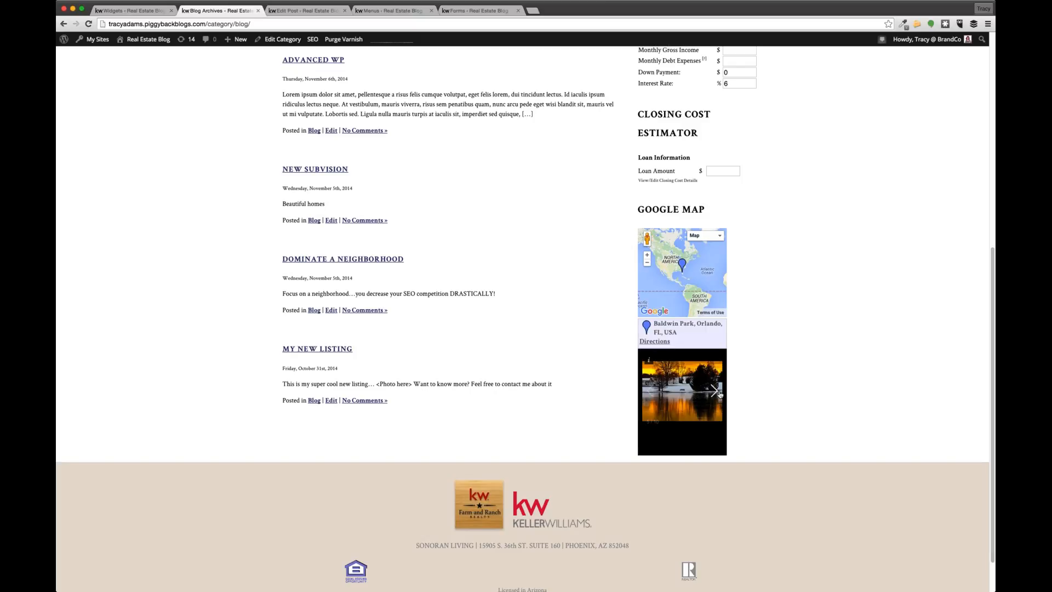
left_click(719, 395)
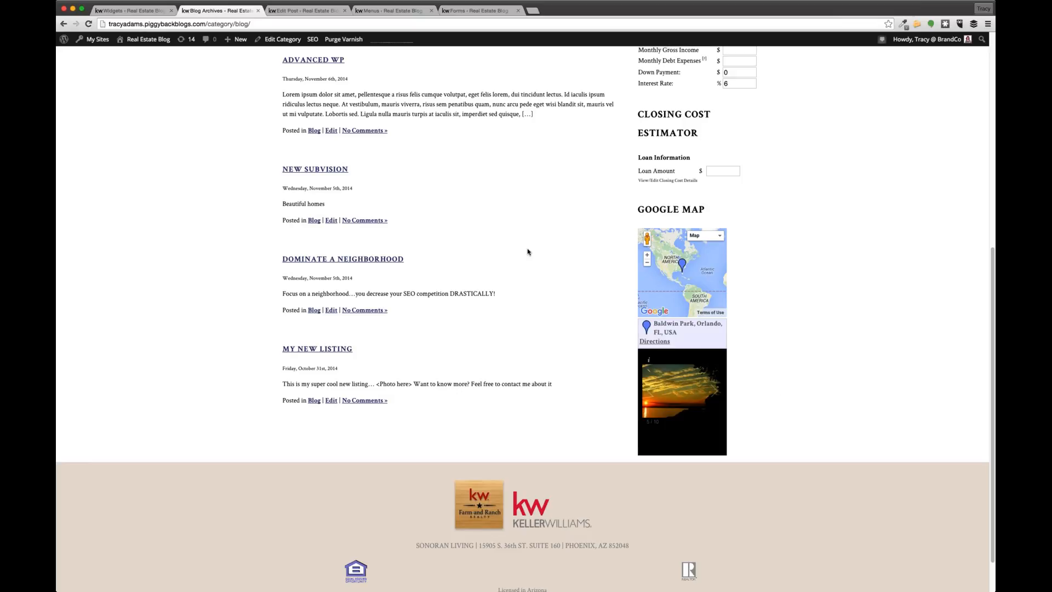
left_click(127, 11)
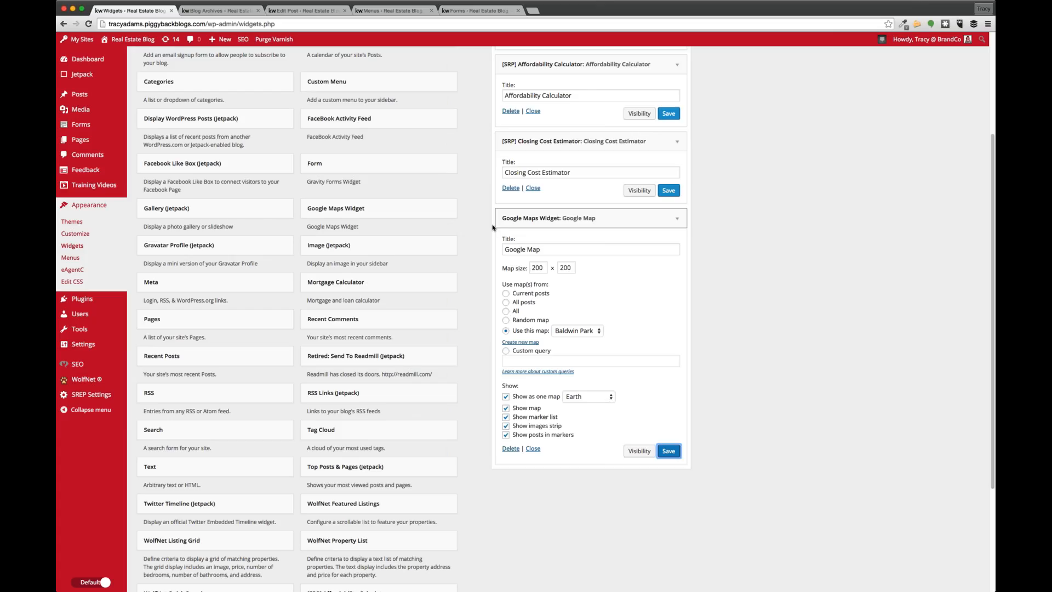
left_click(677, 218)
Collapse the Mortgage, Affordability and Closing Cost panels, then pick the Text widget from Available Widgets
scroll(561, 145, "up", 5)
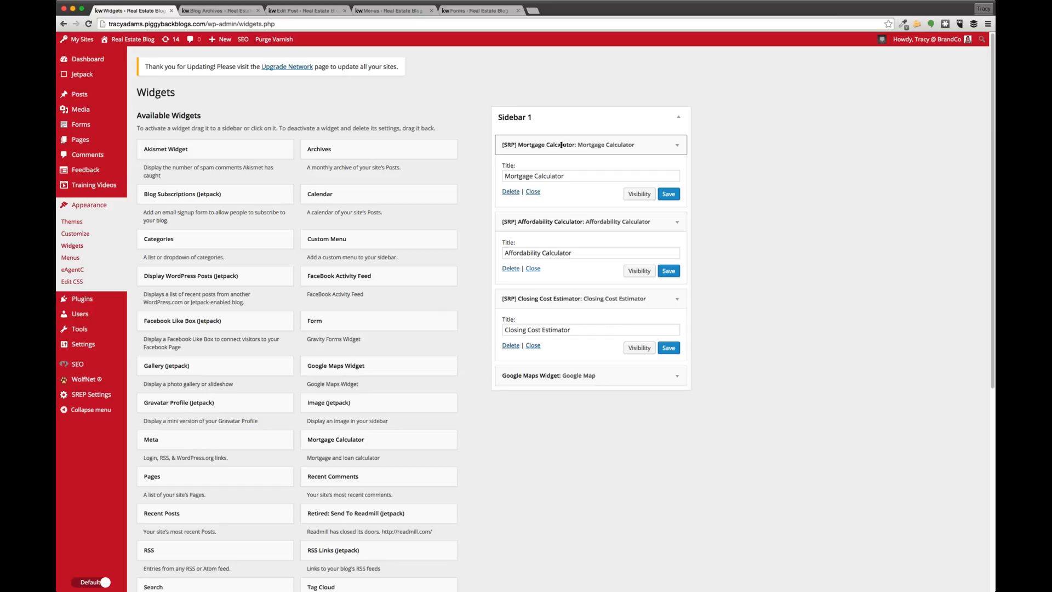
left_click(561, 145)
left_click(561, 169)
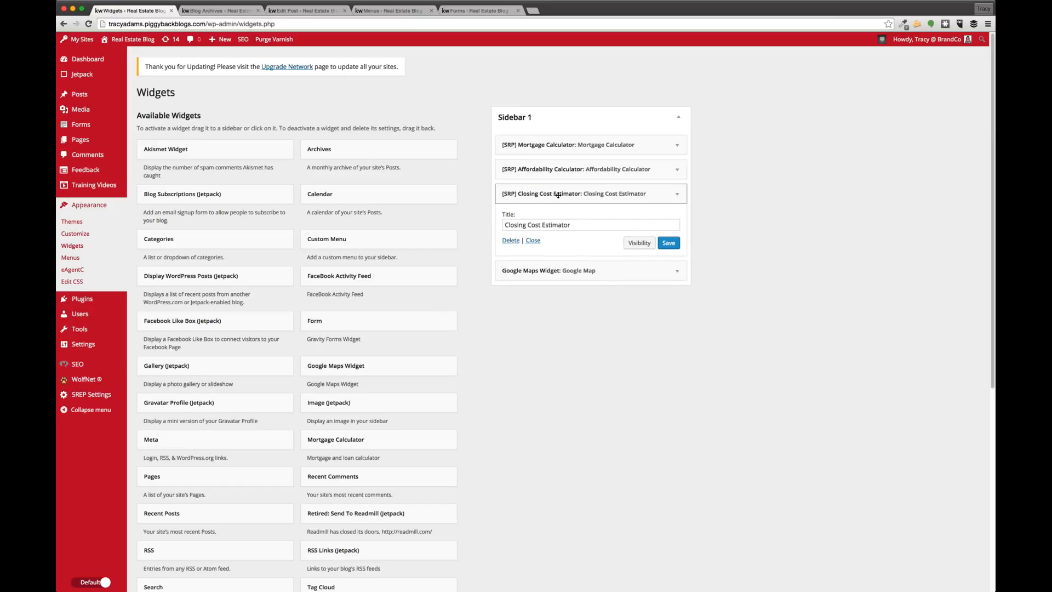
left_click(561, 193)
scroll(471, 318, "down", 5)
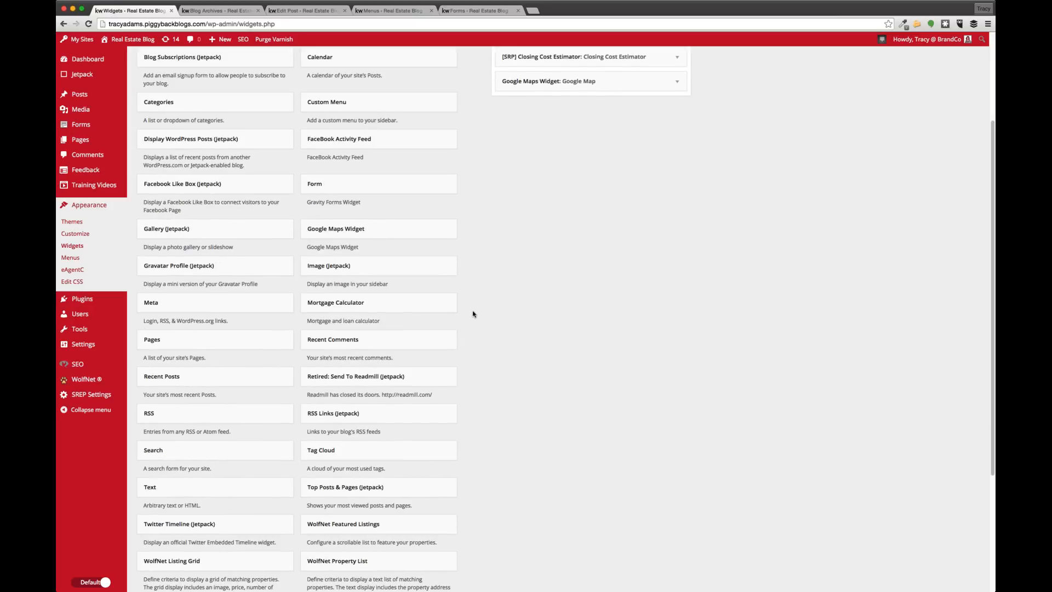
scroll(473, 314, "down", 3)
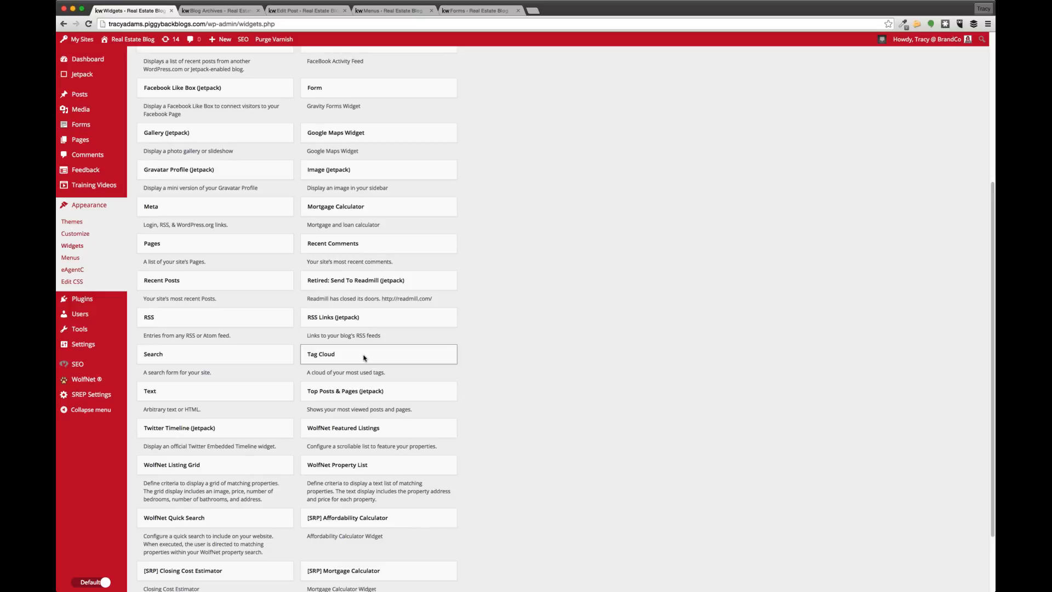
left_click(222, 394)
Add the Text widget to Sidebar 1 and title it 'Inspirational Quote'
left_click(237, 450)
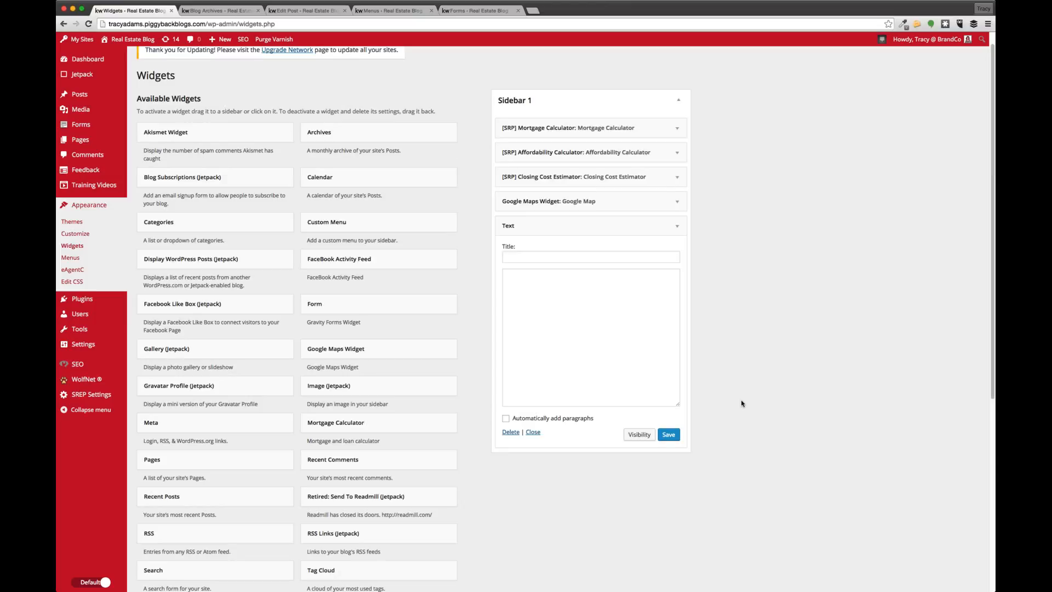
left_click(549, 361)
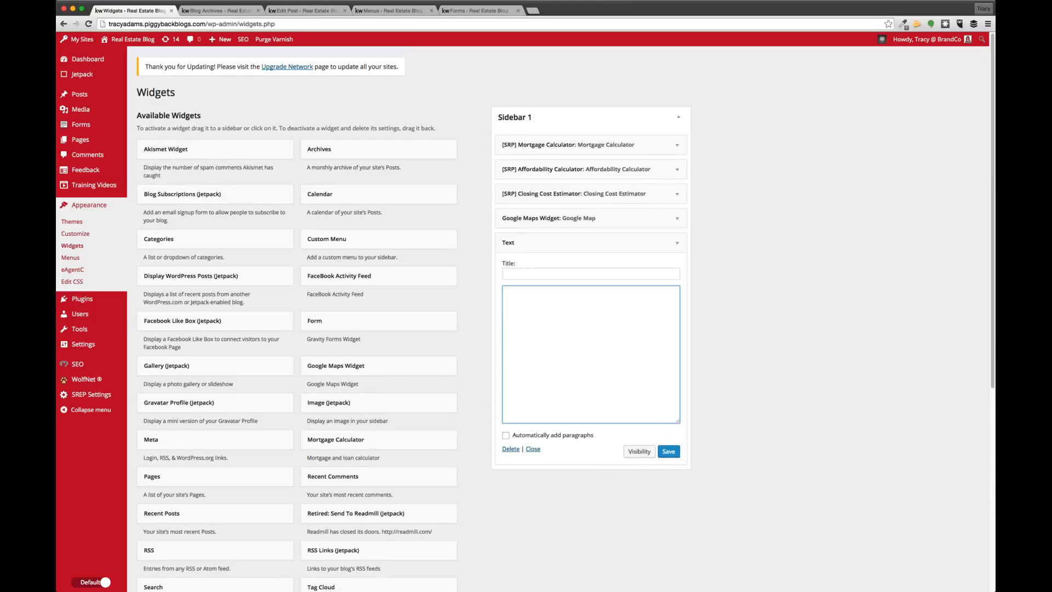
left_click(514, 273)
left_click(534, 321)
left_click(525, 274)
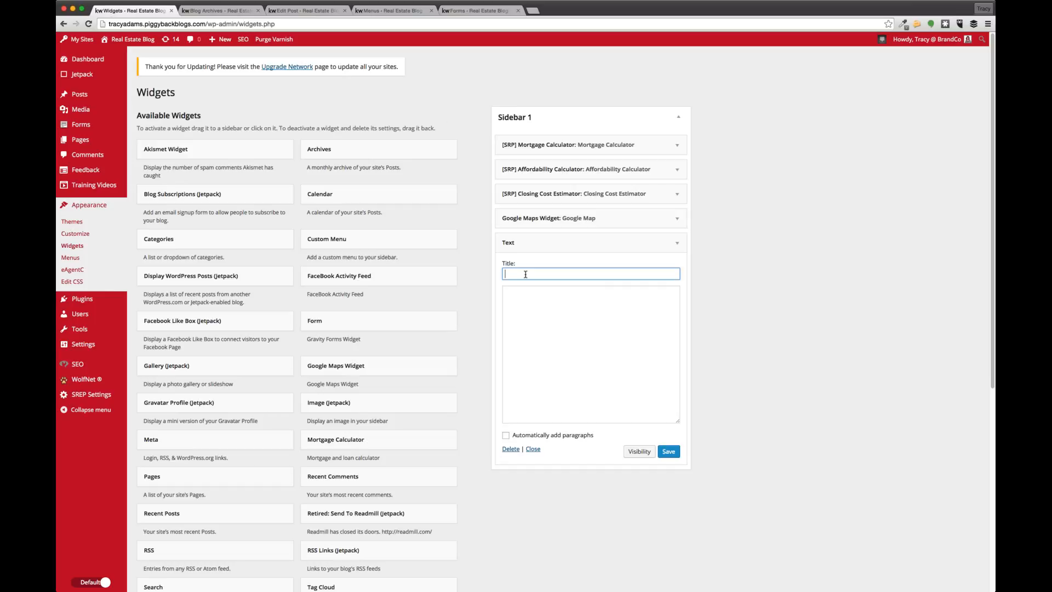
type("Inspirational Quotes")
left_click(538, 328)
left_click(570, 273)
key("BackSpace")
Enter the quote "If you aren't failing, you're not trying hard enough", save, and check the live blog
left_click(558, 318)
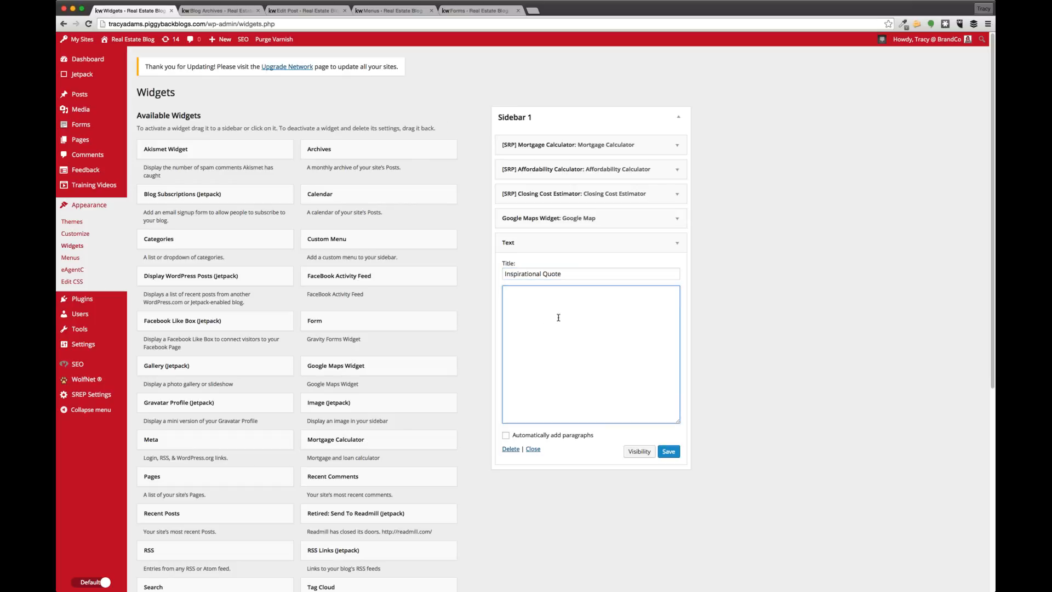
type("\"If you aren't w")
key("BackSpace")
type("failing, you're not trying  hard enough\"")
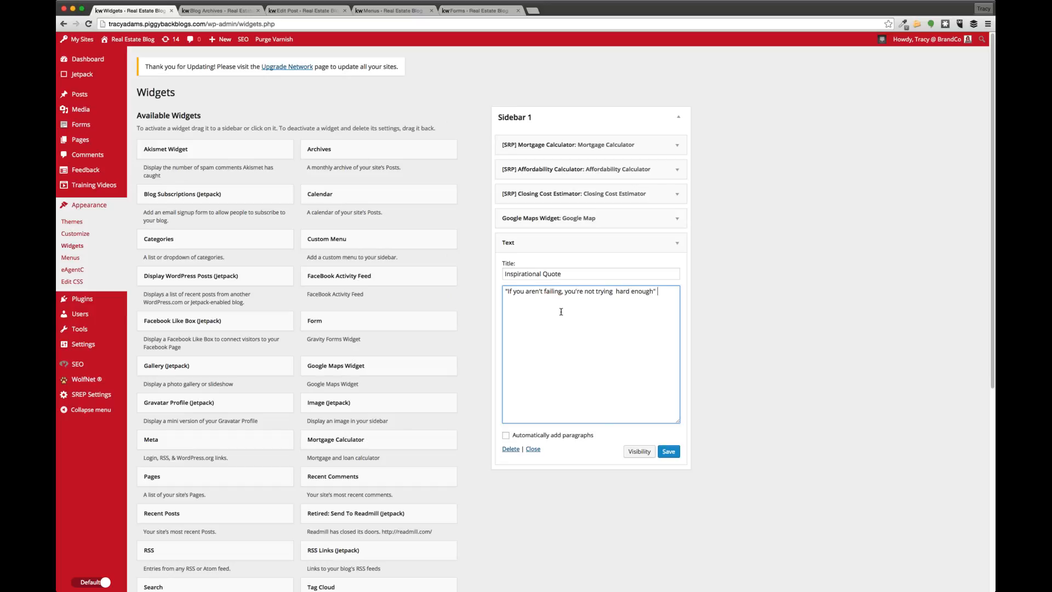
left_click(614, 291)
key("BackSpace")
left_click(669, 451)
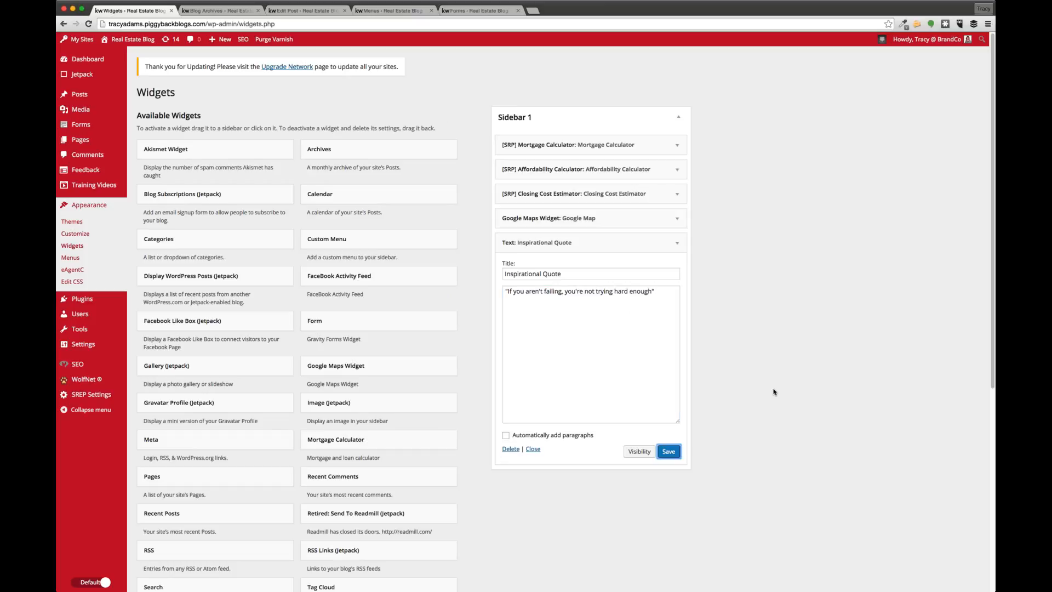
left_click(184, 14)
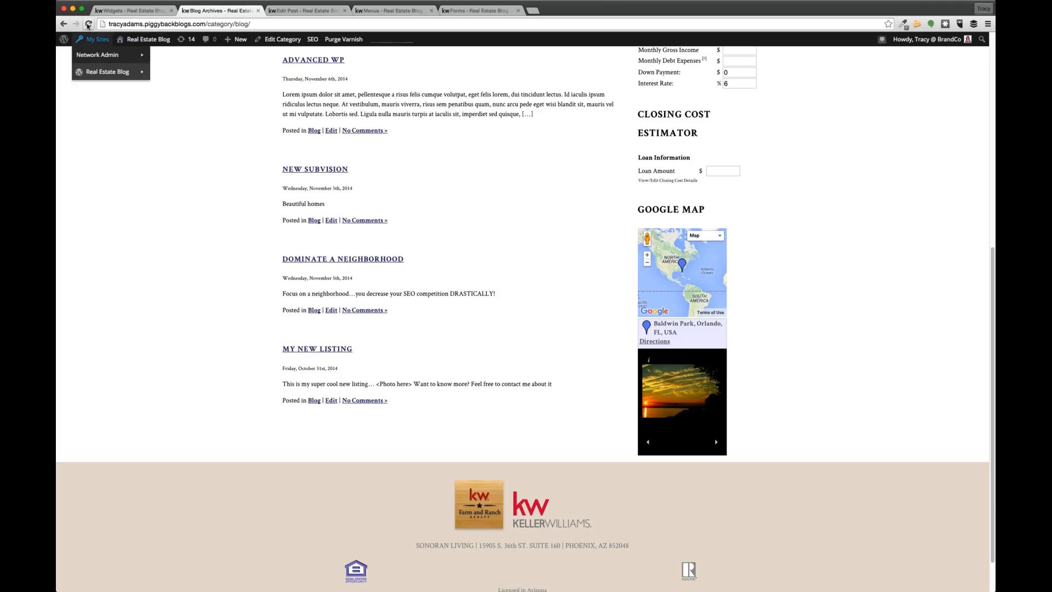
left_click(88, 24)
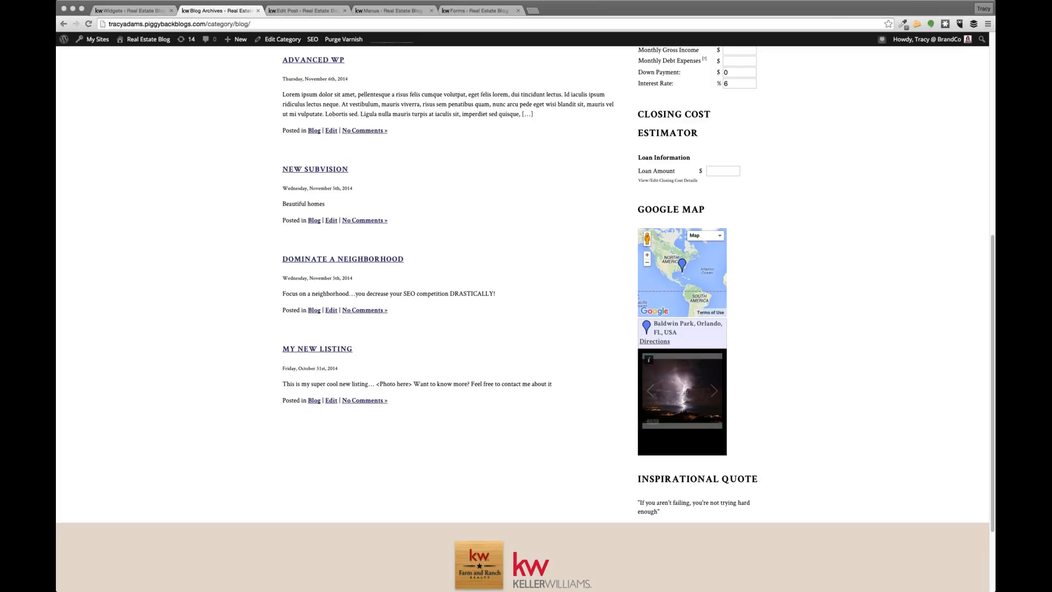
left_click(130, 10)
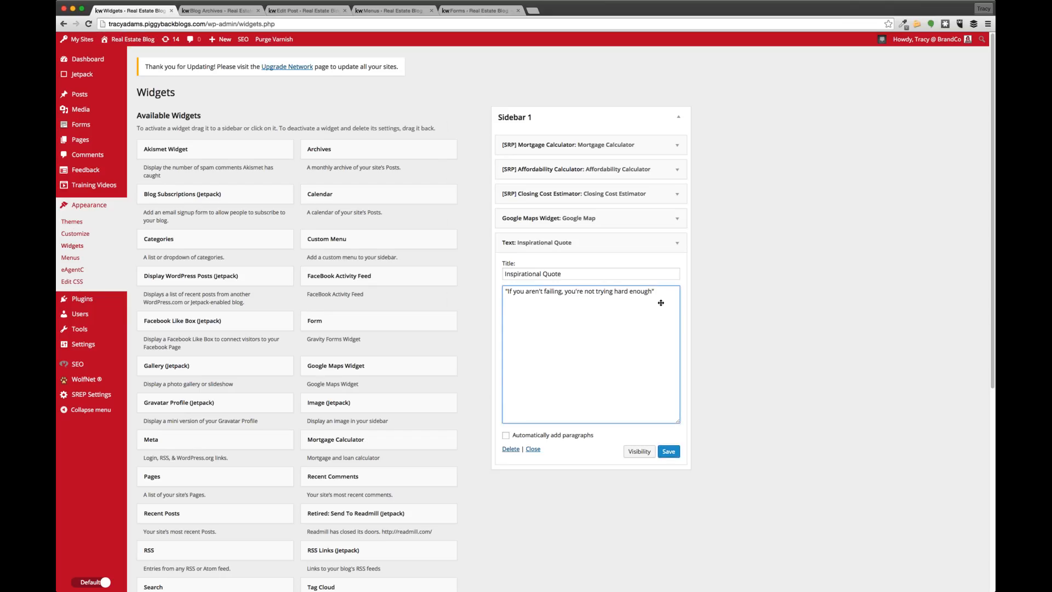
Copy the File URL of the home2 image from the Media Library
left_click(472, 10)
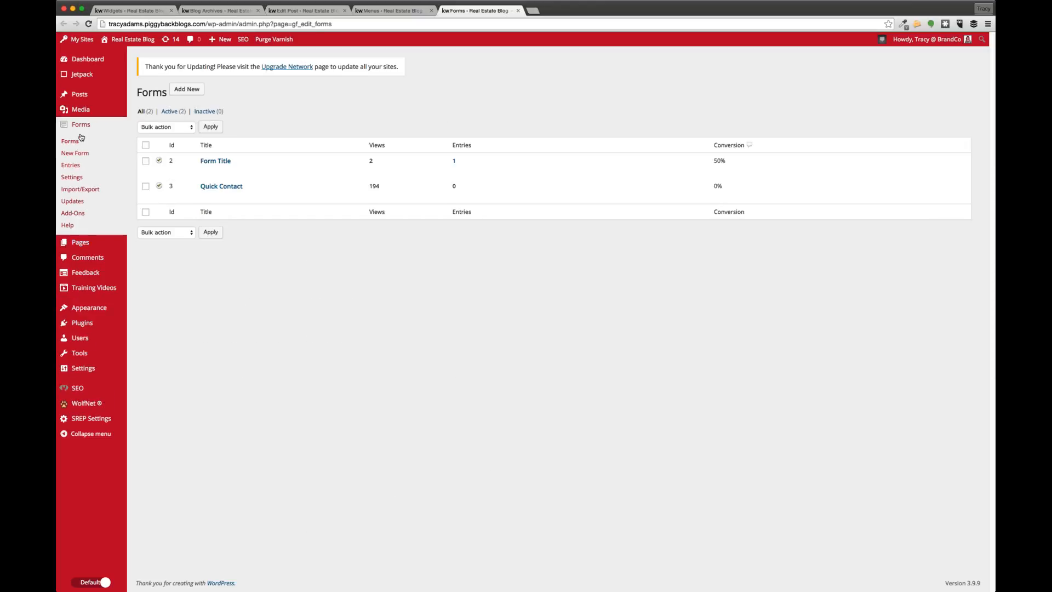
left_click(141, 114)
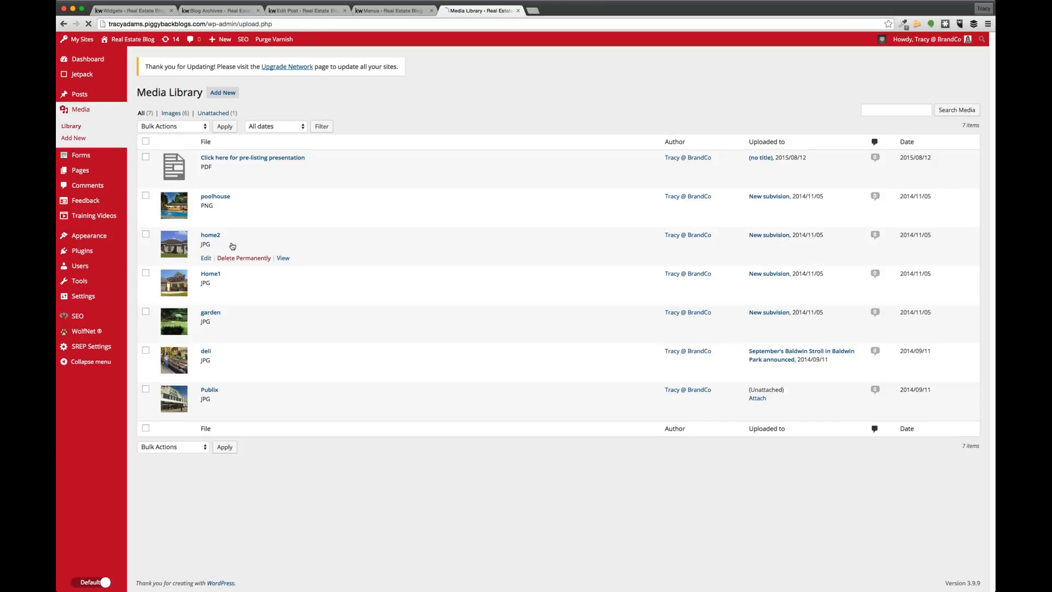
left_click(204, 258)
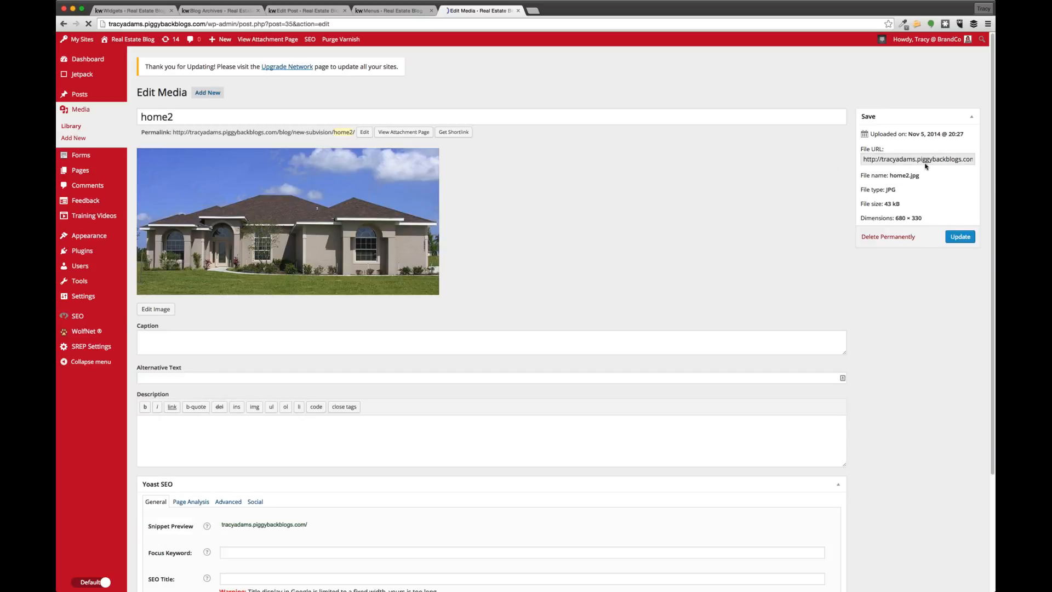
double_click(910, 160)
triple_click(909, 160)
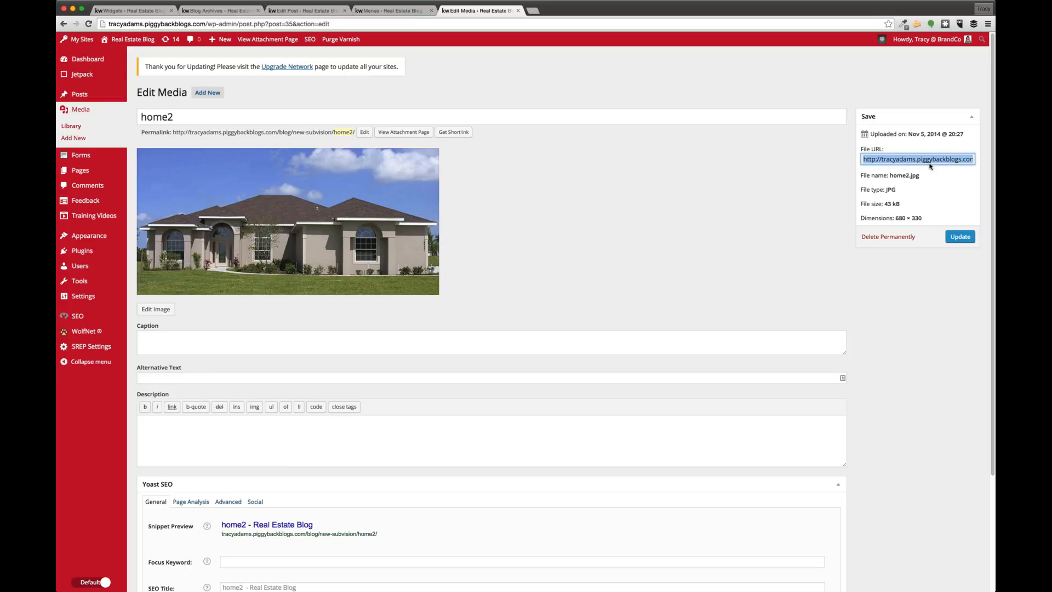
Add an <img src> tag with the home2 URL below the quote and save the widget
left_click(172, 10)
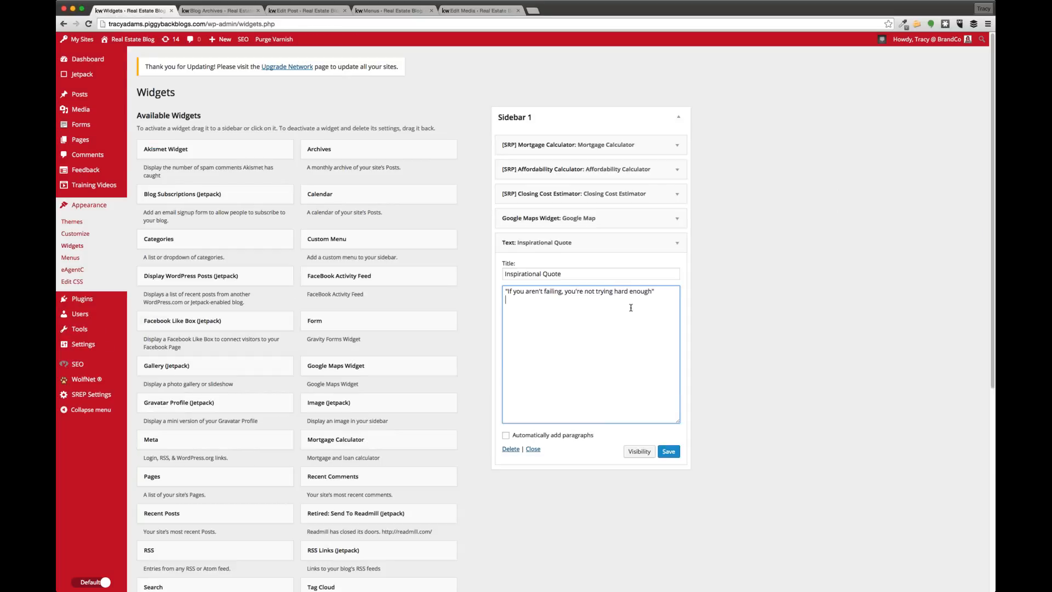
key("Return")
type("<img src=\"")
type("http://tracyadams.piggybackblogs.com/files/2014/11/home2.jpg")
type("\">")
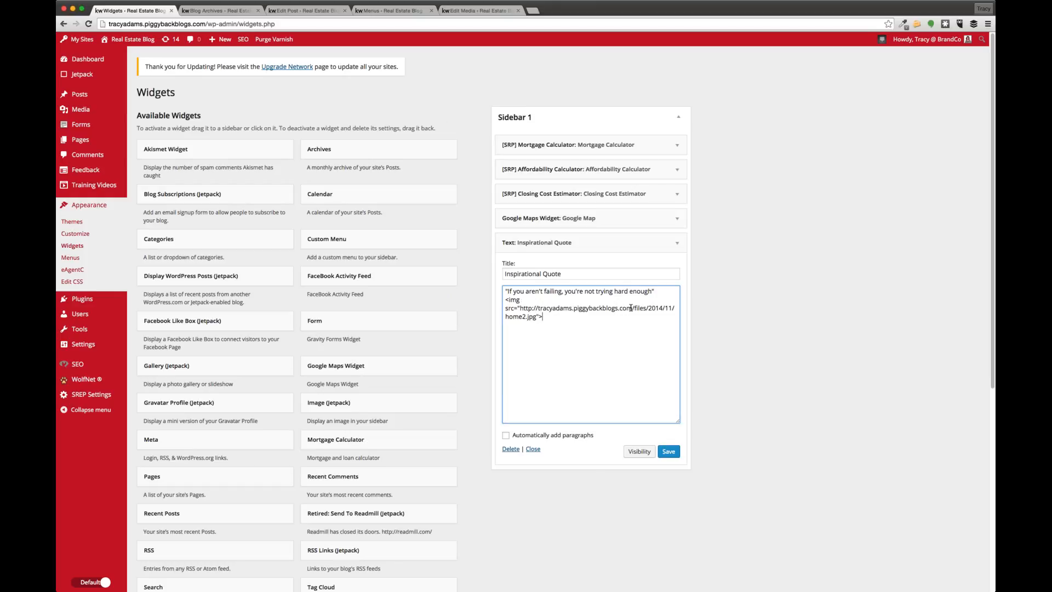
left_click(675, 455)
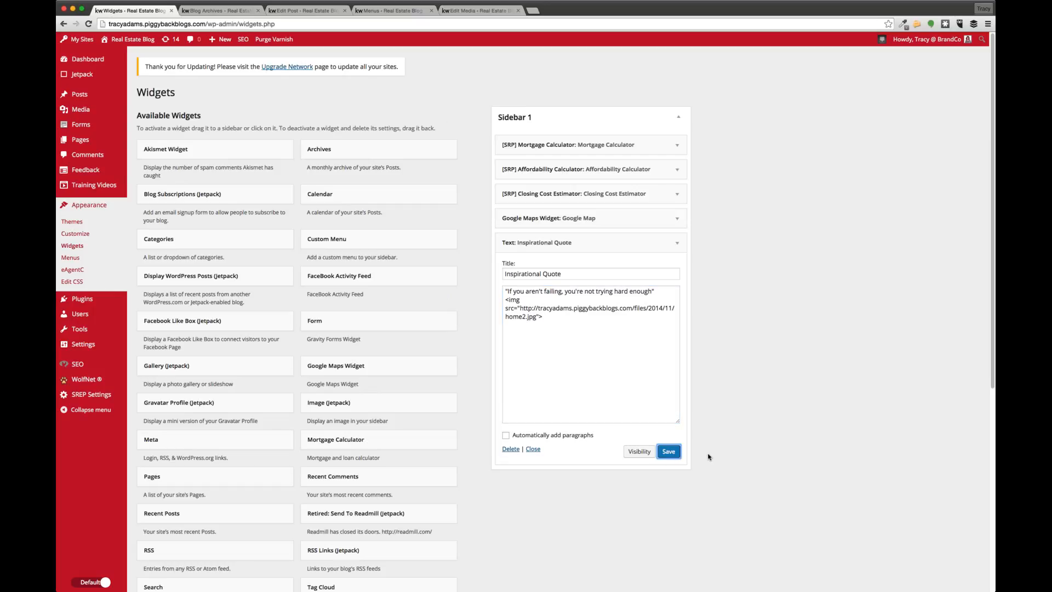
left_click(219, 11)
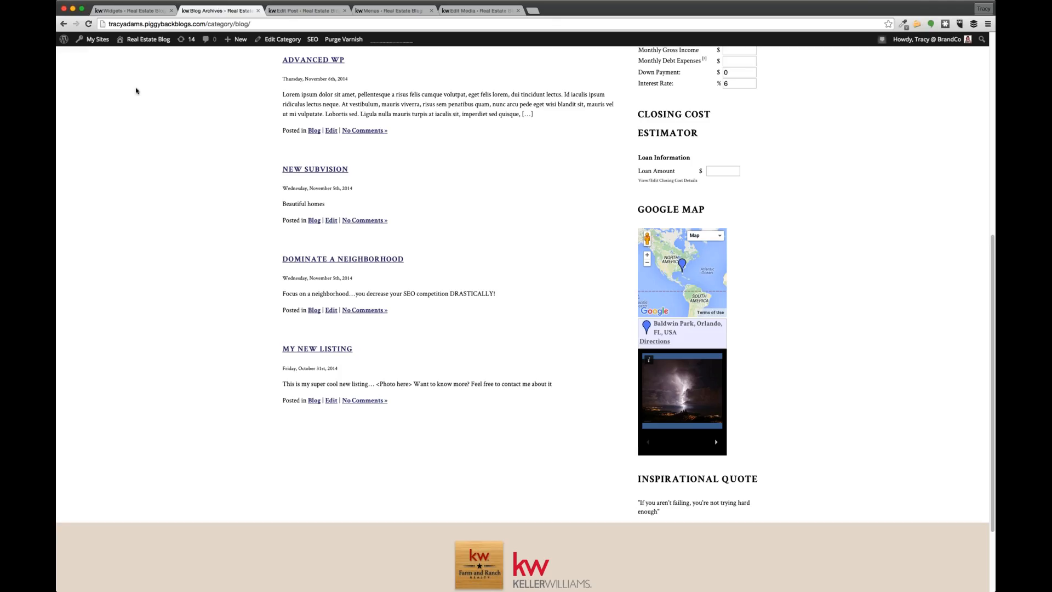
Reload the blog and check that the home2 house photo appears under the sidebar quote
left_click(89, 26)
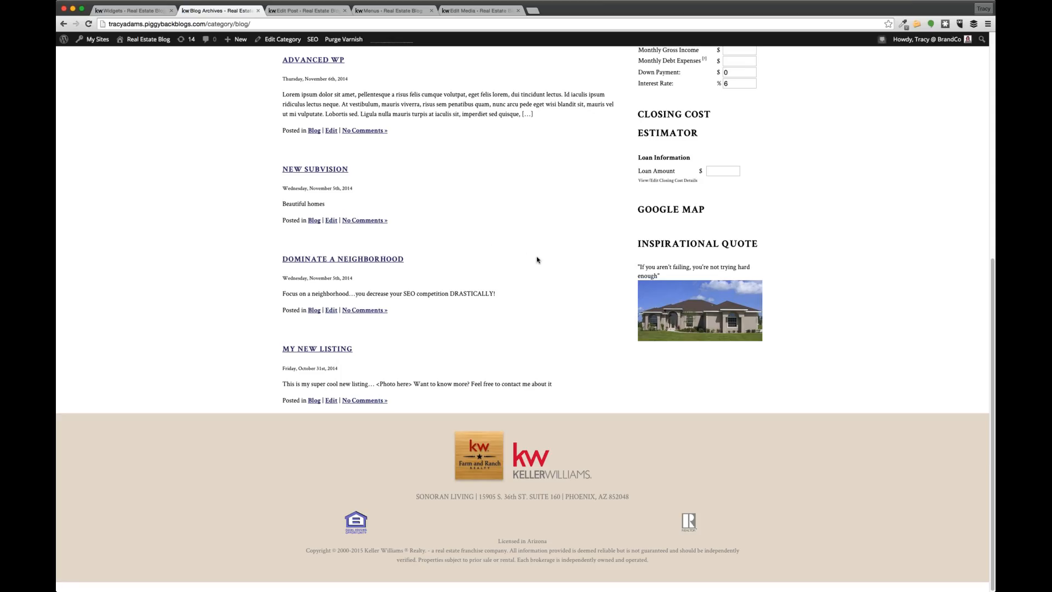
scroll(813, 325, "down", 2)
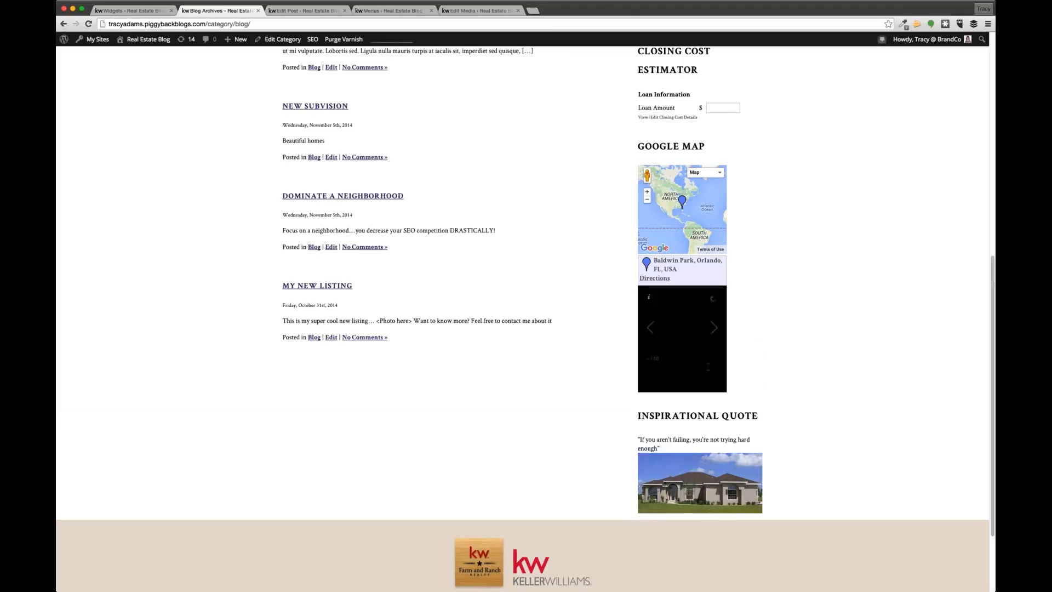
scroll(760, 388, "down", 3)
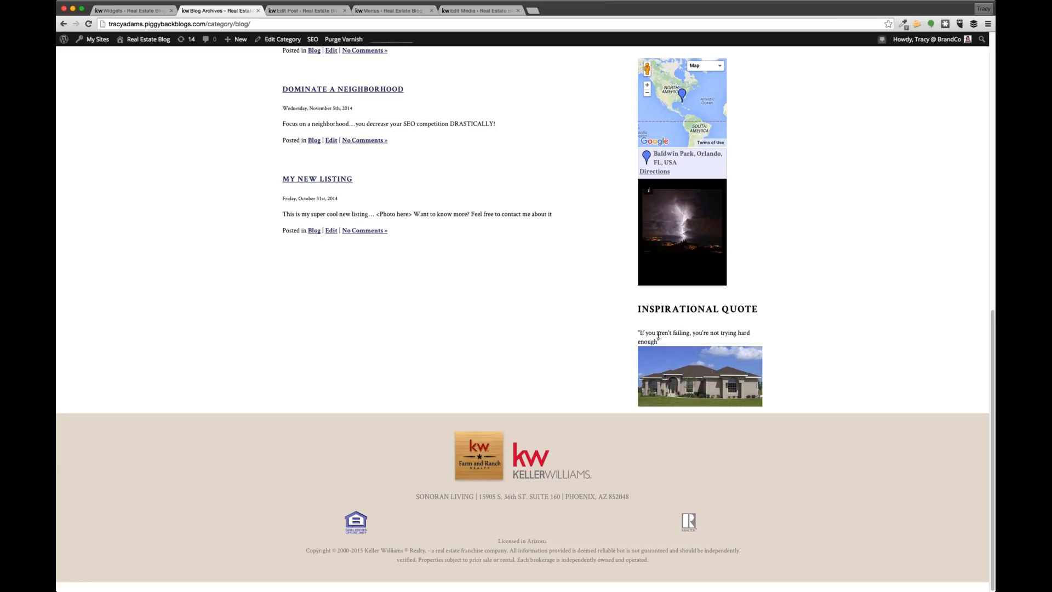
left_click_drag(779, 385, 792, 408)
left_click(883, 390)
key("ctrl+shift+Tab")
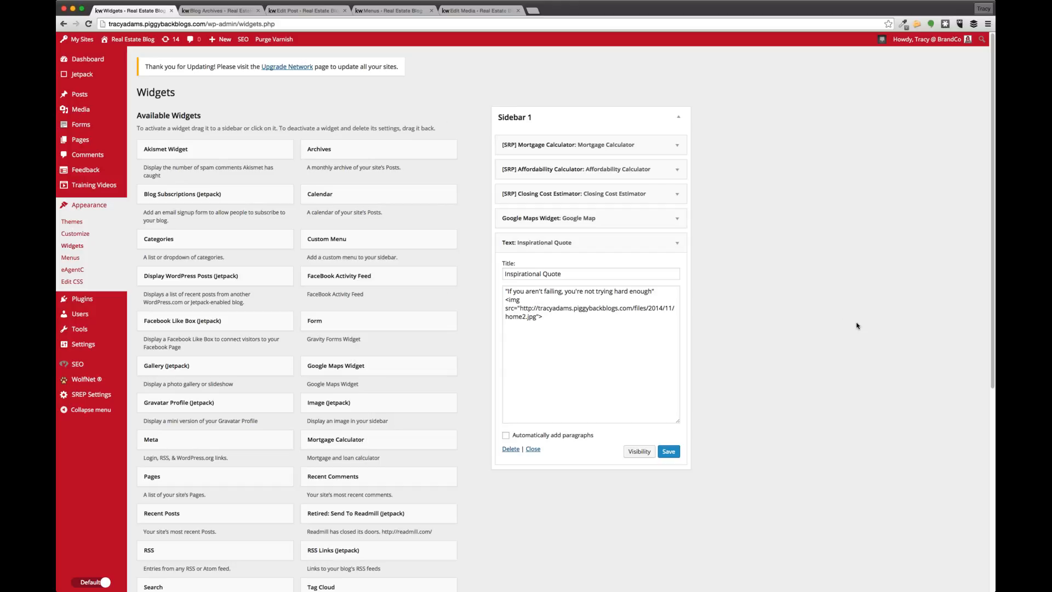
Re-save the quote text widget and browse the installed Plugins list
left_click(668, 452)
left_click(88, 302)
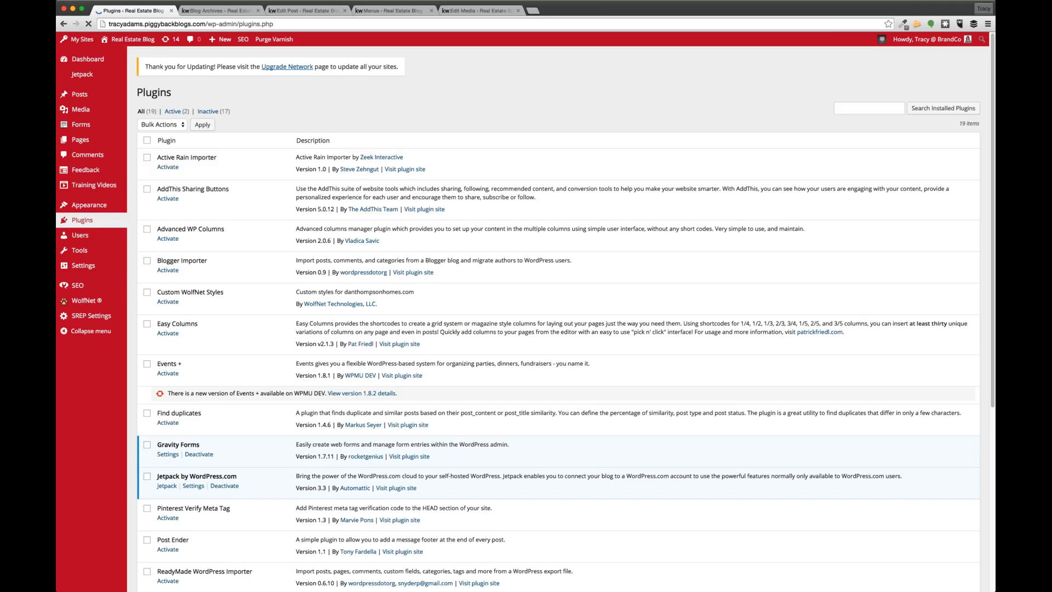
scroll(233, 124, "down", 3)
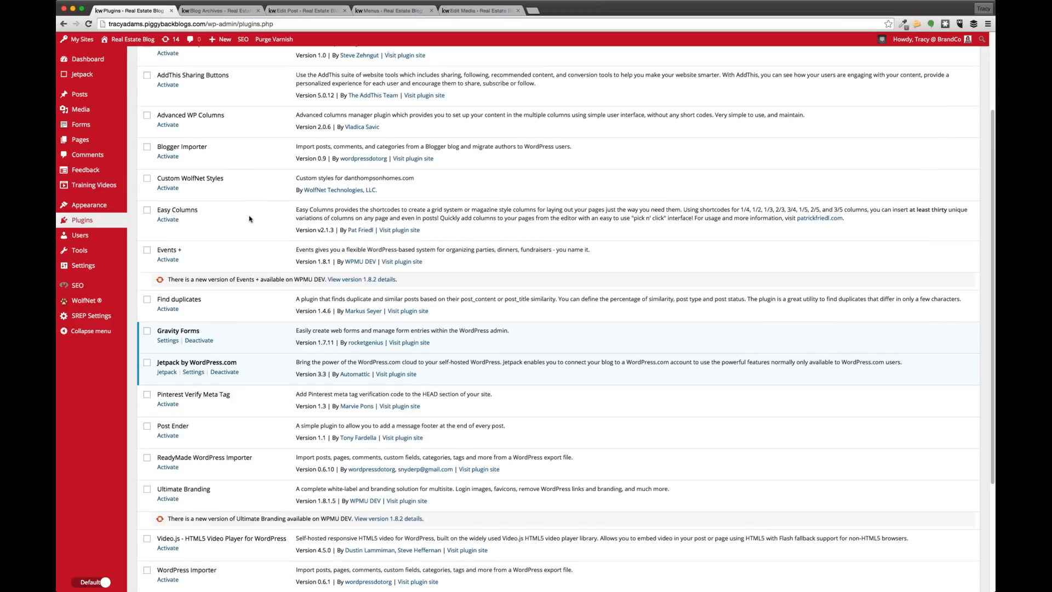
scroll(251, 221, "up", 3)
scroll(252, 222, "down", 7)
scroll(253, 222, "up", 7)
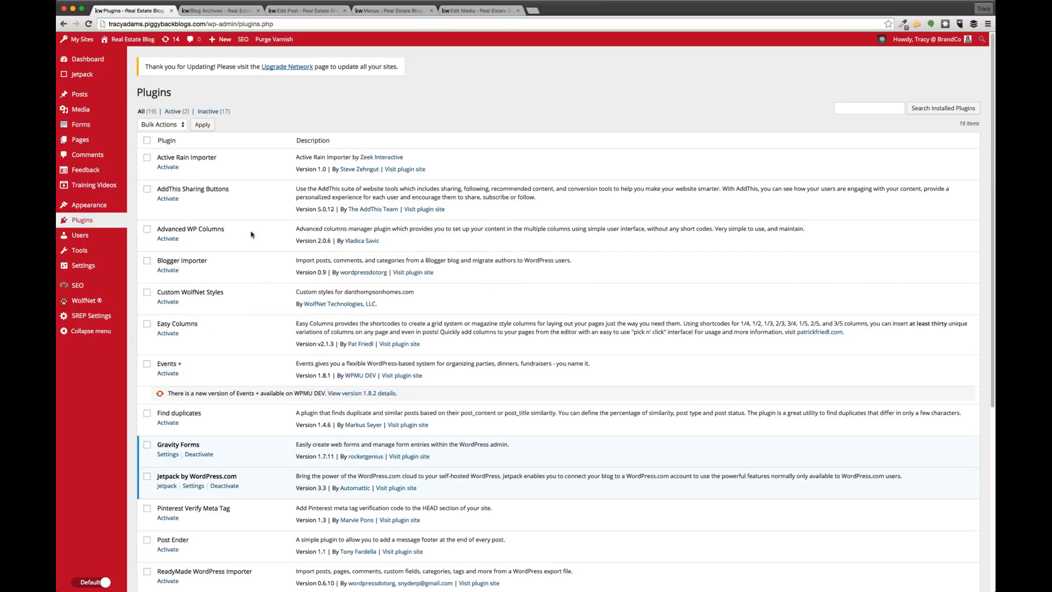
scroll(206, 376, "down", 7)
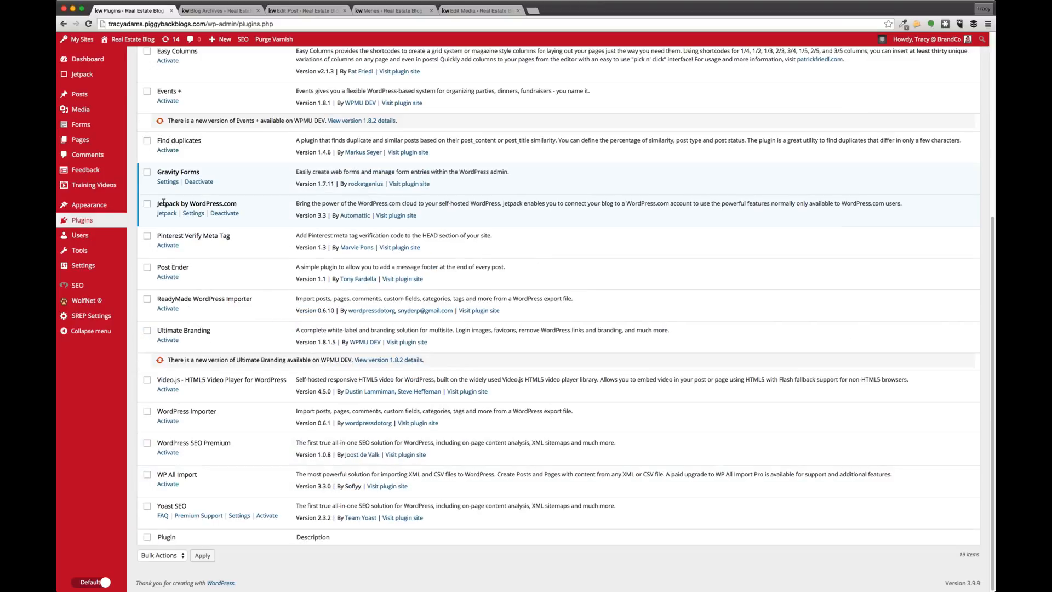
Highlight the active plugins, Jetpack by WordPress.com and Gravity Forms
left_click_drag(158, 206, 239, 208)
left_click_drag(201, 172, 157, 172)
left_click(208, 227)
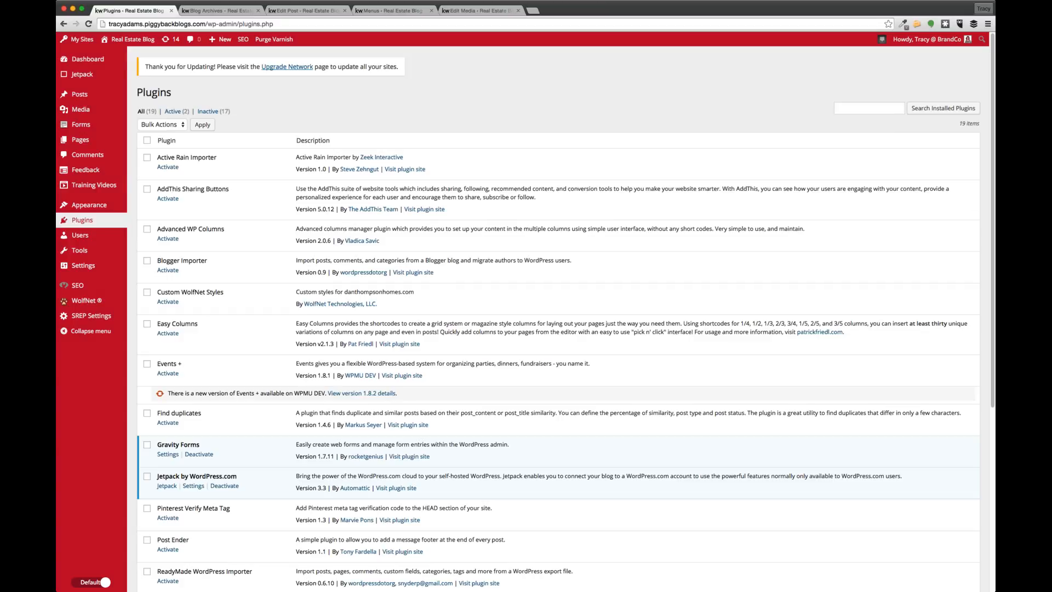
Open the BrandCo YouTube channel in a new tab and its Piggyback Blog tutorials playlist
left_click(531, 10)
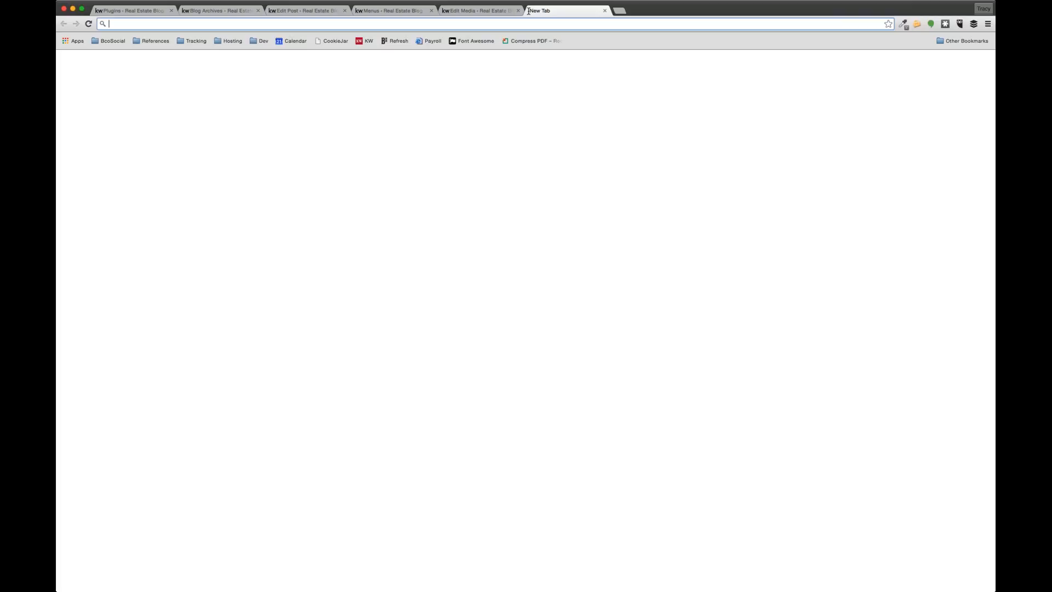
type("youtube.com/user/hellobrandco")
key("Return")
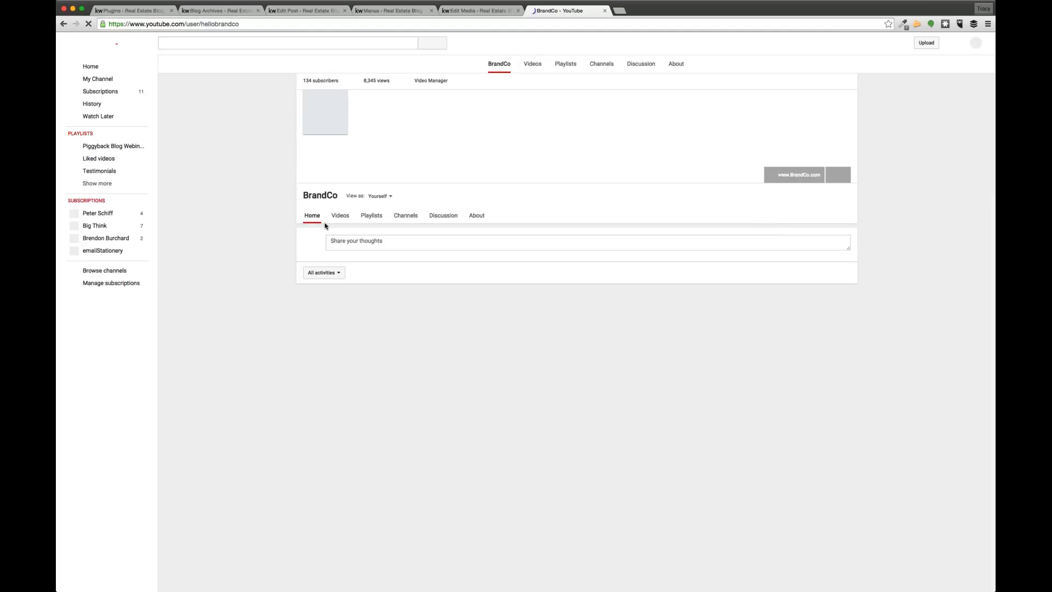
left_click(105, 183)
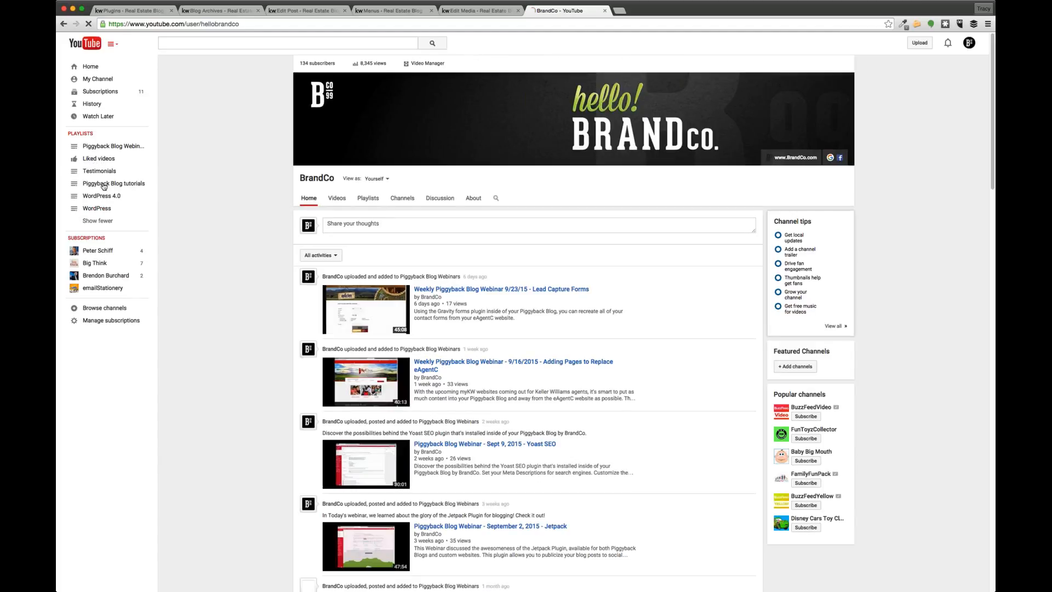
left_click(104, 185)
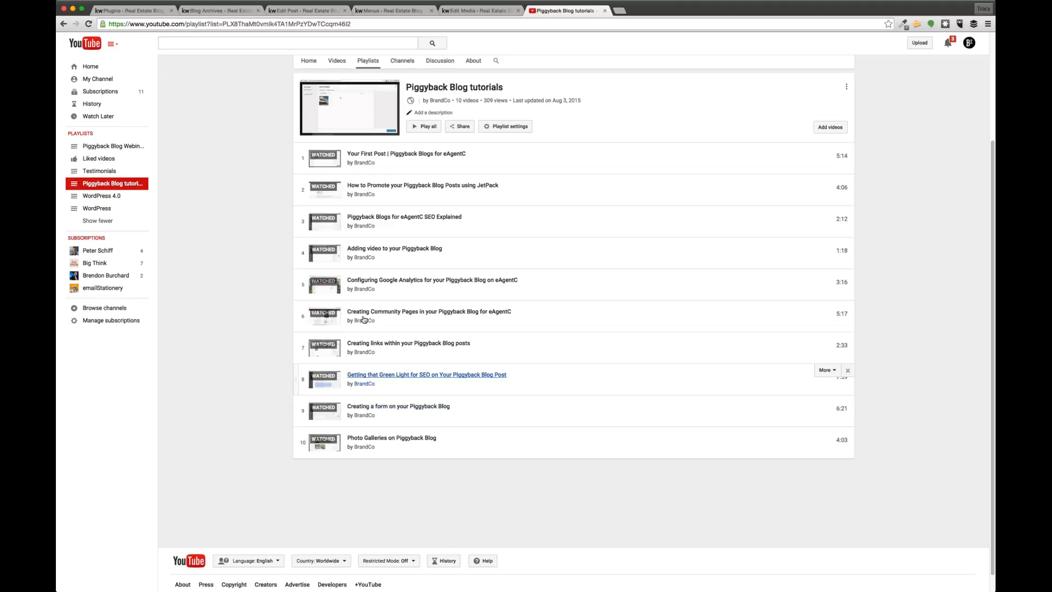
Look at the JetPack blog promotion tutorial, then open the Piggyback Blog Webinars playlist
left_click(484, 187)
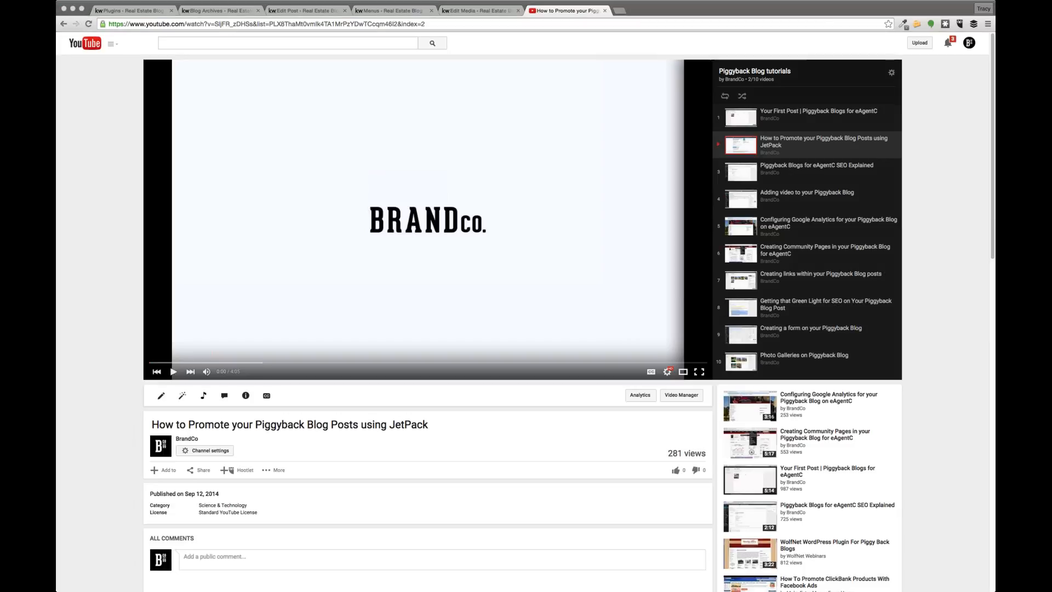
left_click(64, 26)
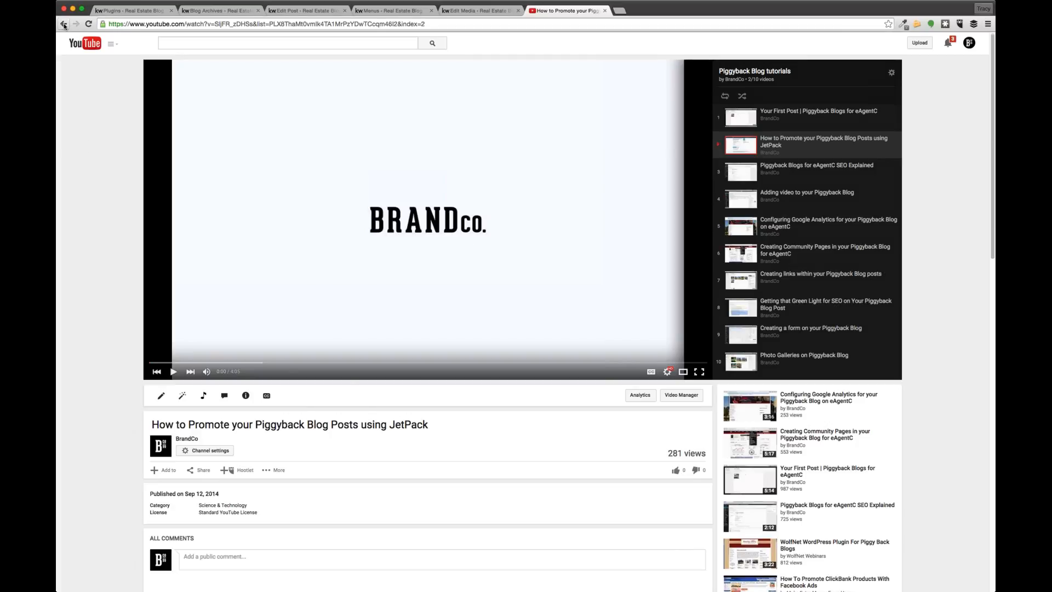
left_click(64, 25)
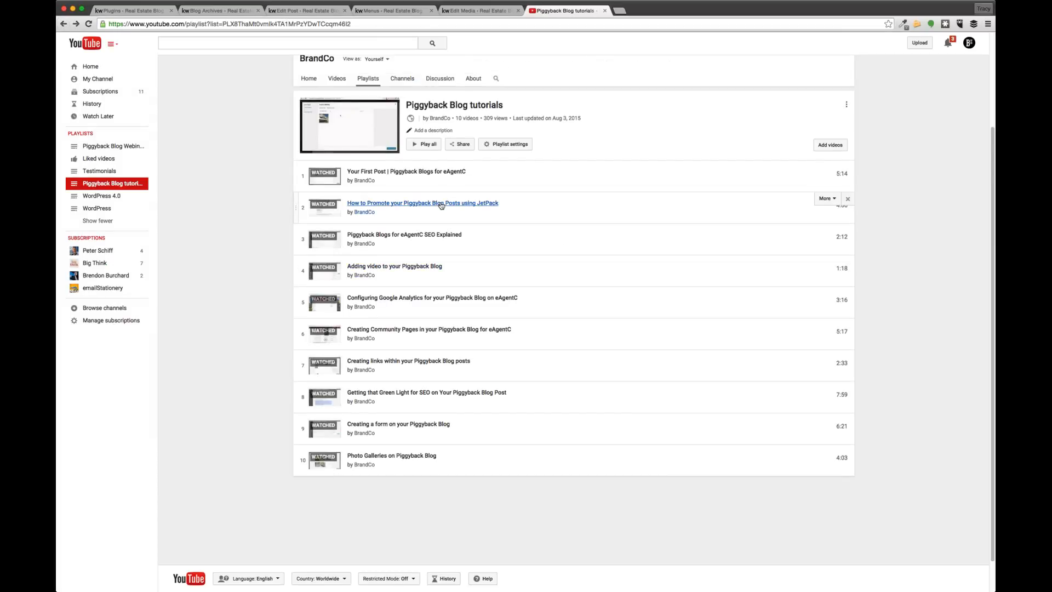
left_click(110, 145)
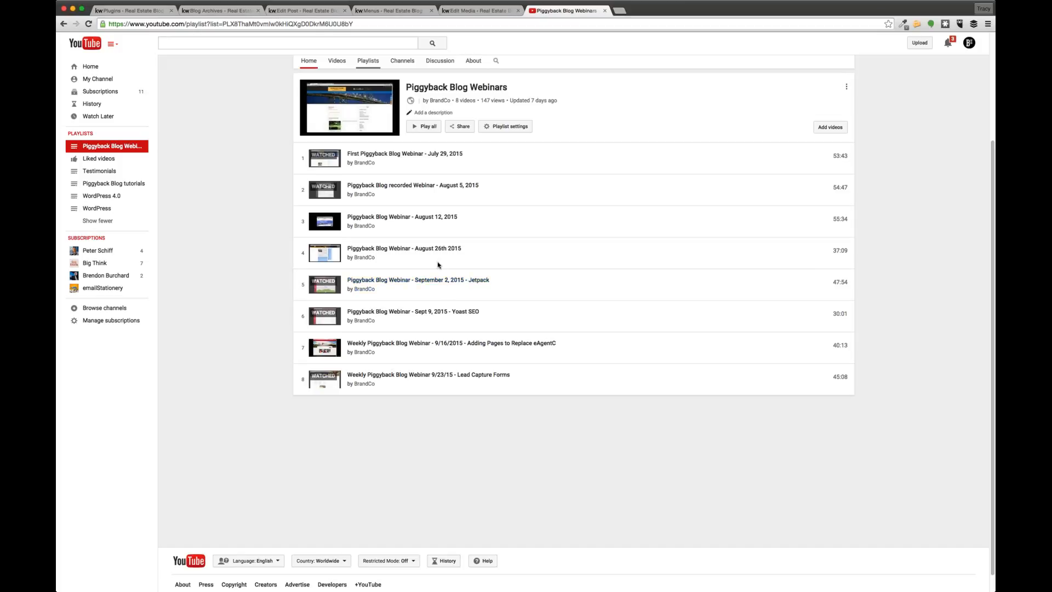
Leave the webinars playlist open and return to the WordPress Plugins tab
left_click(286, 24)
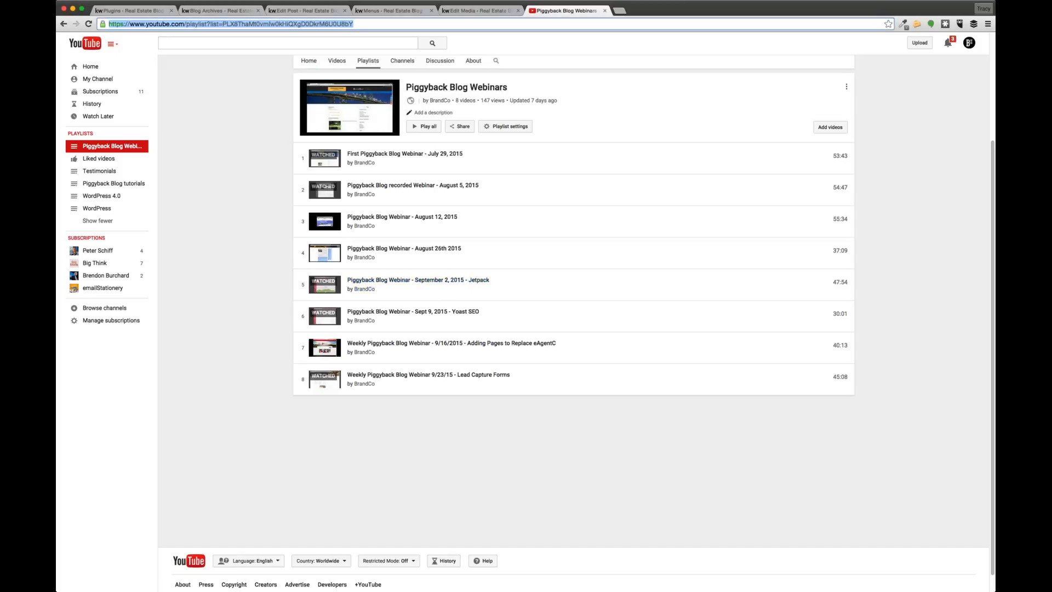
key("super+Tab")
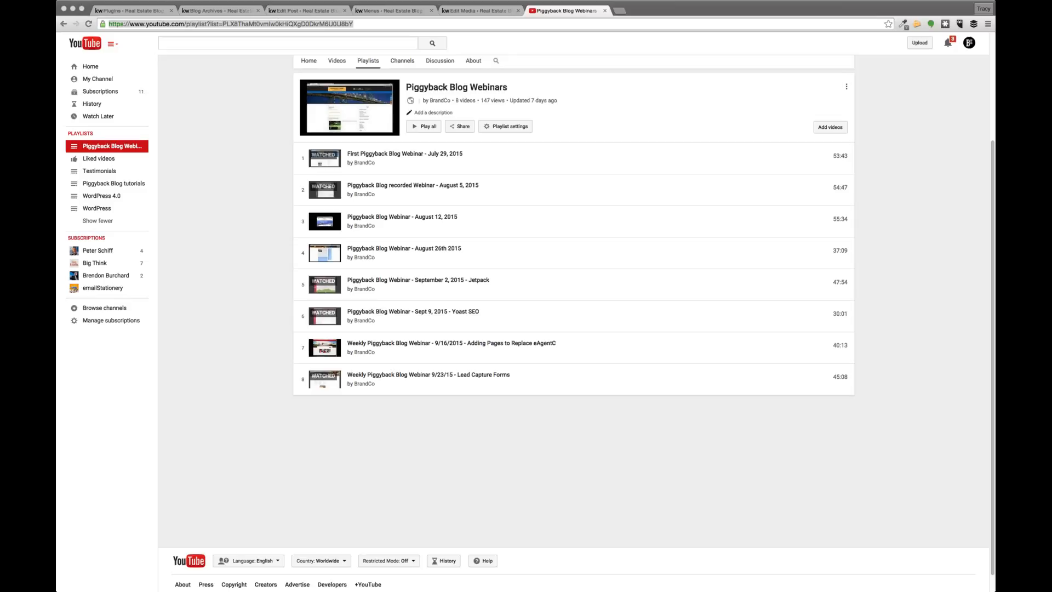
left_click(929, 401)
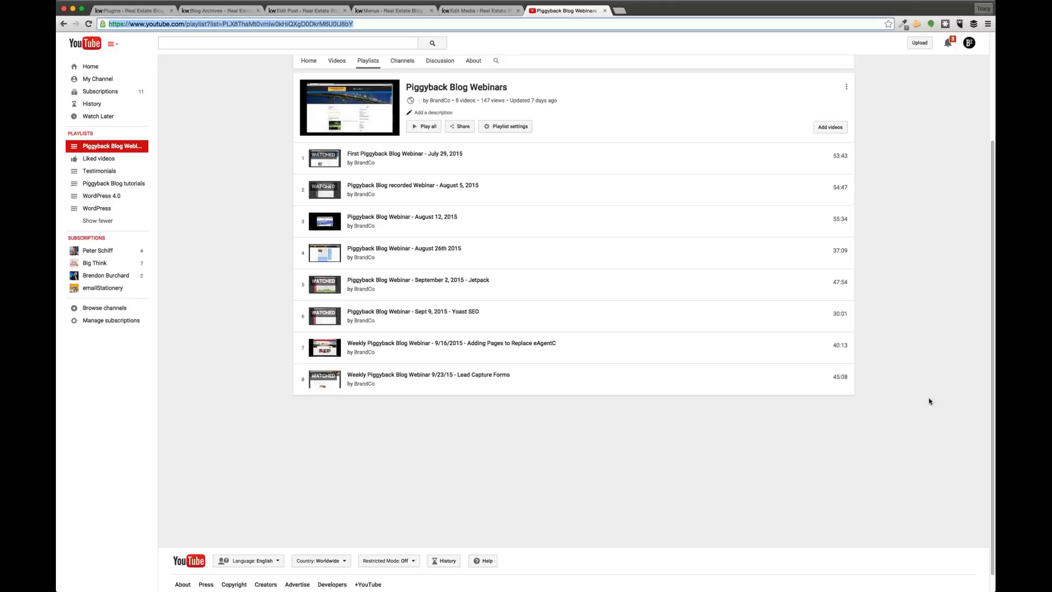
key("super+1")
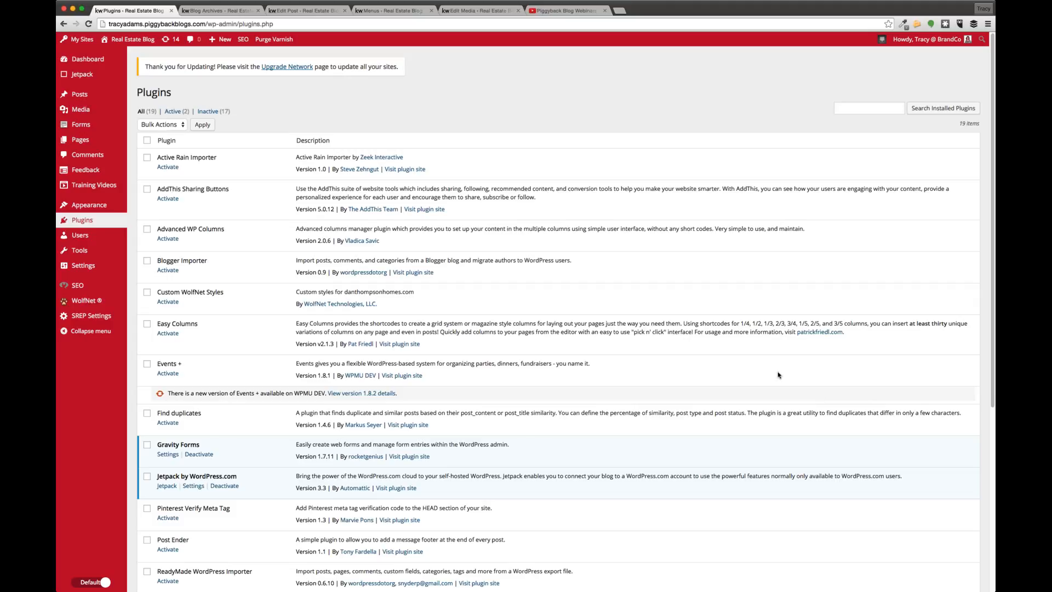
Open the WordPress Posts list, then go back through the Menus tab to the Webinars playlist
left_click(81, 95)
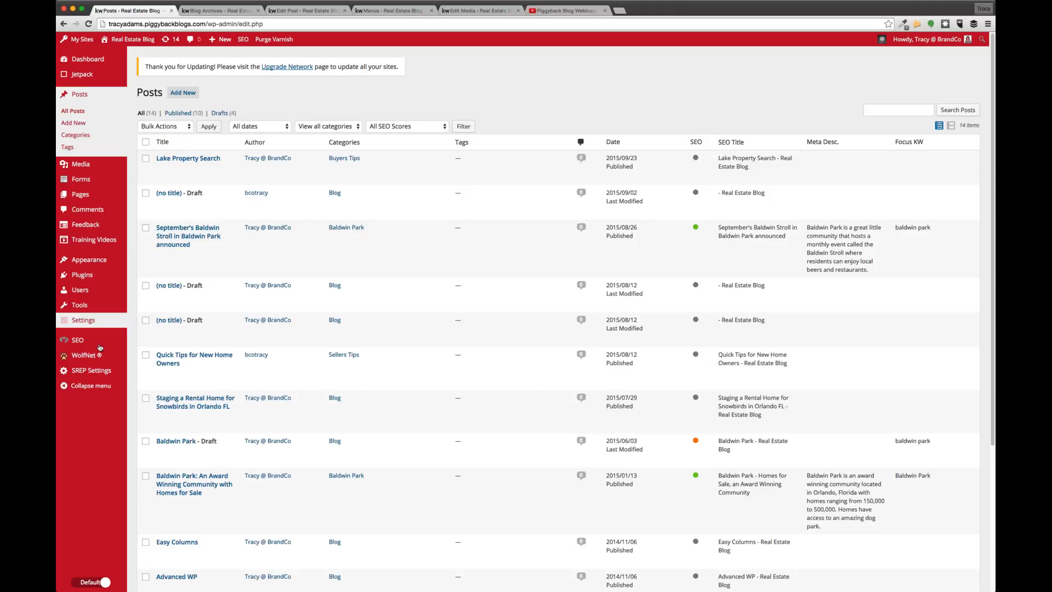
mouse_move(86, 344)
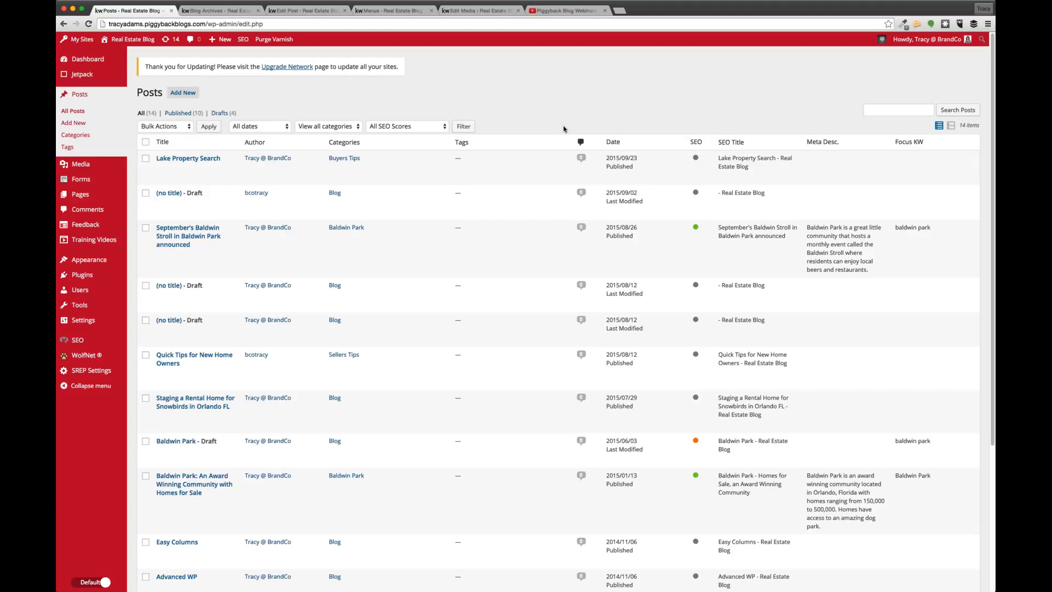
left_click(422, 25)
left_click(416, 10)
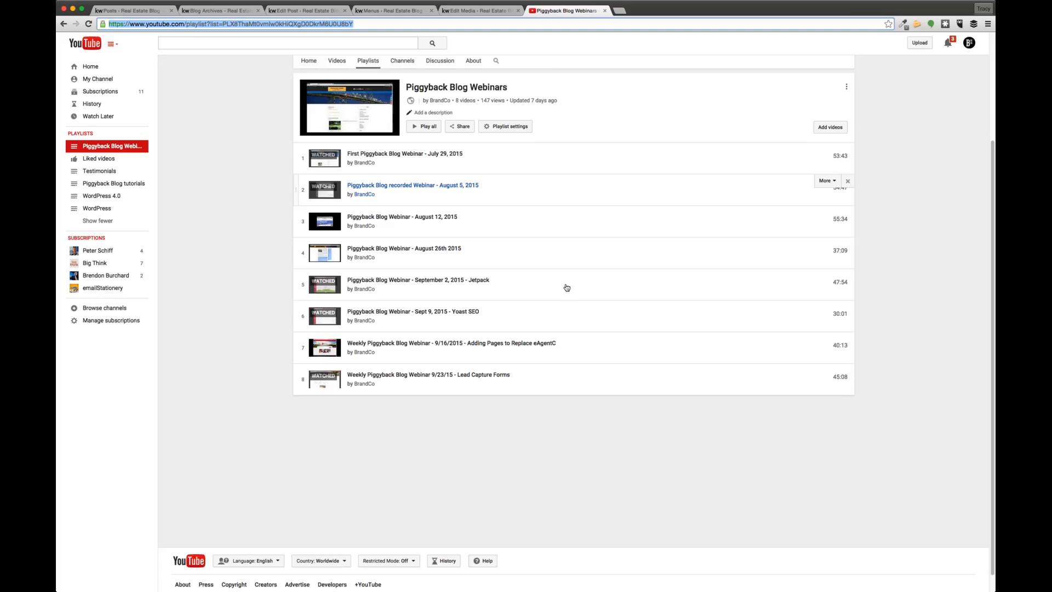
left_click(567, 11)
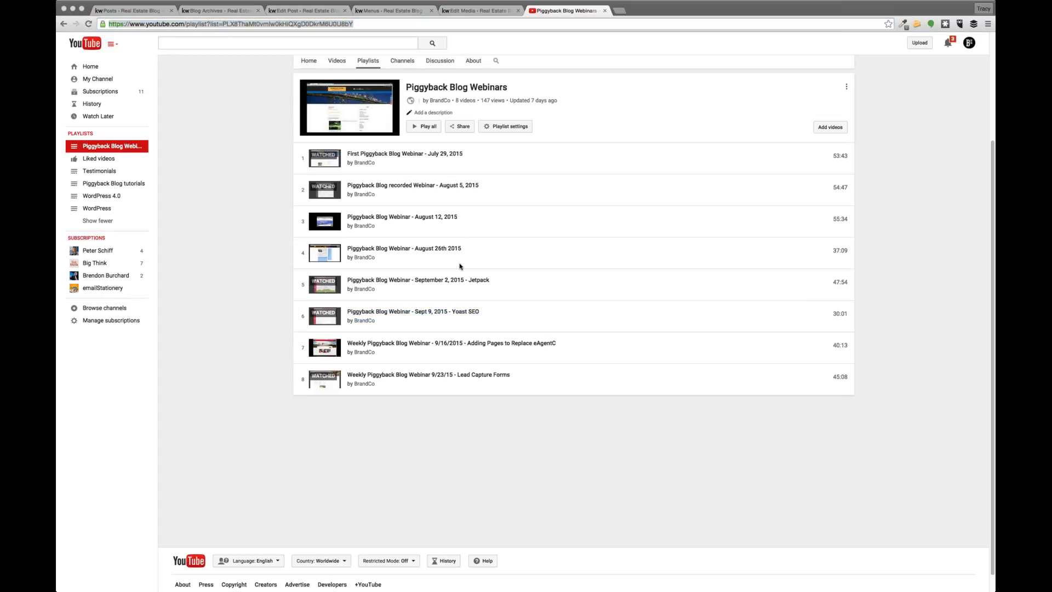
Visit the BrandCo channel home via the tutorials playlist, then return to the WordPress editing tab
left_click(395, 414)
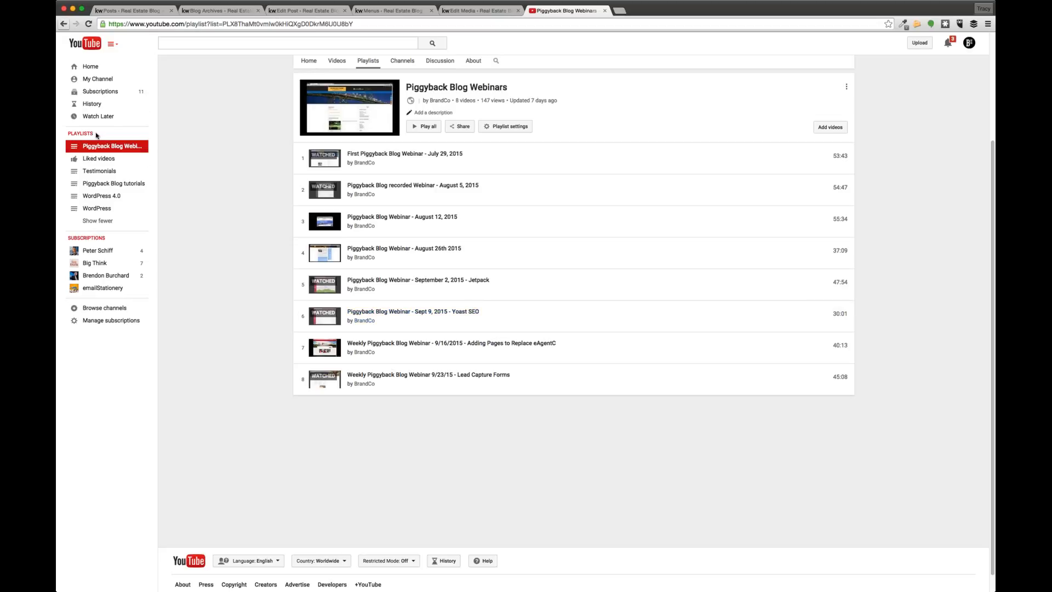
left_click(64, 24)
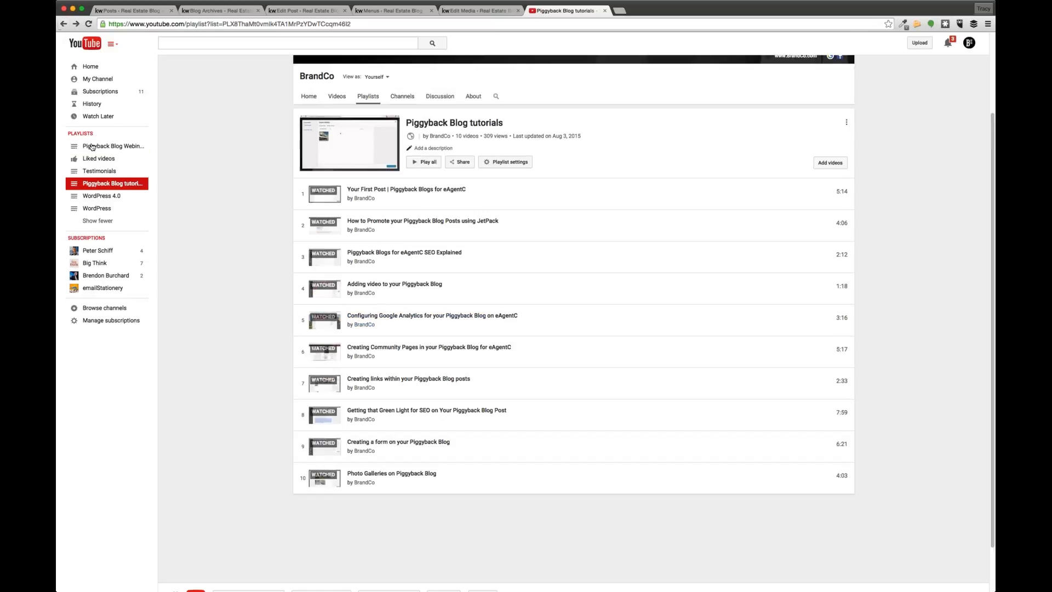
left_click(89, 80)
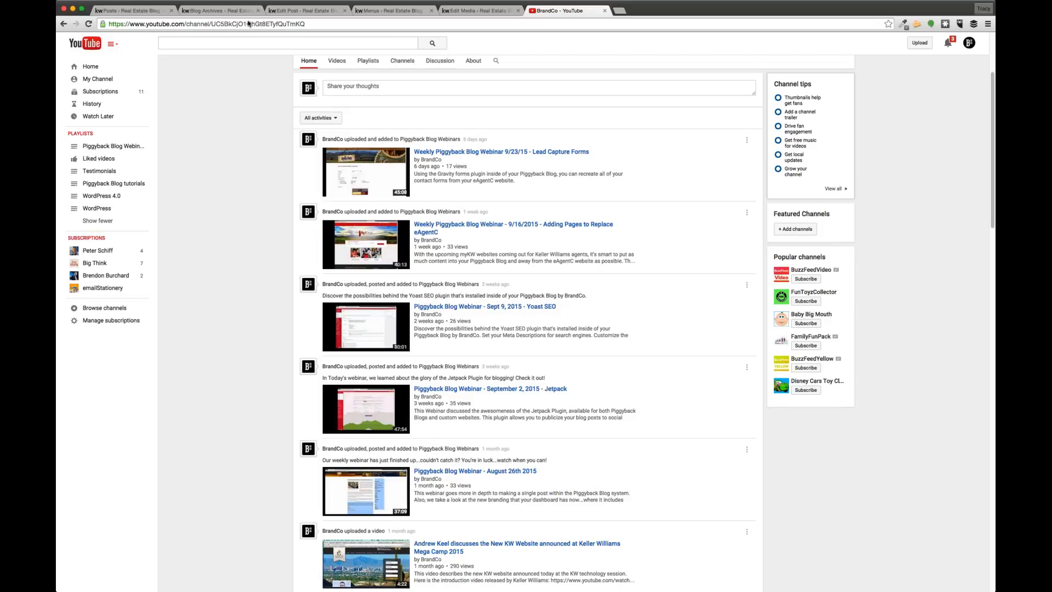
left_click(248, 23)
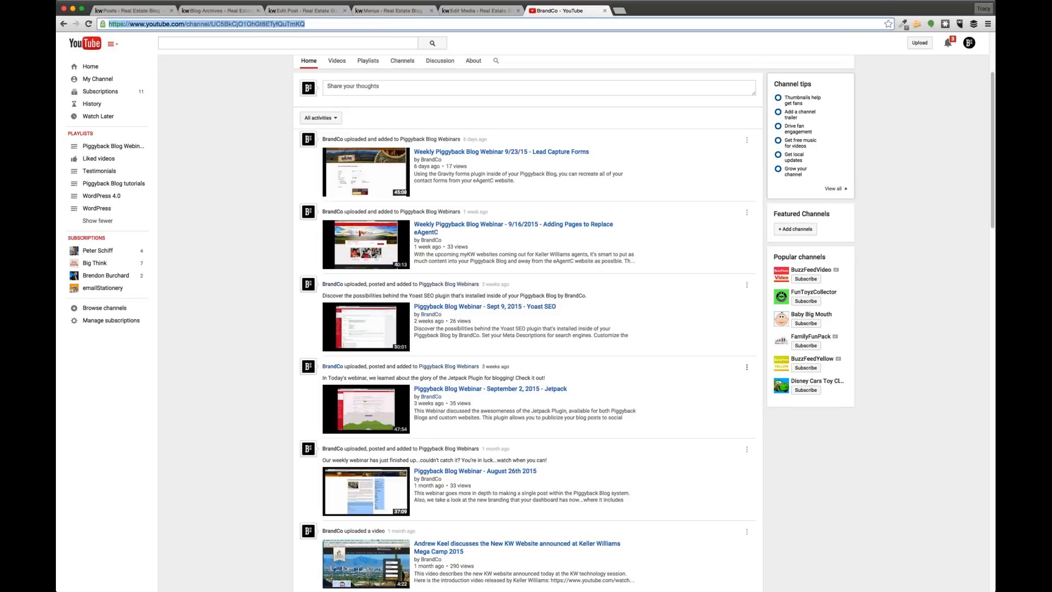
key("super+Tab")
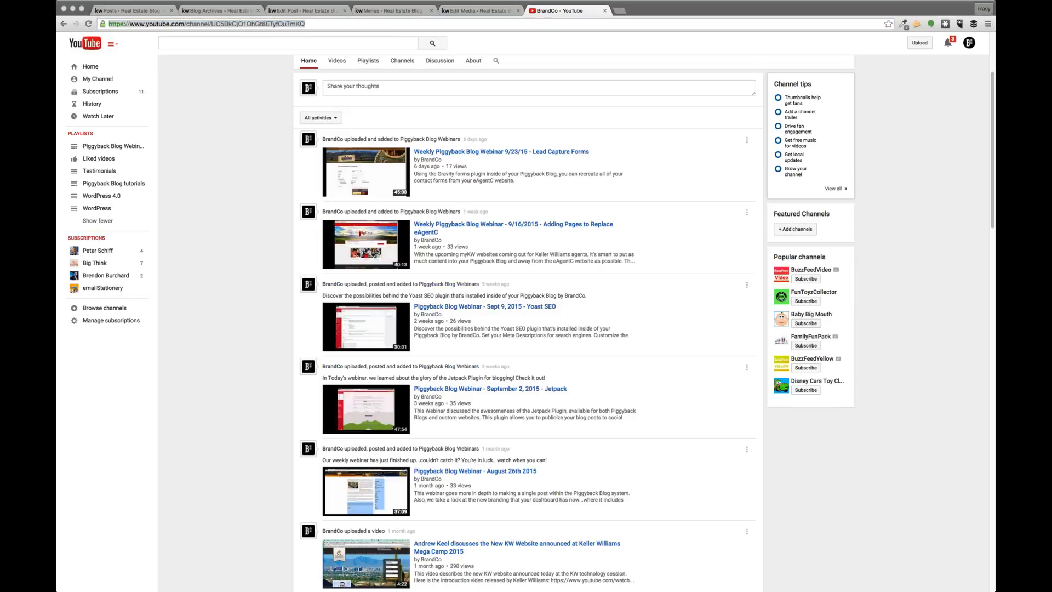
left_click(455, 8)
From the Posts list, open September's Baldwin Stroll in Baldwin Park announced for editing
left_click(301, 11)
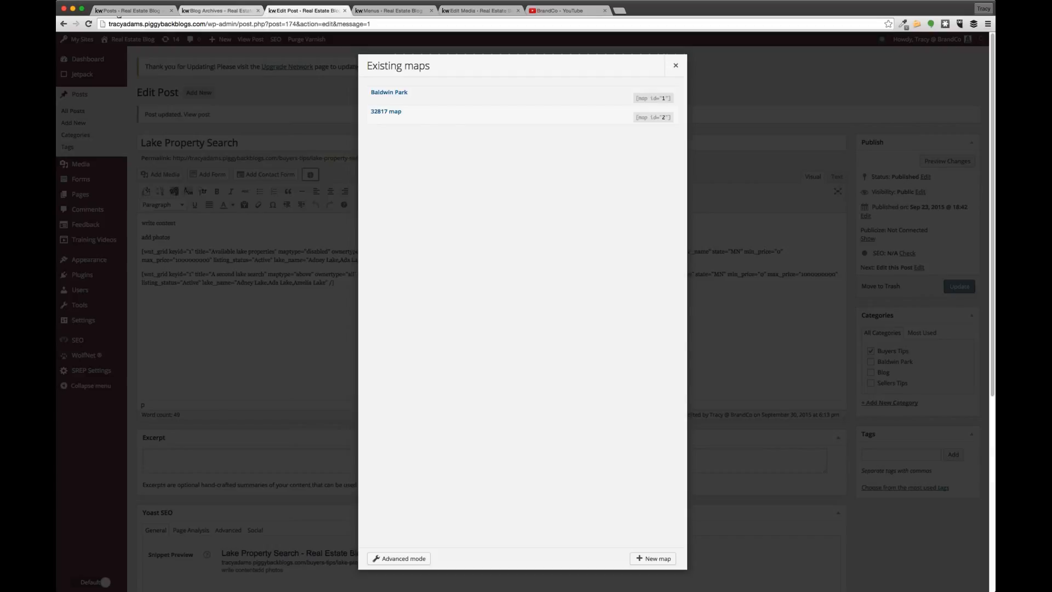
left_click(118, 12)
left_click(207, 12)
left_click(139, 12)
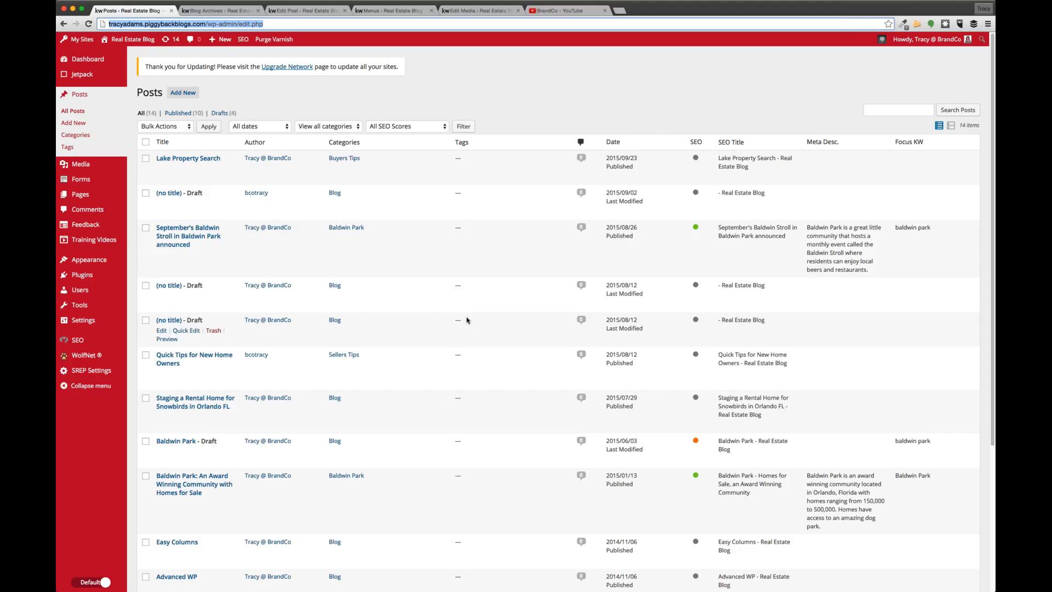
scroll(578, 431, "down", 2)
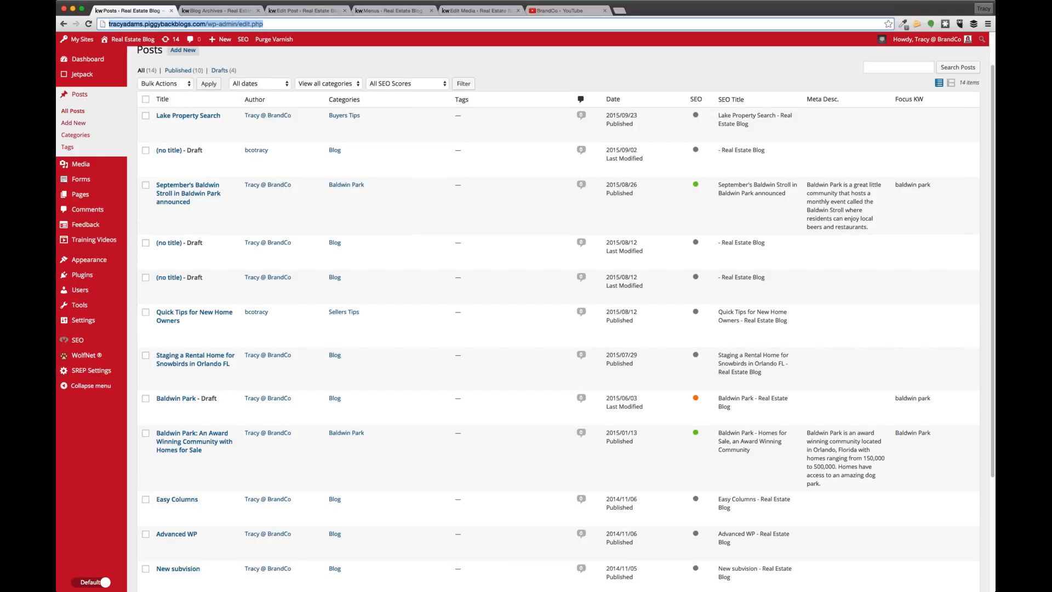
left_click(188, 193)
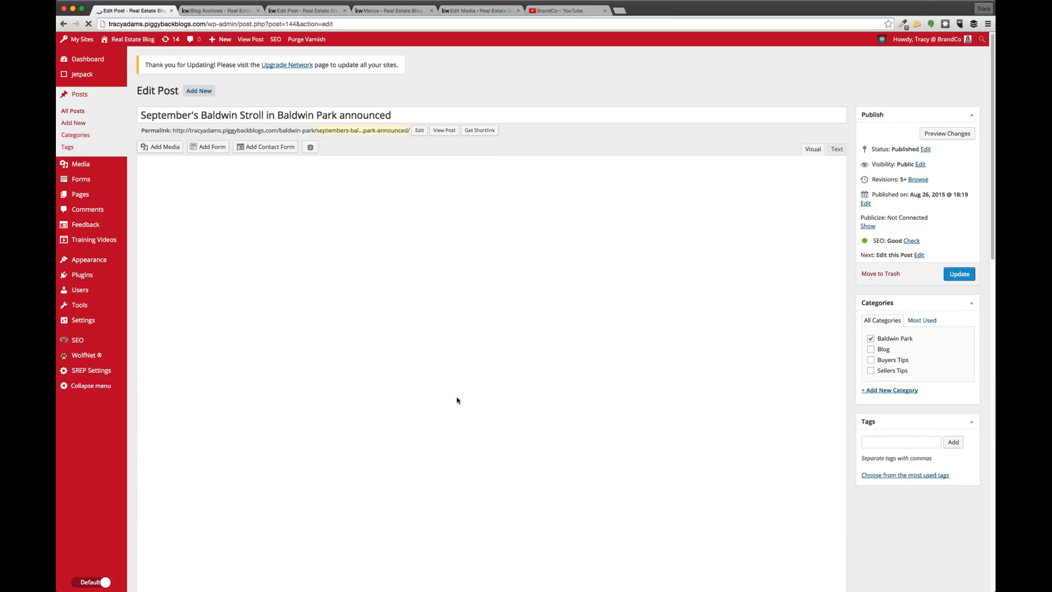
Review the post's Yoast snippet preview, 'baldwin park' focus keyword and body text
scroll(545, 391, "down", 5)
left_click_drag(377, 315, 221, 281)
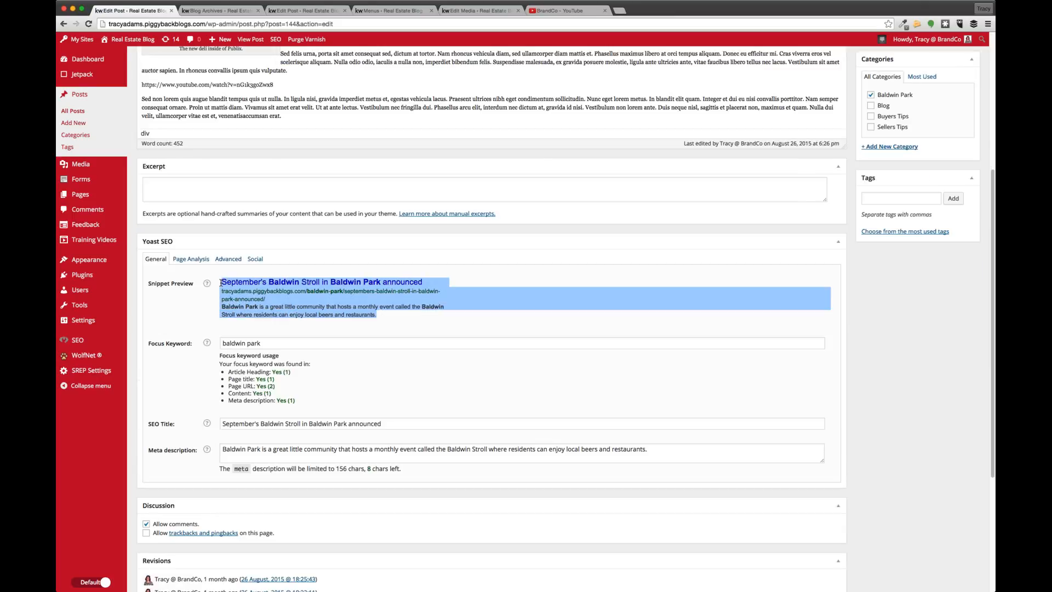
left_click(392, 325)
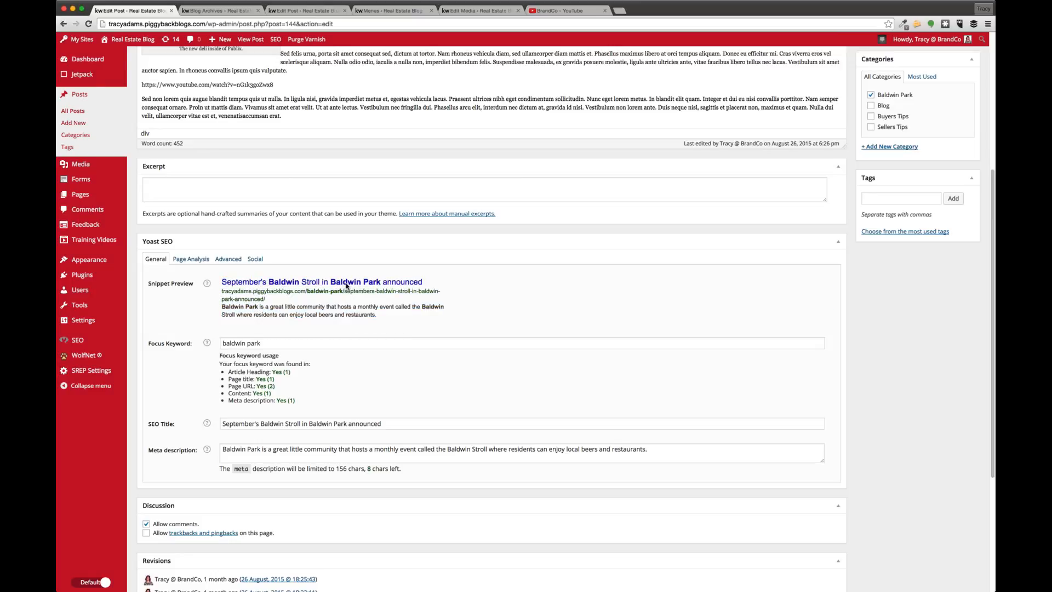
triple_click(220, 310)
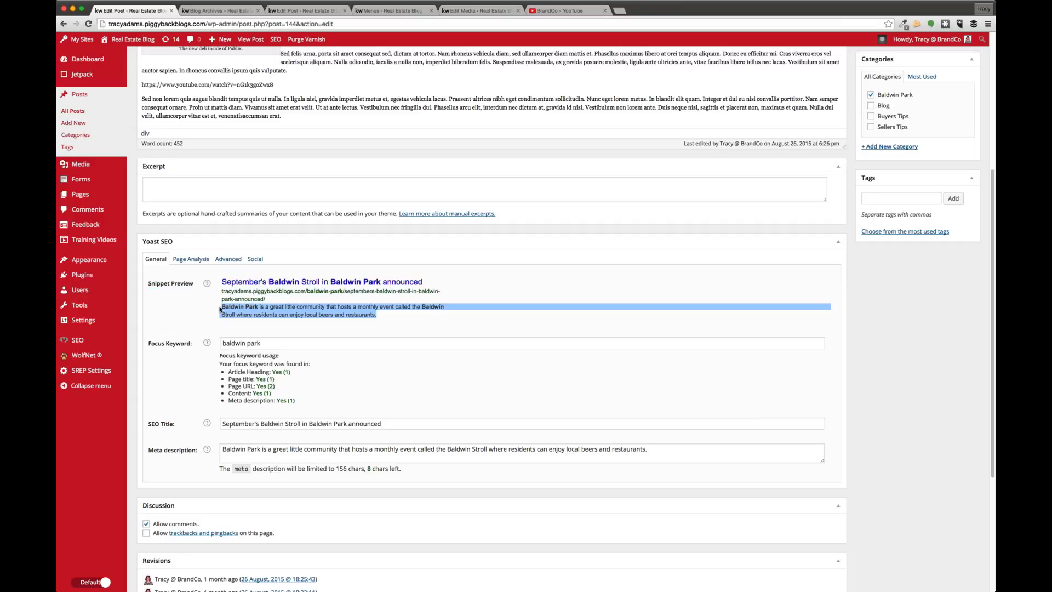
left_click(403, 339)
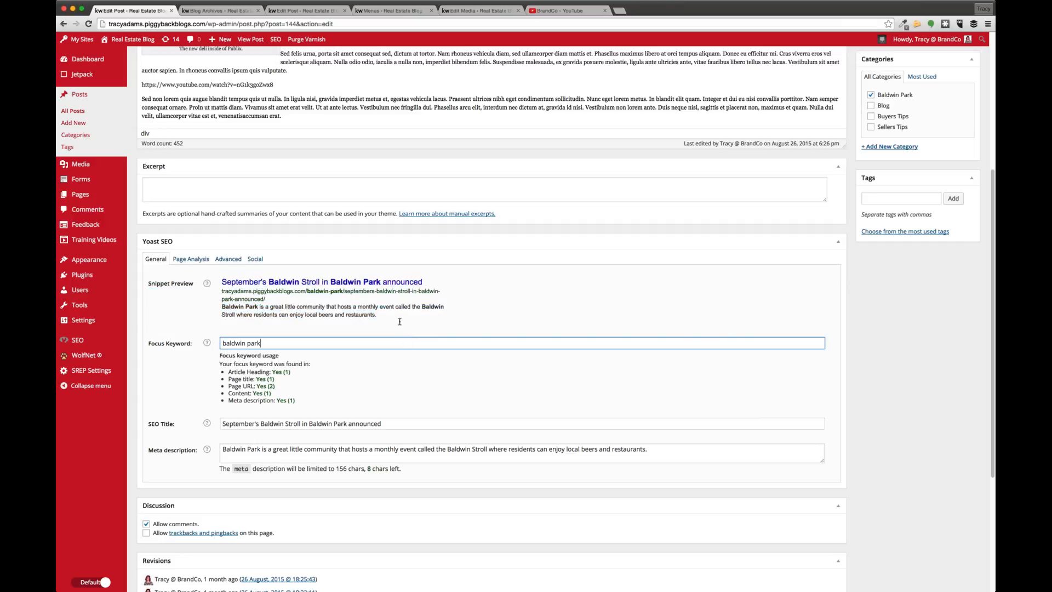
left_click_drag(399, 321, 224, 282)
scroll(225, 282, "up", 5)
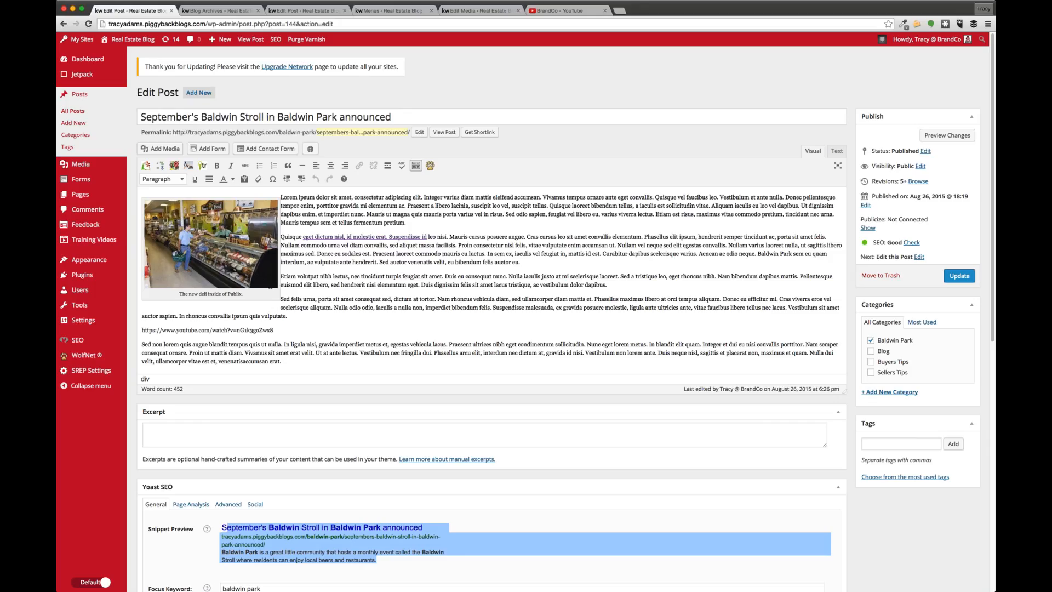
left_click_drag(283, 361, 282, 197)
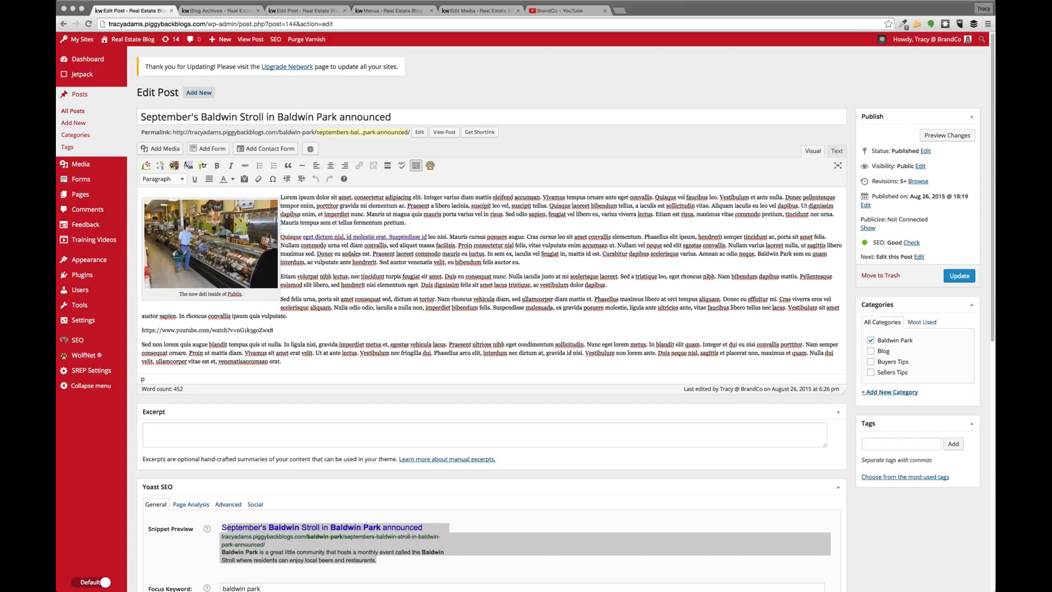
left_click(548, 11)
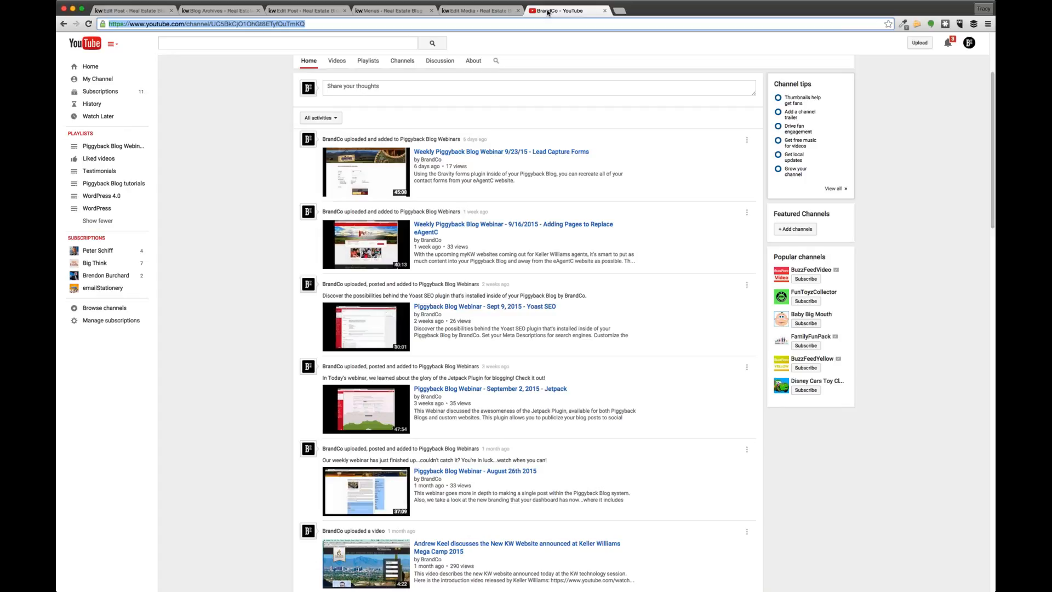
left_click(134, 11)
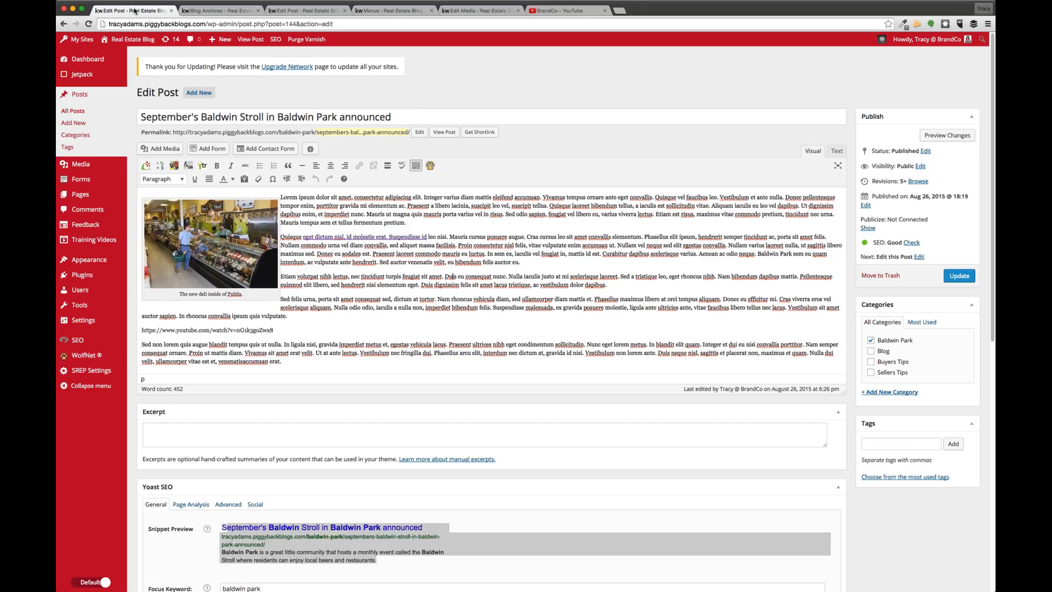